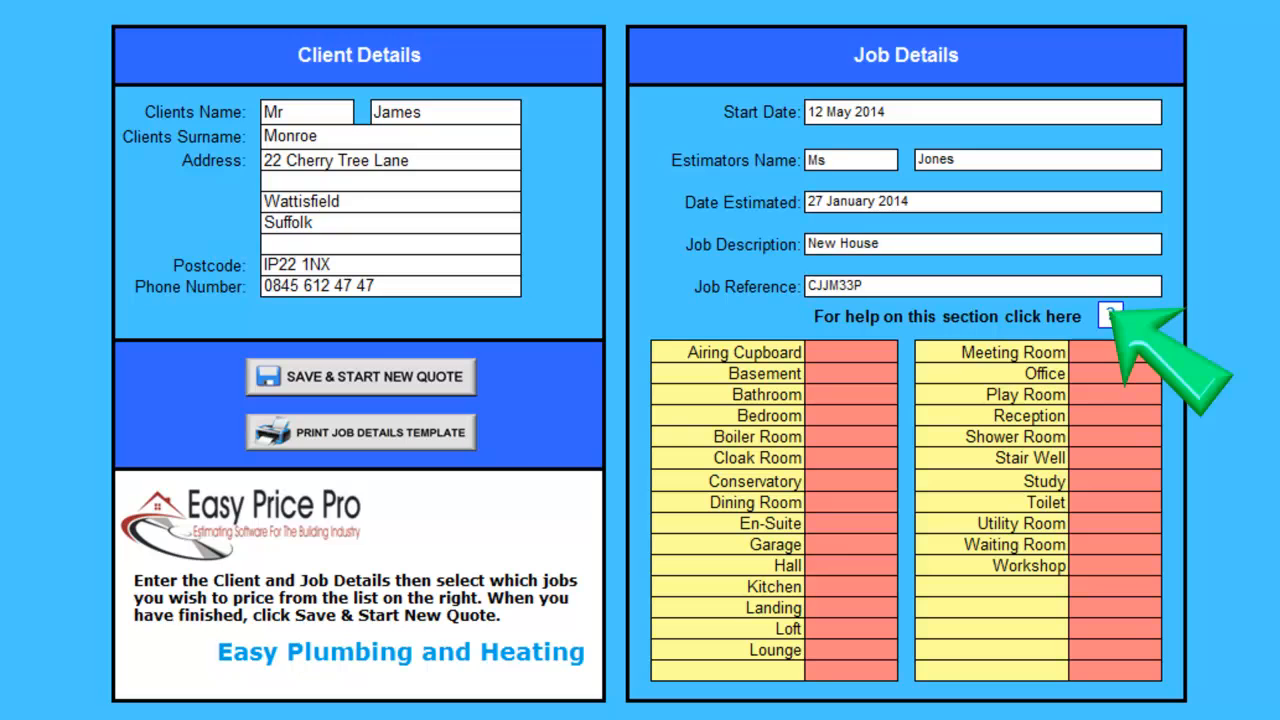
Enter 1 bathroom and 3 bedrooms to price.
left_click(851, 395)
type("1")
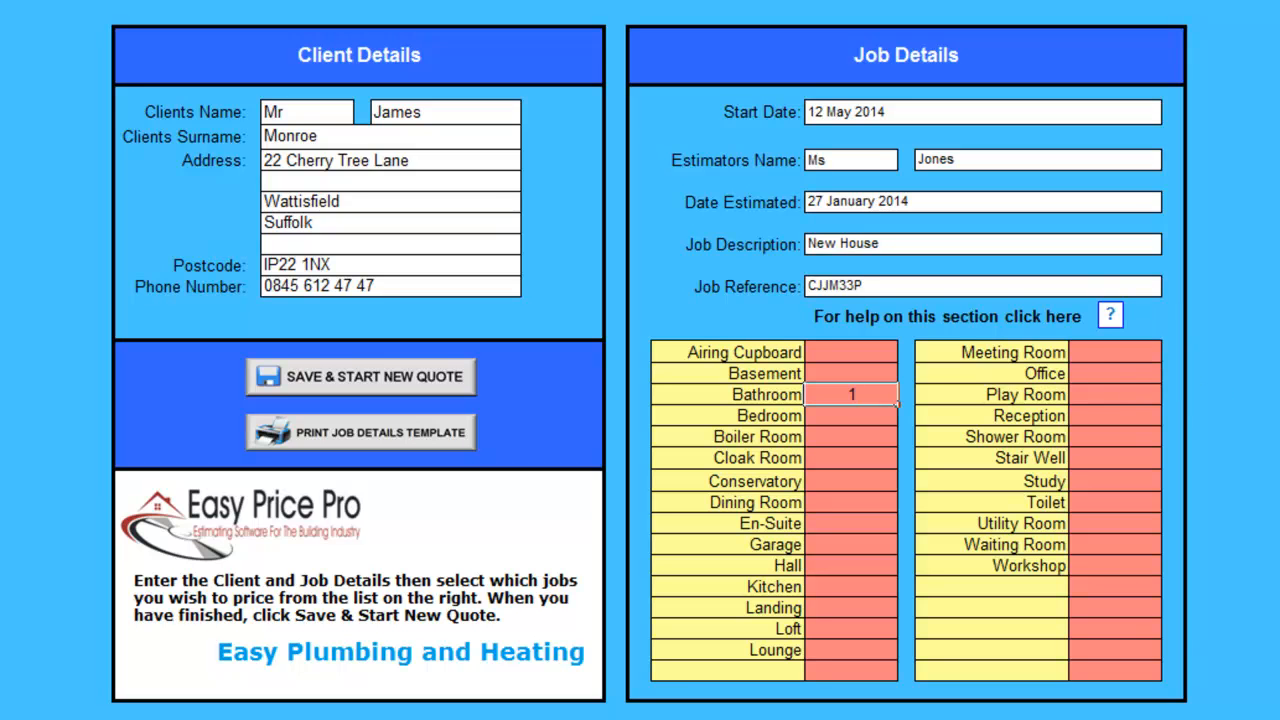
key("Return")
type("3")
Set En-Suite, Hall, Lounge, Dining Room, Kitchen and Landing to 1 each.
left_click(851, 524)
type("1")
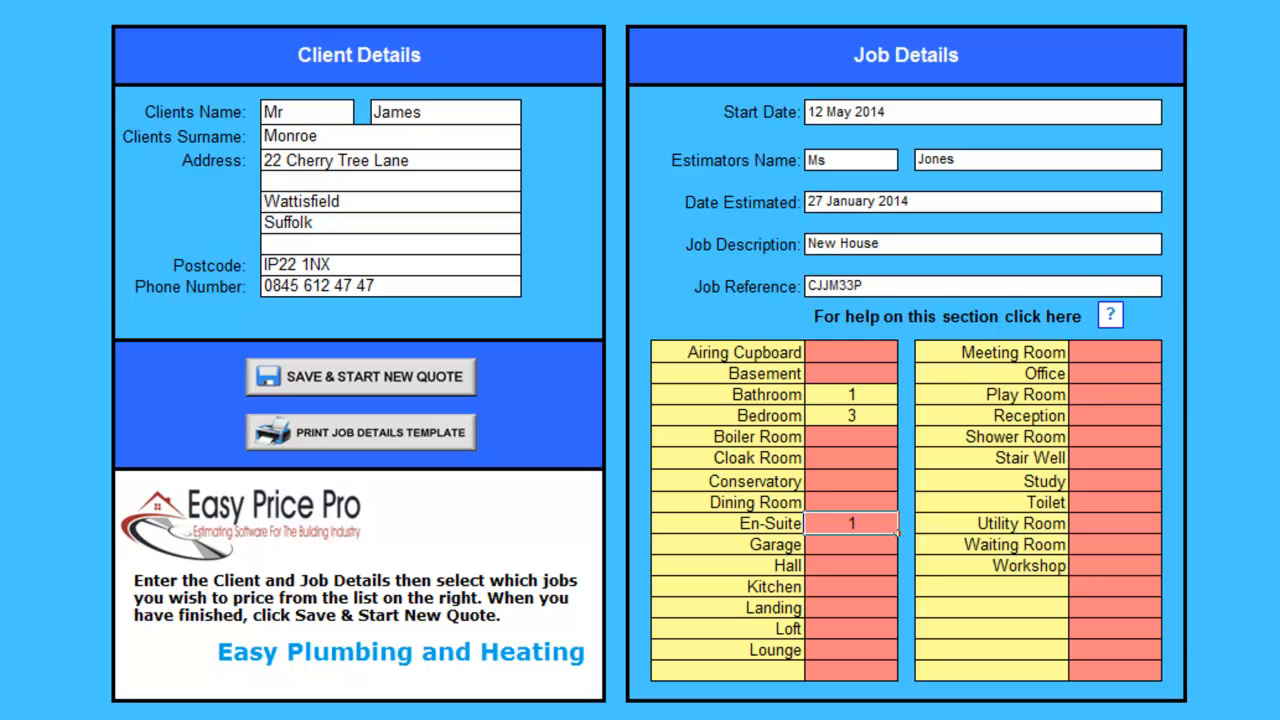
left_click(851, 566)
type("1")
left_click(851, 650)
type("1")
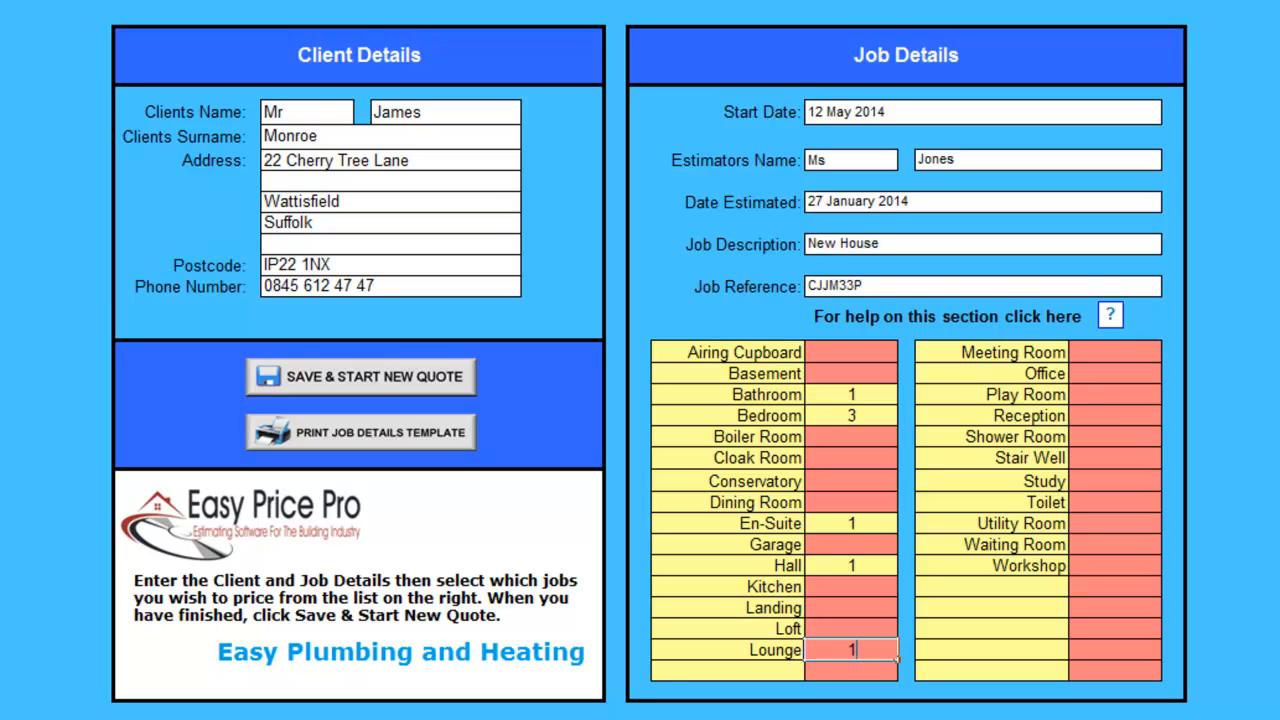
left_click(851, 502)
type("1")
left_click(851, 587)
type("1")
left_click(851, 608)
type("1")
key("Return")
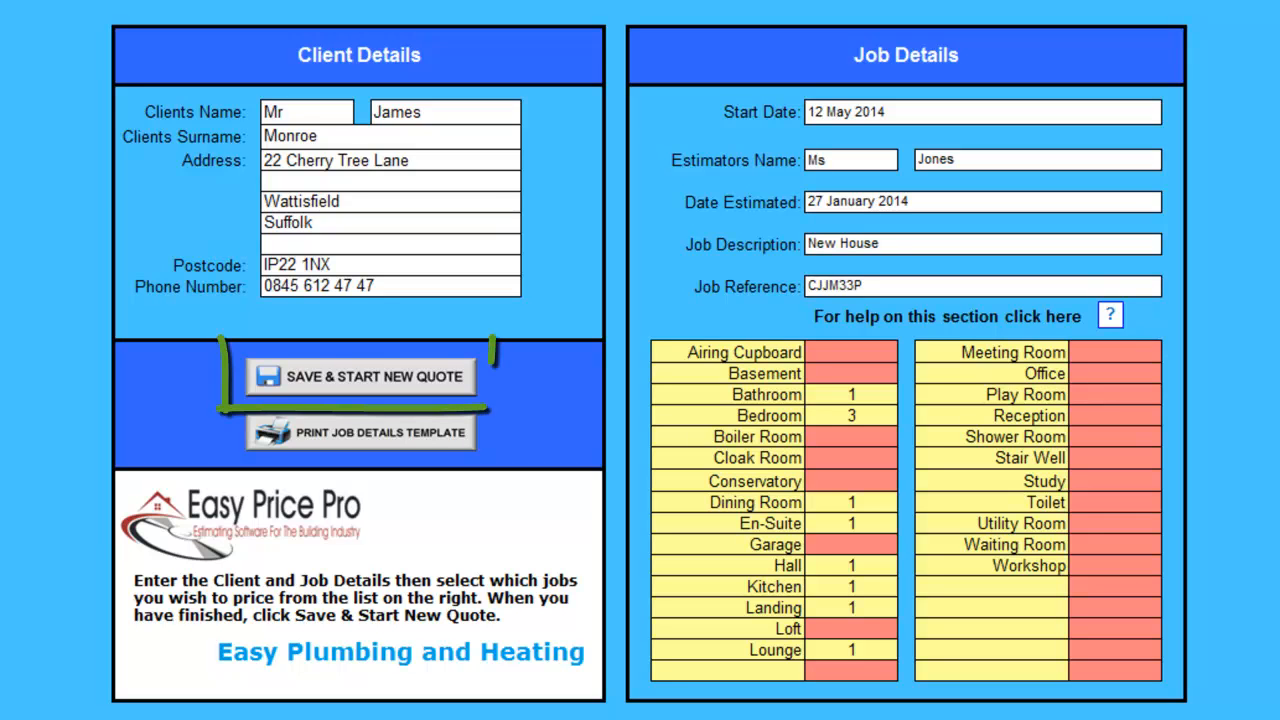
Save the quote details to build the Pricing Sheet with Bathroom 1 and Bedroom sections.
left_click(385, 377)
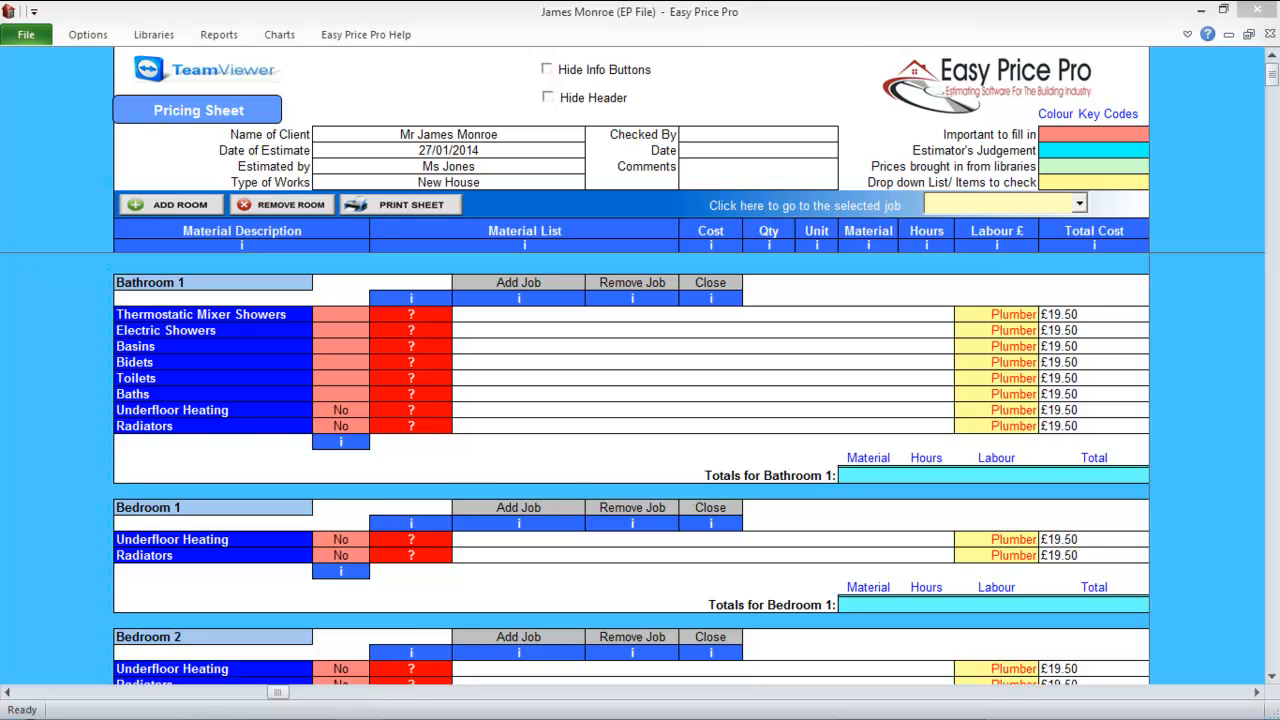
scroll(630, 470, "down", 4)
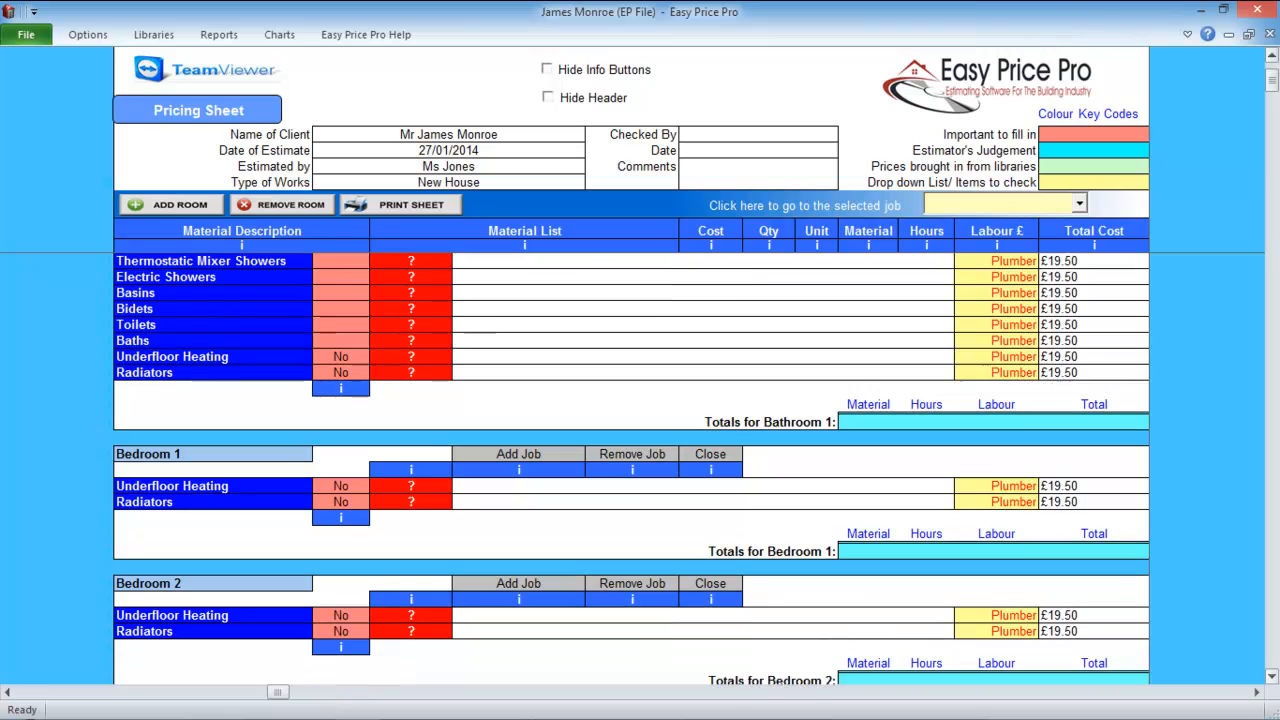
scroll(630, 470, "down", 3)
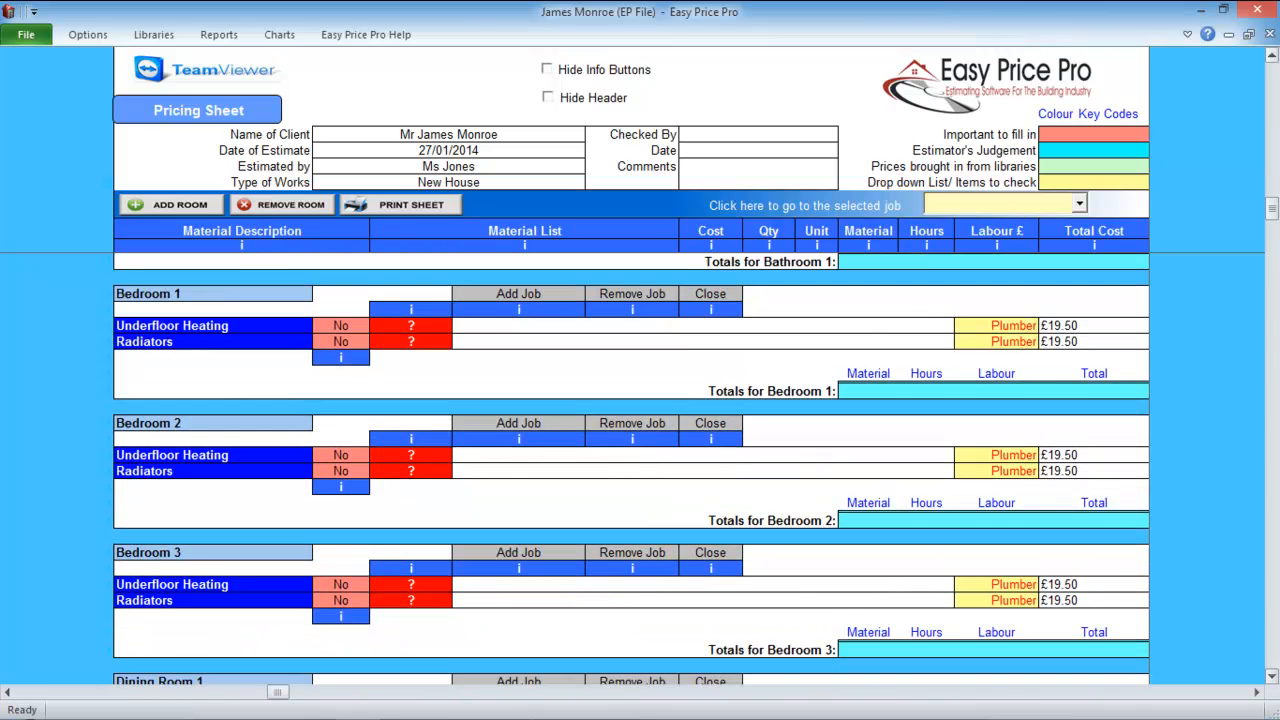
scroll(630, 470, "down", 3)
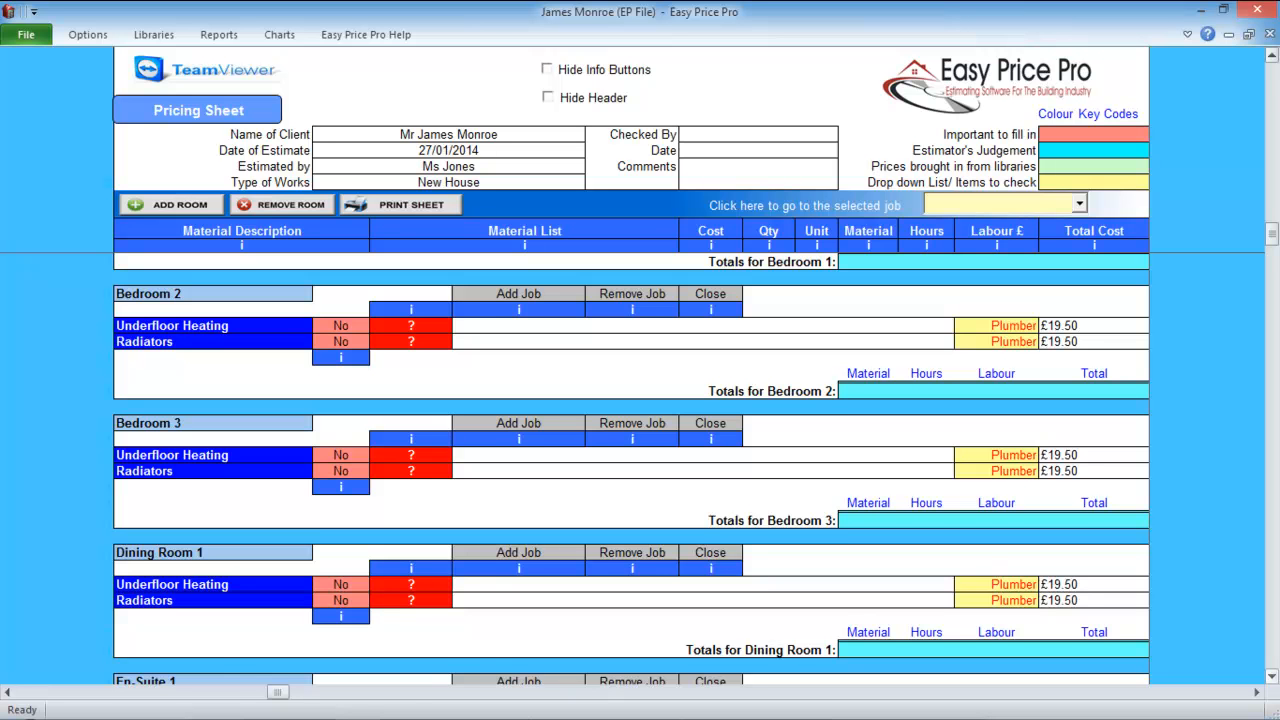
scroll(630, 470, "down", 3)
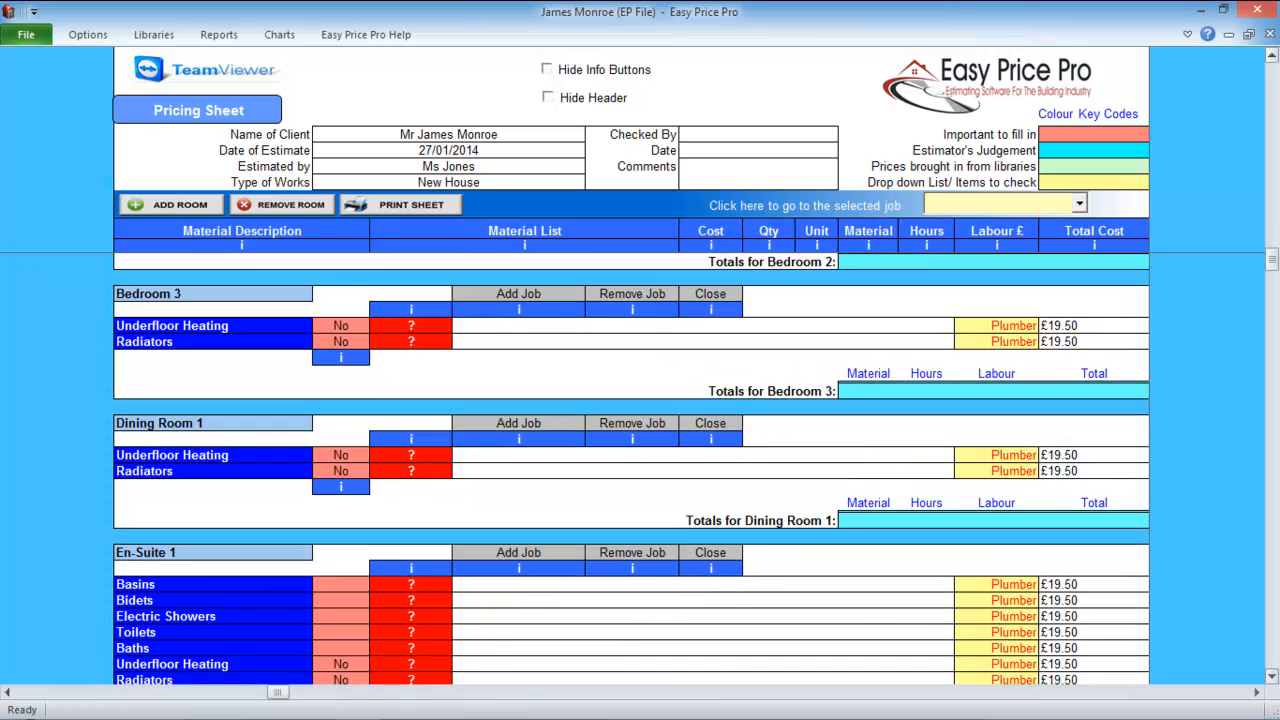
scroll(630, 470, "down", 5)
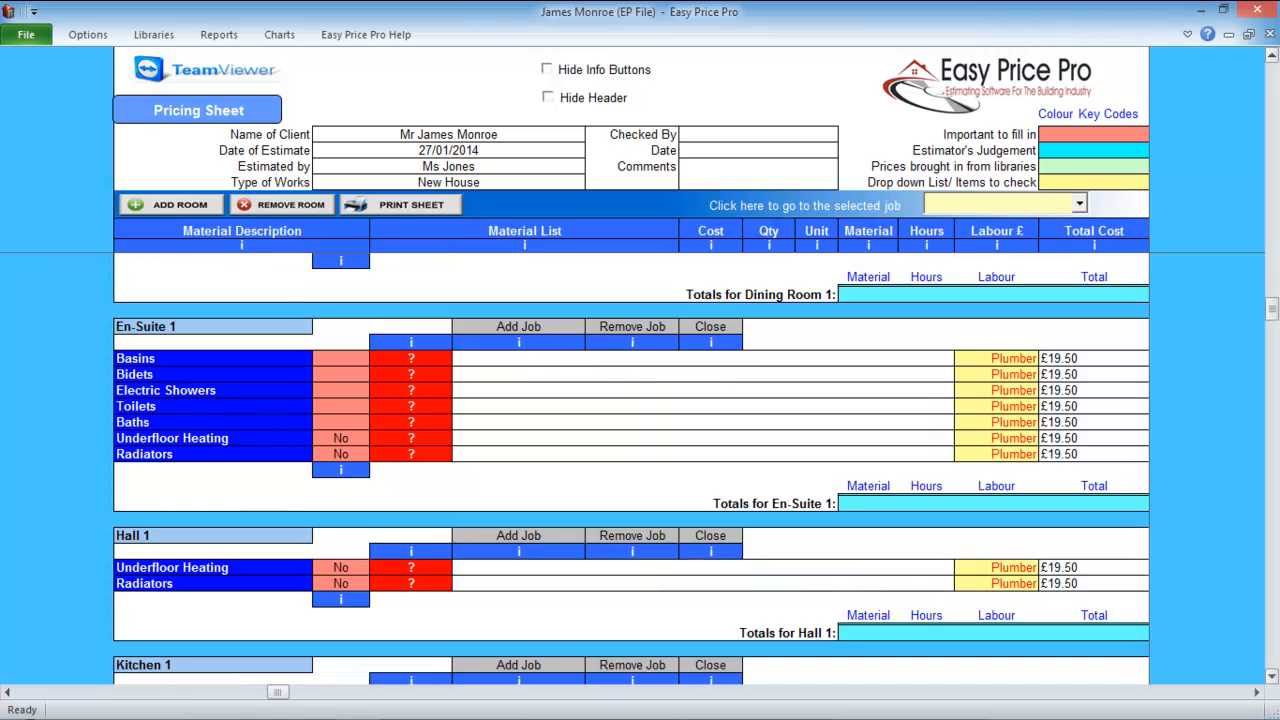
scroll(630, 470, "down", 7)
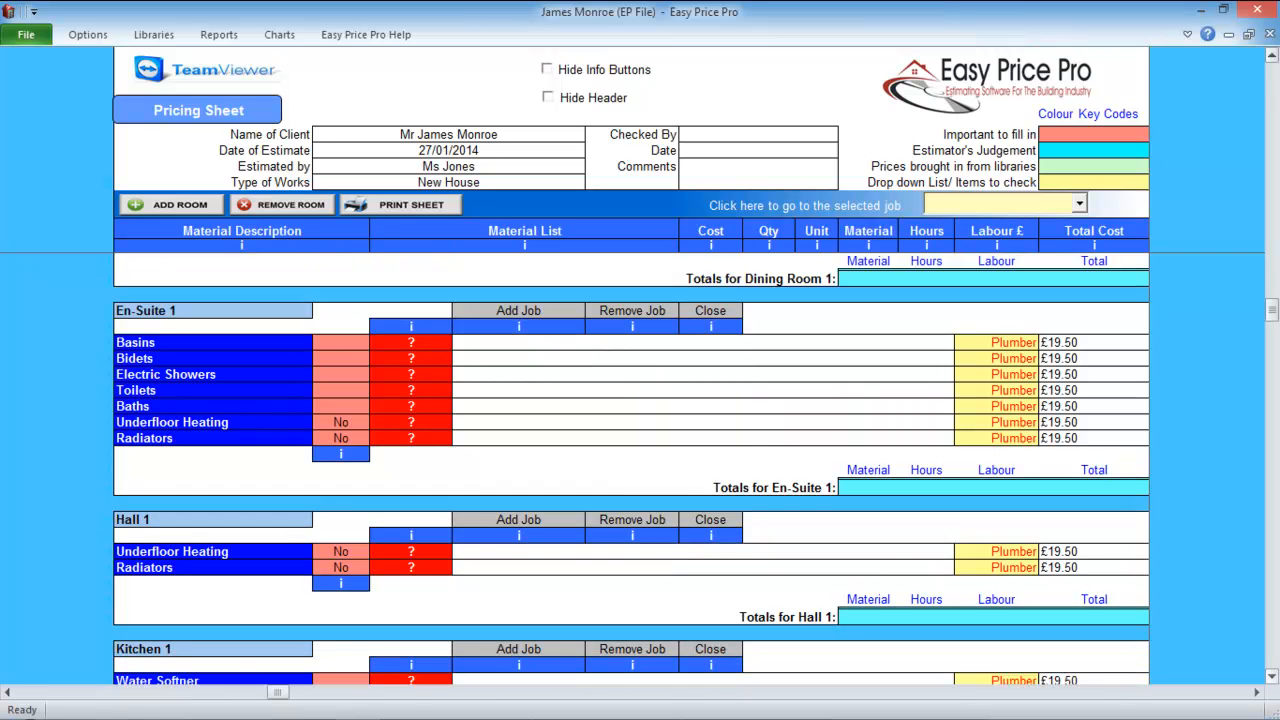
scroll(630, 470, "down", 1)
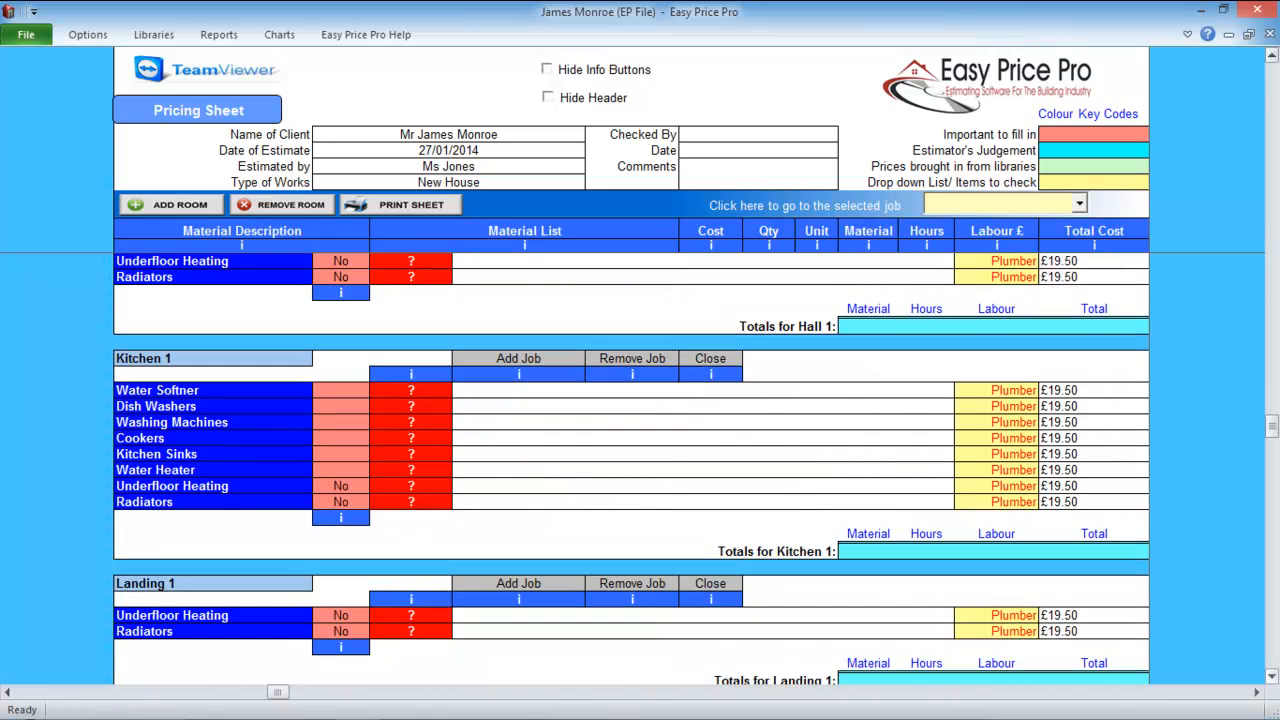
scroll(630, 470, "down", 9)
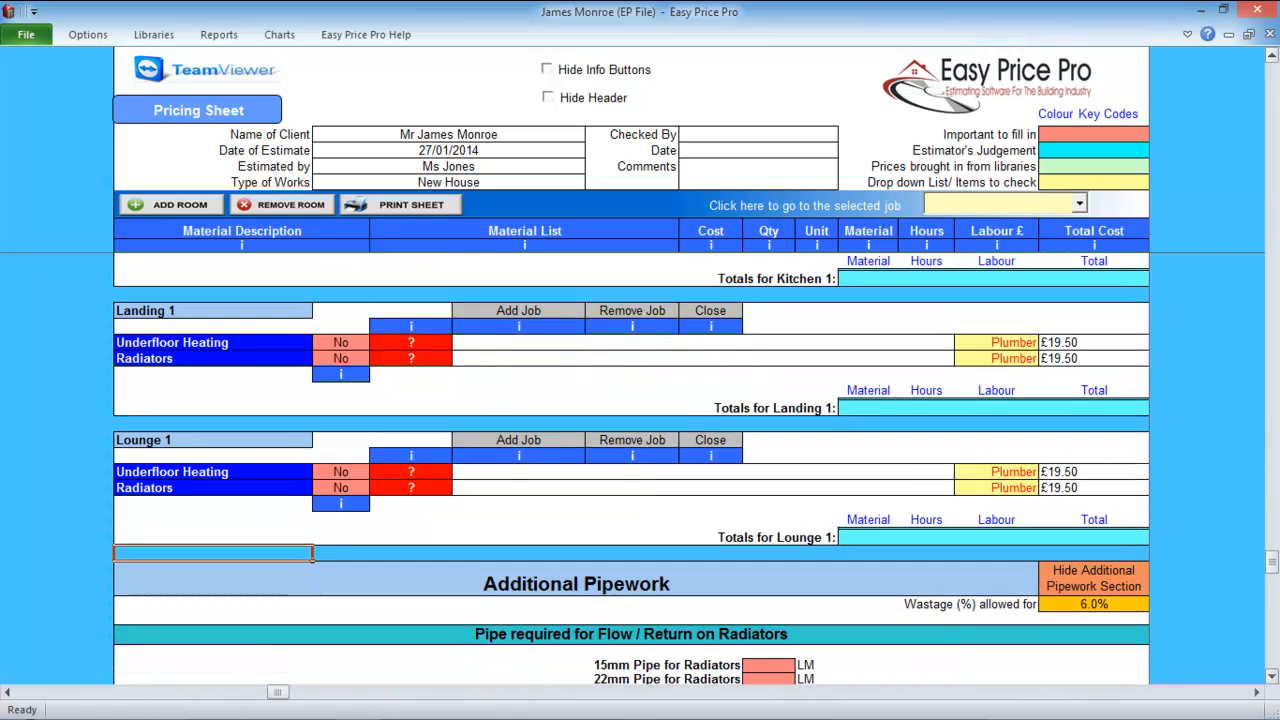
scroll(630, 470, "down", 4)
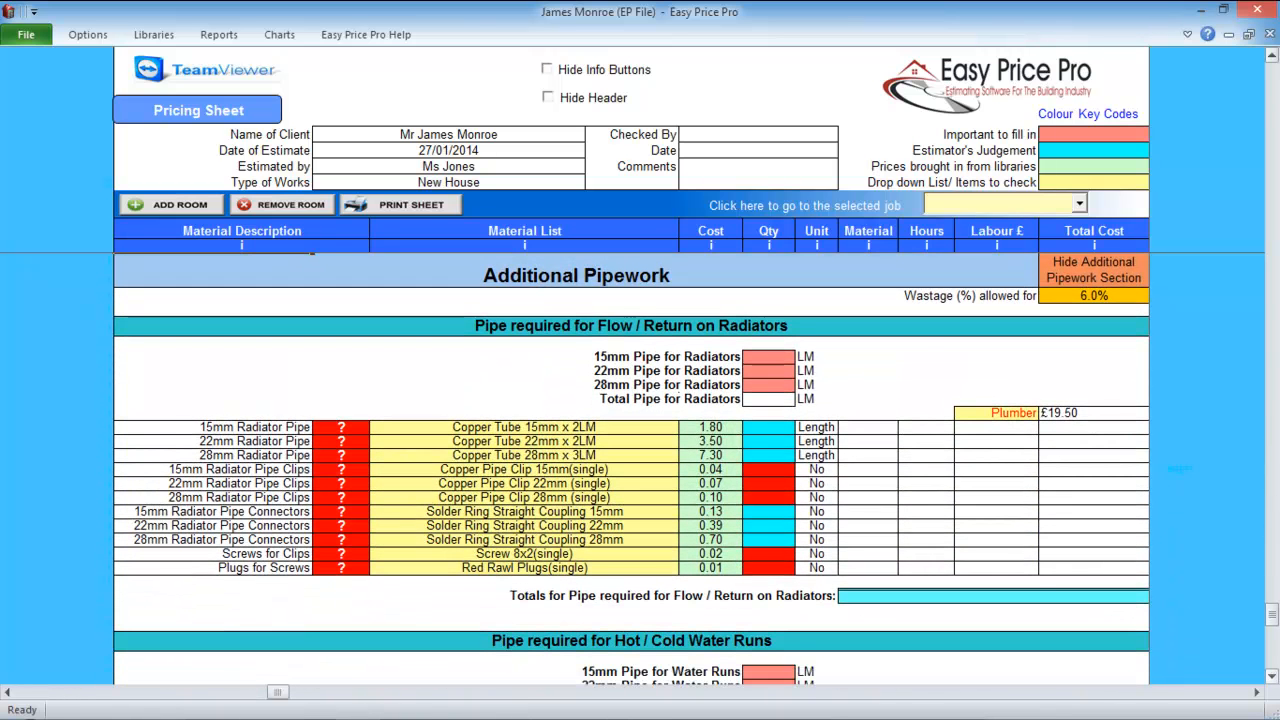
scroll(630, 470, "down", 7)
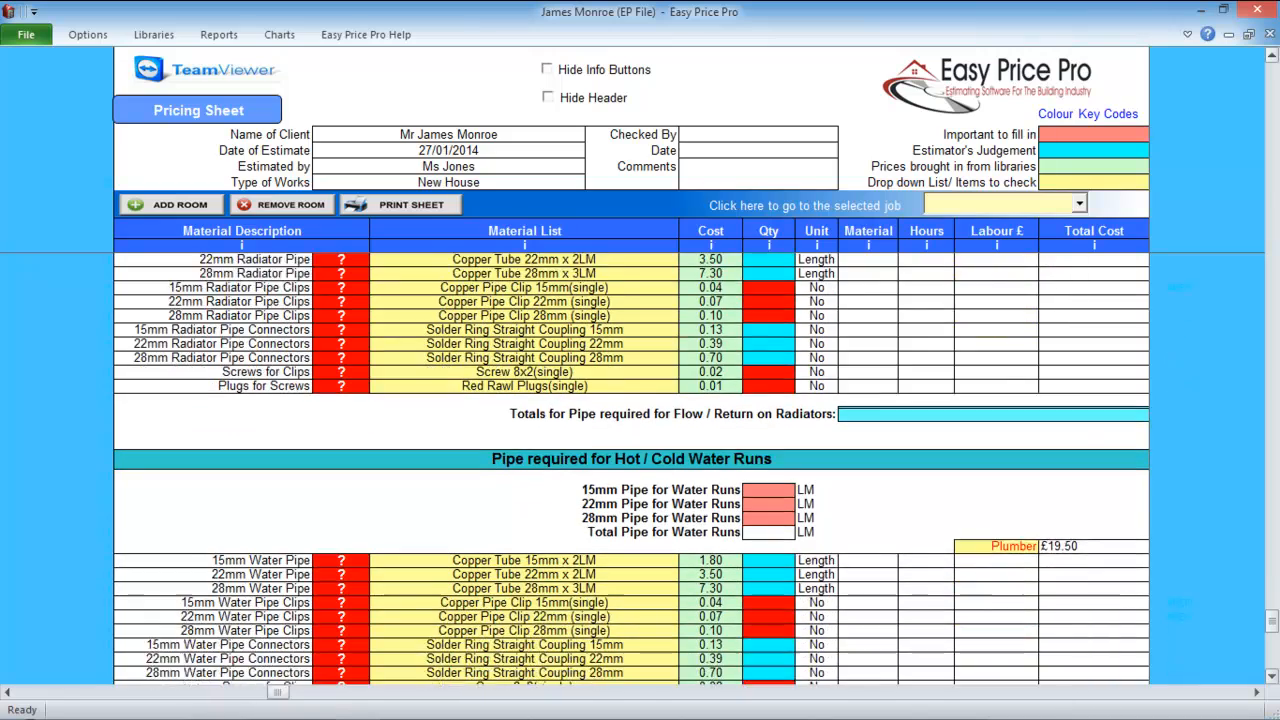
scroll(630, 470, "down", 6)
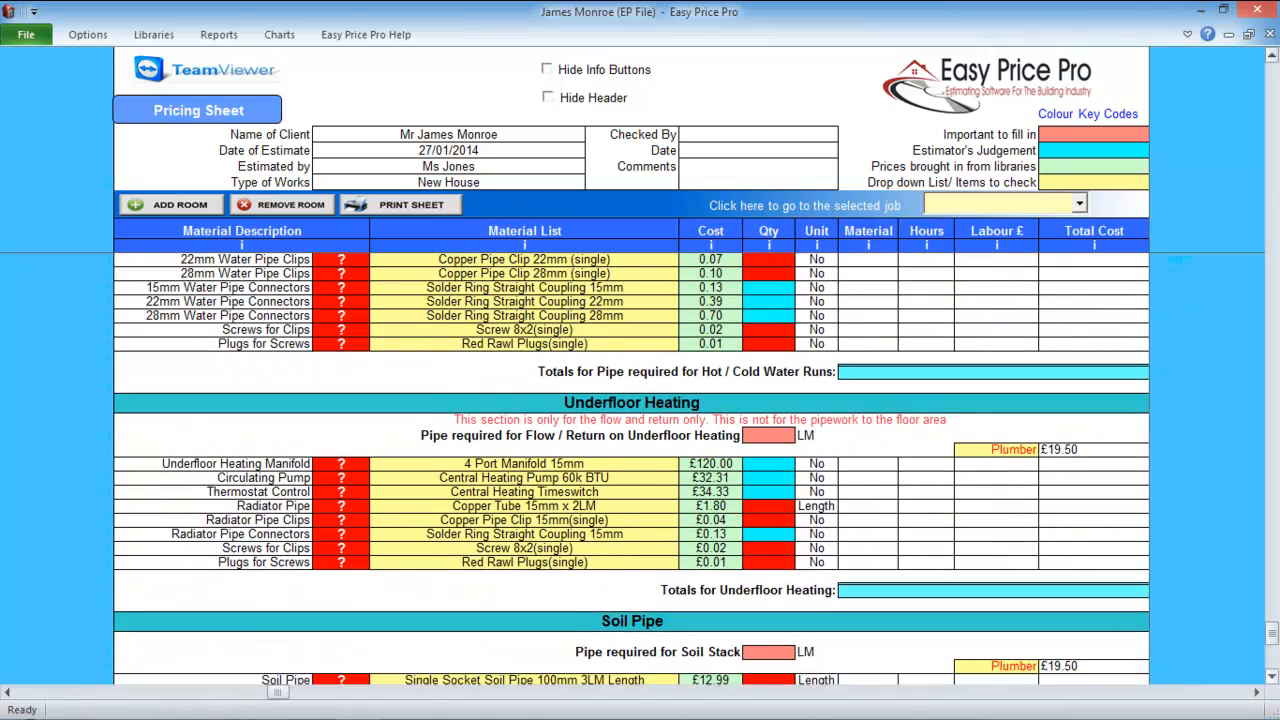
scroll(630, 470, "down", 10)
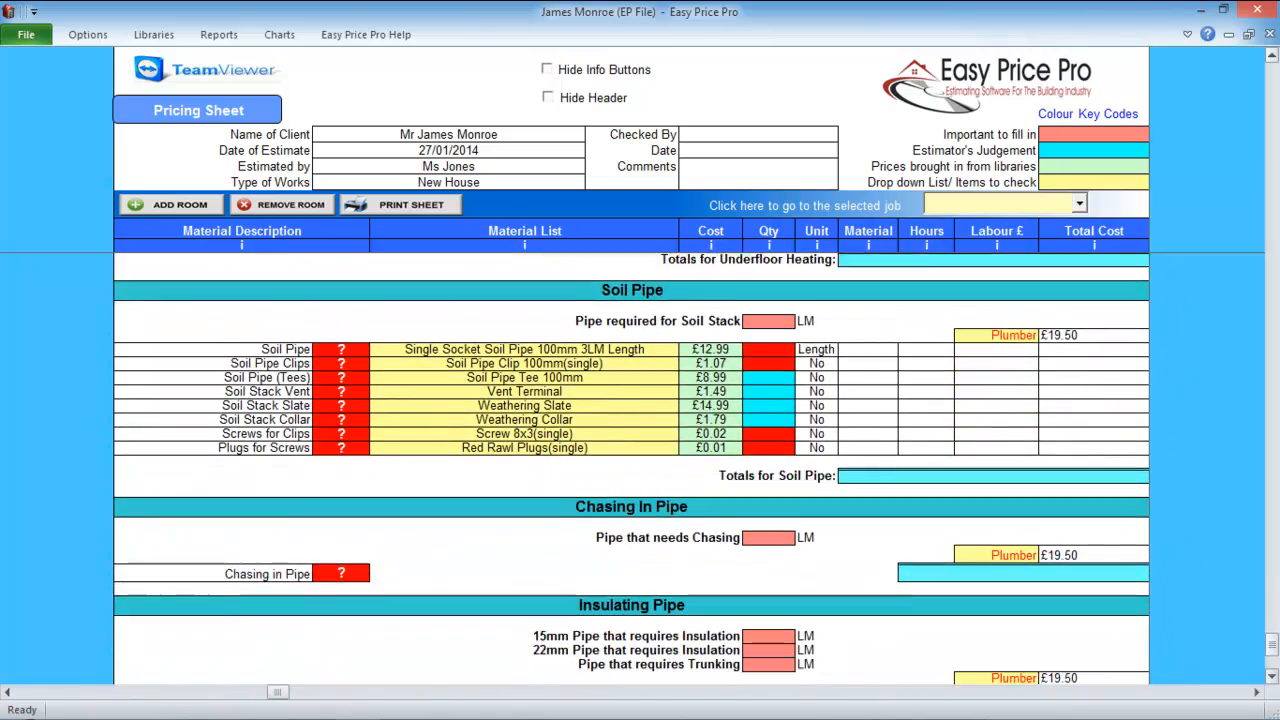
scroll(630, 470, "down", 8)
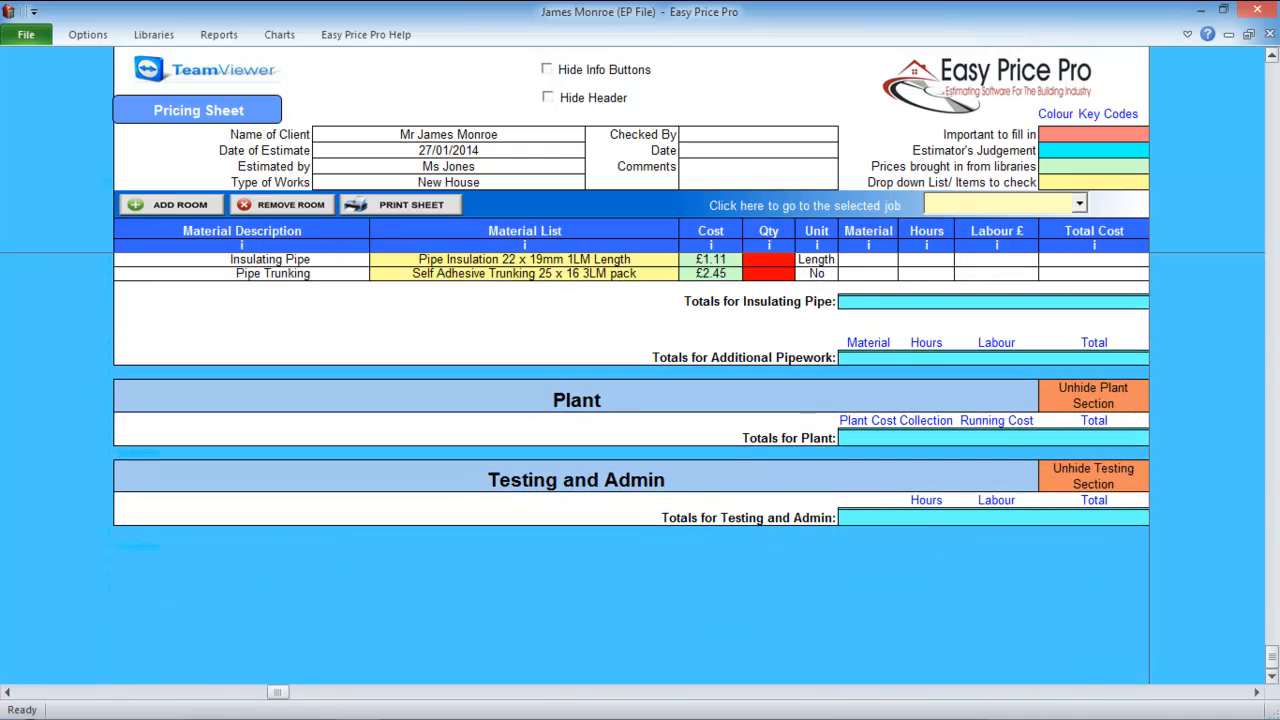
left_click_drag(1272, 657, 1272, 80)
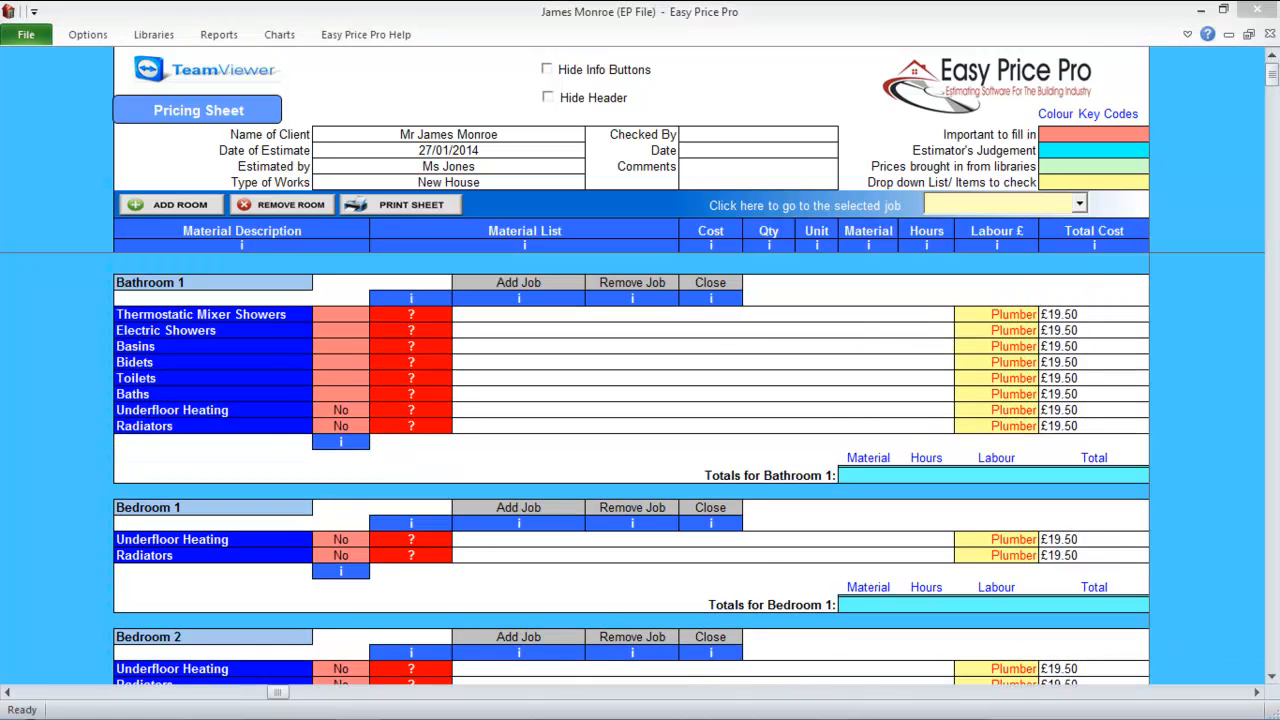
left_click(1080, 203)
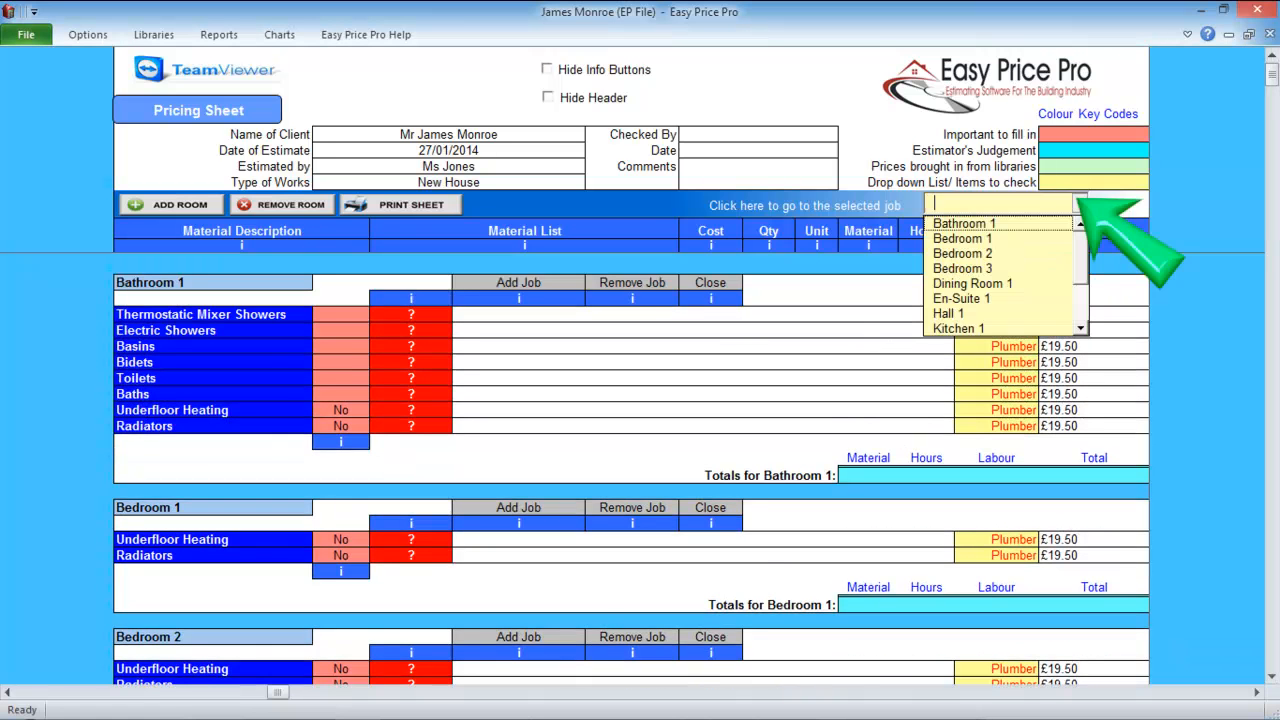
mouse_move(1080, 258)
left_mouse_down()
mouse_move(1080, 294)
mouse_move(1080, 258)
left_mouse_up()
left_click(1080, 203)
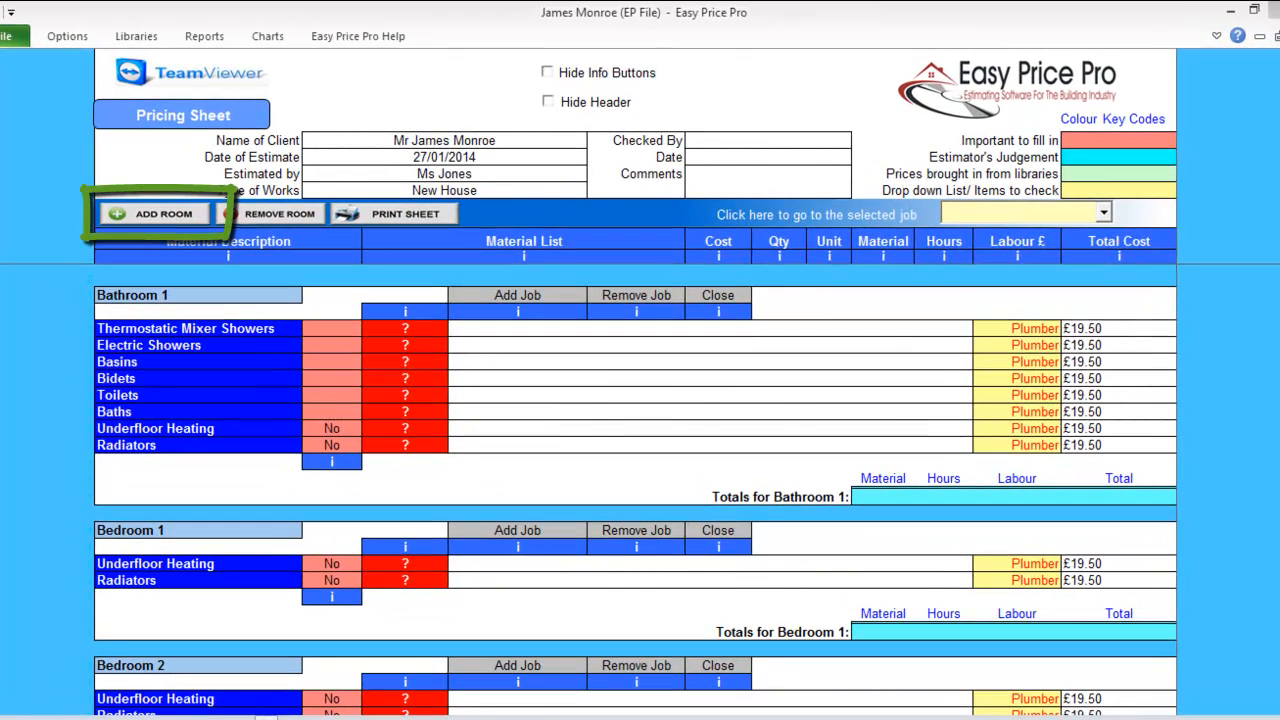
left_click(155, 214)
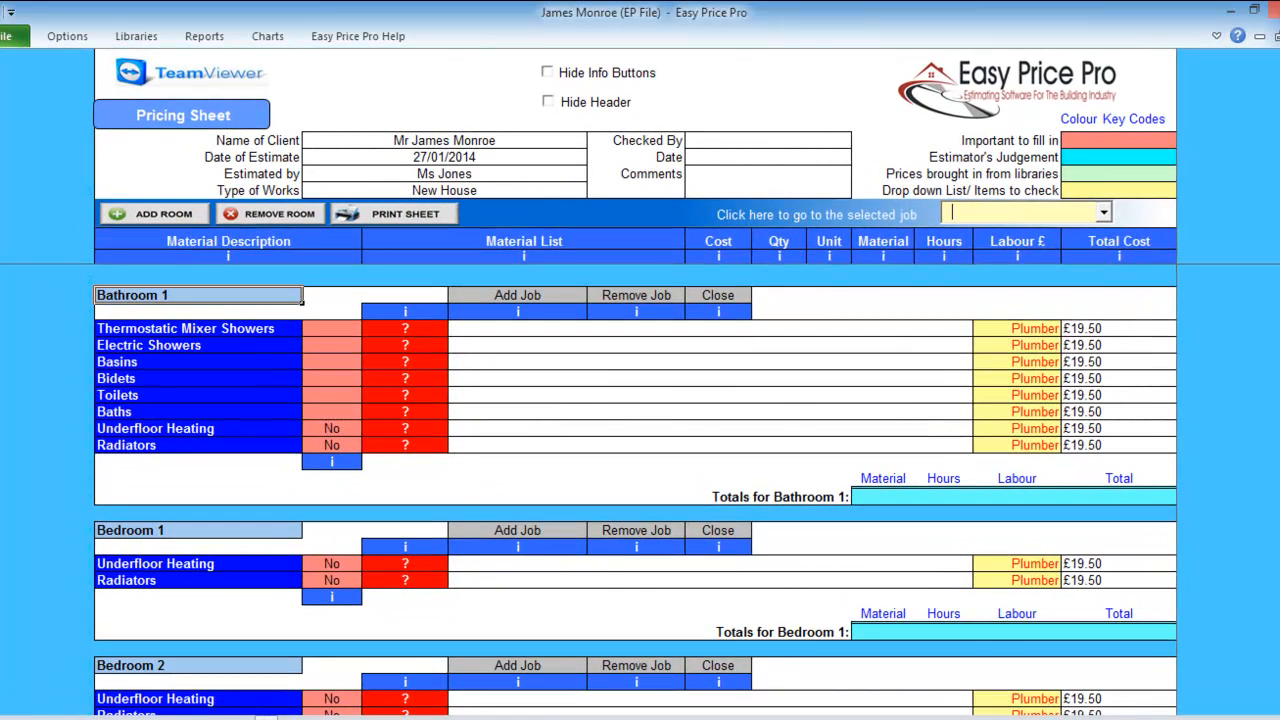
left_click(270, 214)
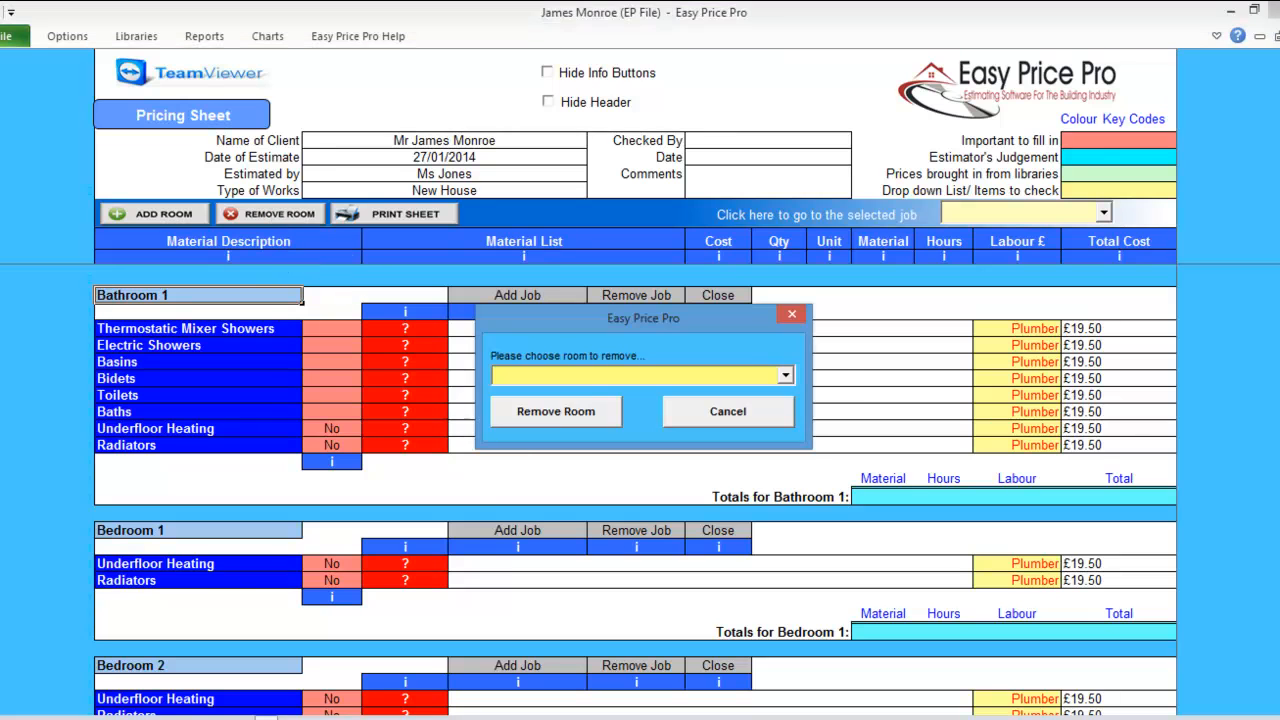
left_click(785, 375)
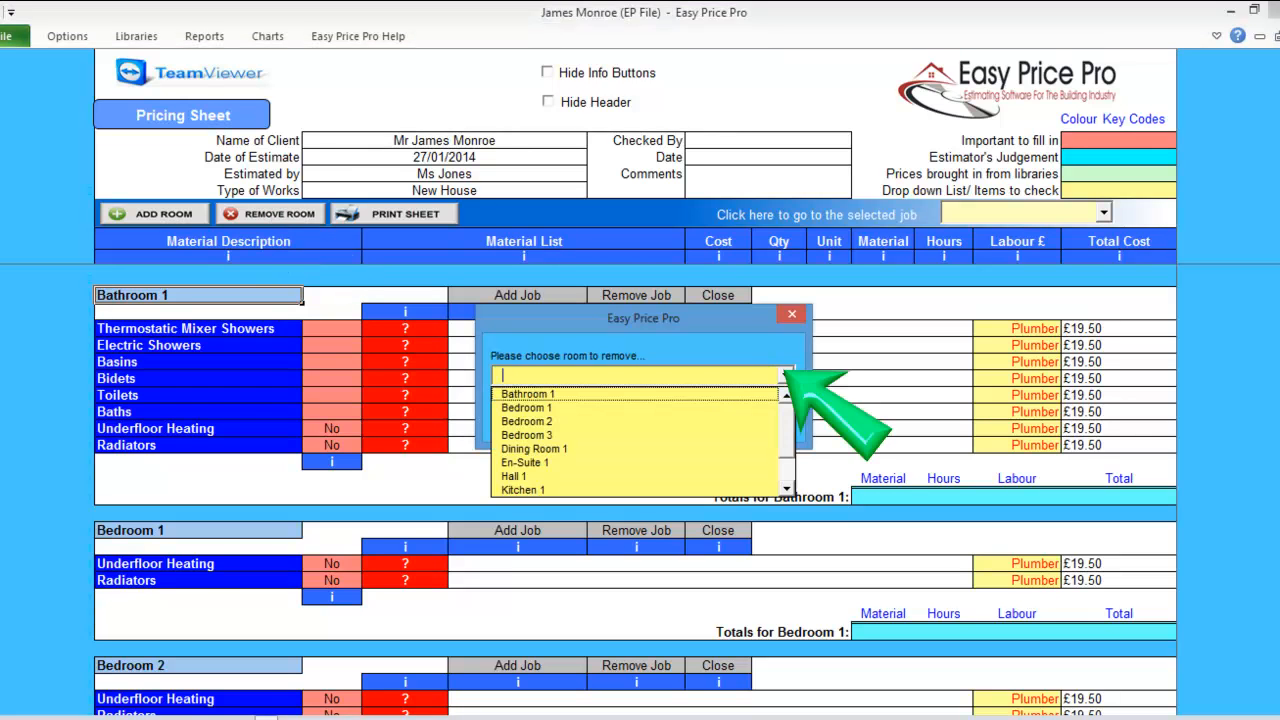
left_click(785, 375)
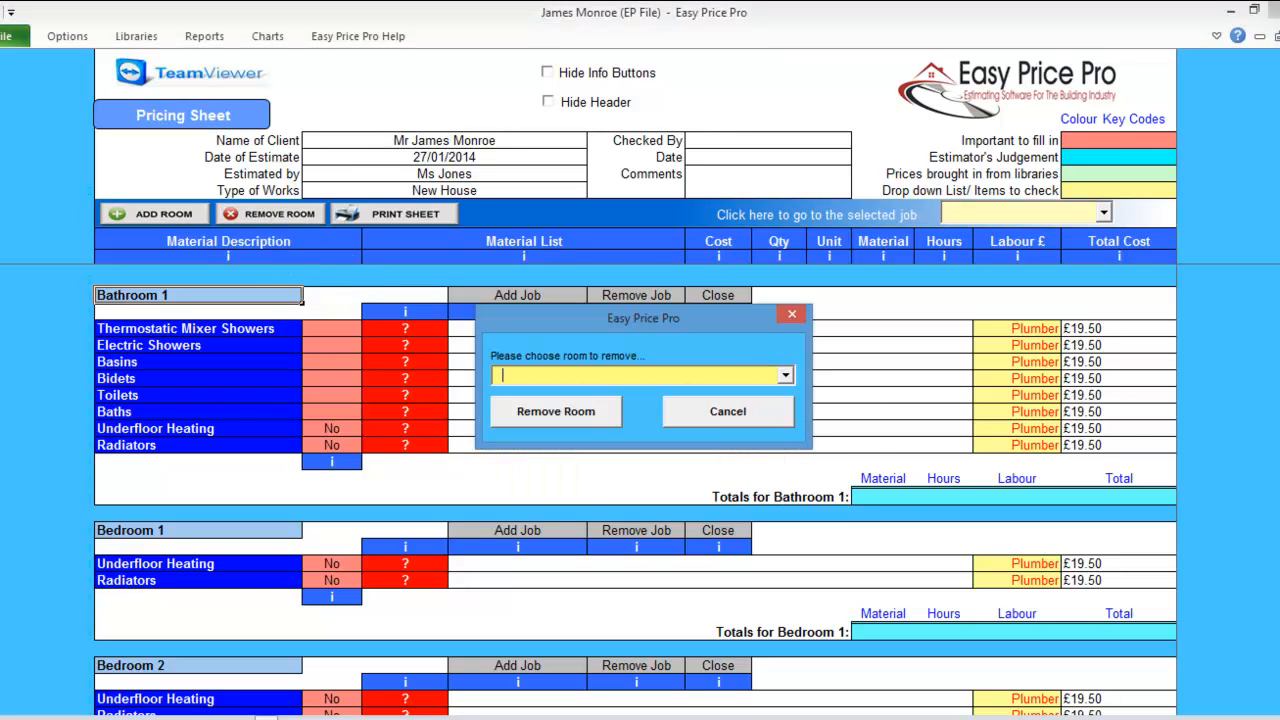
left_click(728, 411)
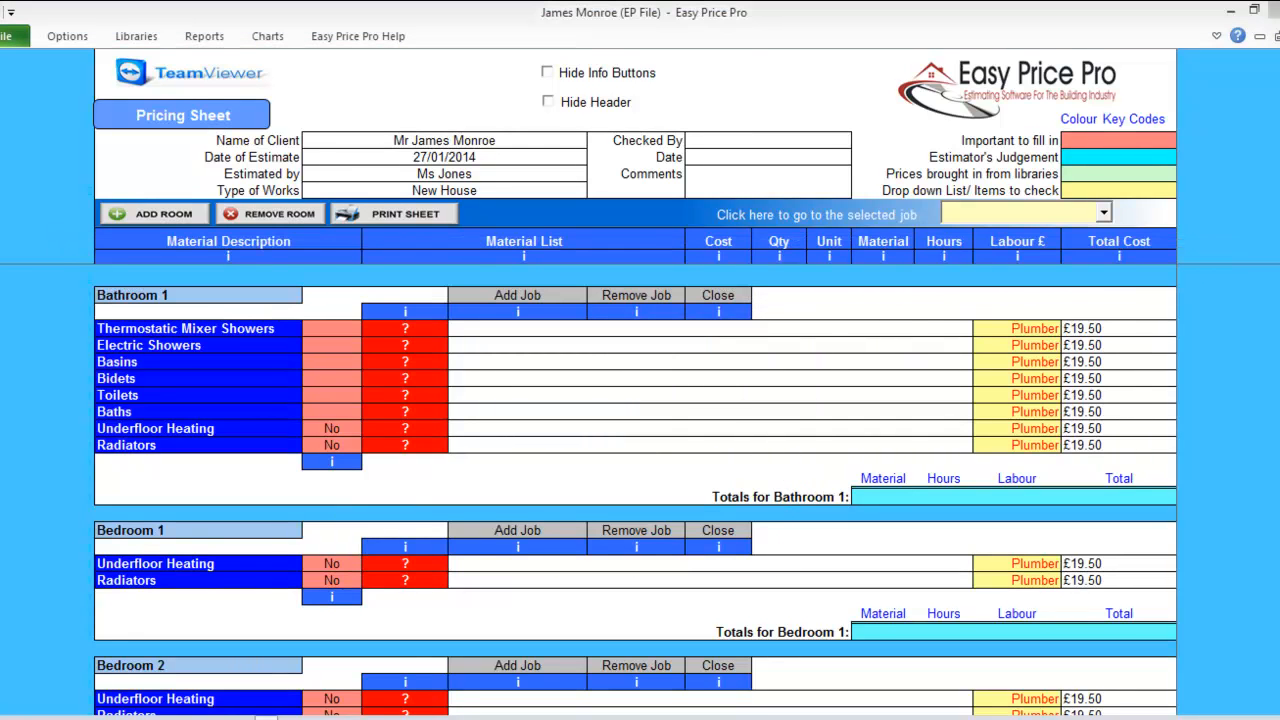
left_click(718, 257)
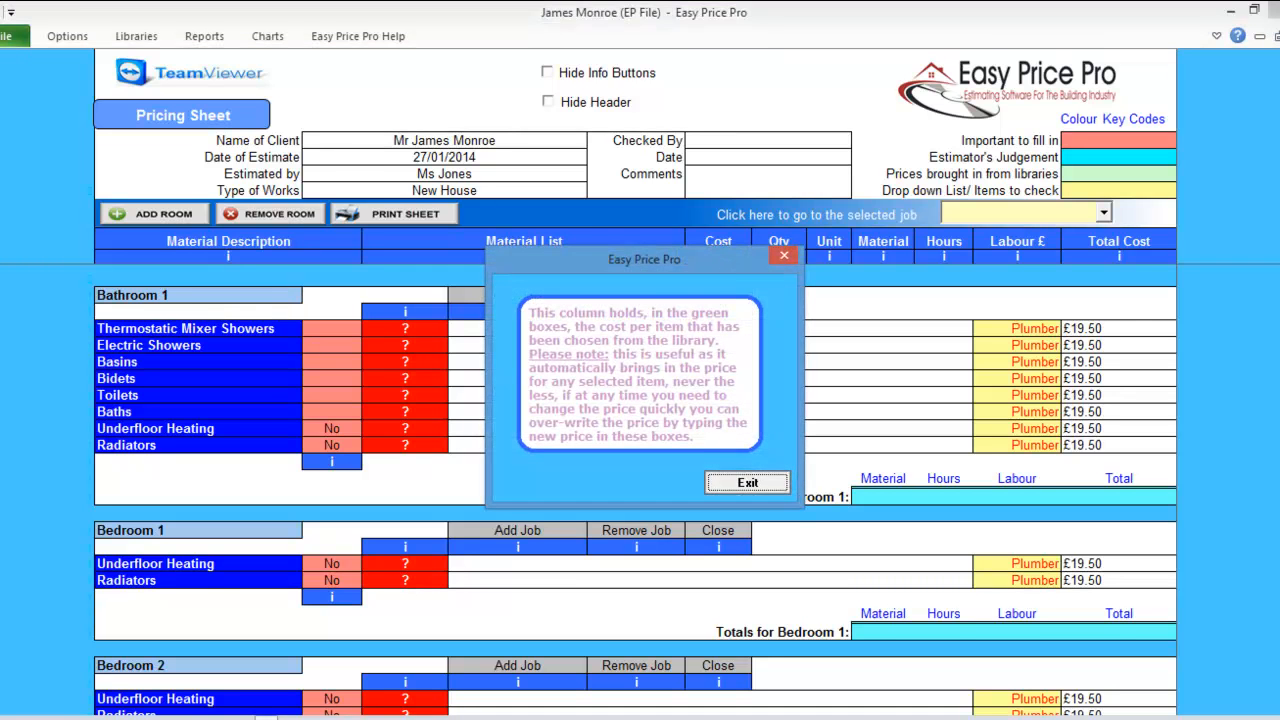
Dismiss the Cost and Add Job help notes, then hide the info buttons and quote header.
left_click(747, 481)
left_click(517, 312)
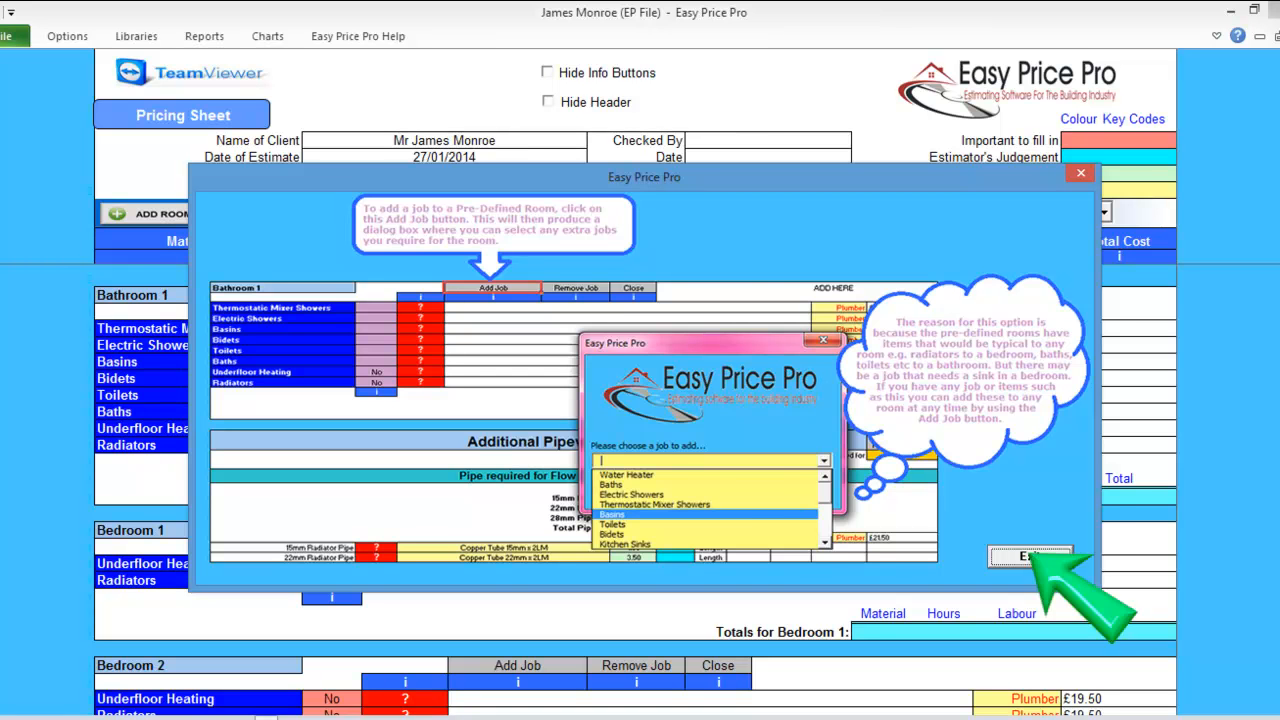
left_click(1030, 556)
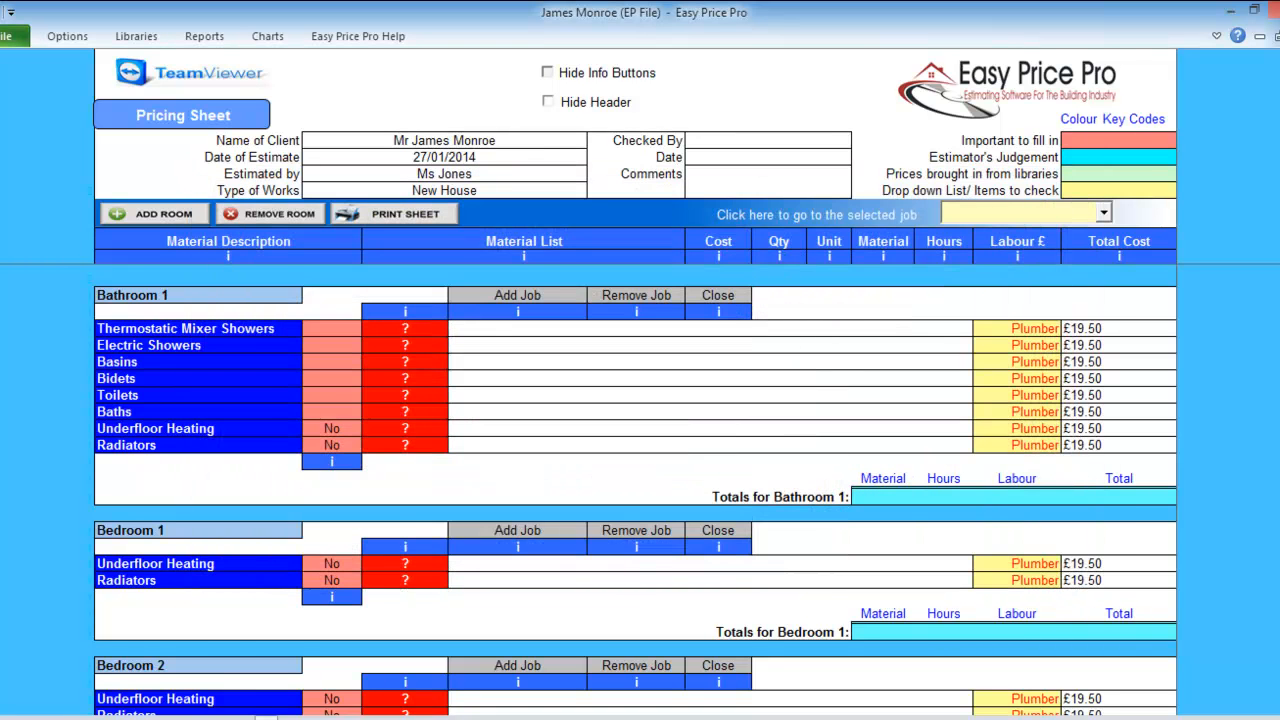
left_click(547, 73)
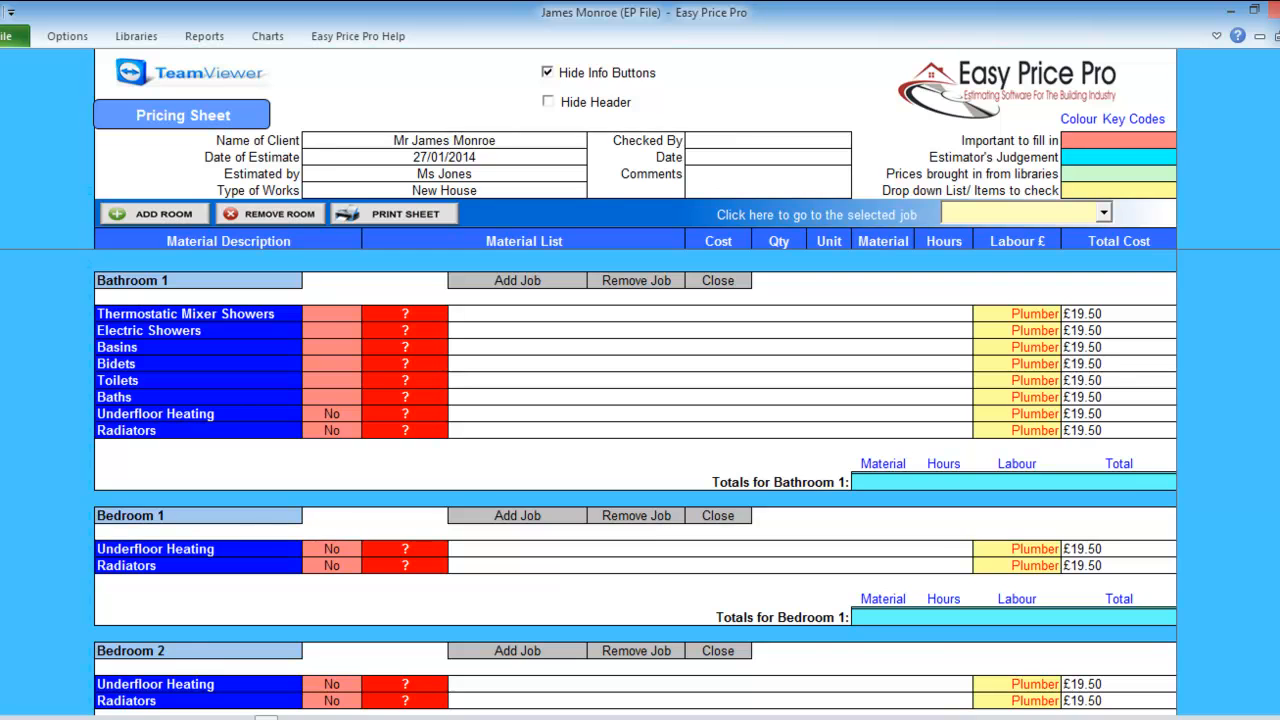
left_click(547, 101)
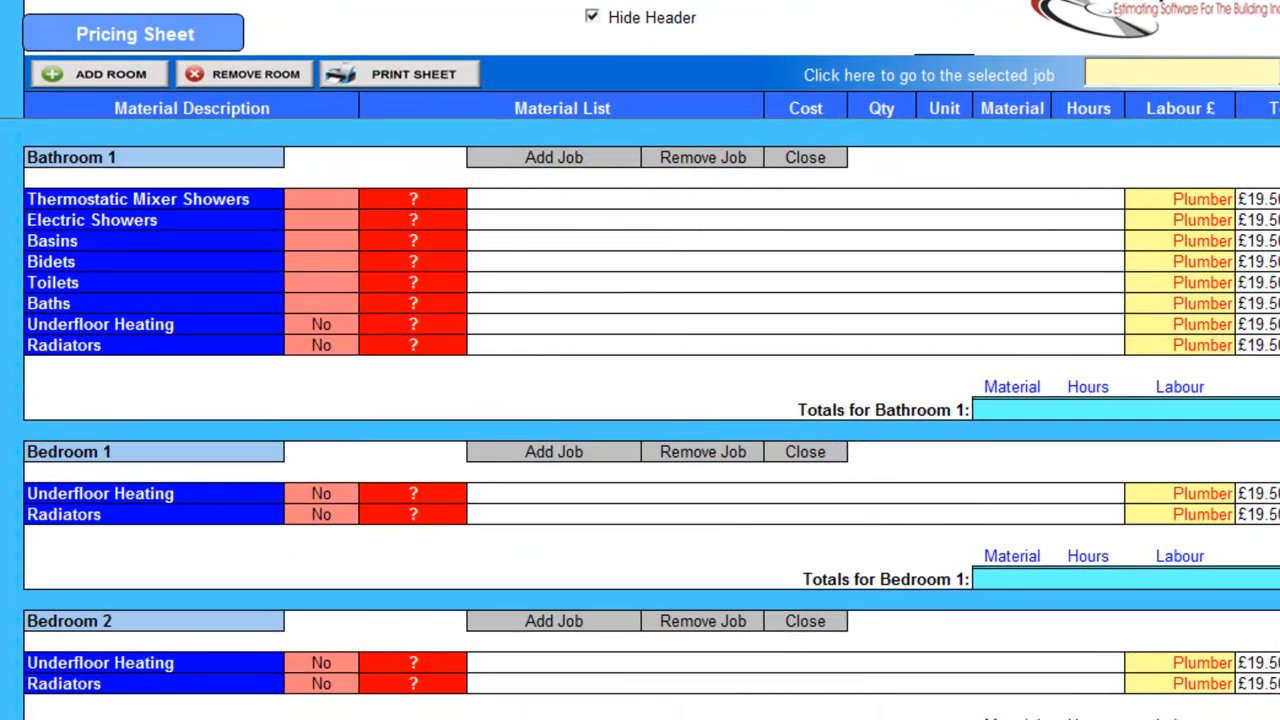
left_click(638, 162)
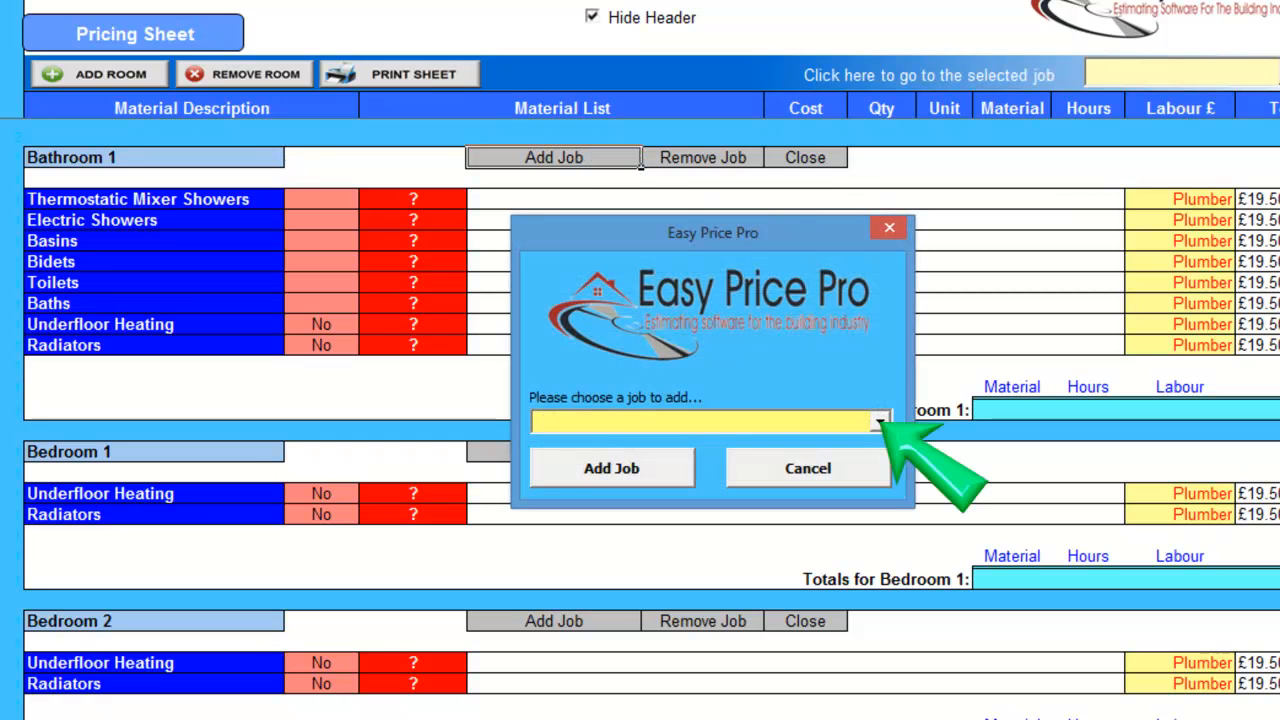
left_click(880, 422)
mouse_move(881, 473)
left_mouse_down()
mouse_move(881, 525)
mouse_move(881, 473)
left_mouse_up()
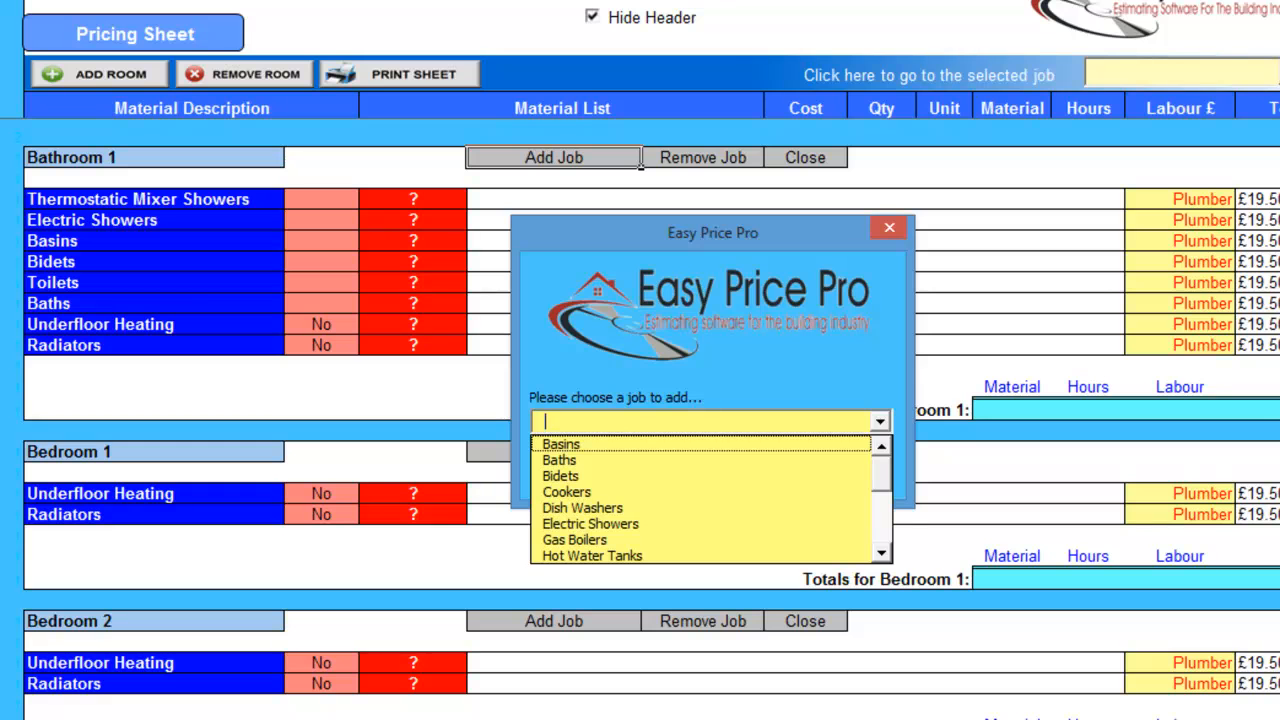
left_click(880, 422)
left_click(808, 468)
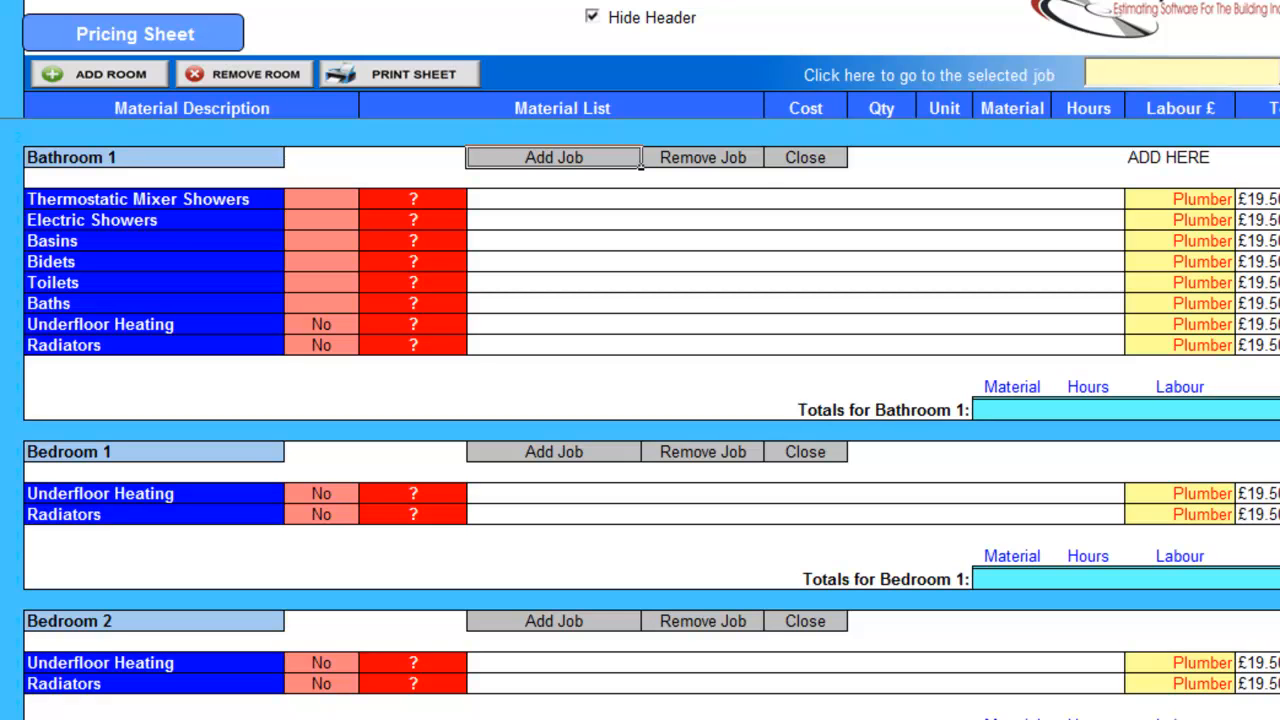
left_click(703, 157)
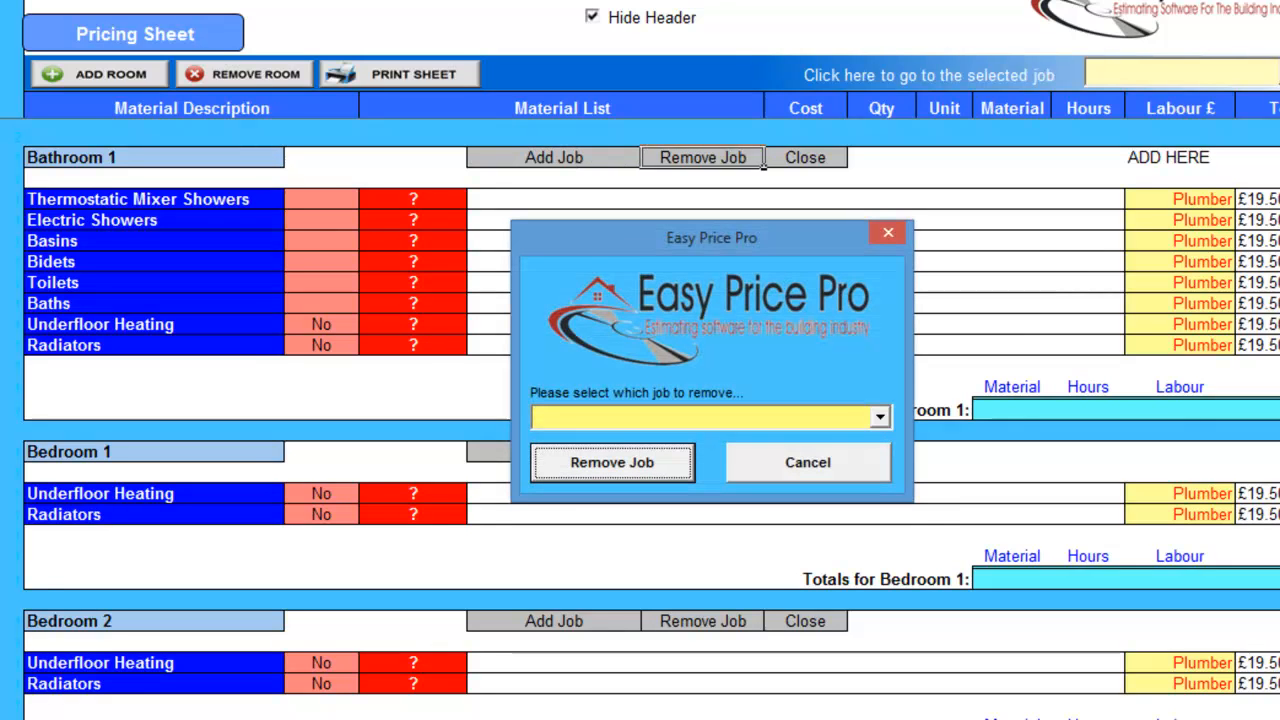
left_click(881, 418)
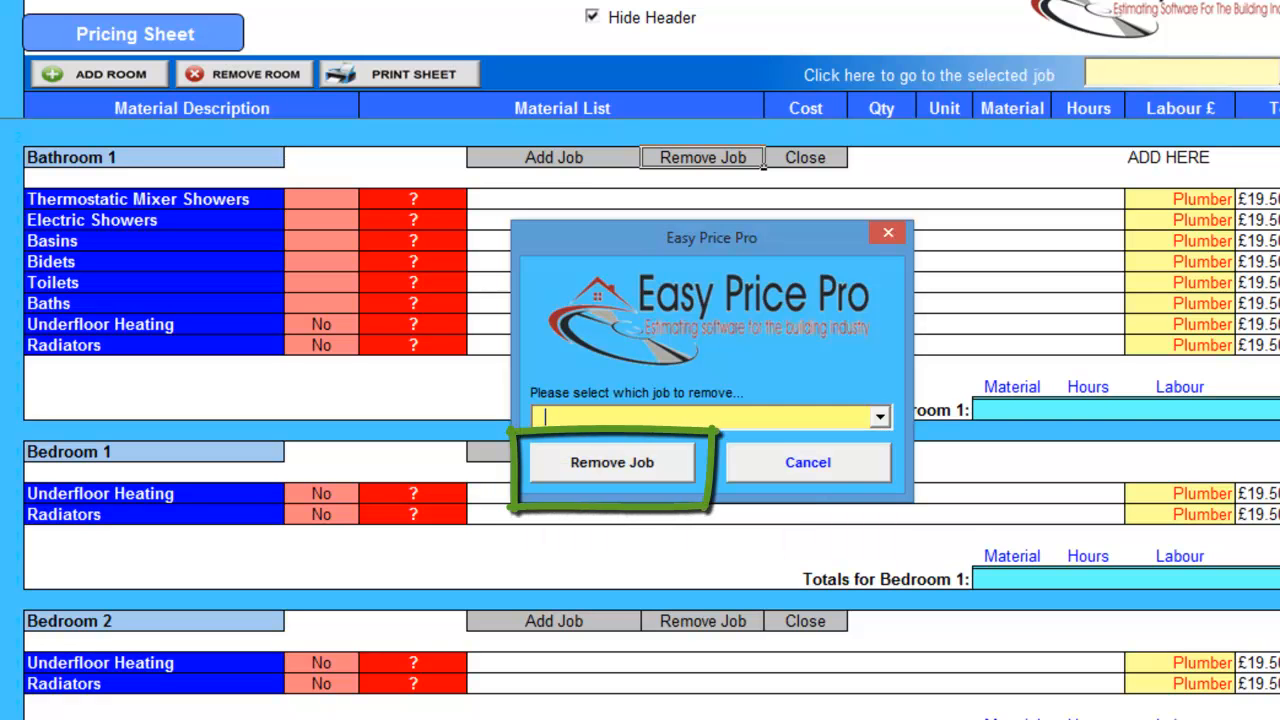
left_click(810, 463)
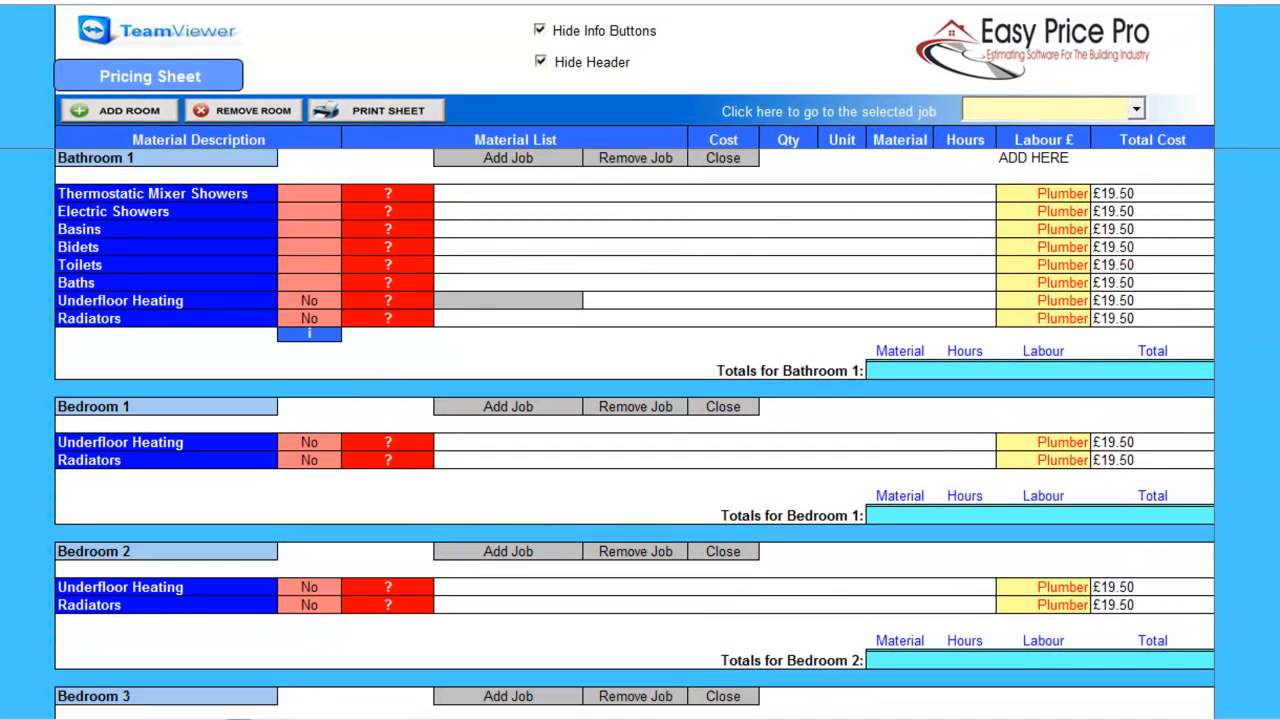
Add one Electric Showers job and one Basins job to Bathroom 1.
left_click(309, 211)
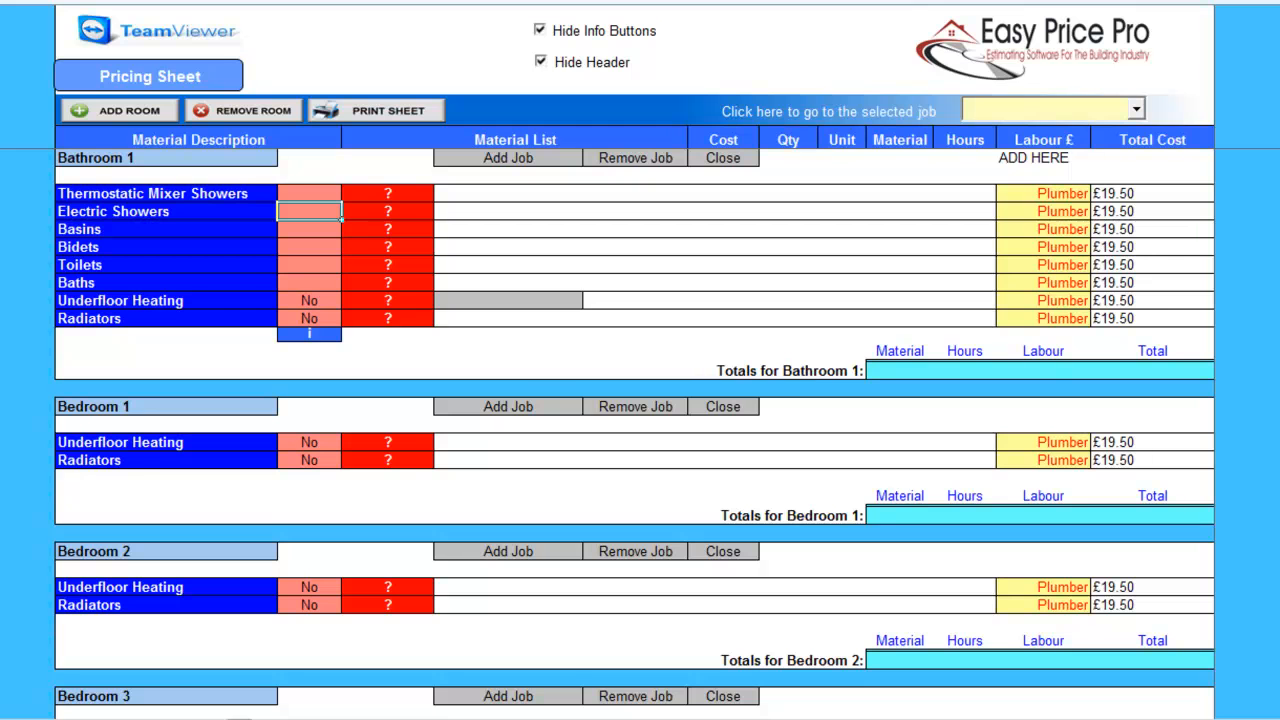
type("1")
key("Return")
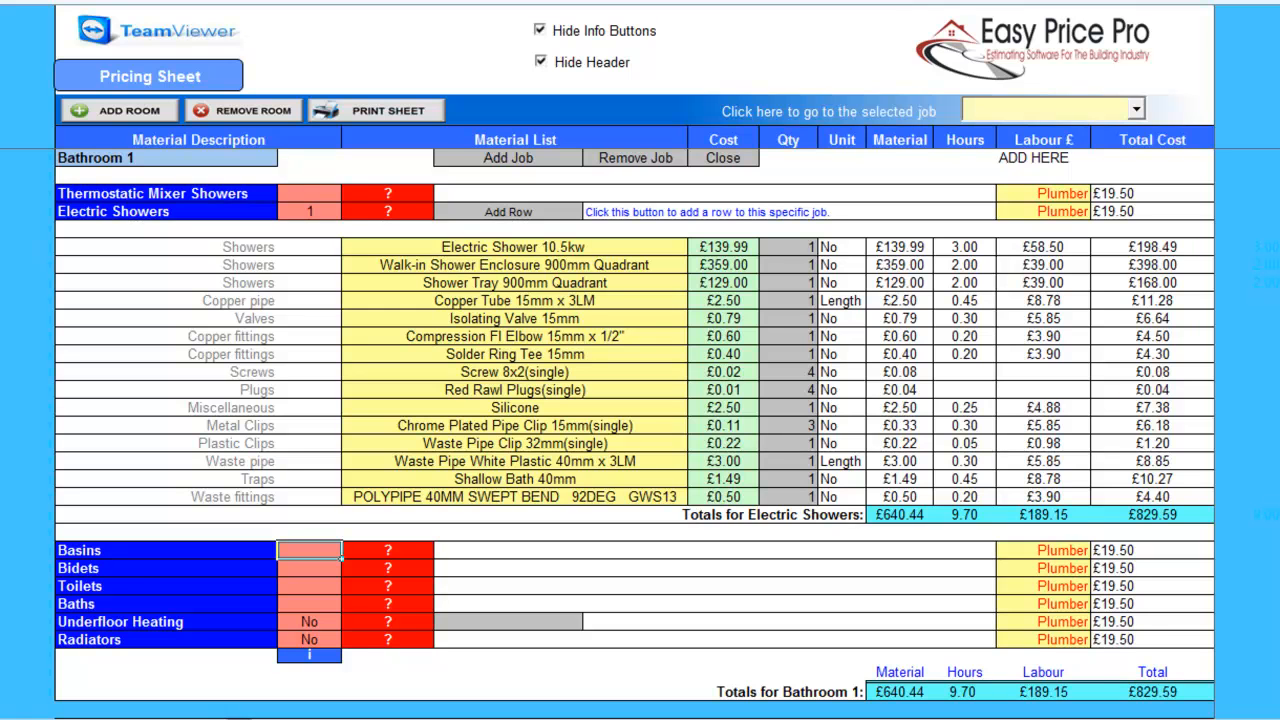
type("1")
key("Return")
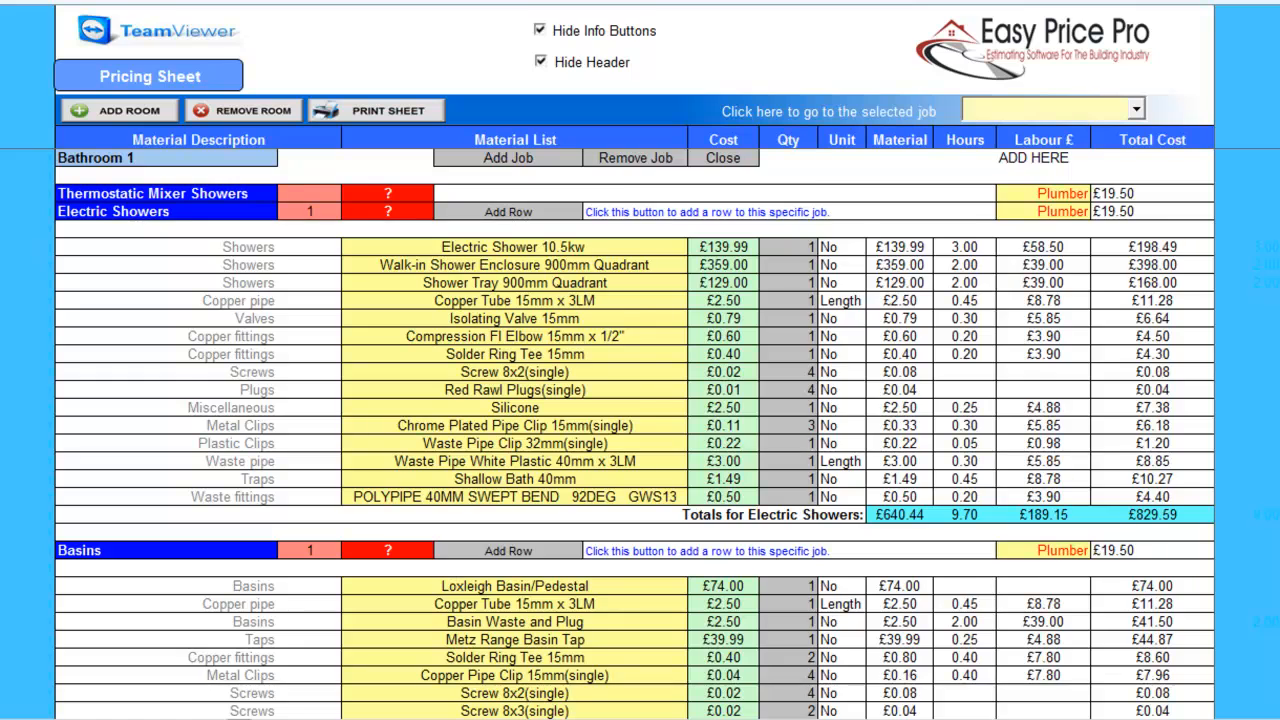
Add one Toilets job and one Baths job to Bathroom 1.
scroll(634, 432, "down", 4)
scroll(634, 432, "down", 2)
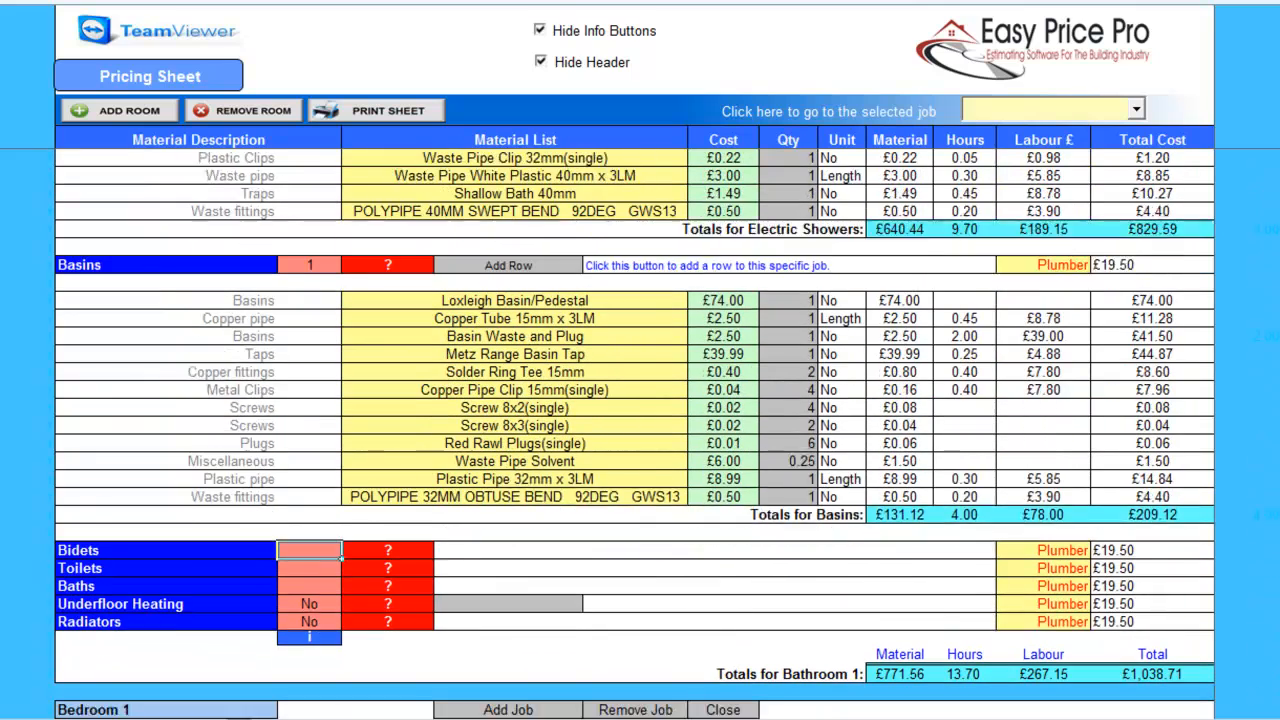
left_click(309, 551)
type("1")
key("Return")
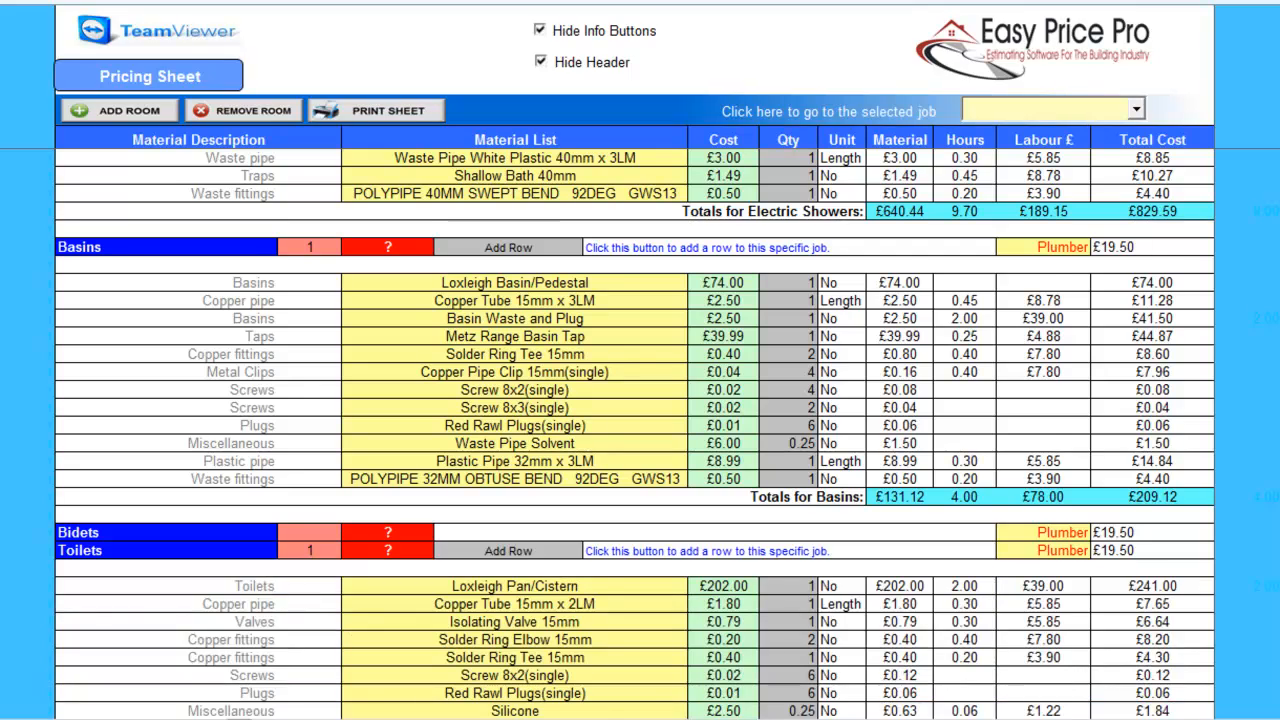
scroll(634, 432, "down", 3)
scroll(634, 432, "down", 5)
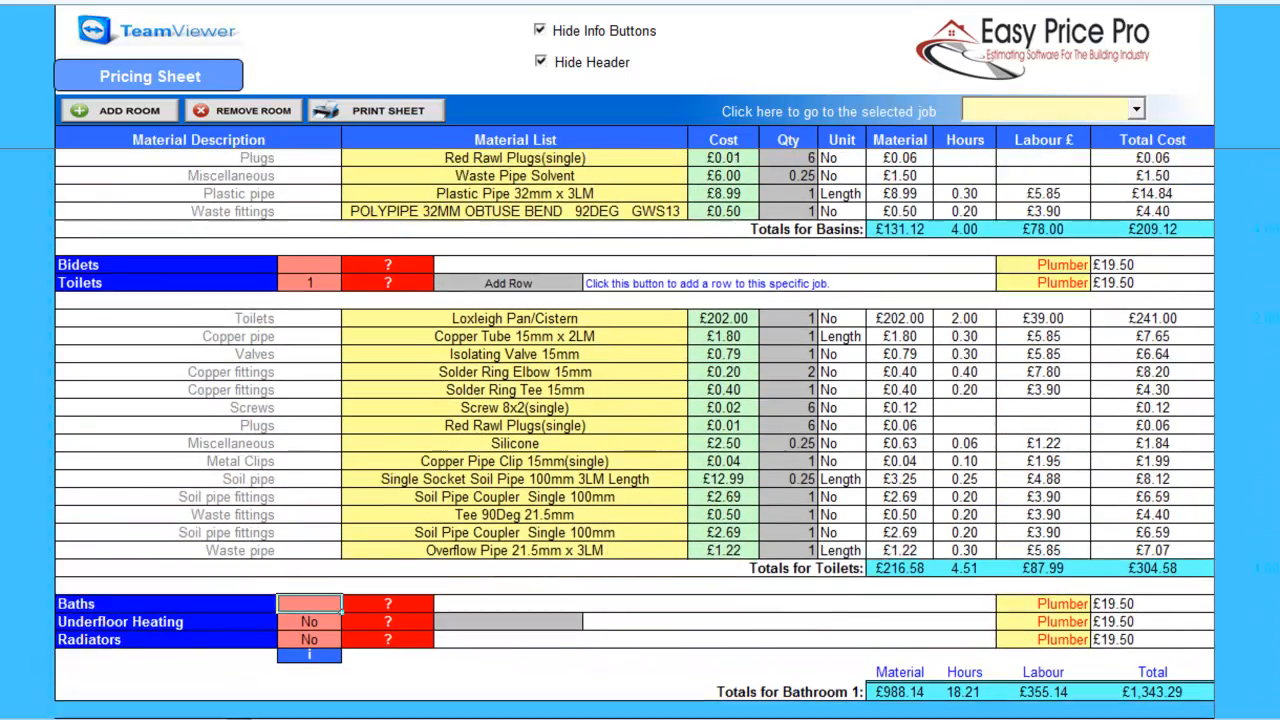
type("1")
key("Return")
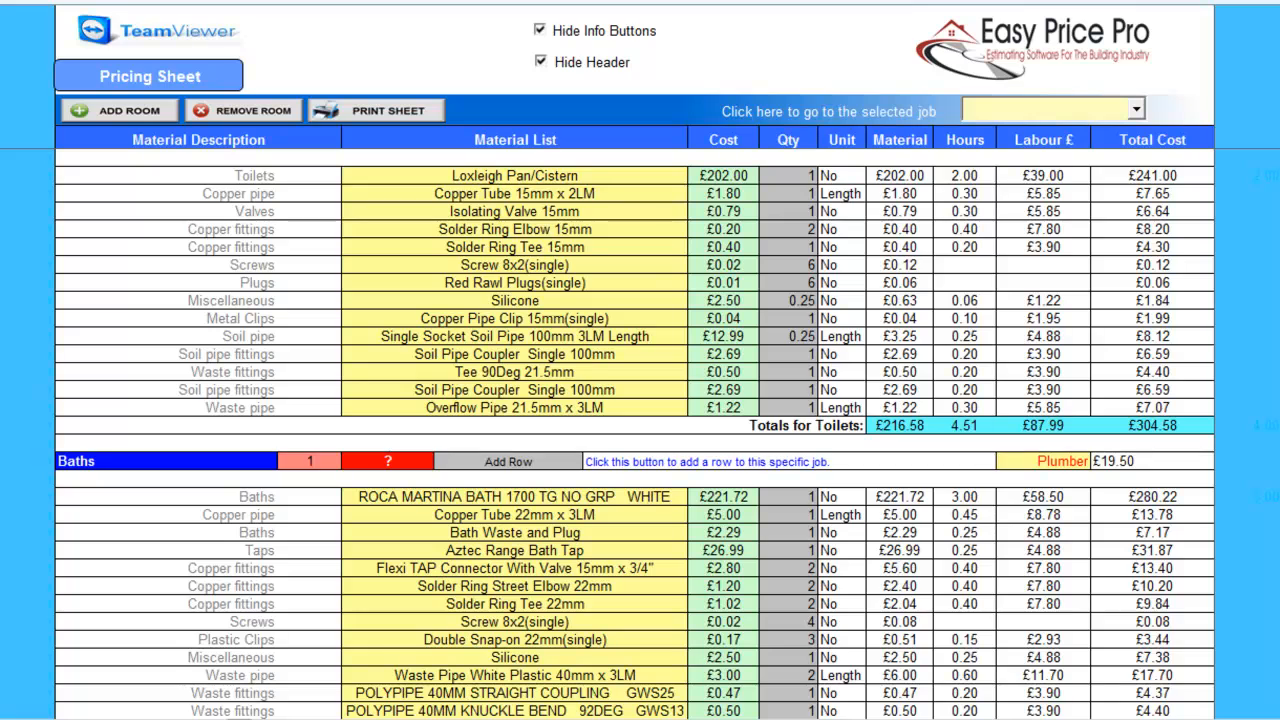
scroll(634, 432, "down", 7)
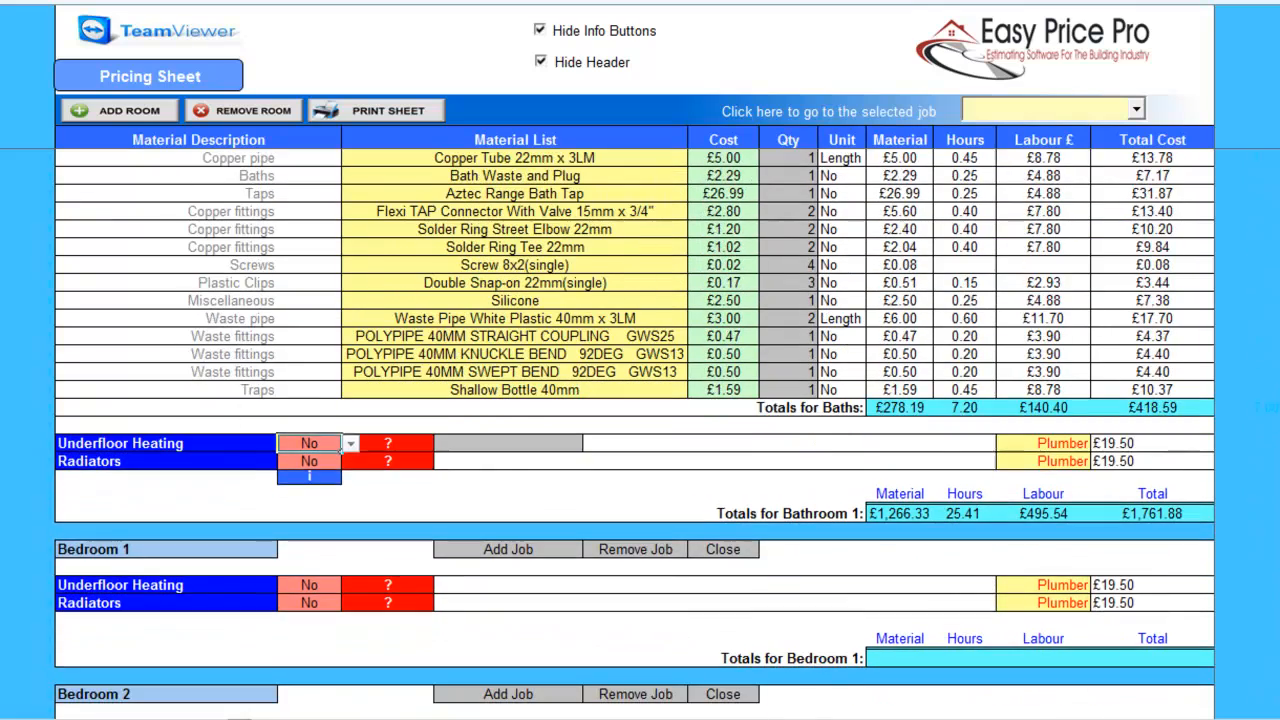
Set Radiators to Yes in Bathroom 1 with a 2.3 m room height, giving 1702 BTU.
left_click(309, 461)
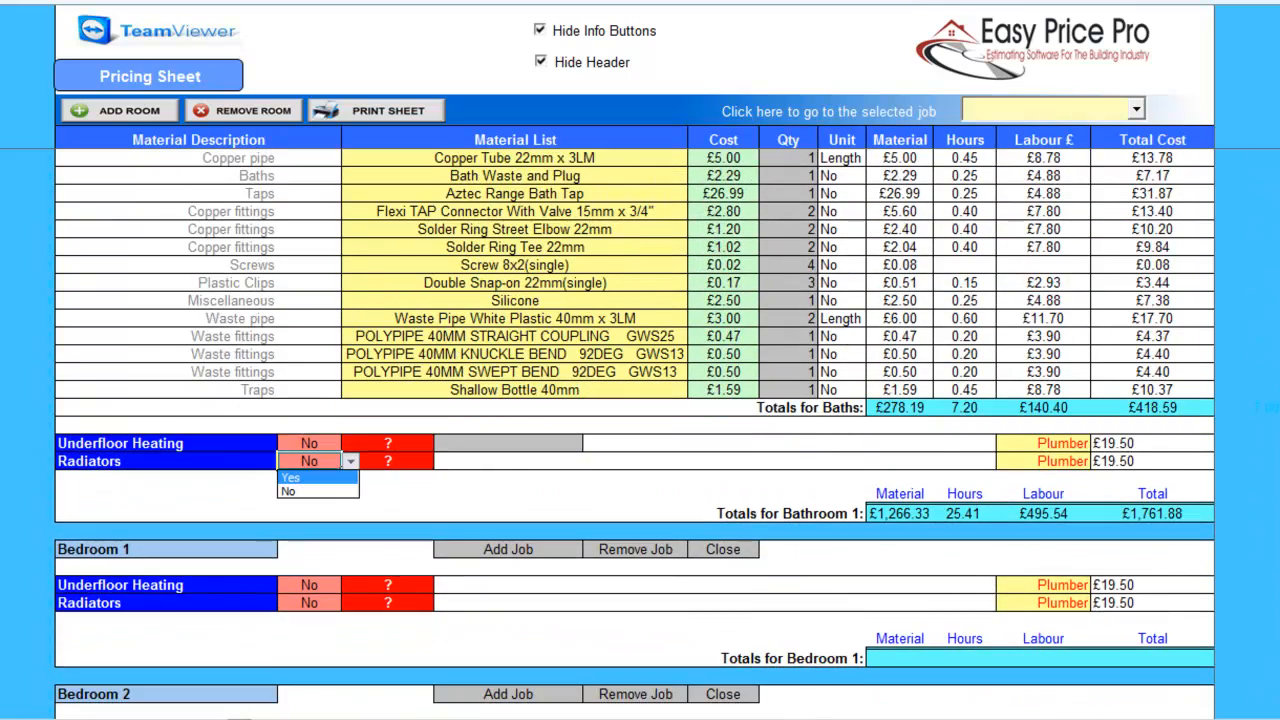
left_click(290, 477)
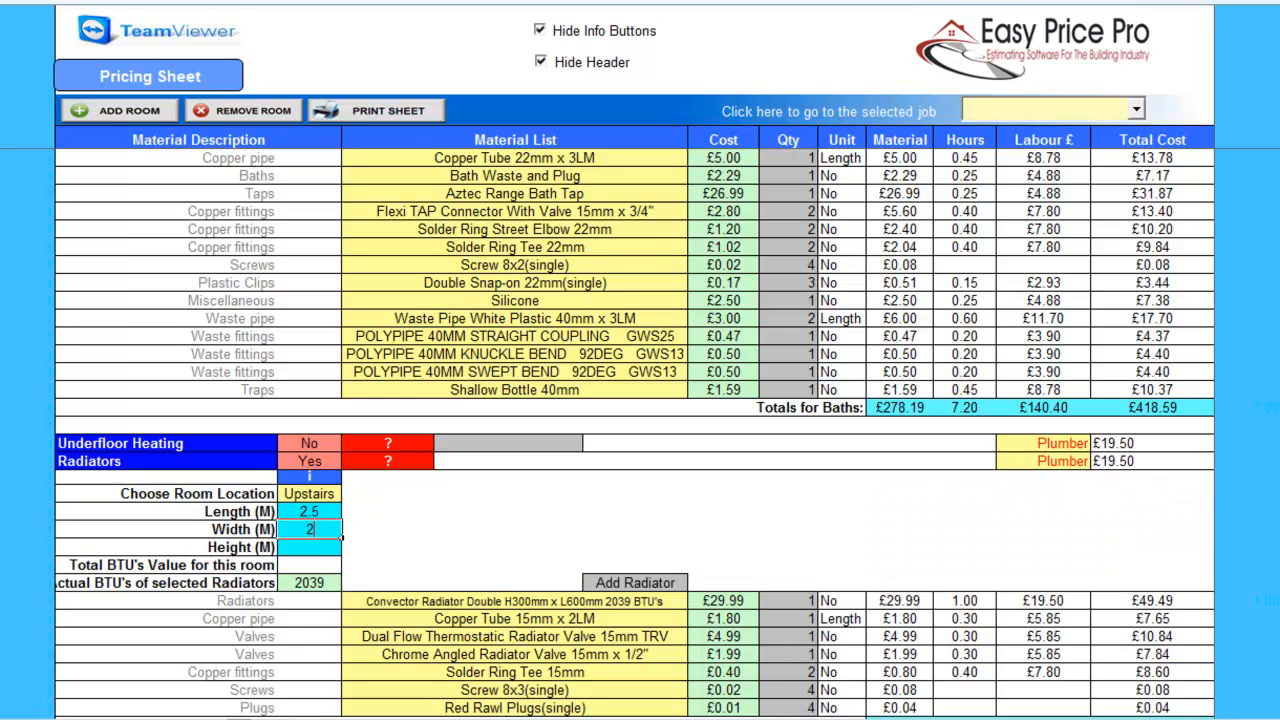
key("Return")
type("2.3")
key("Return")
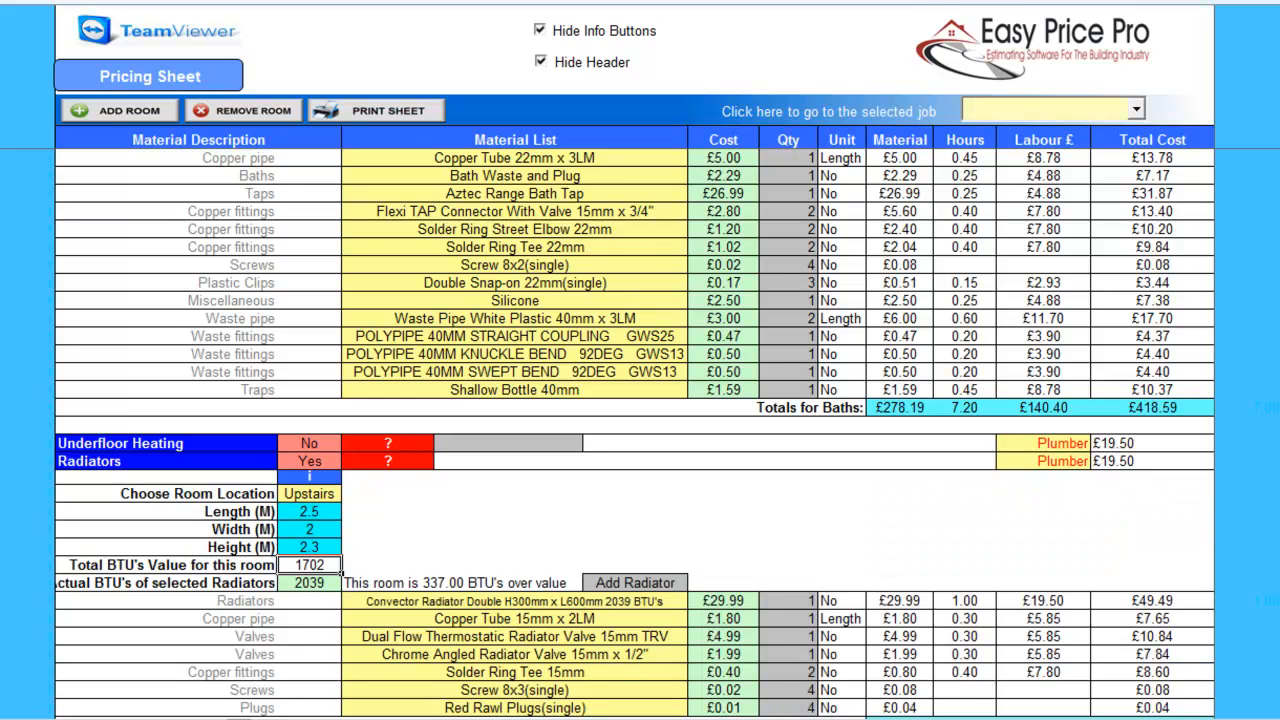
scroll(634, 436, "up", 8)
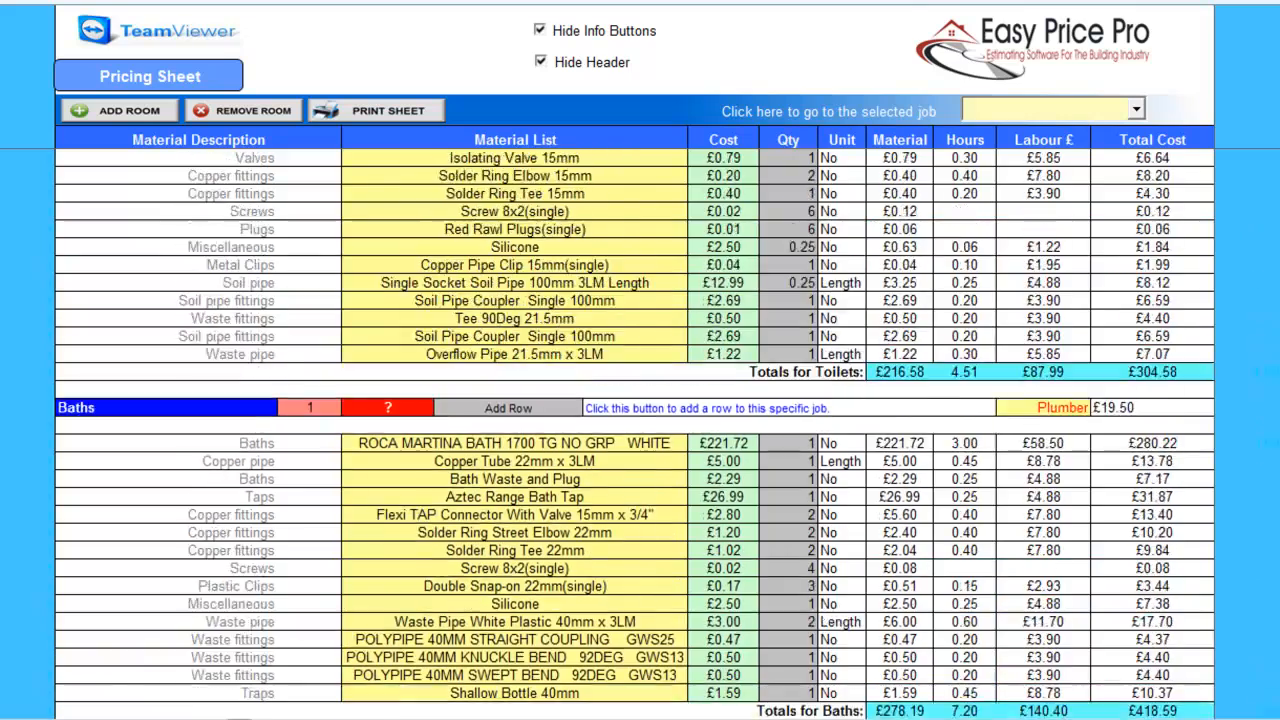
scroll(634, 436, "up", 12)
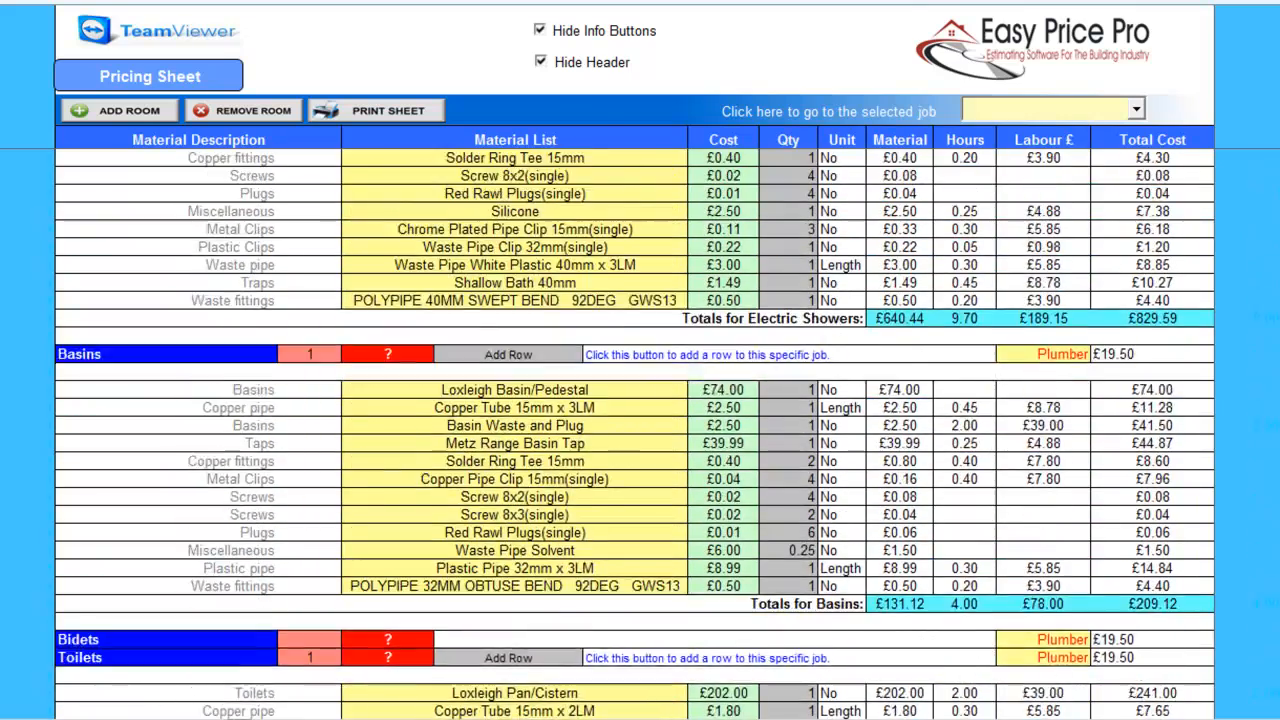
scroll(634, 436, "up", 2)
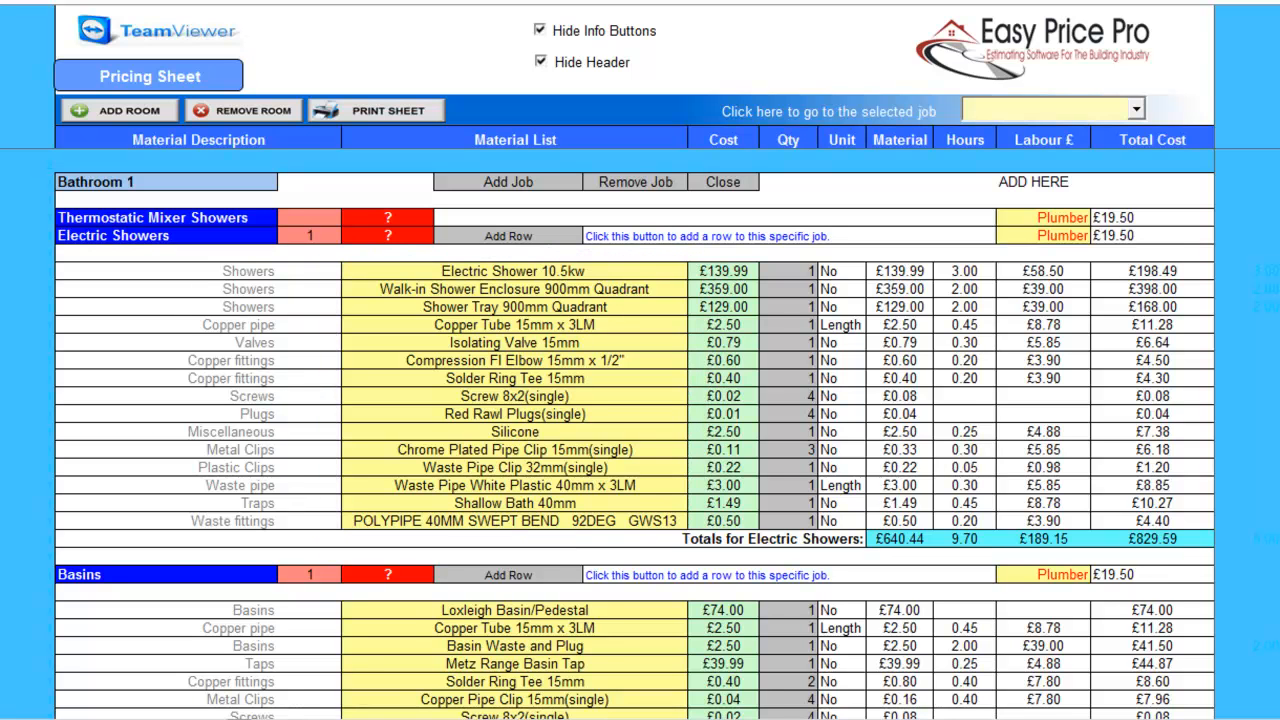
Swap the Electric Showers tray to Shower Tray 800mm Quadrant at £119.00.
left_click(515, 307)
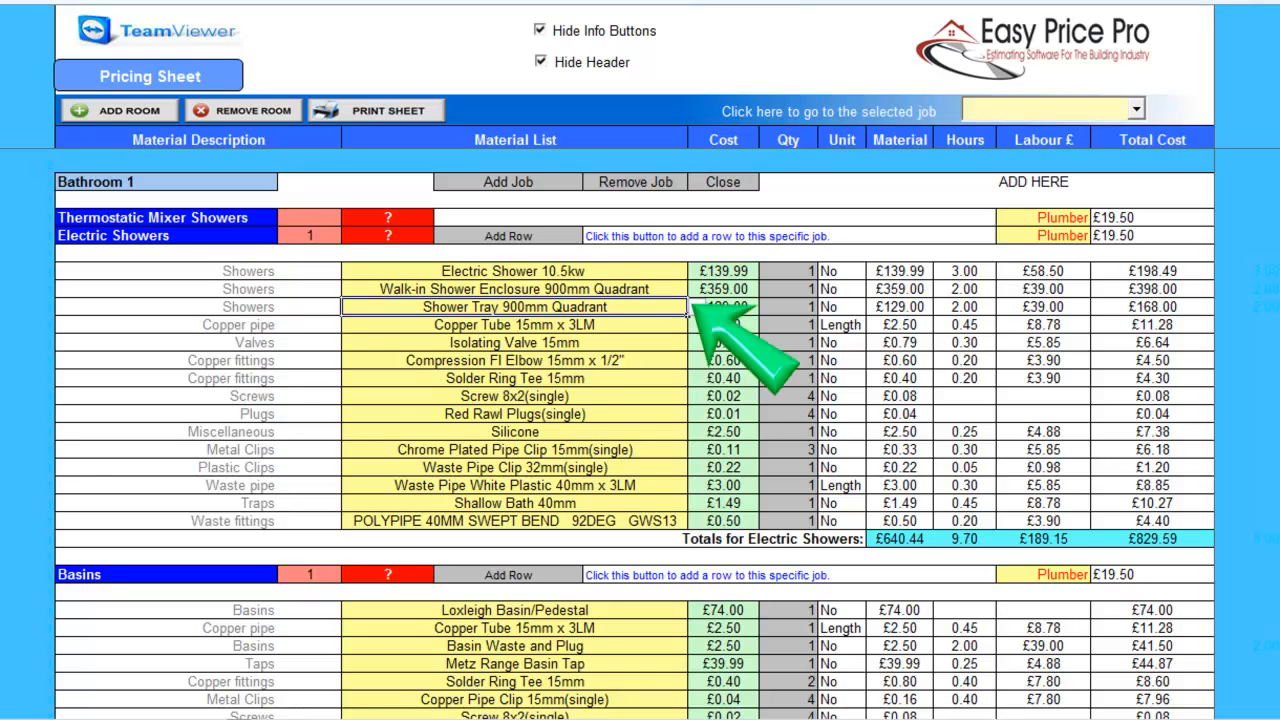
left_click(696, 307)
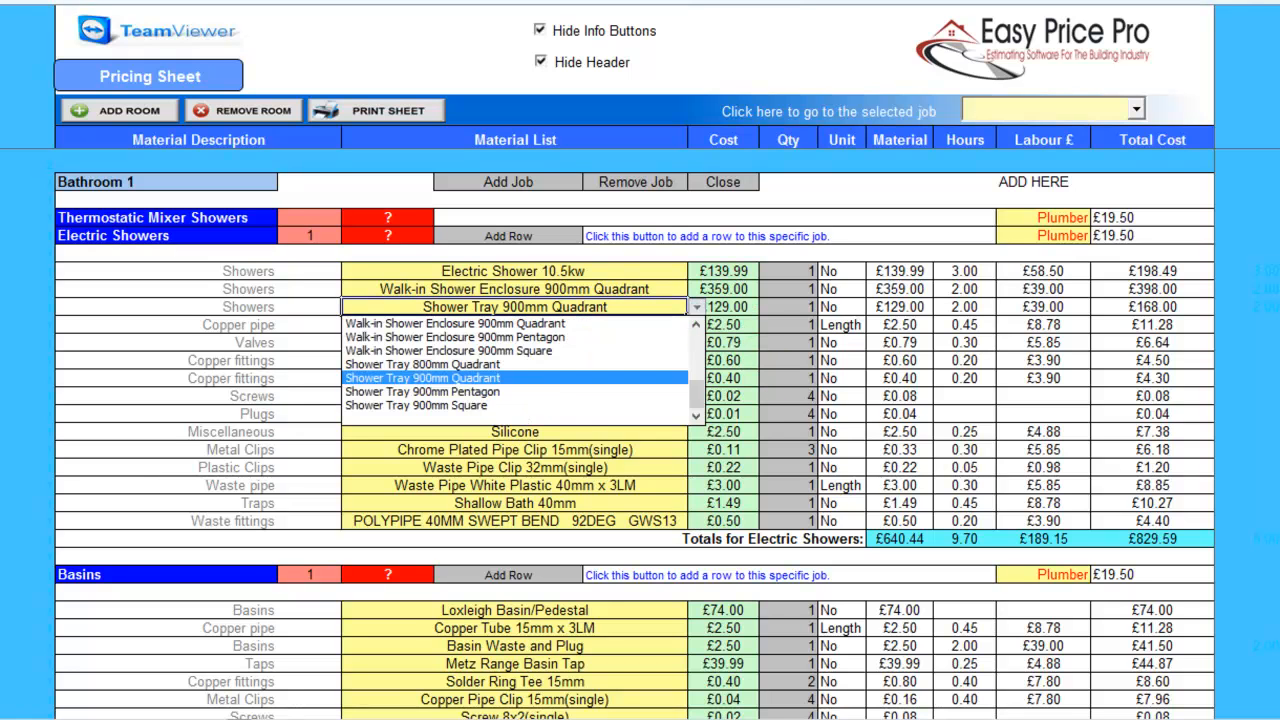
left_click(450, 364)
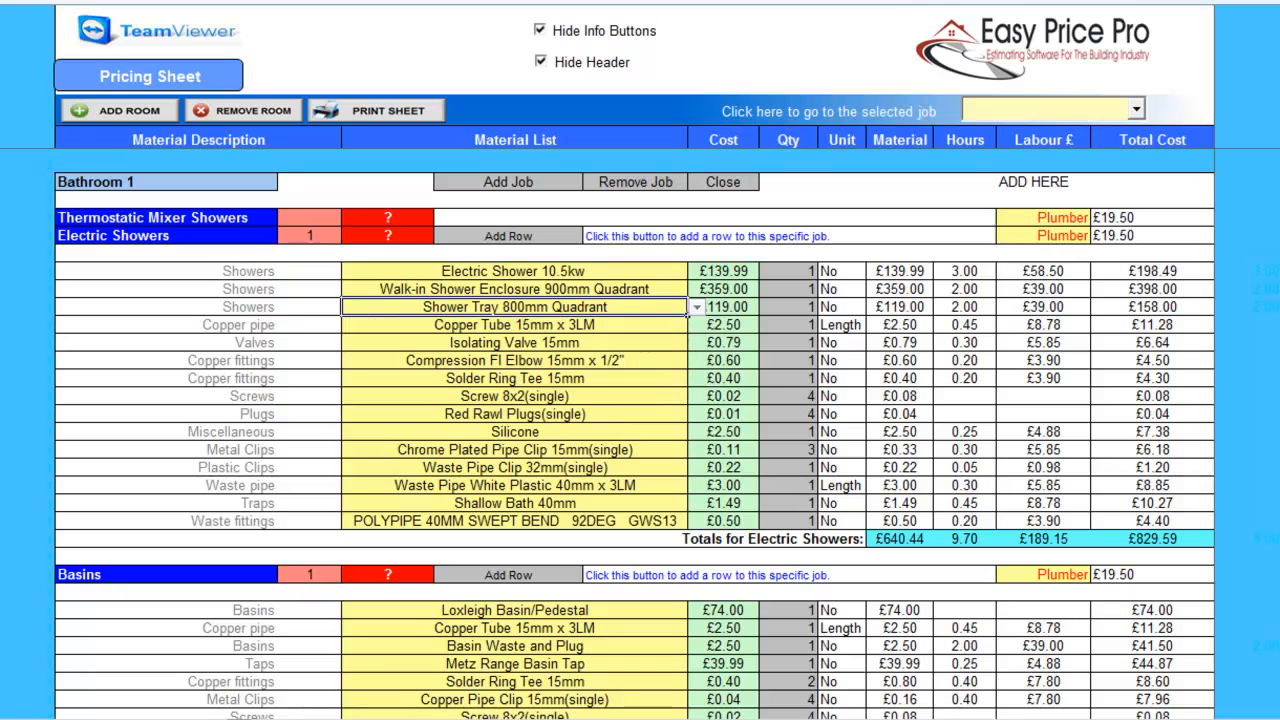
left_click(758, 312)
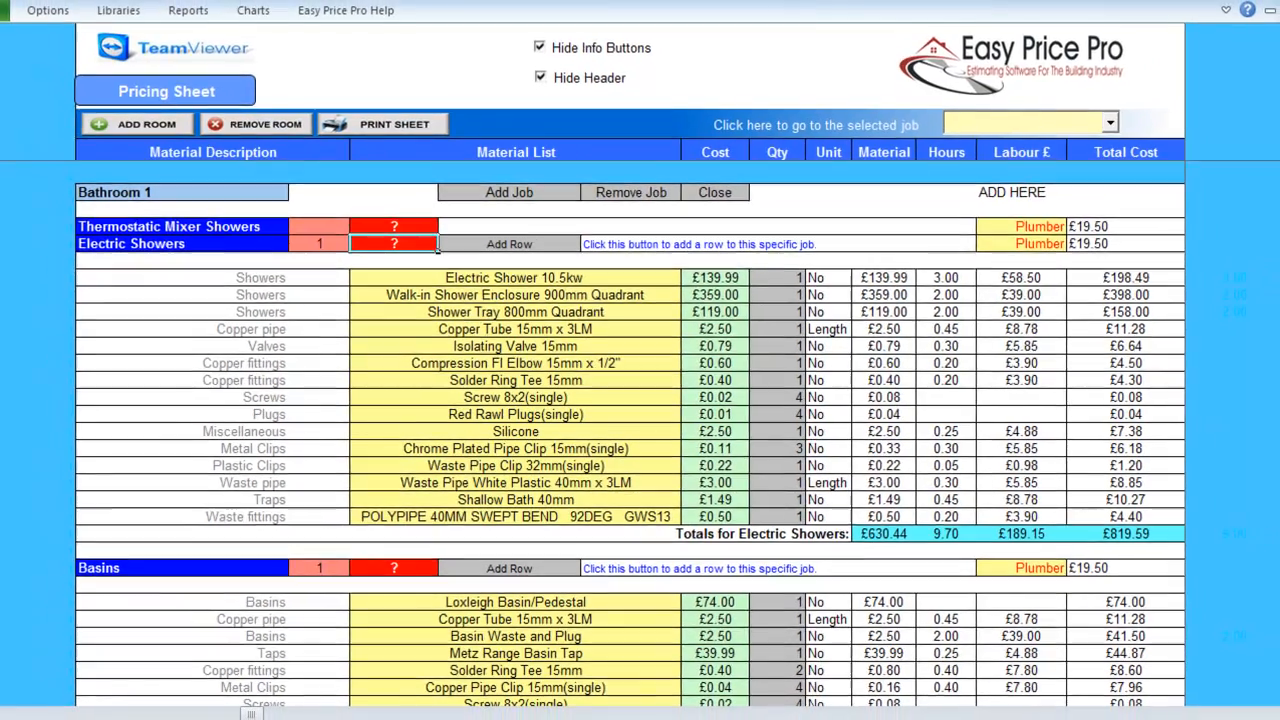
In the Electric Showers Water Pipe Fittings editor, set the shower tray back to 900mm Quadrant.
left_click(388, 236)
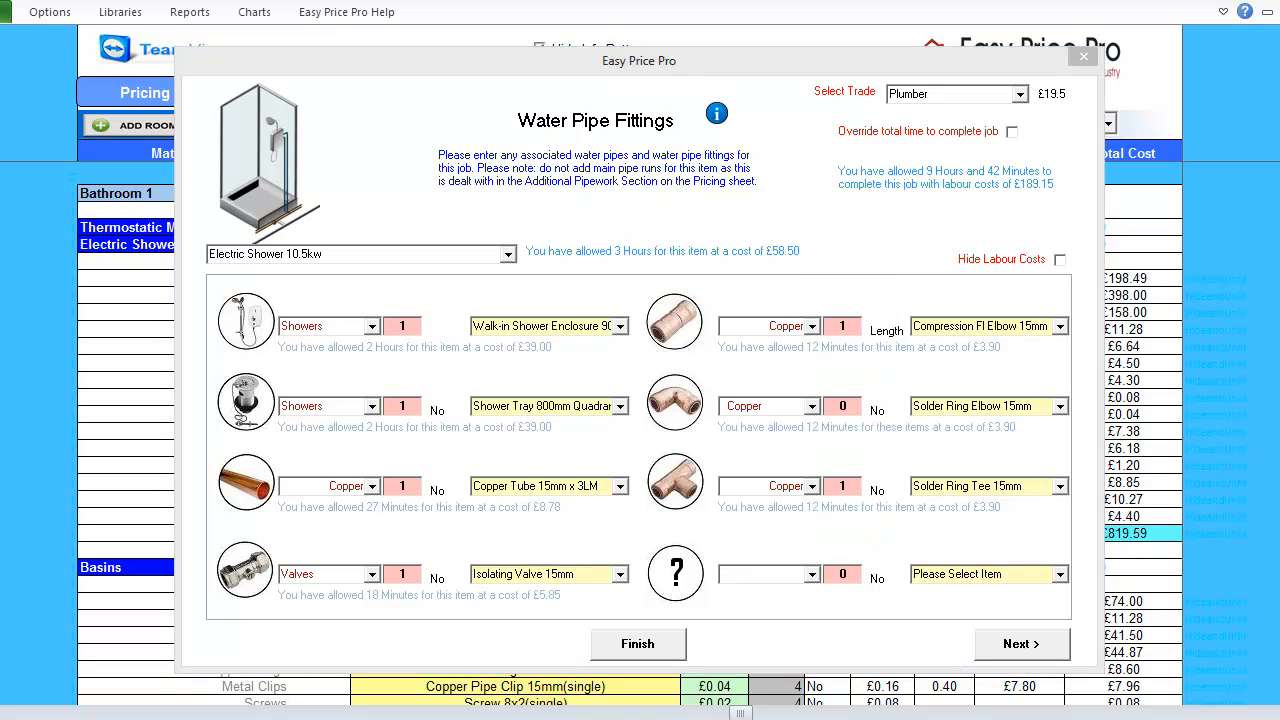
left_click(620, 406)
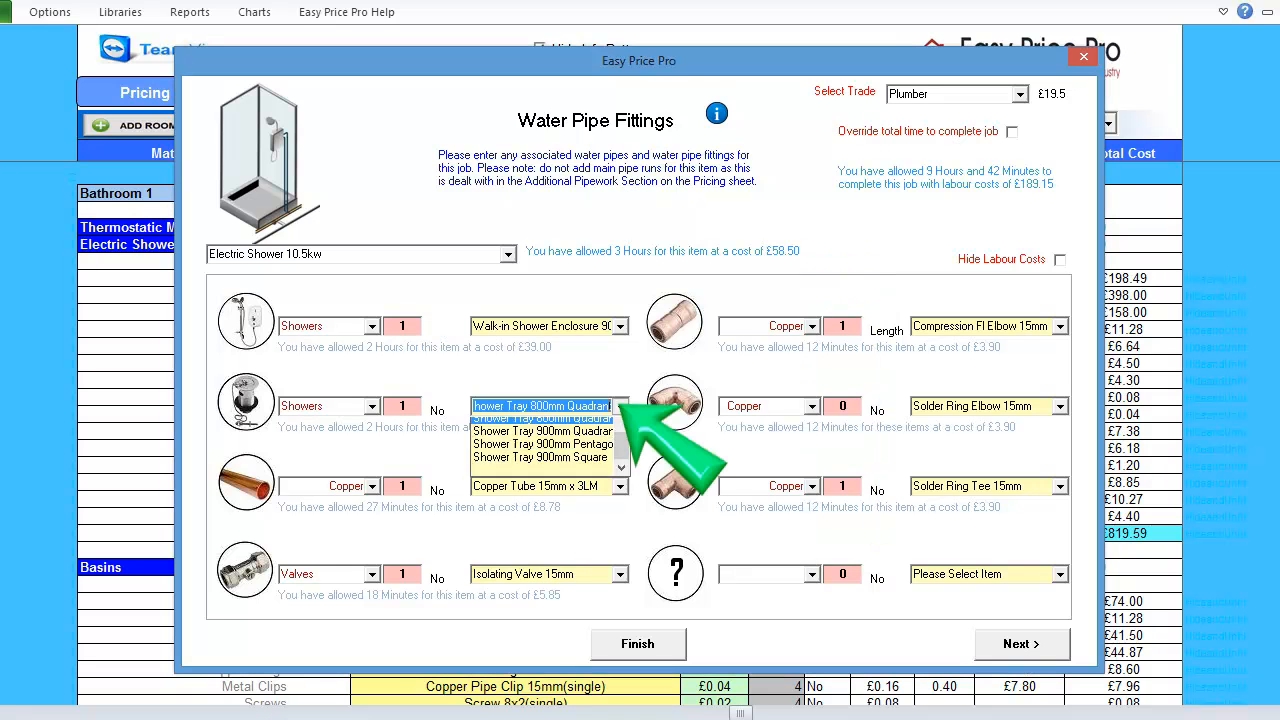
left_click(540, 477)
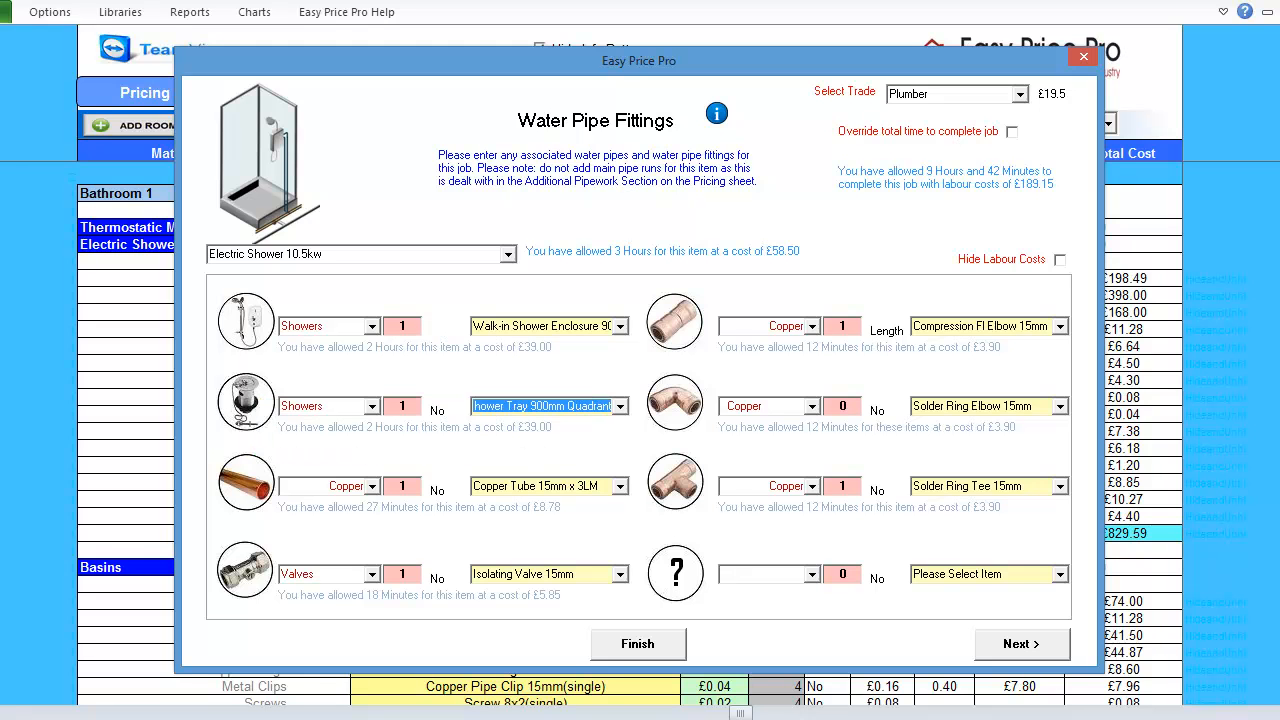
Try the Plumbers mate rate, then keep Plumber as the job's trade.
left_click(1020, 94)
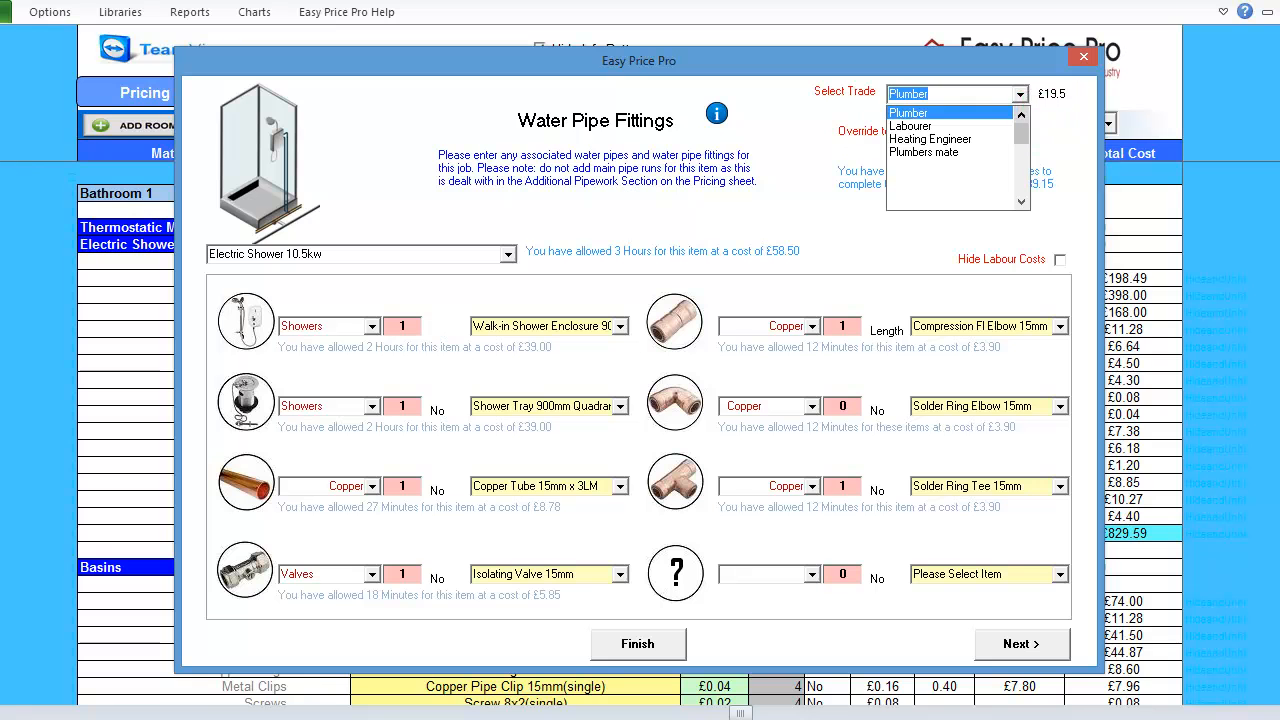
left_click(969, 151)
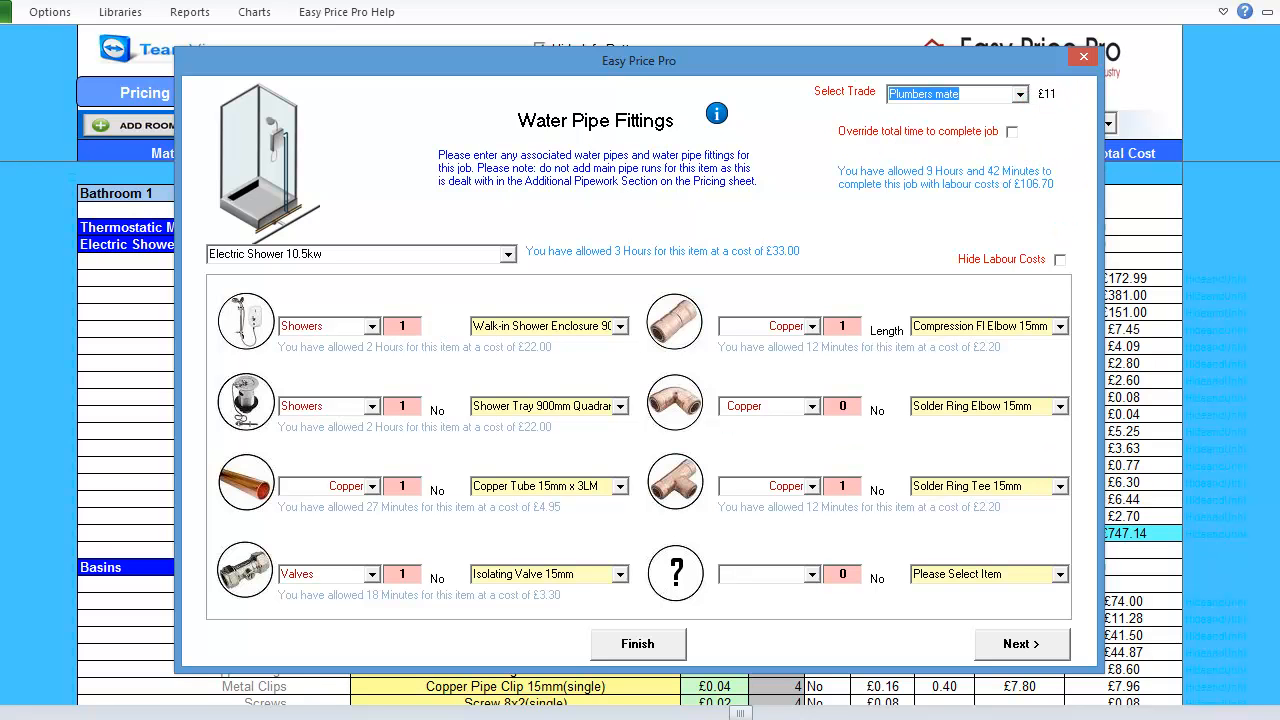
left_click(1020, 94)
left_click(1021, 115)
left_click(1021, 115)
left_click(1021, 115)
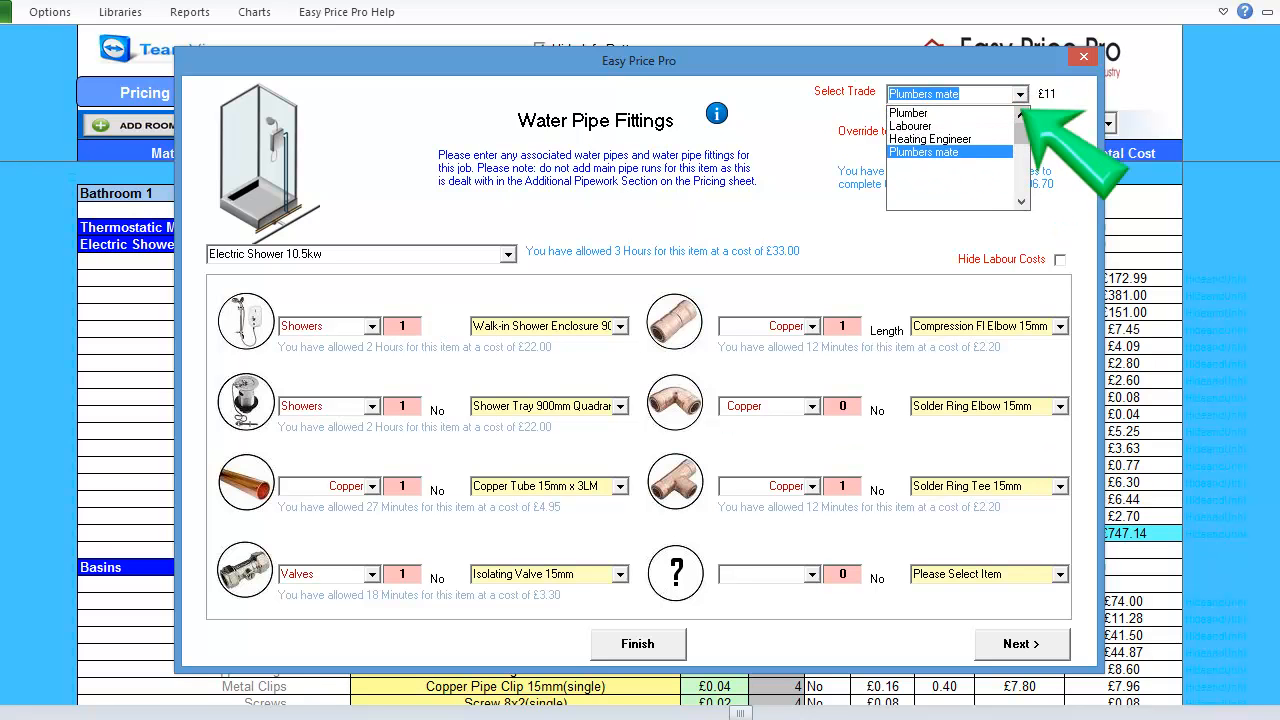
left_click(946, 123)
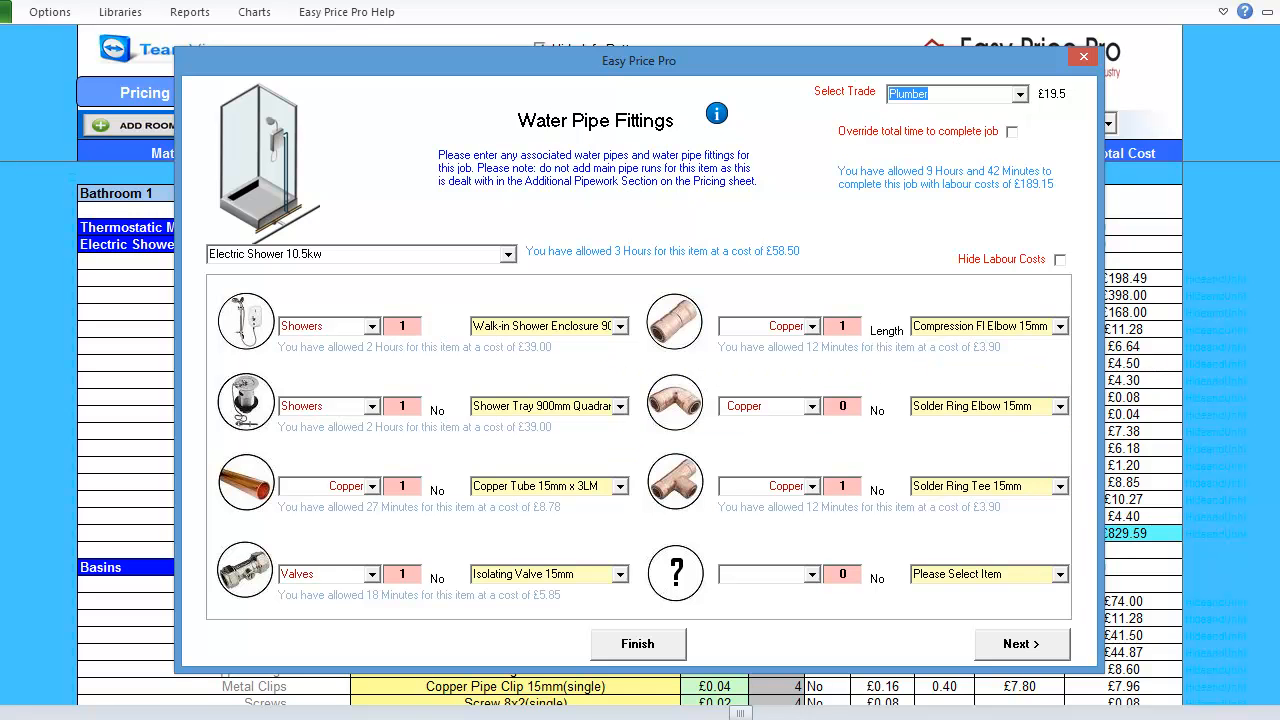
Add one Solder Ring Elbow 15mm and continue to Associated Fixings.
double_click(843, 406)
type("1")
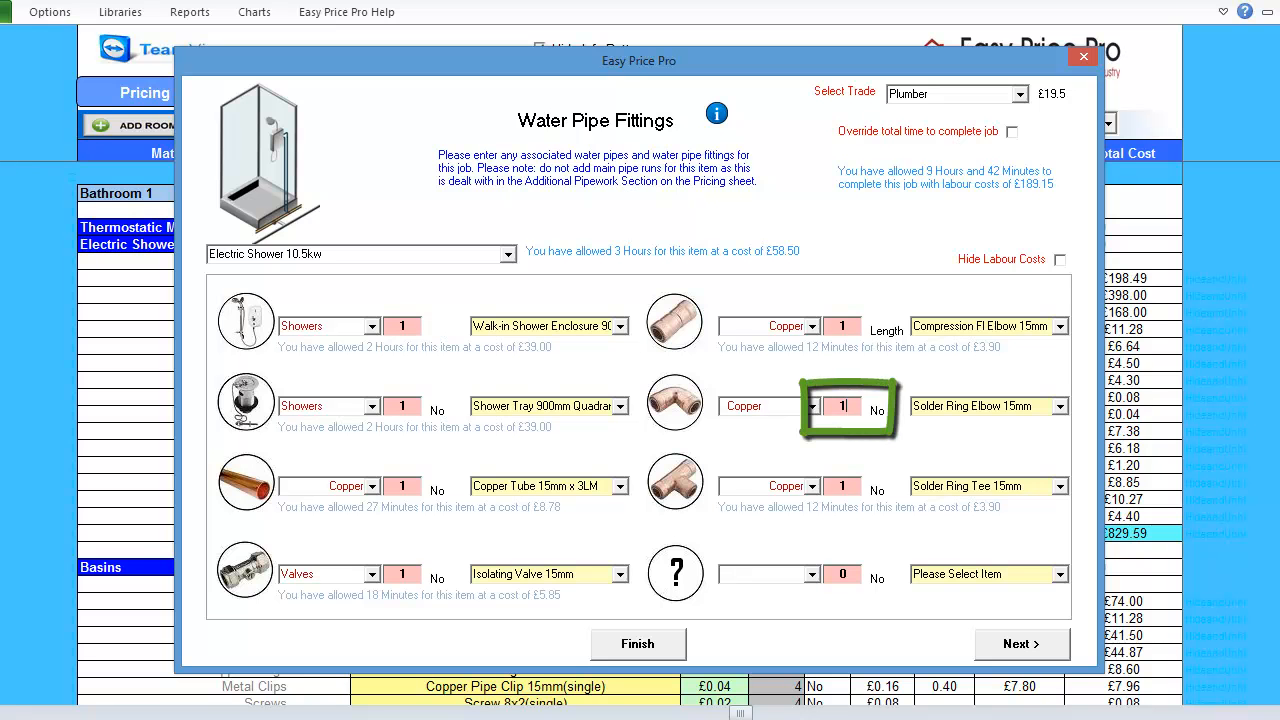
left_click(1060, 406)
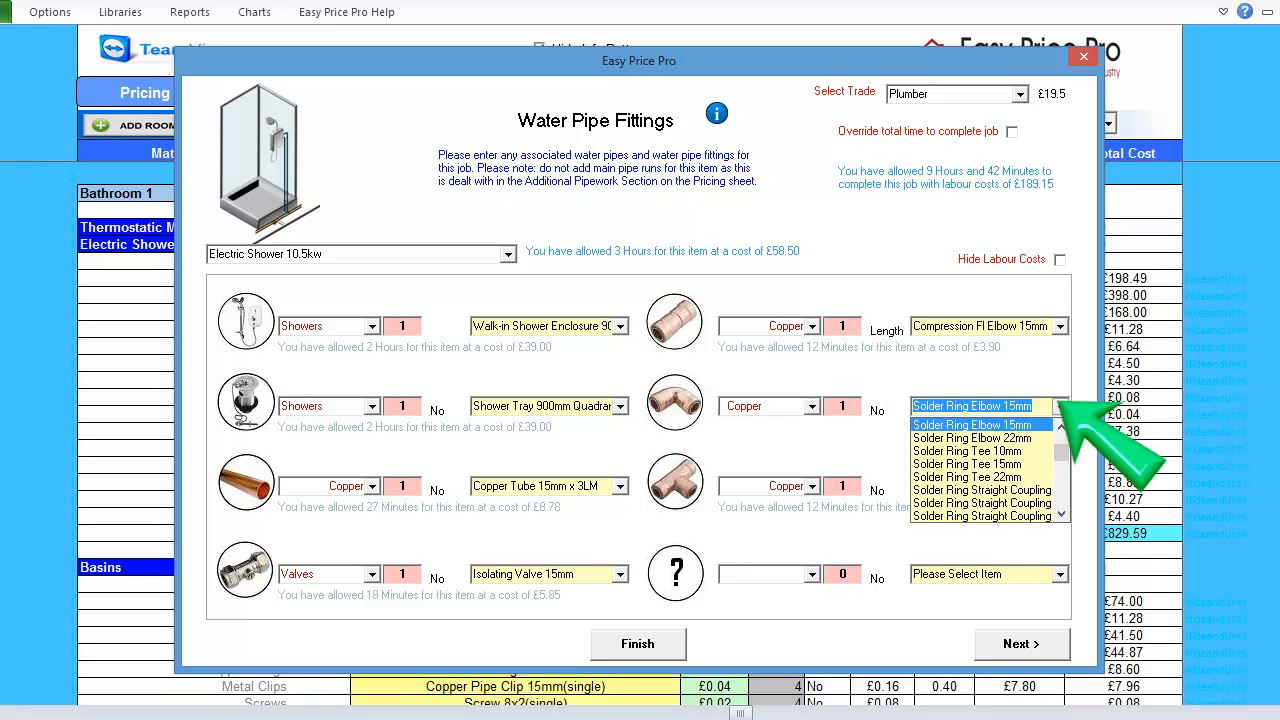
left_click(1060, 406)
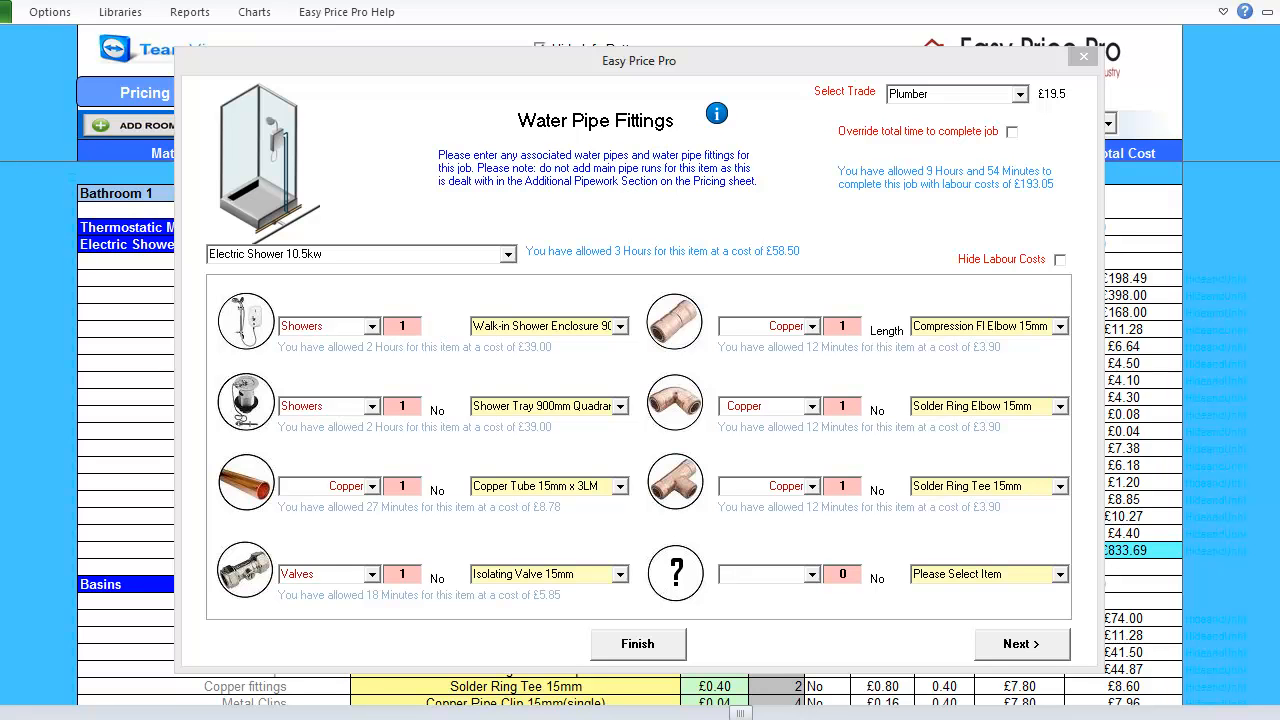
left_click(1022, 644)
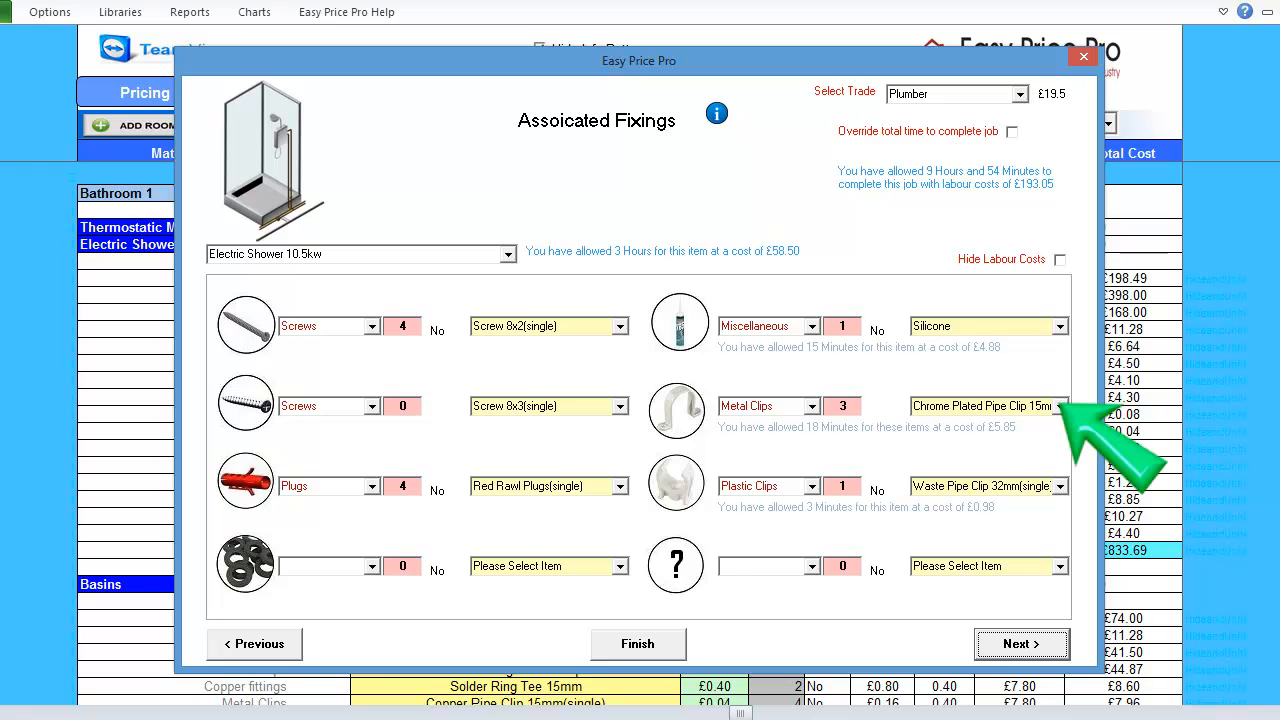
Use Copper Pipe Clip 15mm(single) for metal clips and two Waste Pipe Clip 32mm.
left_click(1060, 407)
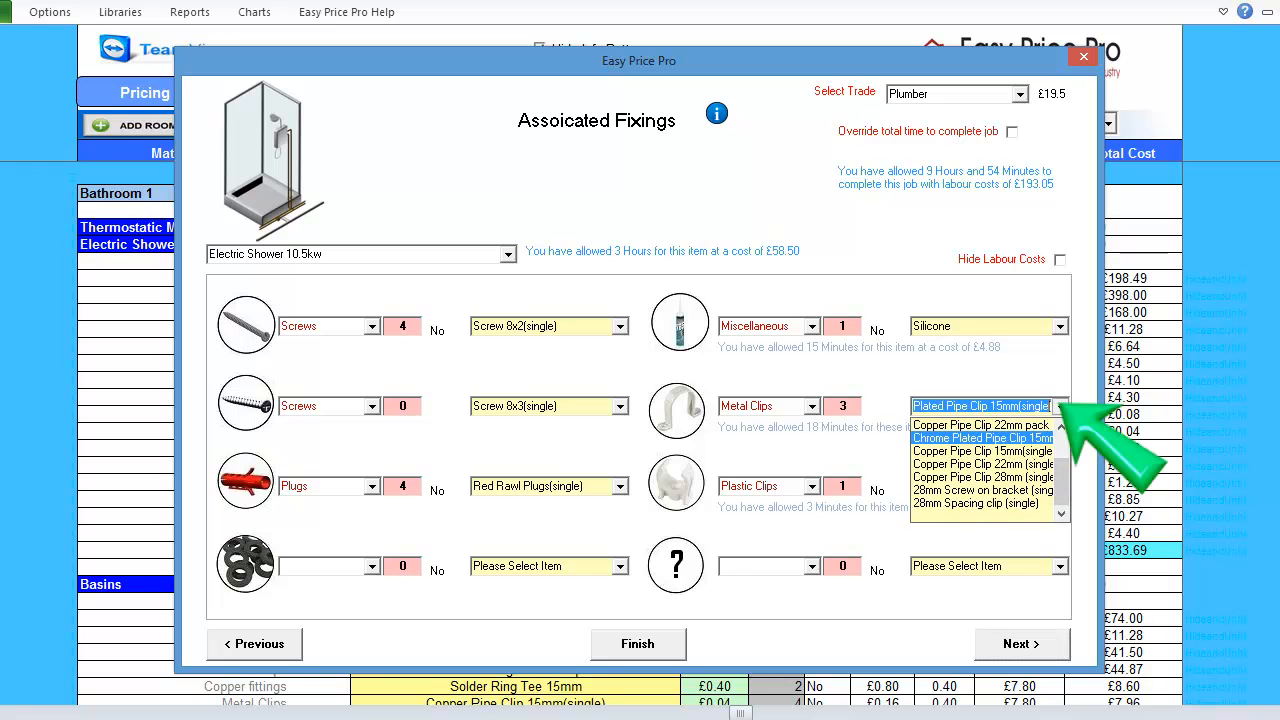
left_click(980, 451)
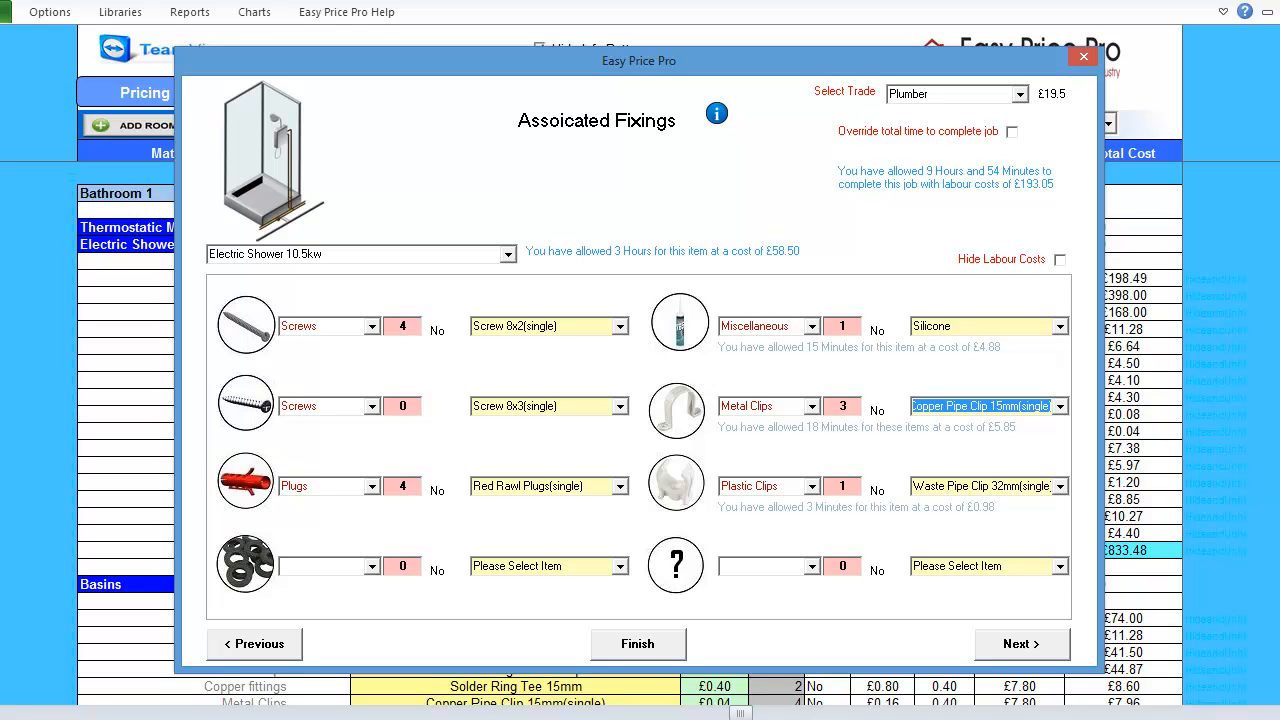
double_click(843, 486)
type("2")
left_click(1059, 486)
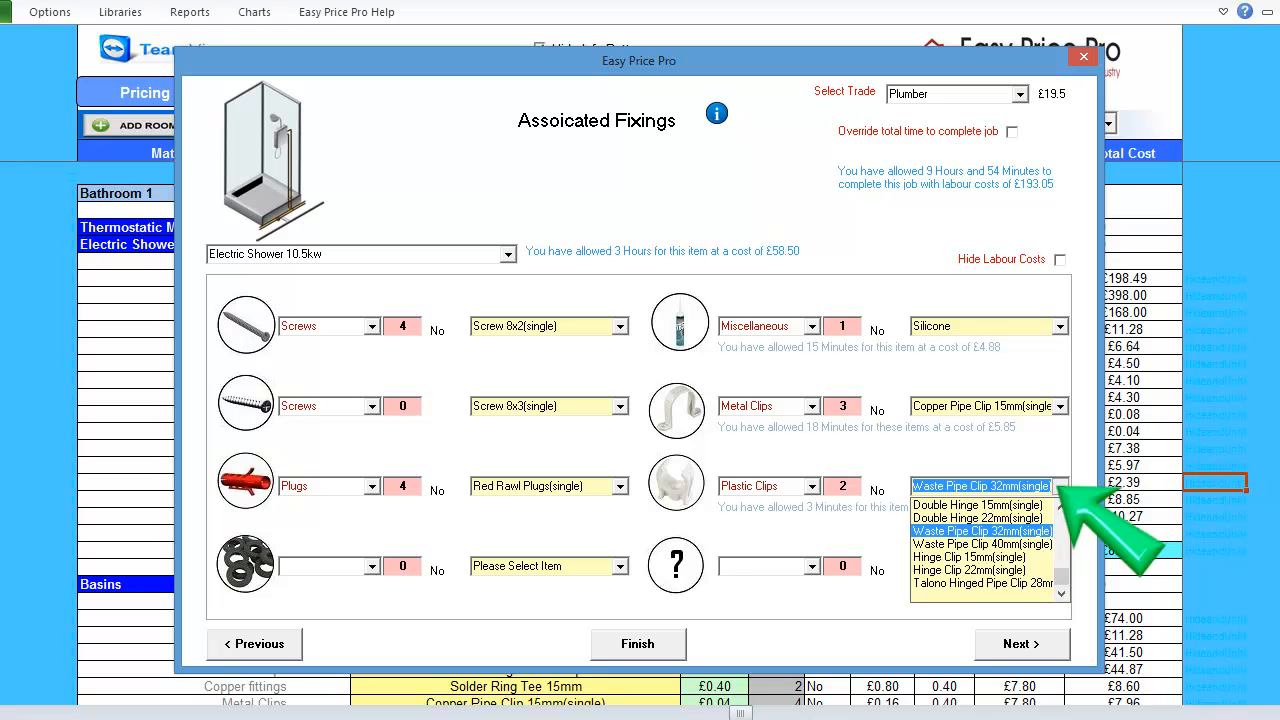
key("Return")
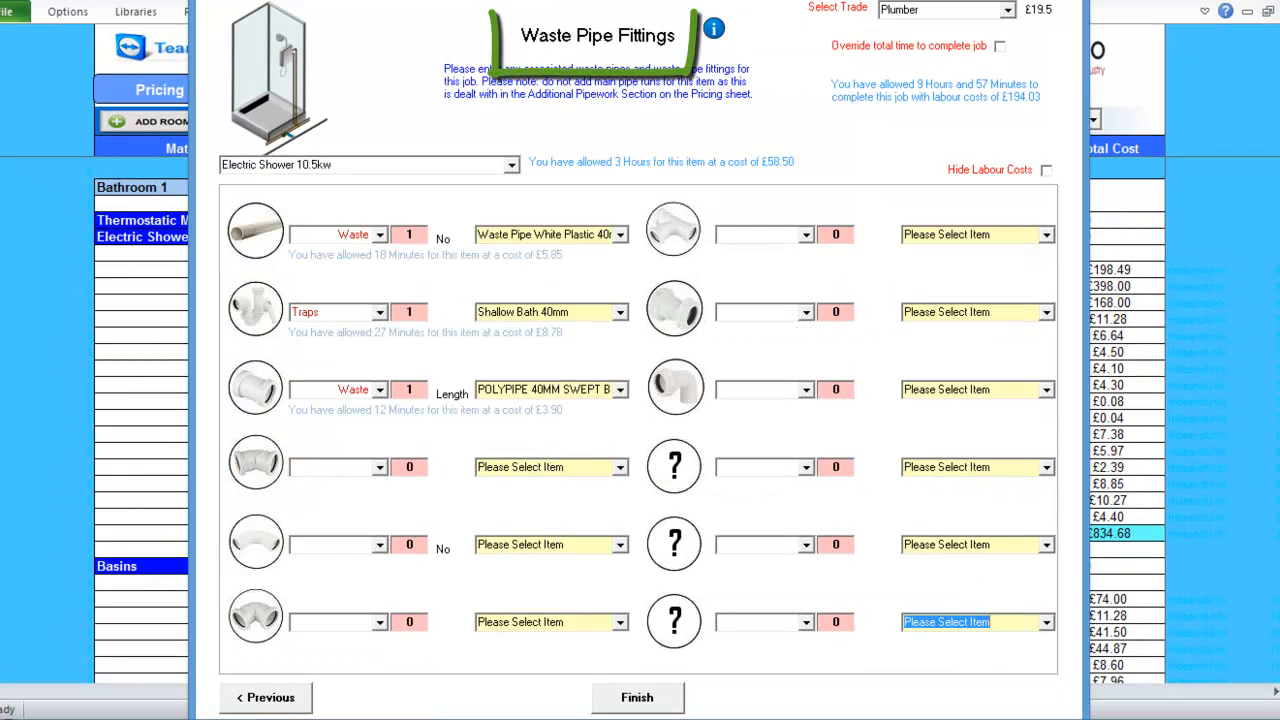
Add a fourth Waste fittings row with one Waste Pipe Straight Coupling 32mm.
left_click(380, 468)
scroll(335, 530, "down", 5)
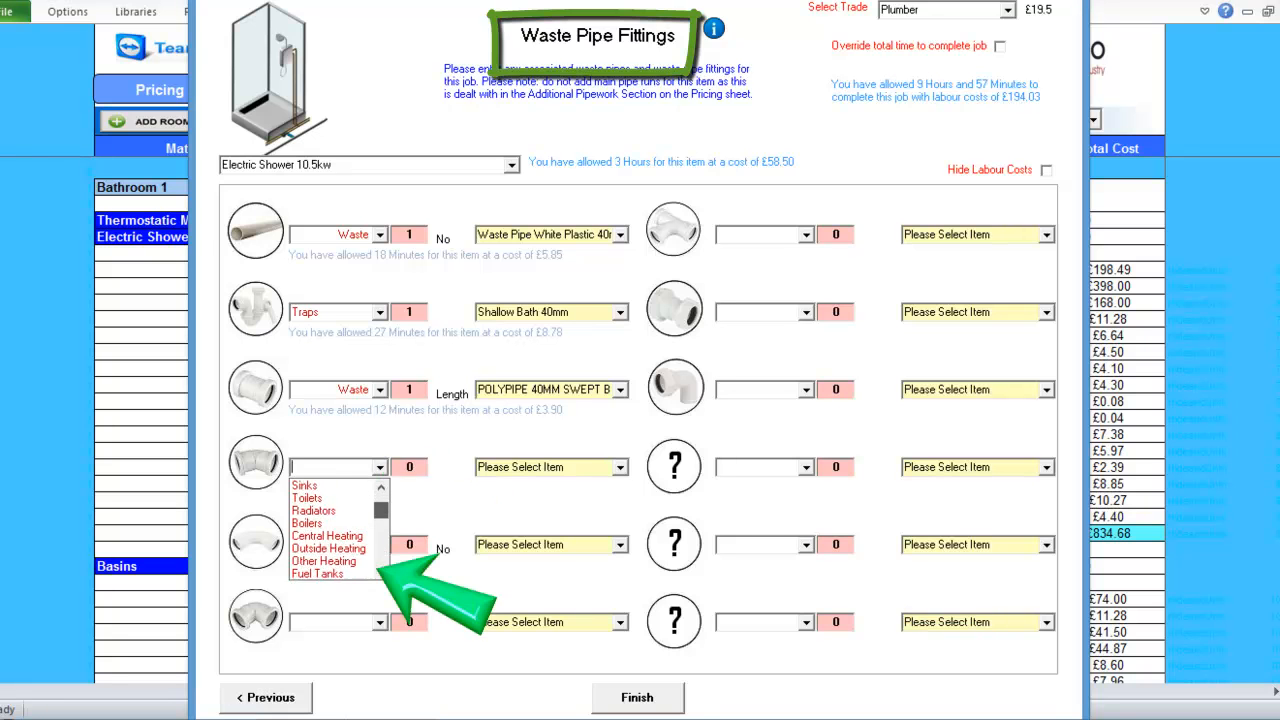
scroll(335, 530, "down", 8)
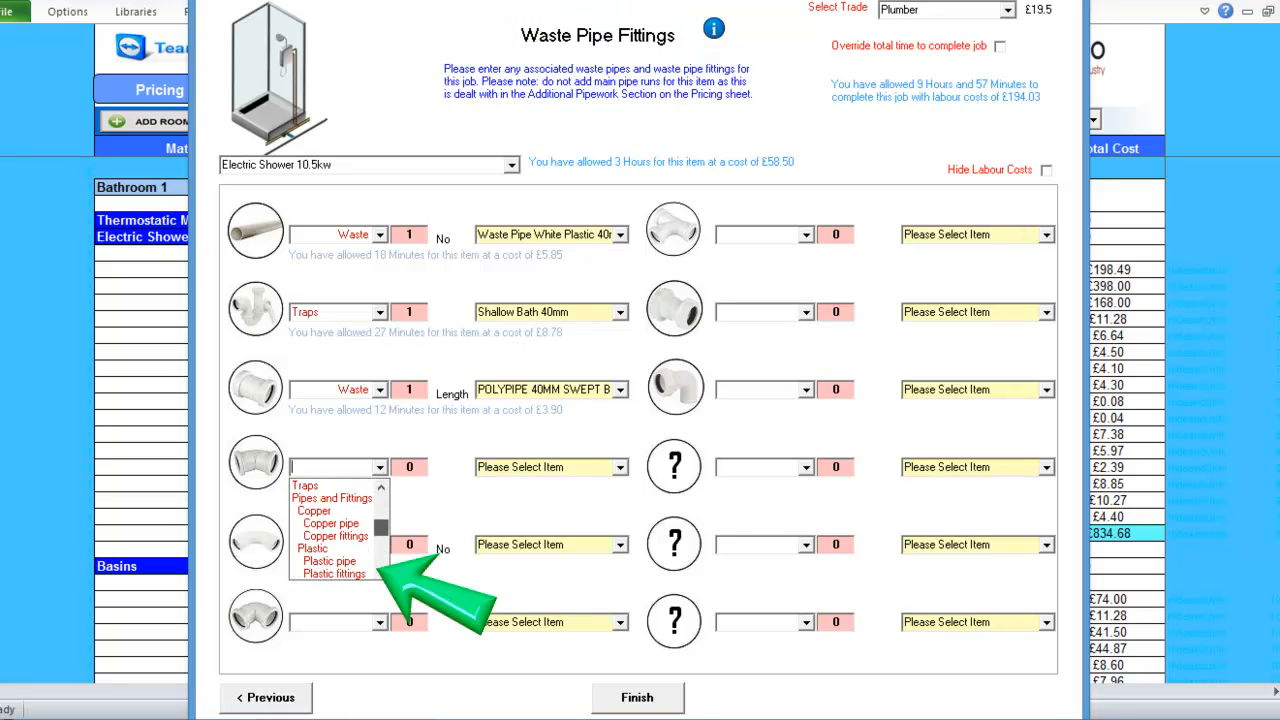
scroll(335, 540, "down", 1)
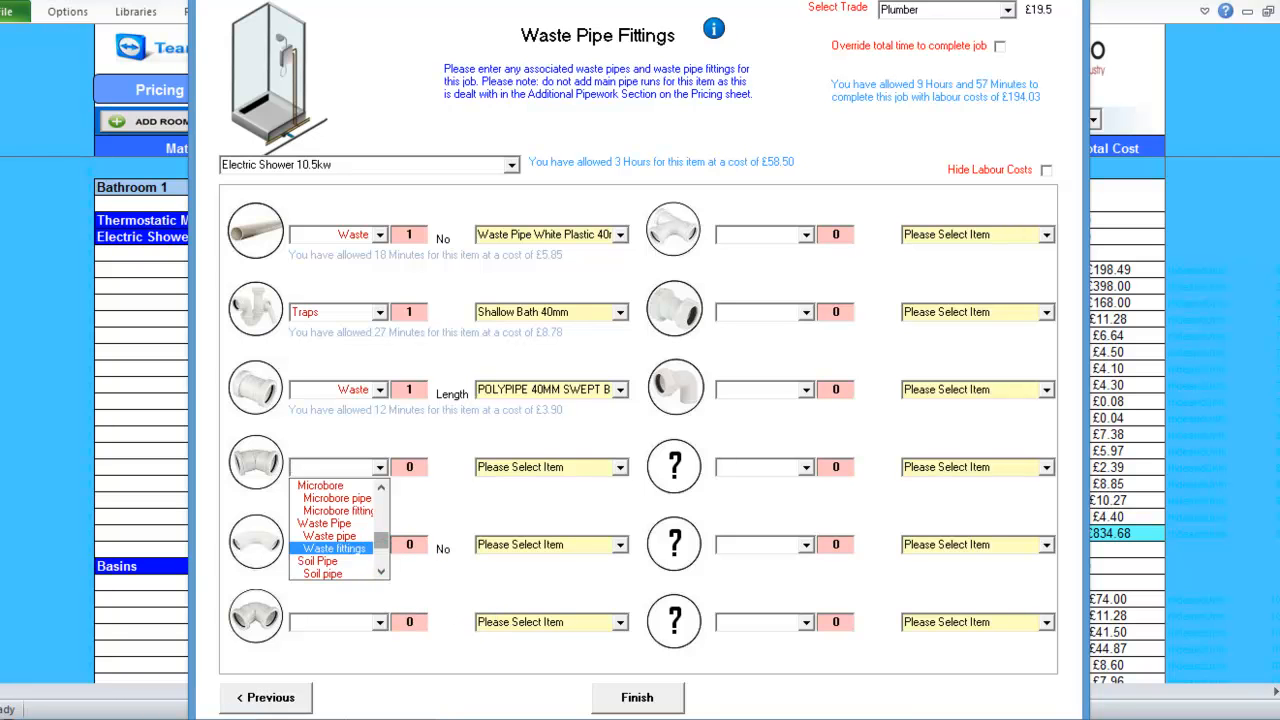
left_click(335, 548)
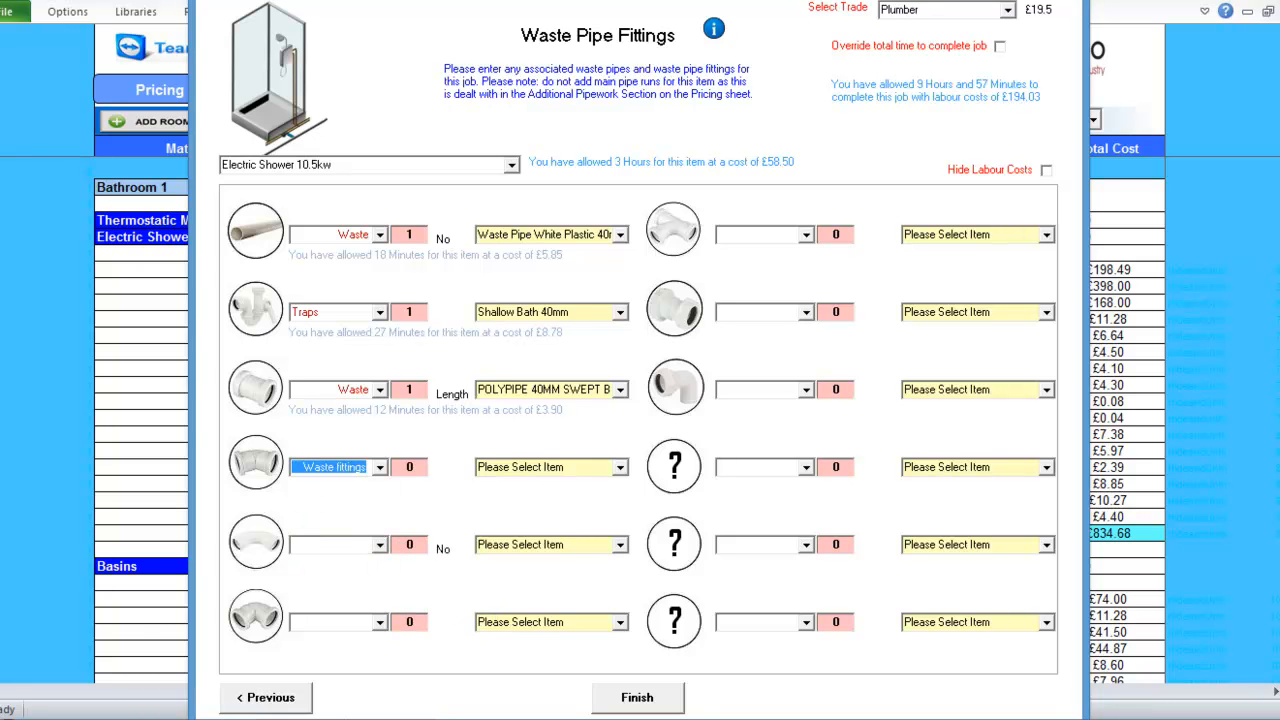
left_click(620, 467)
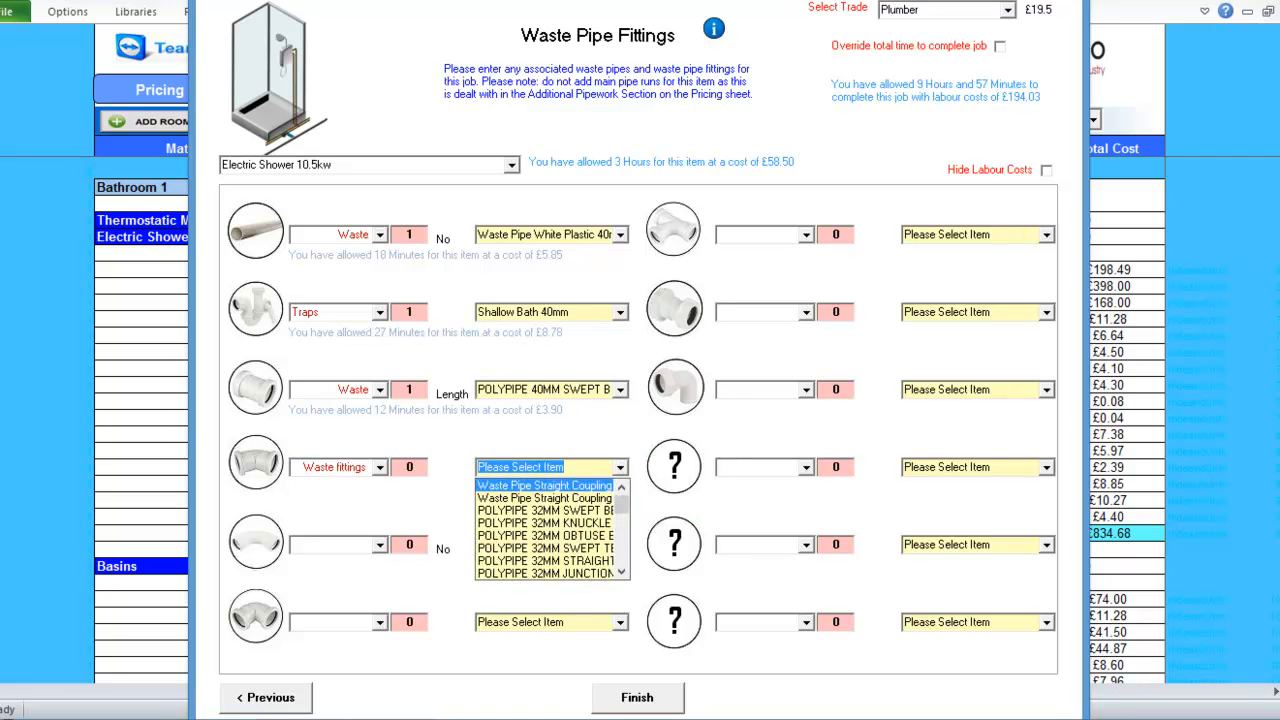
left_click(580, 486)
double_click(409, 467)
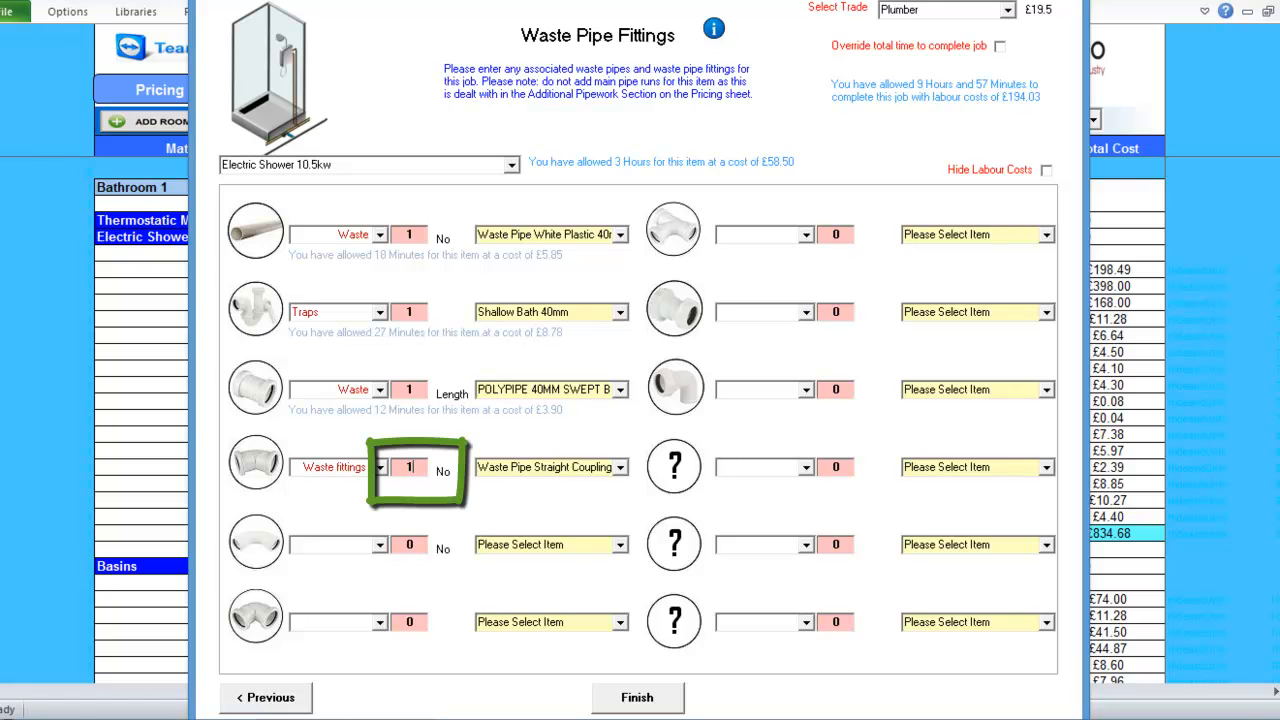
type("1")
key("Tab")
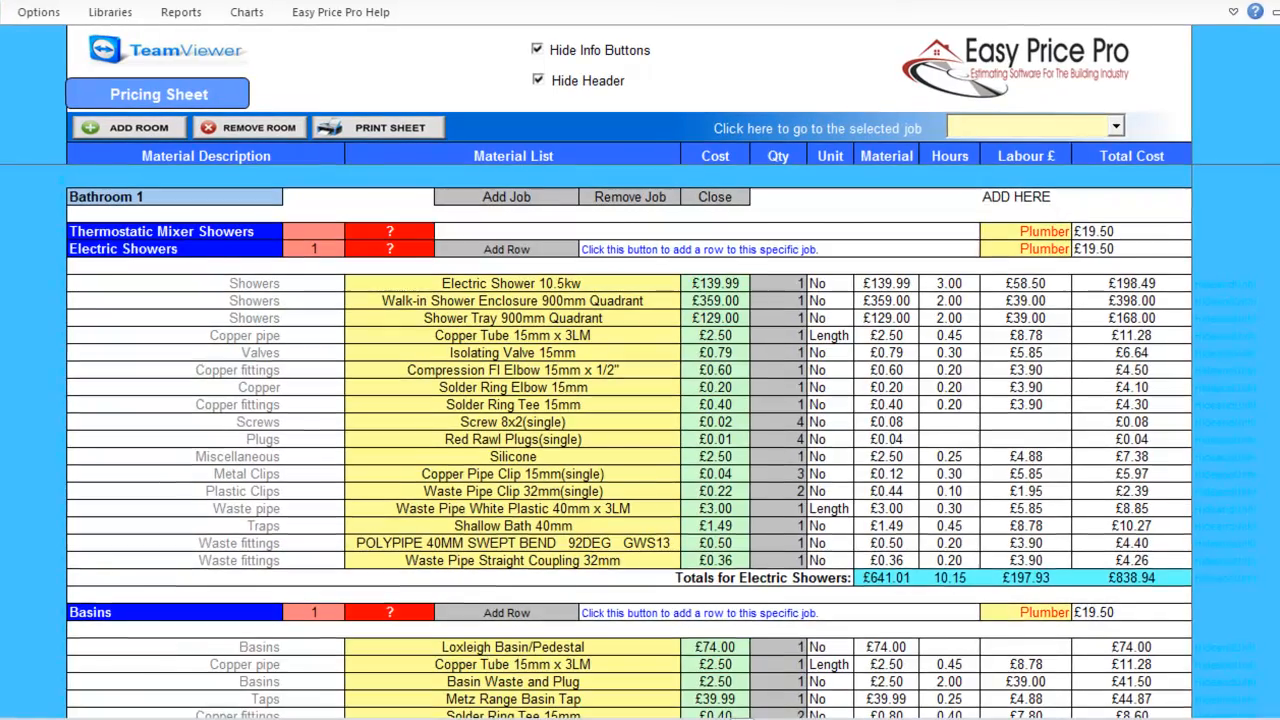
Set Bathroom 1's Underfloor Heating option to Yes.
scroll(630, 440, "down", 4)
scroll(630, 440, "down", 10)
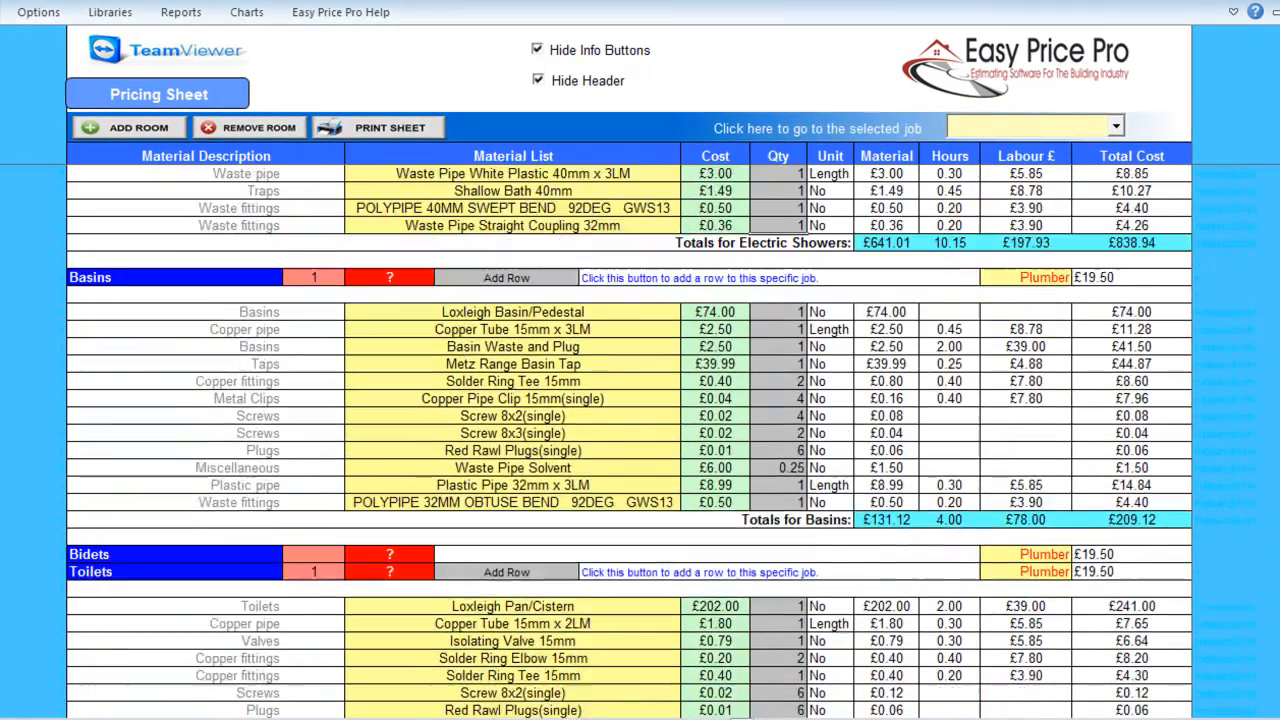
scroll(630, 440, "down", 10)
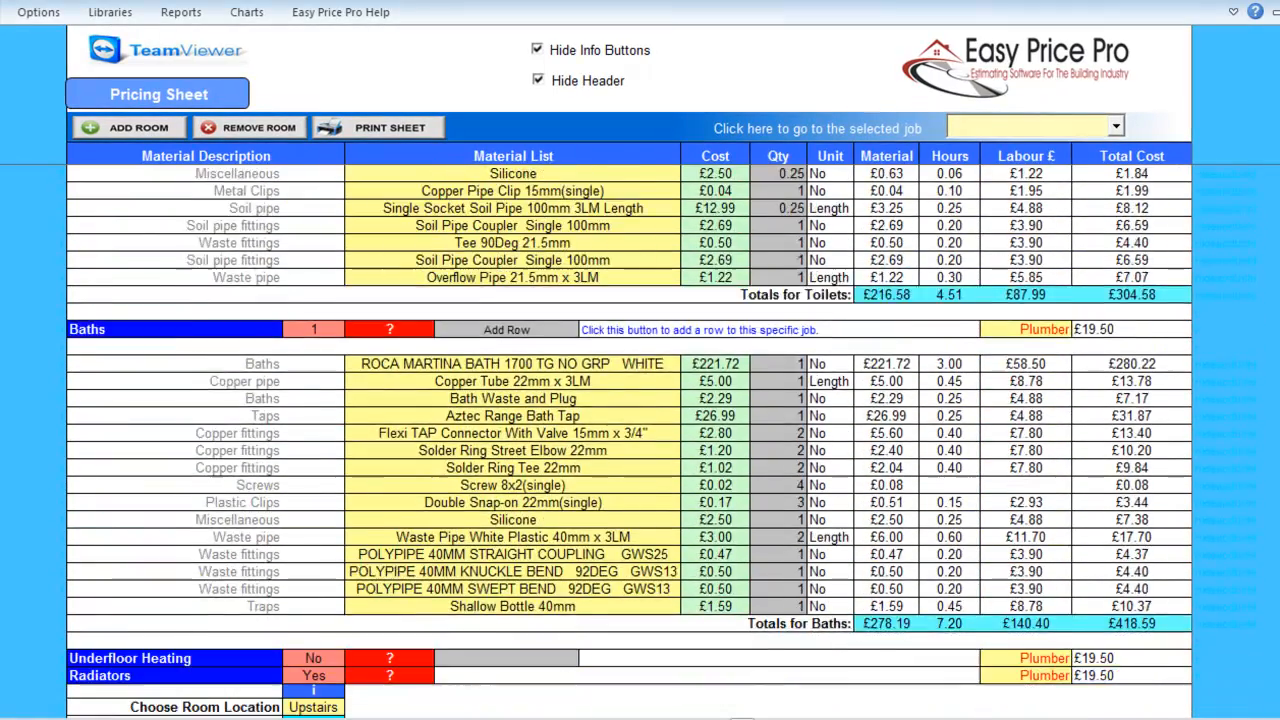
scroll(630, 440, "down", 2)
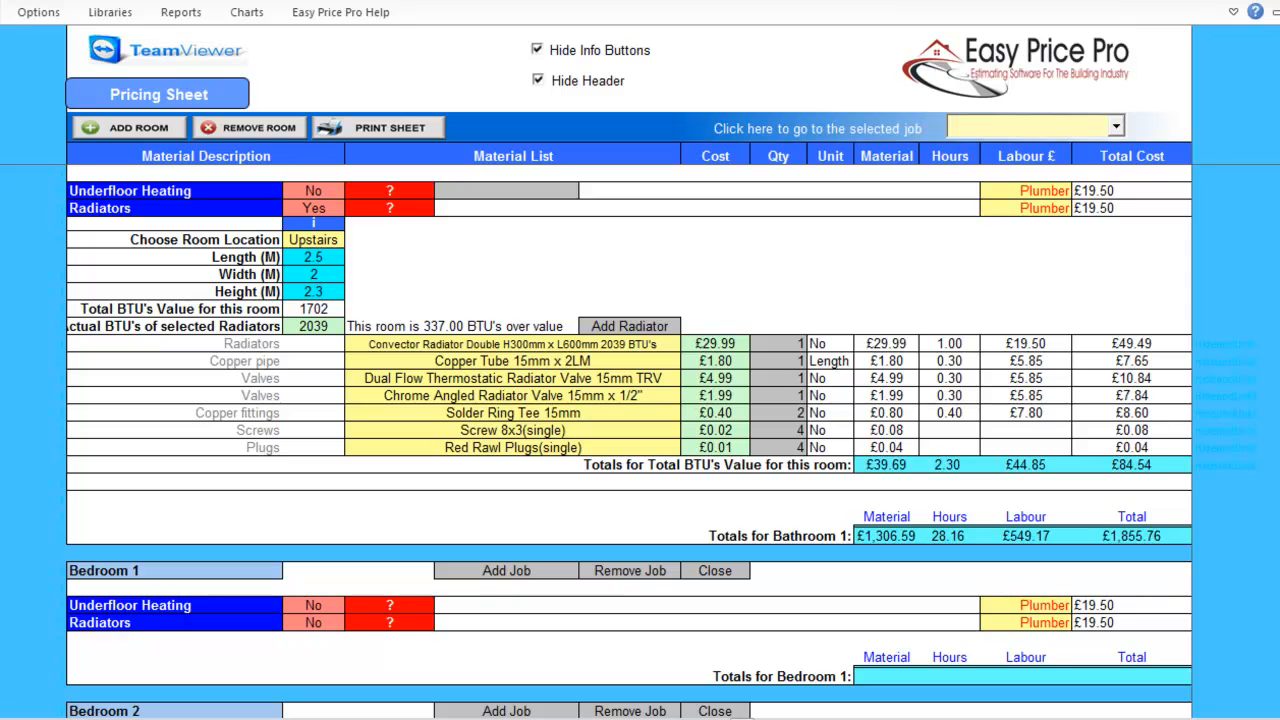
left_click(353, 190)
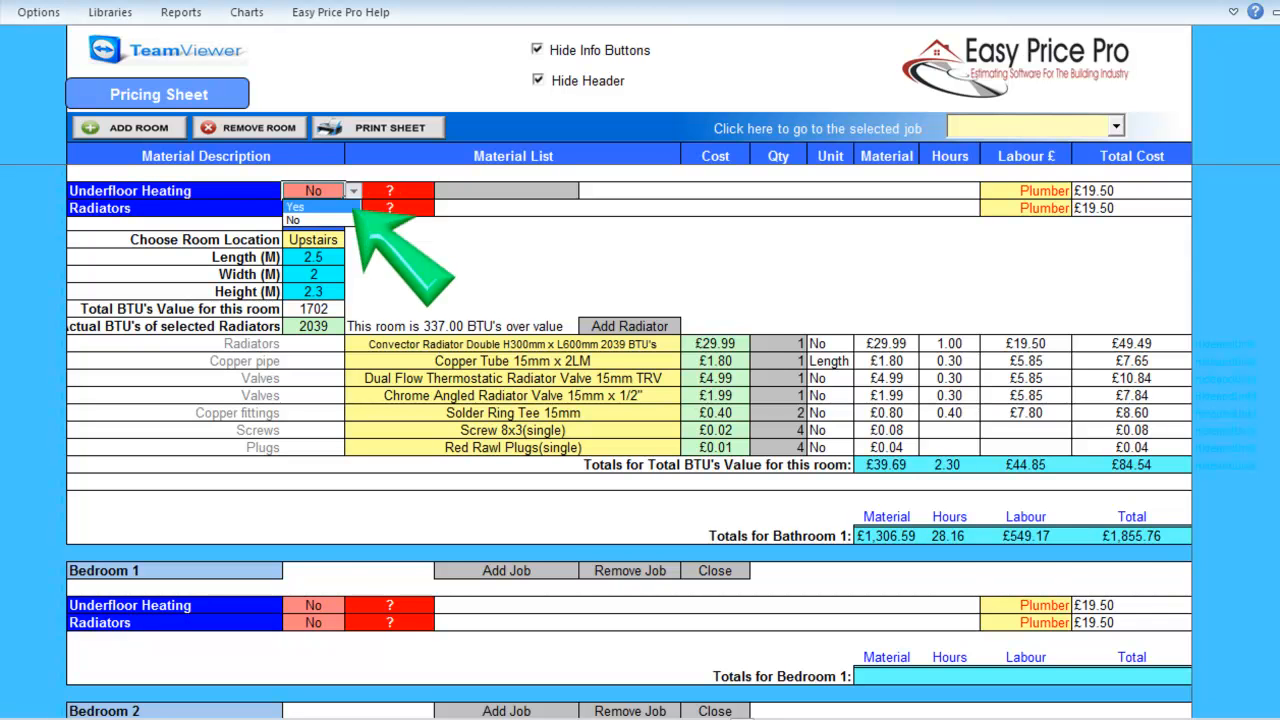
left_click(320, 206)
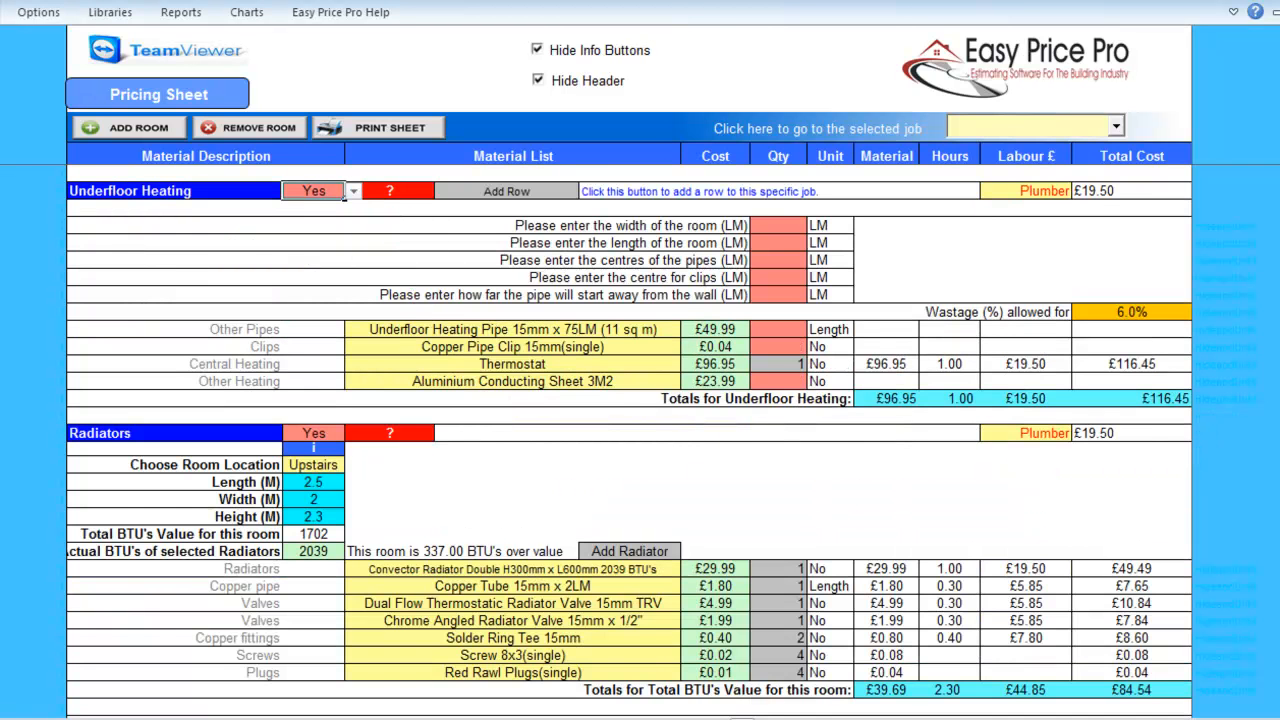
Enter underfloor heating measurements: 2 × 2.5 m room, 0.45 pipe centres, 1.2 clip centres, 0.3 wall distance.
left_click(800, 227)
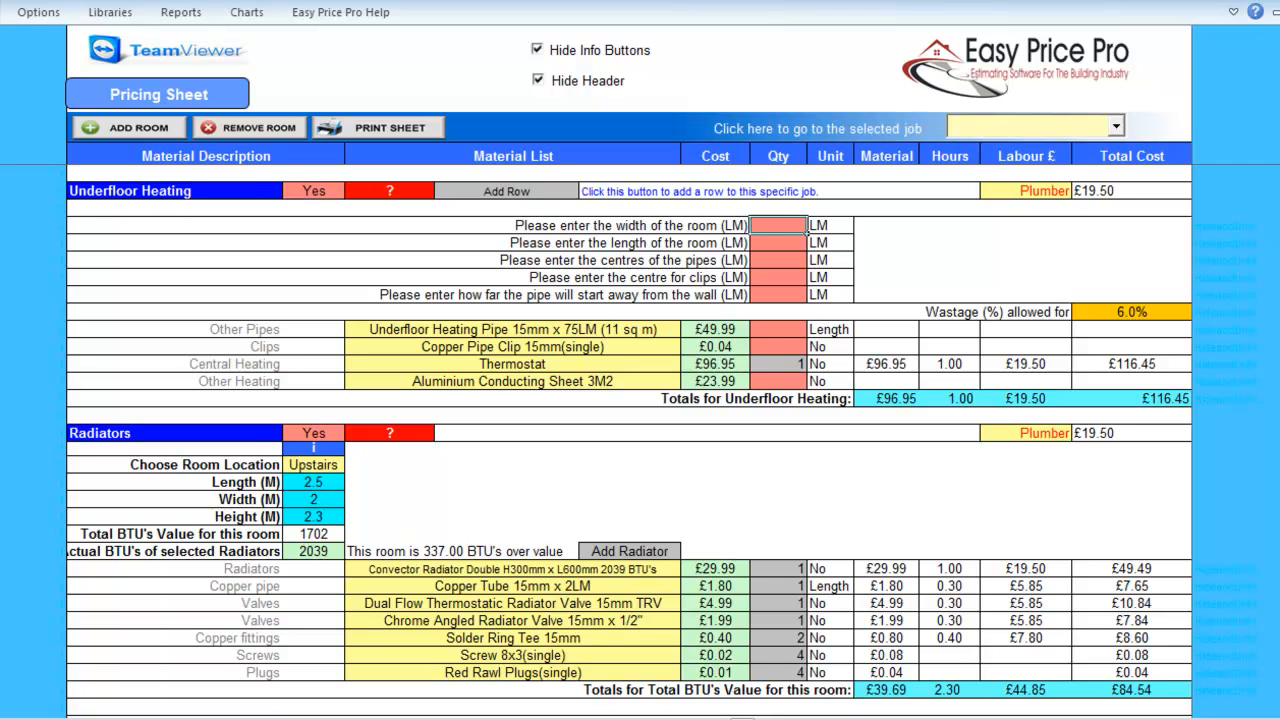
type("2")
key("Return")
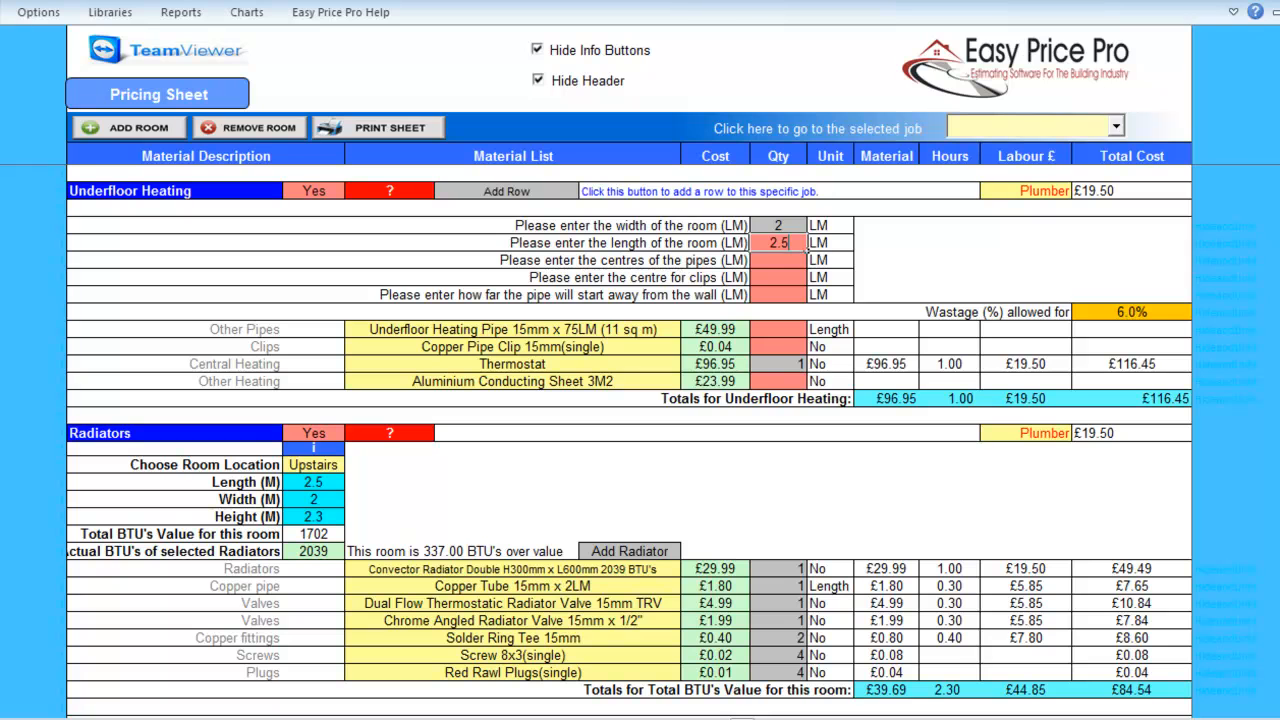
key("Return")
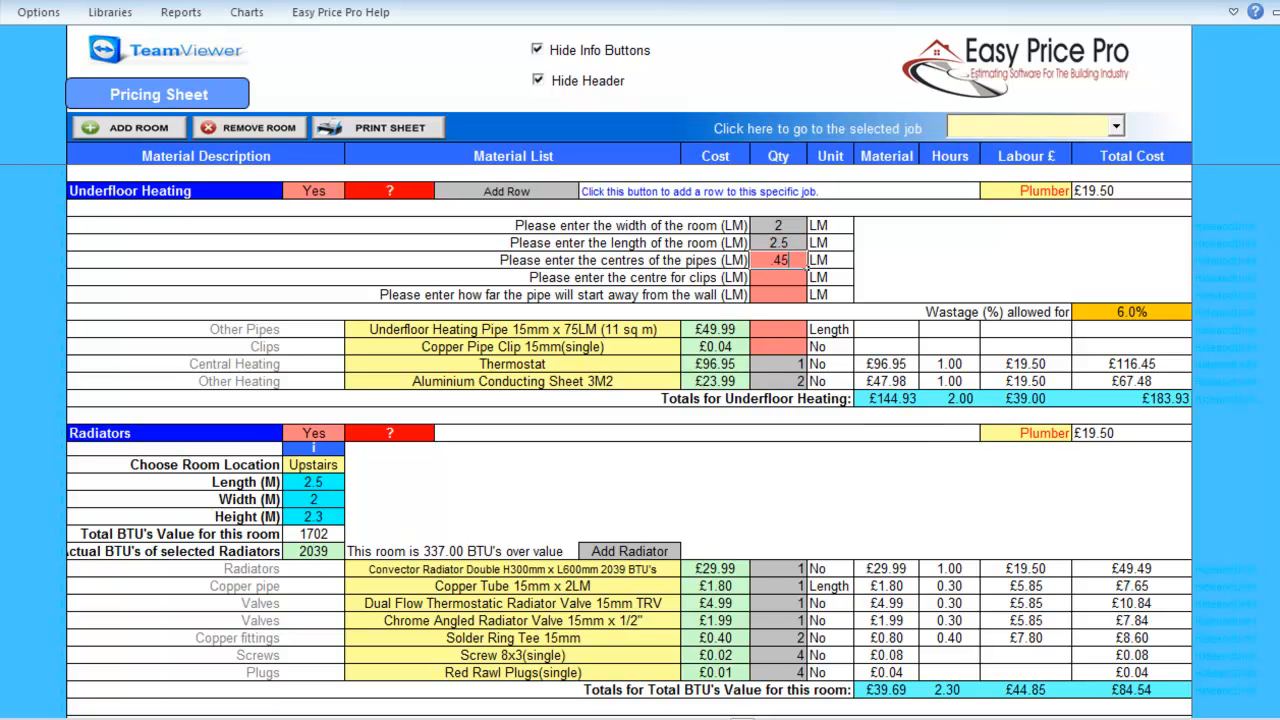
type(".45")
key("Return")
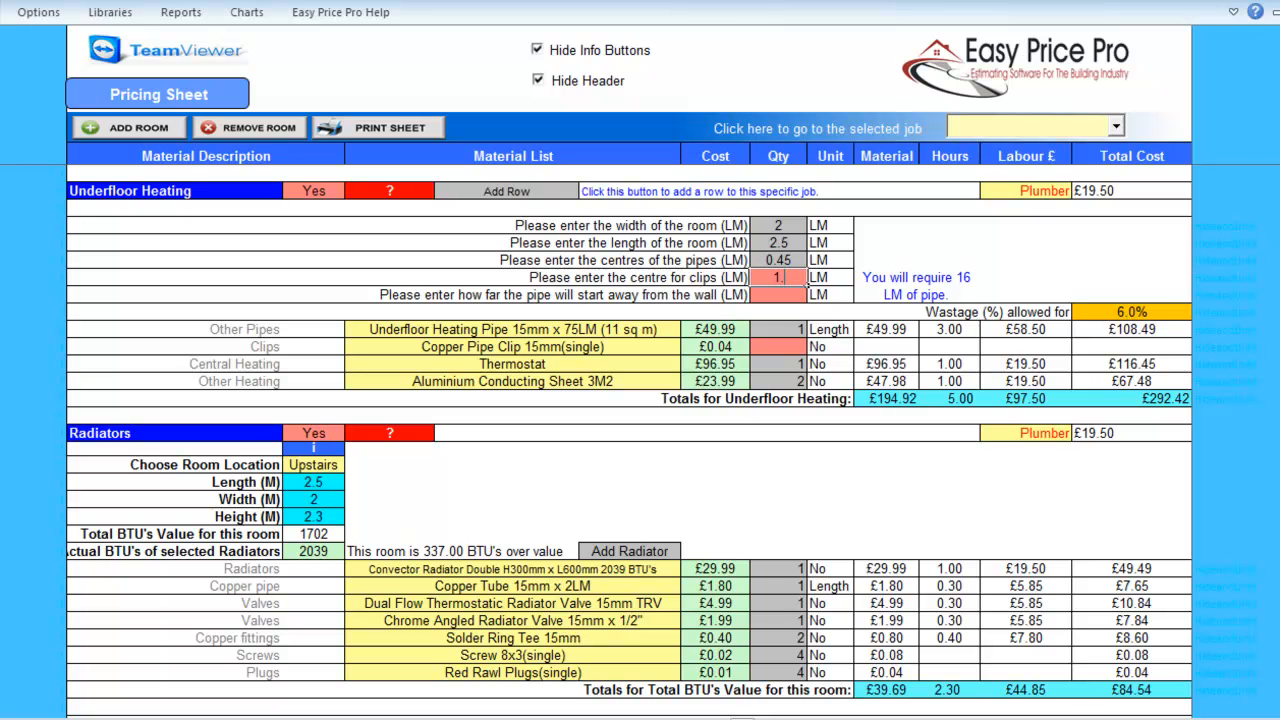
key("Return")
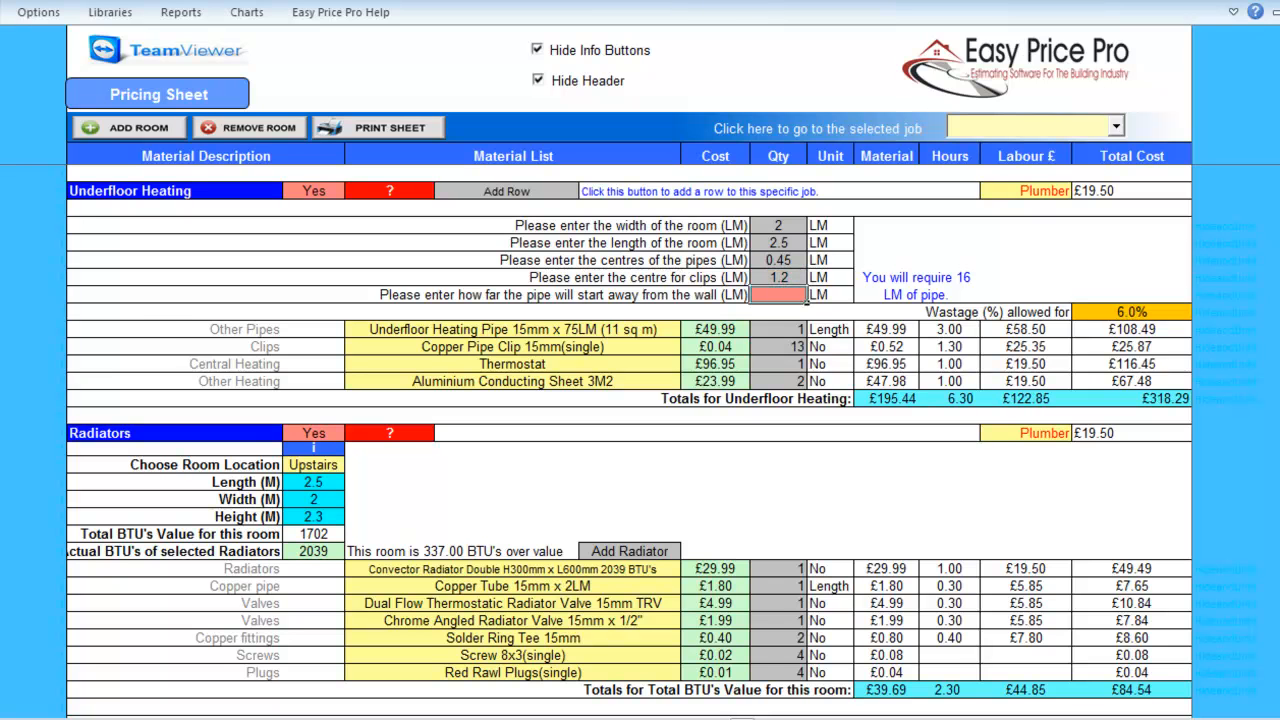
type(".3")
key("Return")
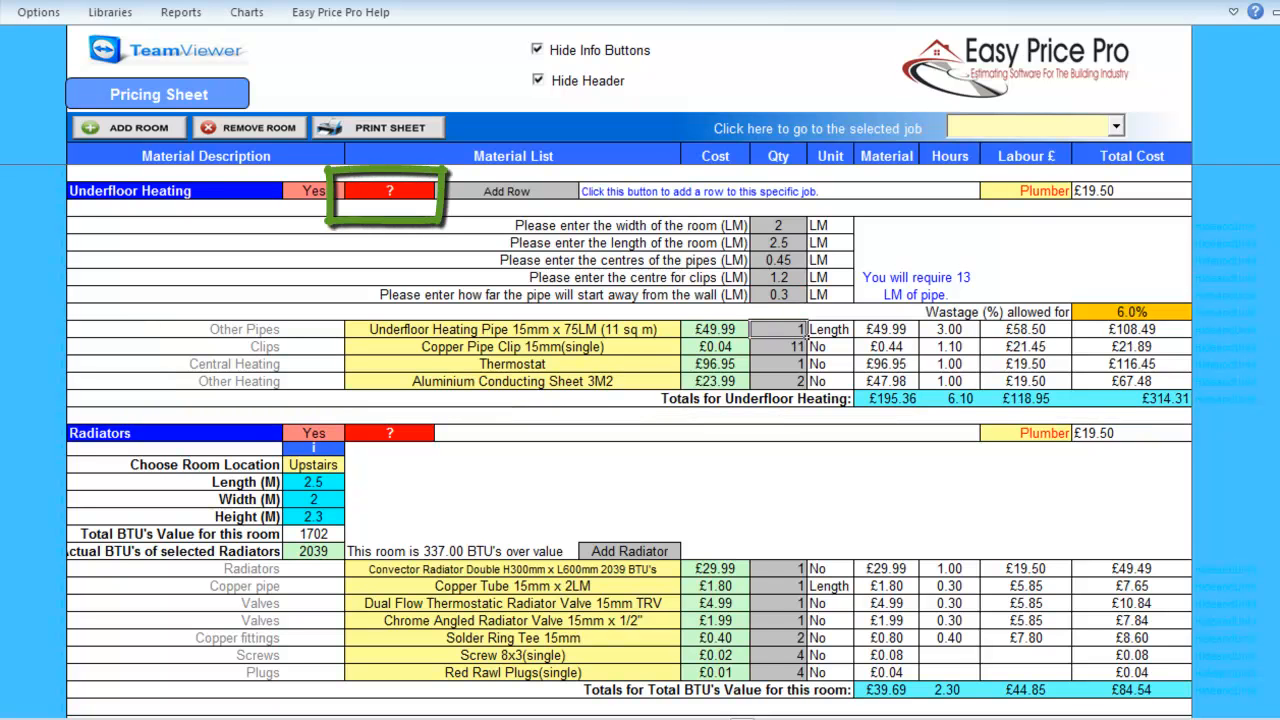
Change Bathroom 1's radiator to the Convector Single H300mm x L1000mm 1808 BTU model.
left_click(175, 433)
scroll(628, 439, "down", 1)
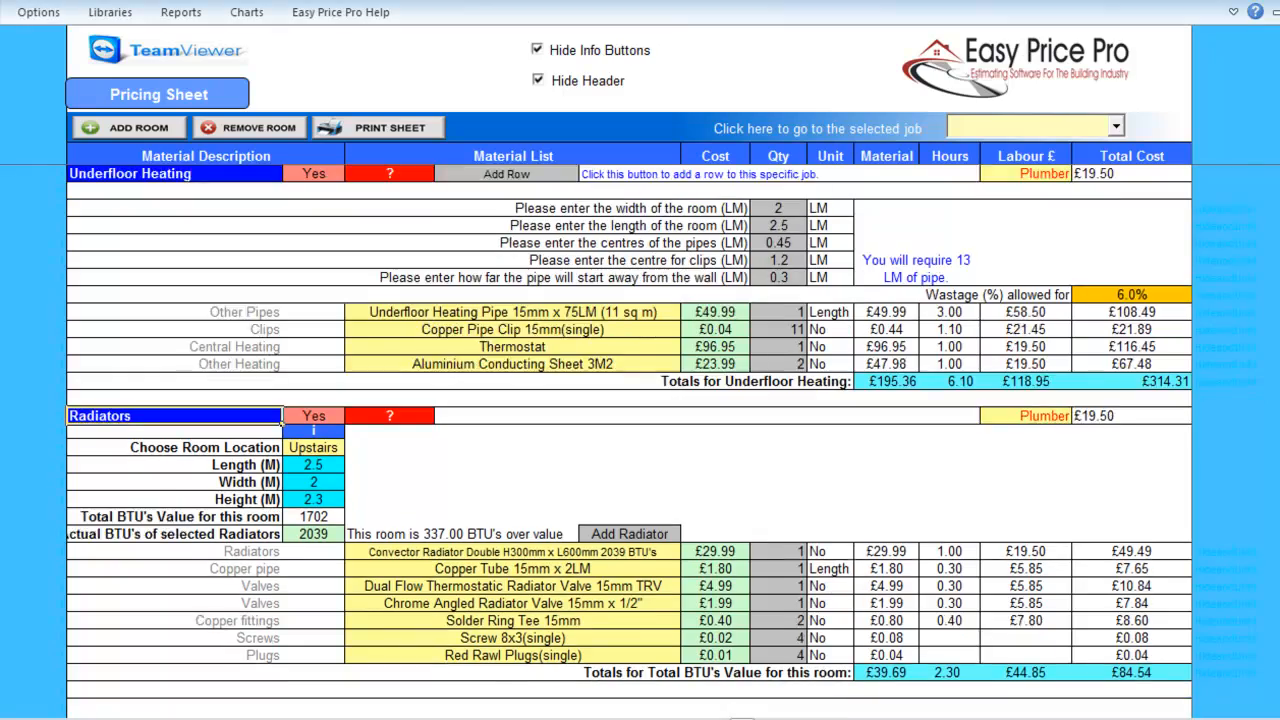
scroll(283, 421, "down", 4)
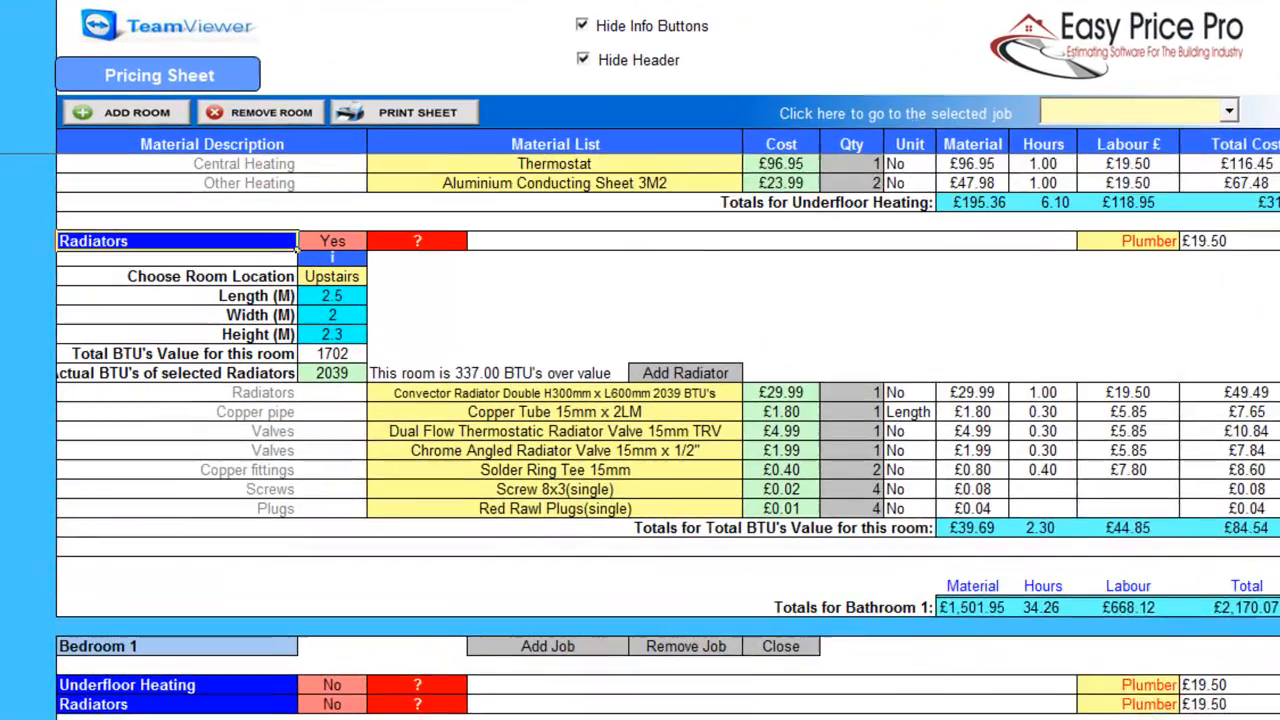
scroll(628, 430, "down", 1)
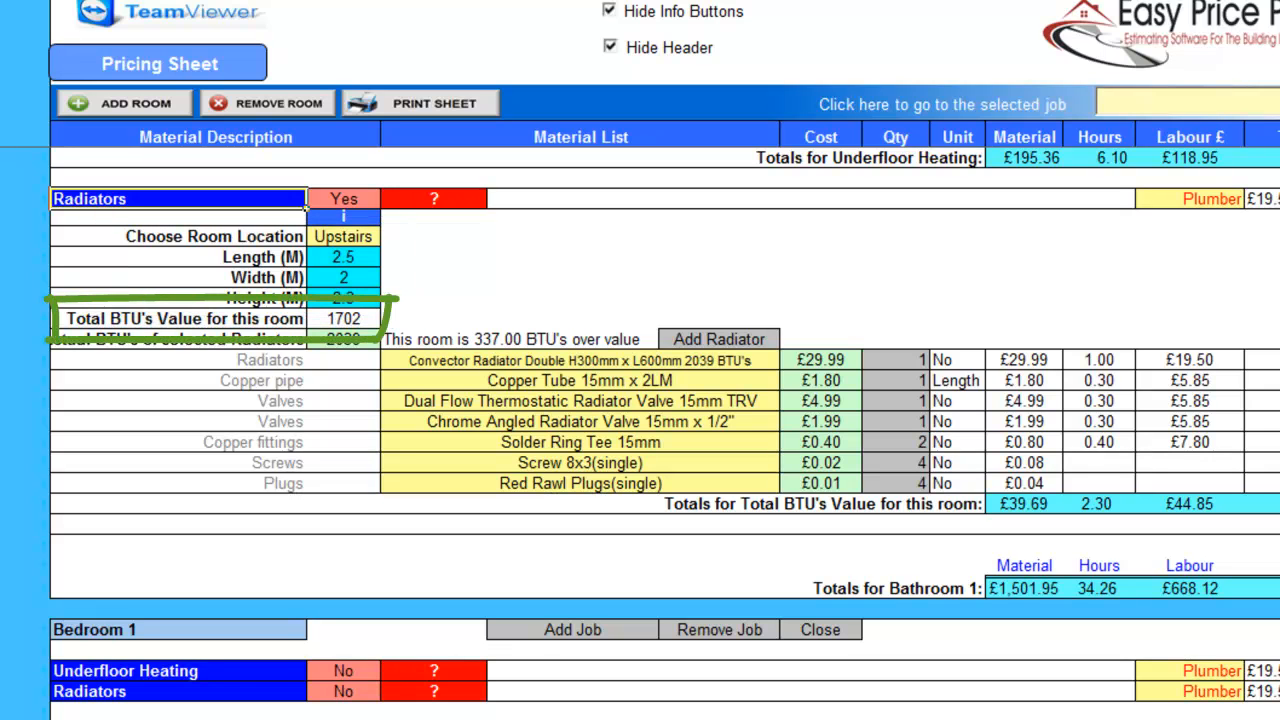
left_click(580, 361)
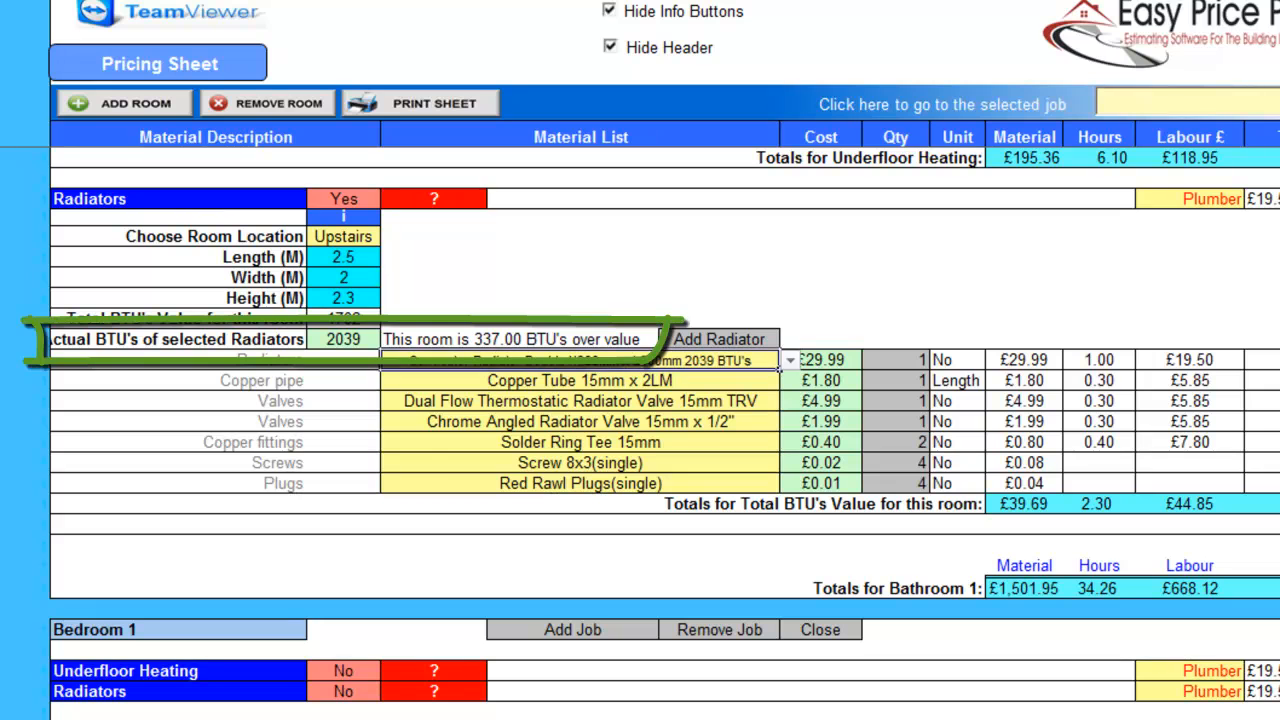
left_click(790, 360)
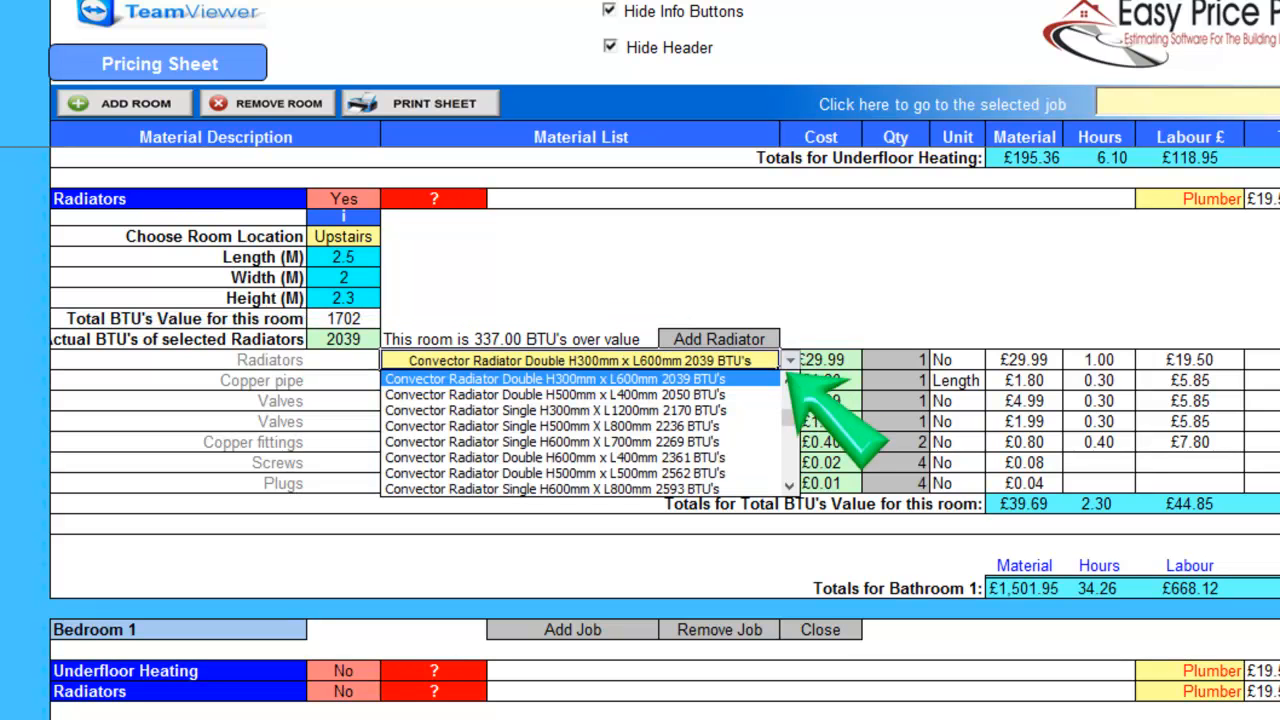
left_click(789, 379)
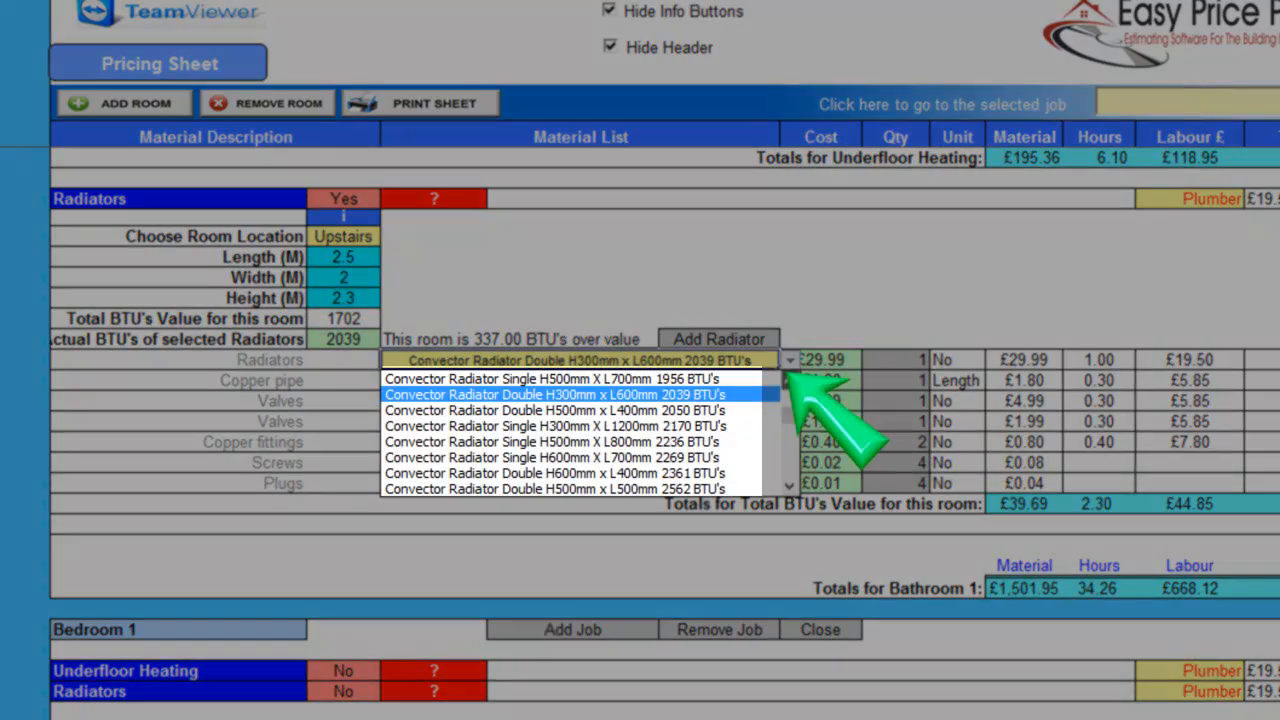
left_click(789, 379)
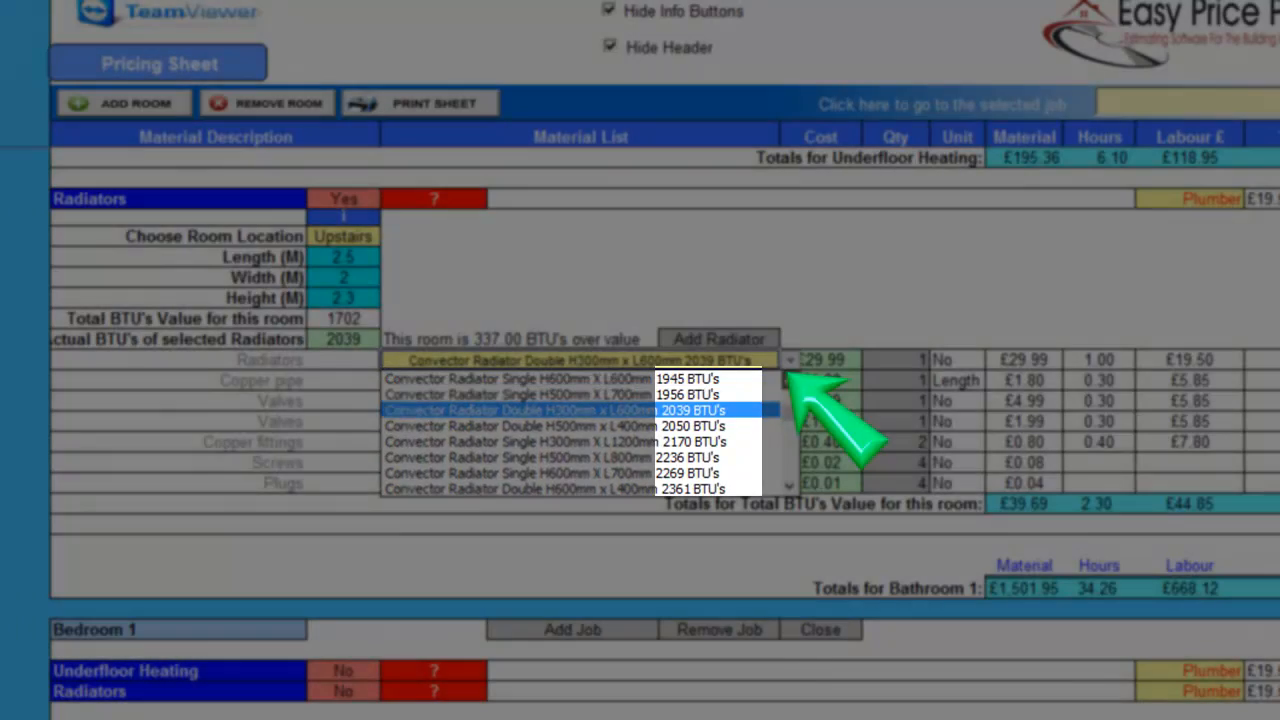
left_click(789, 379)
left_click(789, 379)
left_click(789, 379)
left_click(789, 379)
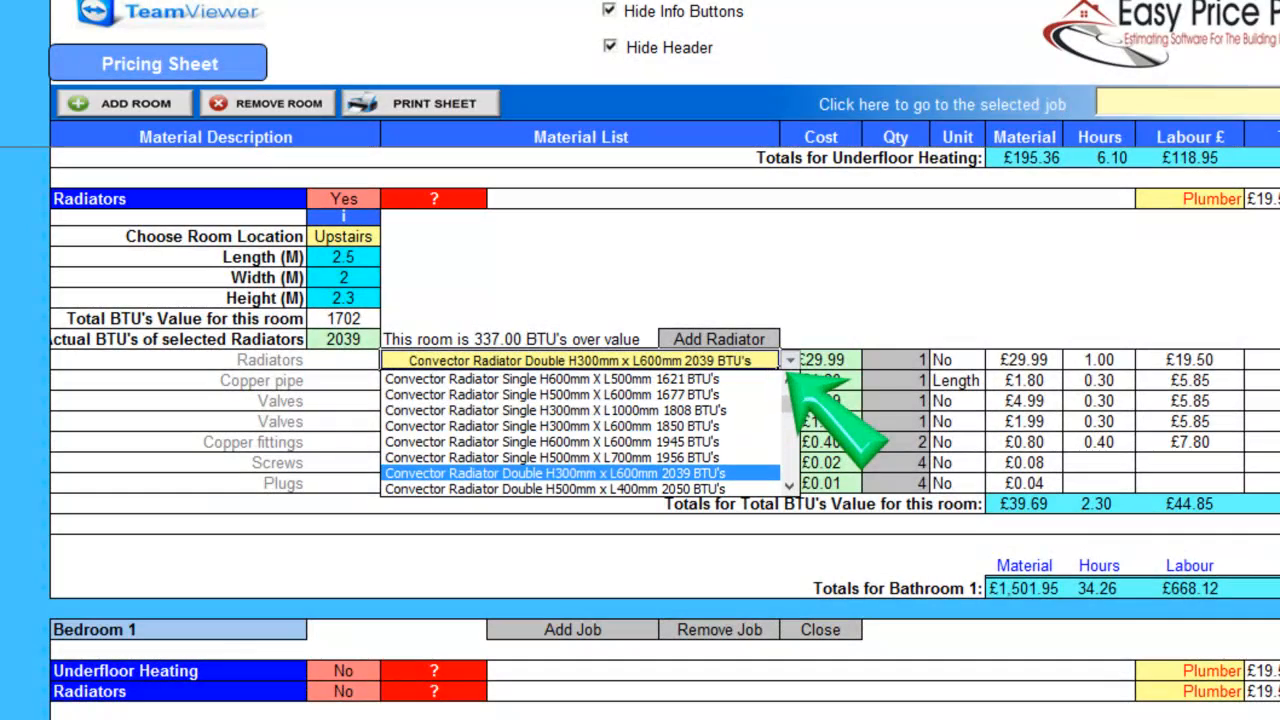
left_click(650, 410)
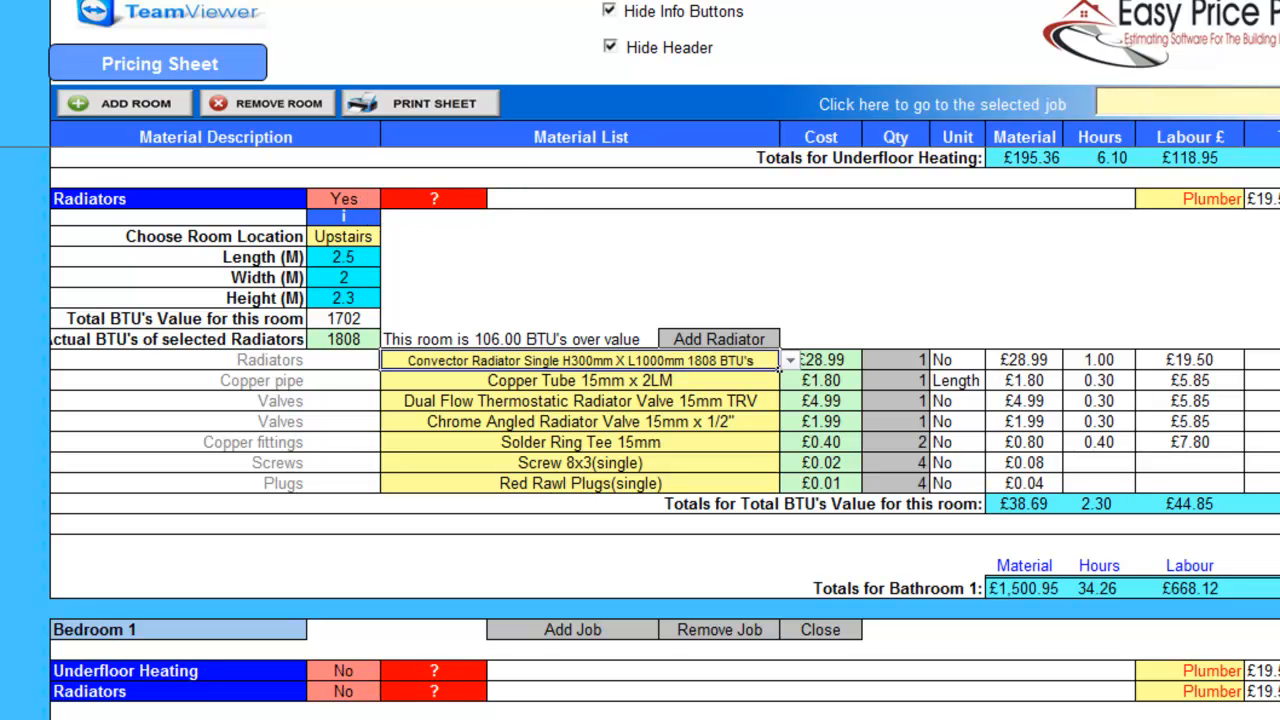
Turn on Bedroom 1 radiators for a room 4 m long, 4.5 m wide and 2.3 m high.
scroll(640, 420, "down", 6)
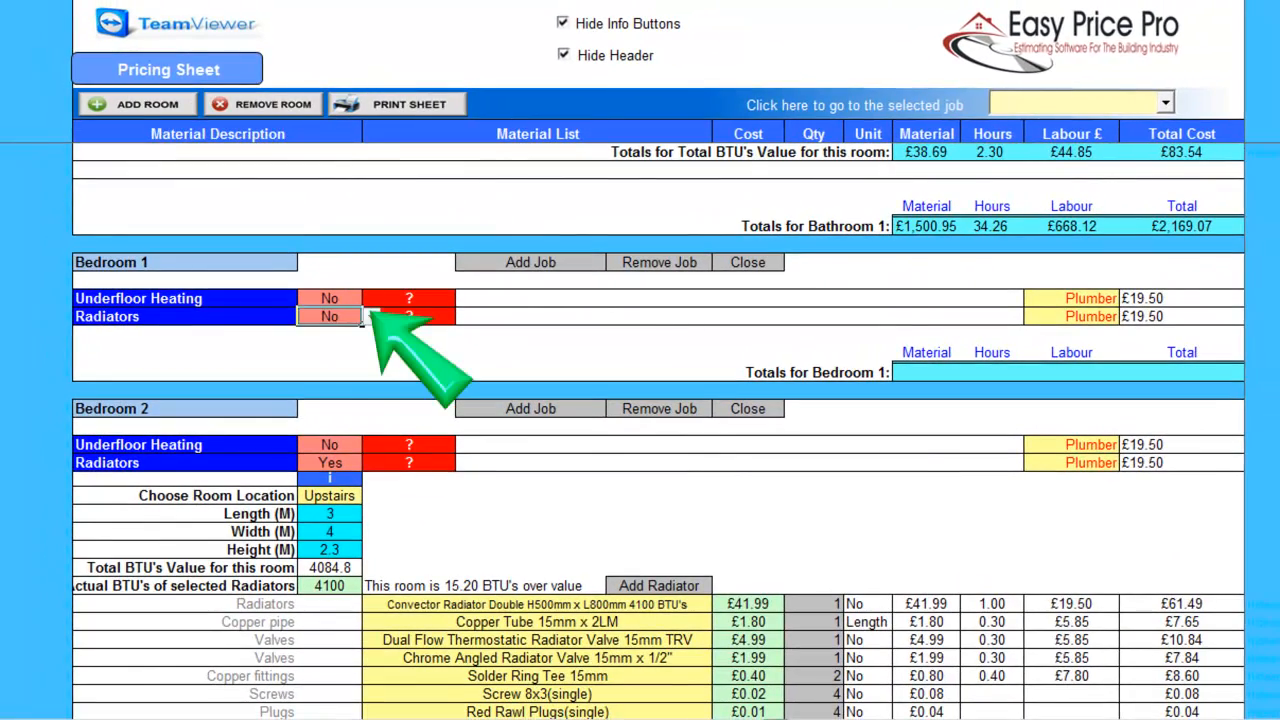
left_click(378, 327)
left_click(310, 333)
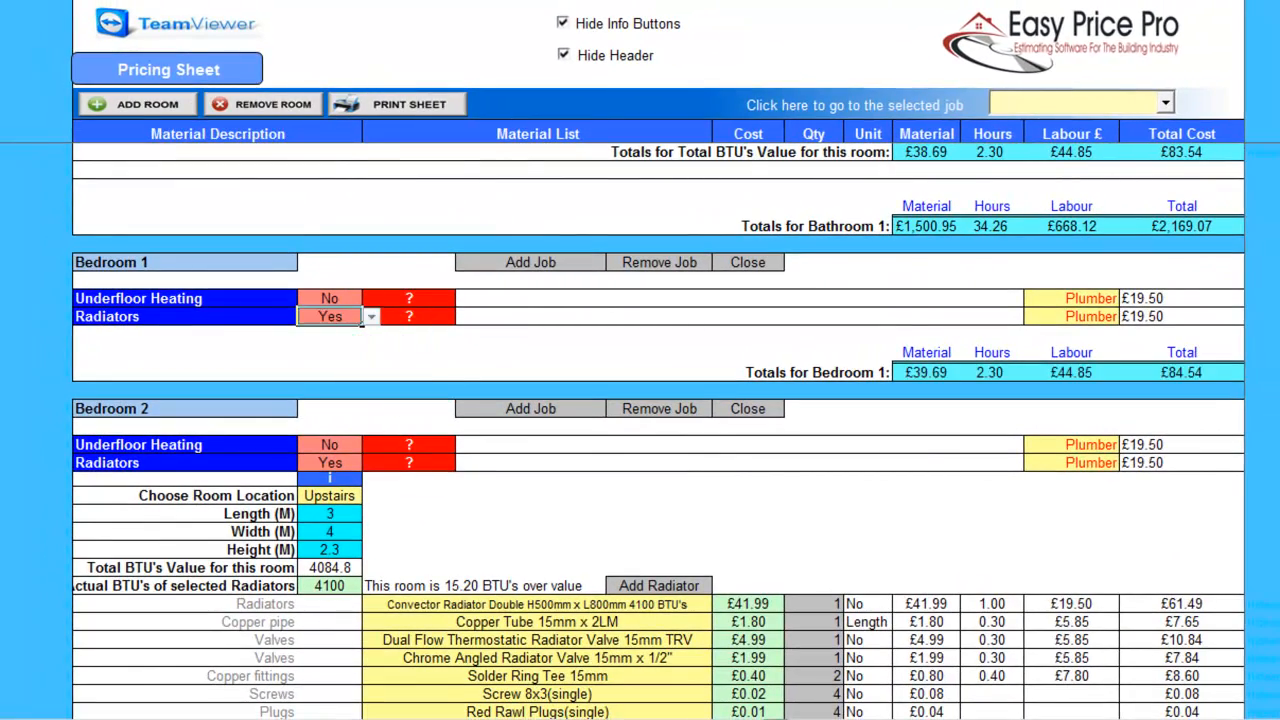
type("4")
key("Return")
type("4.5")
key("Return")
type("2.3")
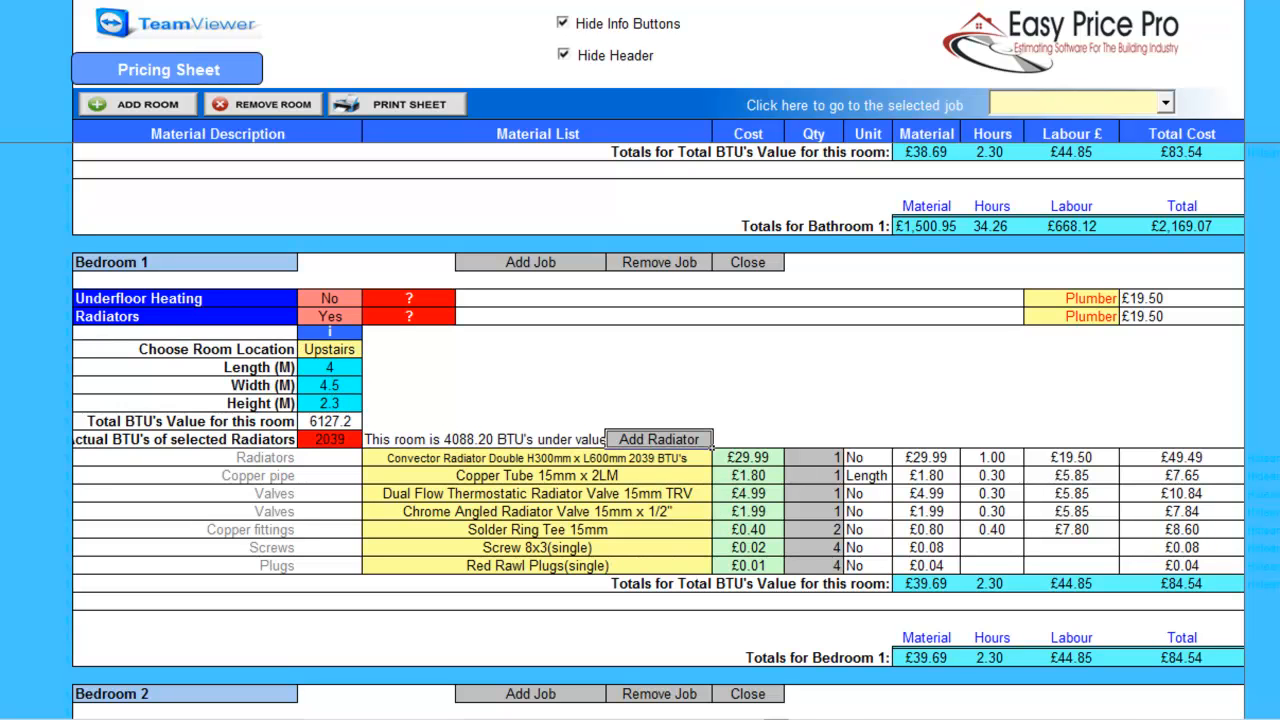
Add a second Bedroom 1 radiator set to the Double H500mm x L800mm 4100 BTU model.
left_click(659, 439)
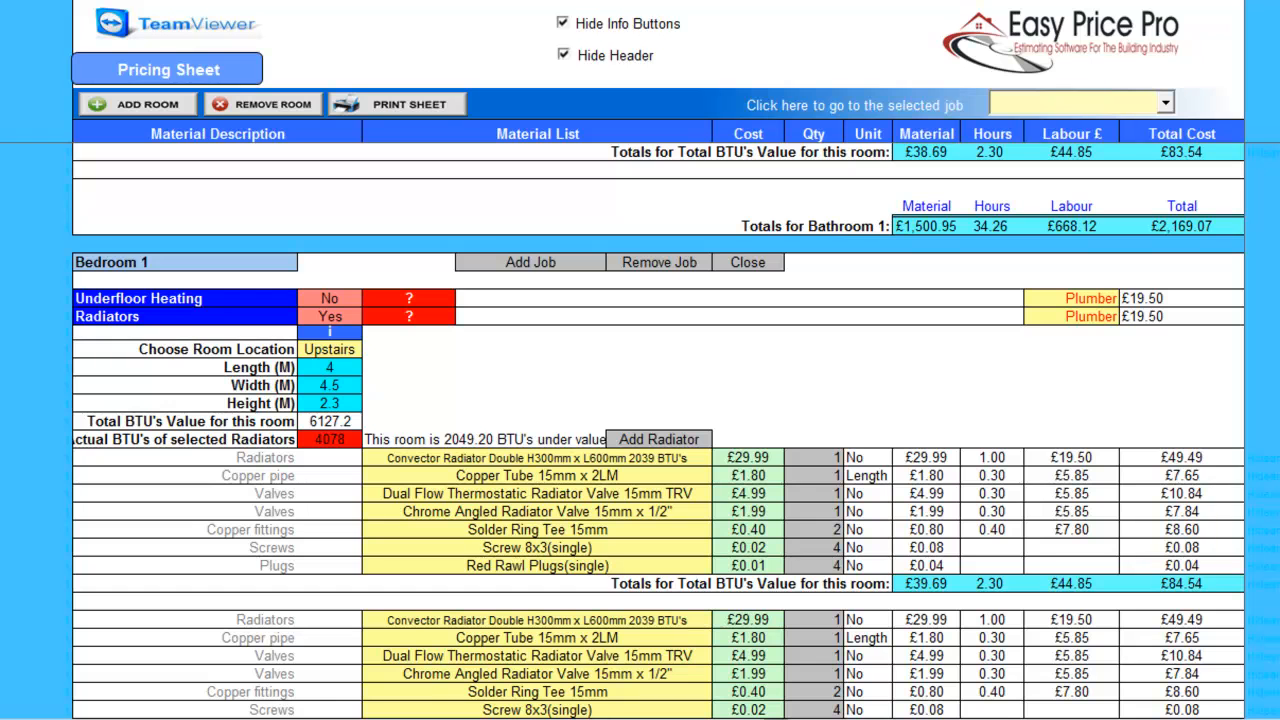
scroll(640, 430, "down", 2)
left_click(690, 491)
left_click(720, 491)
left_click(720, 602)
left_click(720, 602)
left_click(650, 604)
scroll(640, 400, "down", 2)
scroll(640, 430, "down", 4)
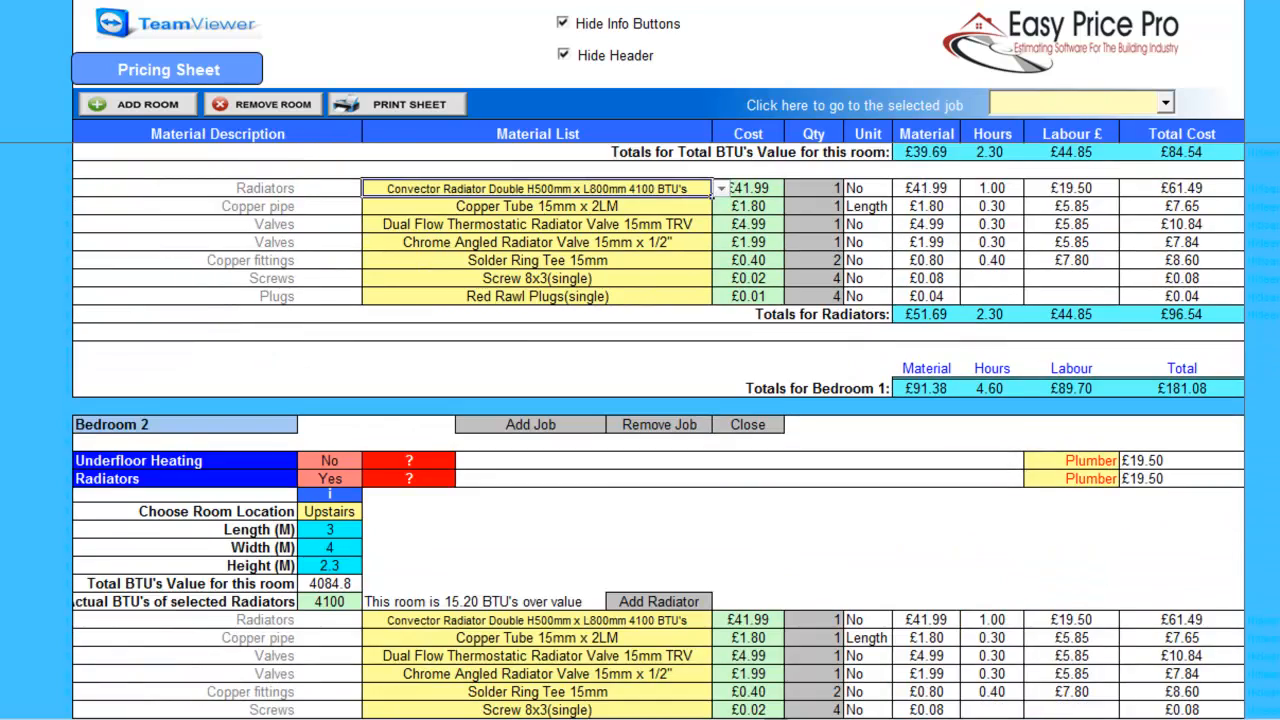
scroll(658, 430, "down", 6)
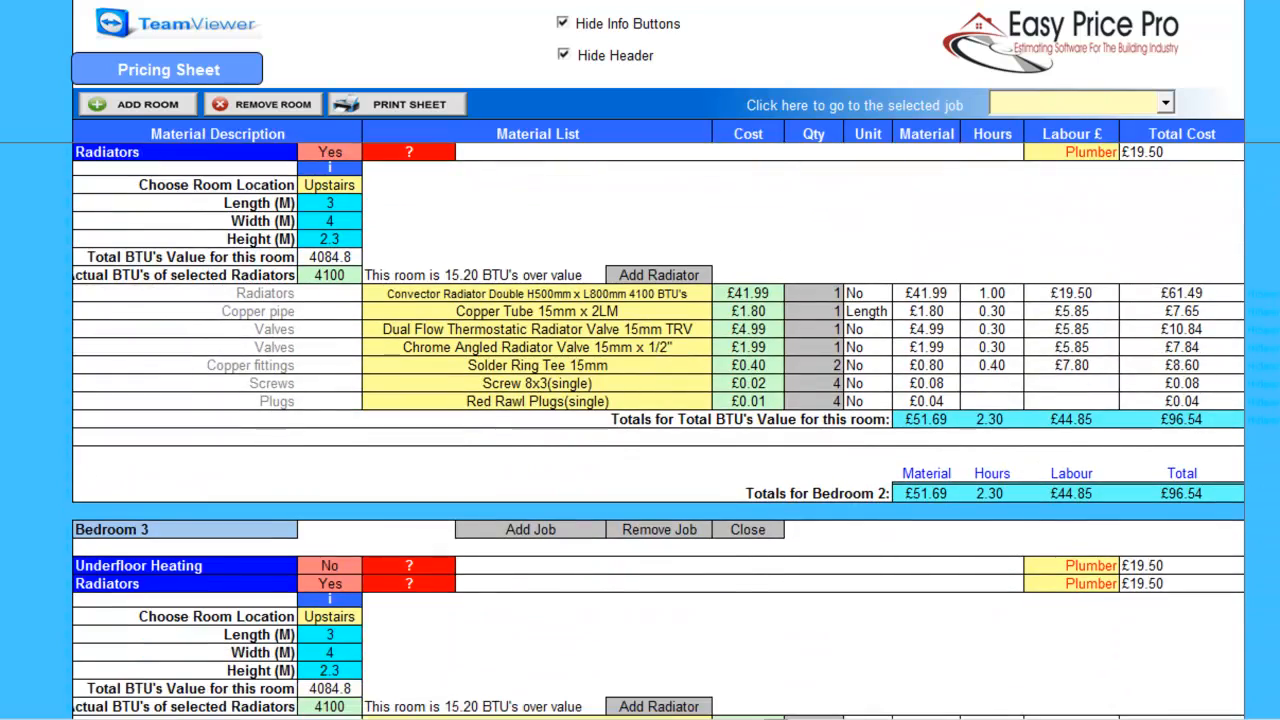
scroll(658, 430, "down", 15)
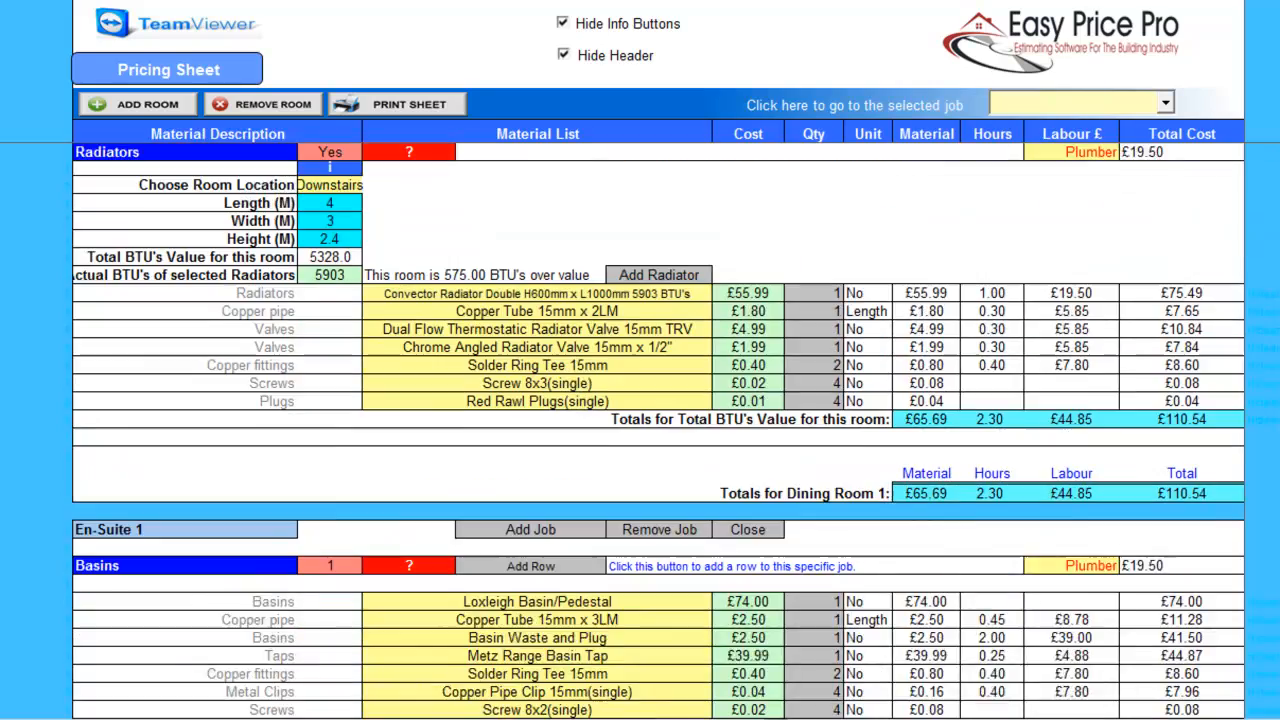
scroll(658, 430, "down", 16)
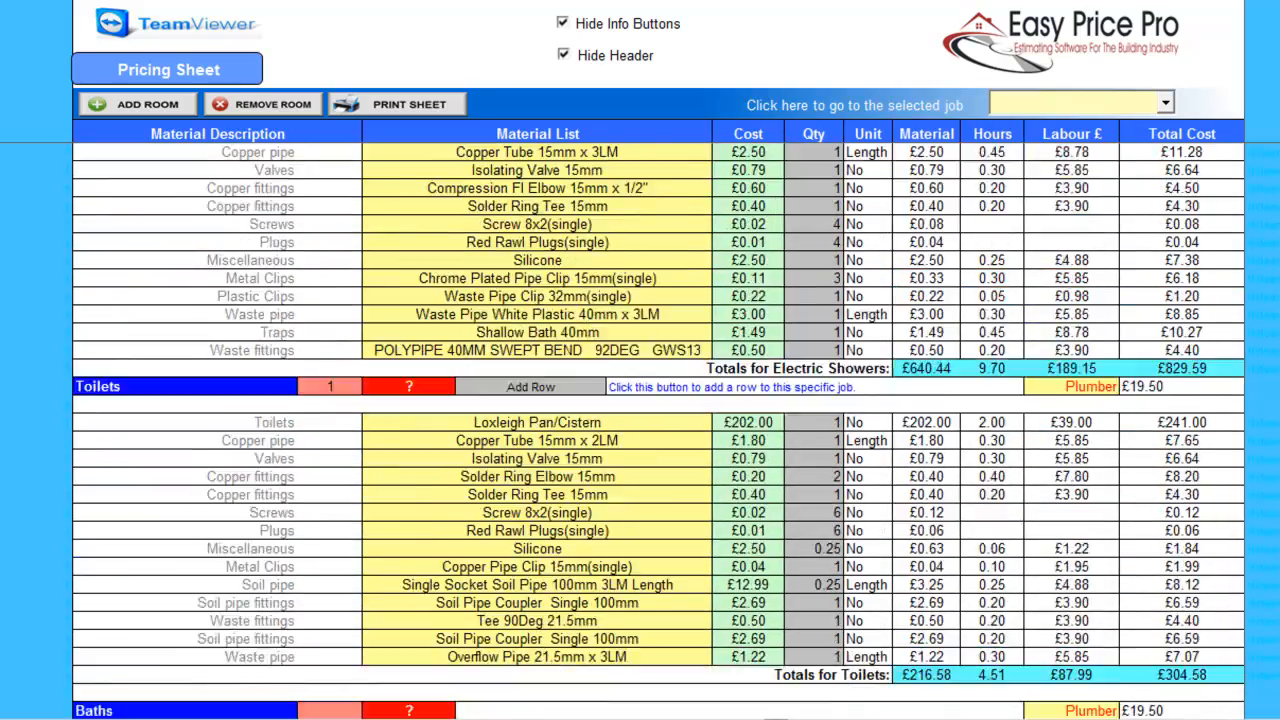
scroll(658, 430, "down", 11)
scroll(658, 430, "down", 10)
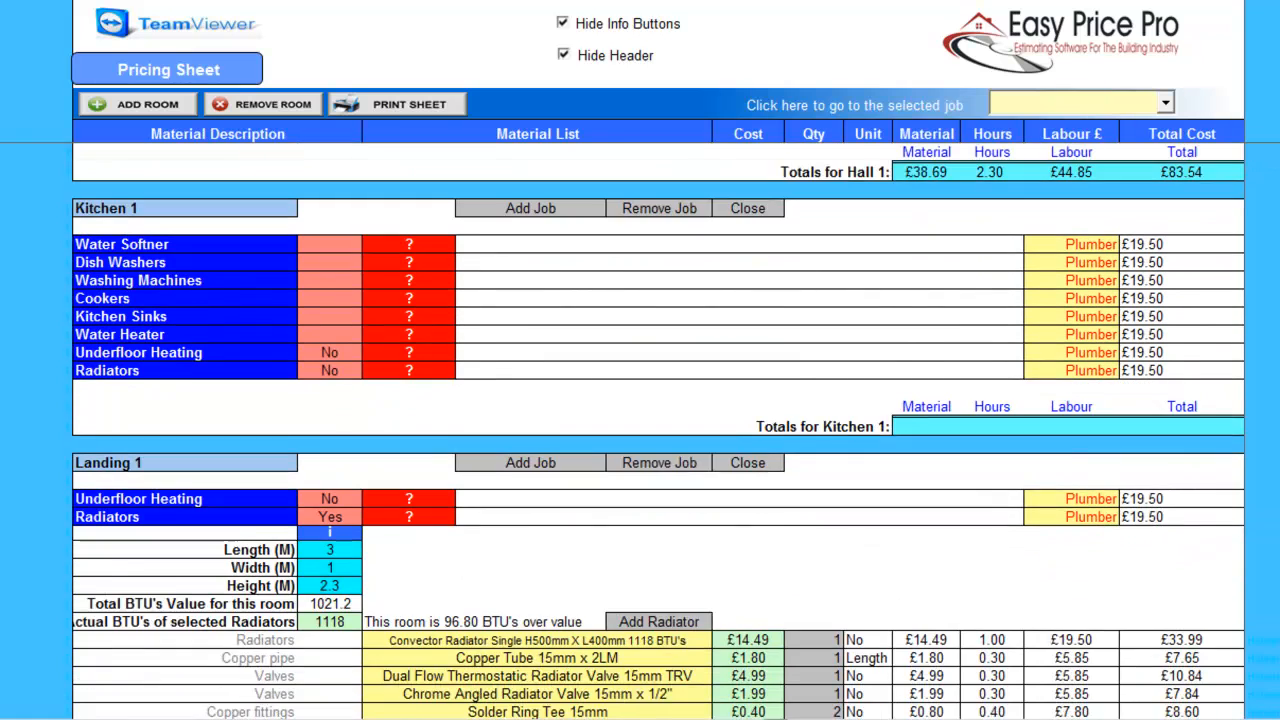
scroll(658, 430, "down", 1)
Add one dishwasher, washing machine, cooker, sink and water heater to Kitchen 1.
left_click(330, 224)
type("1")
key("Return")
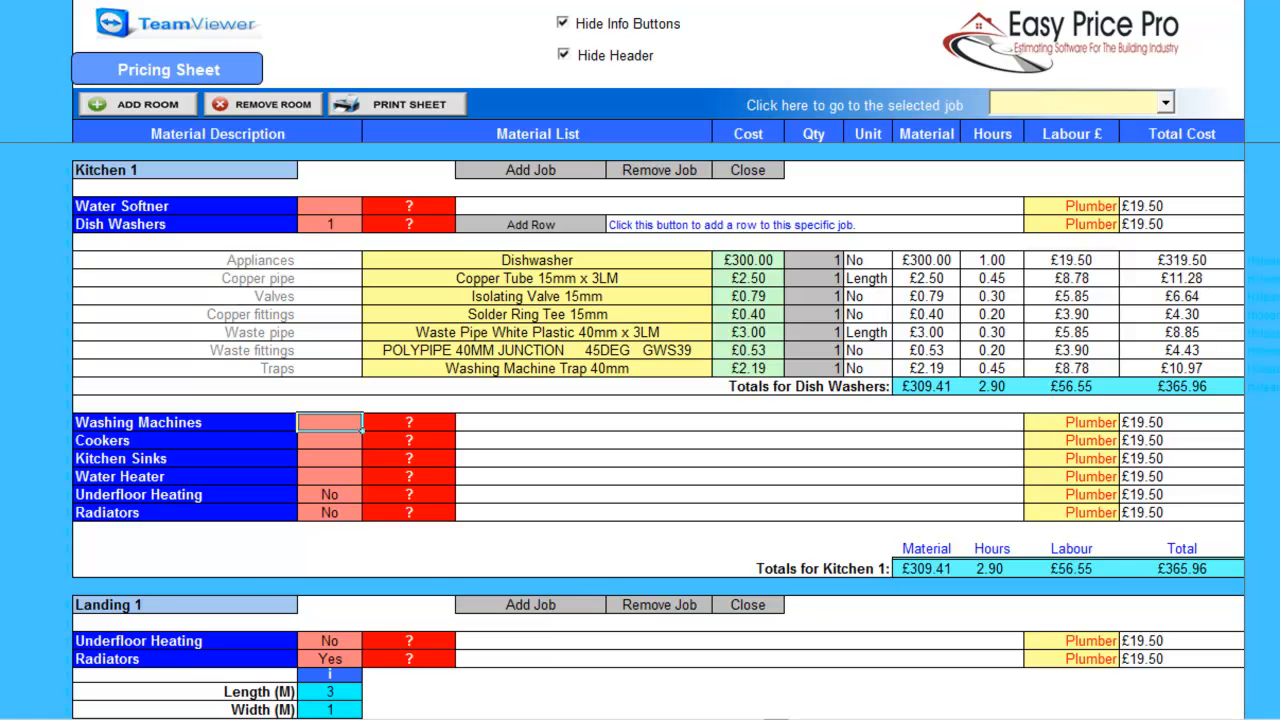
key("Return")
type("1")
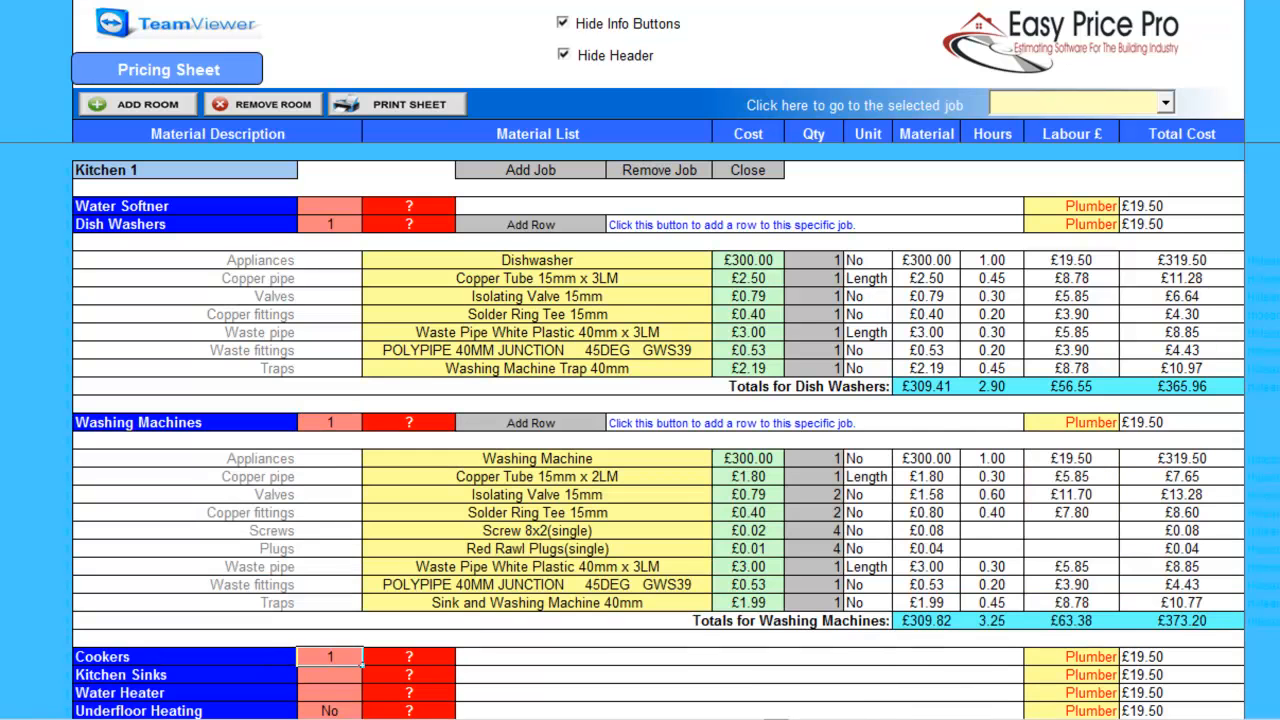
key("Return")
scroll(658, 430, "down", 6)
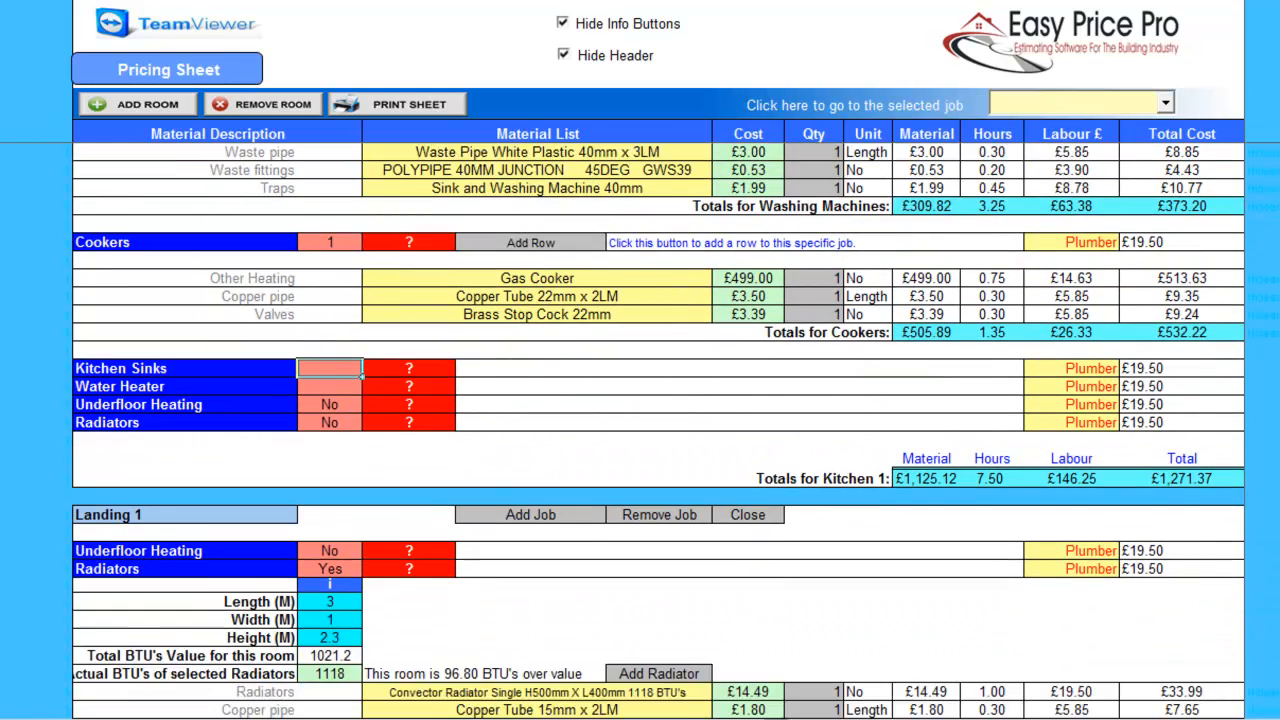
type("1")
key("Return")
type("1")
key("Return")
Turn on Kitchen 1 radiators for a 4 × 3 m room, 2.4 m high.
scroll(658, 430, "down", 10)
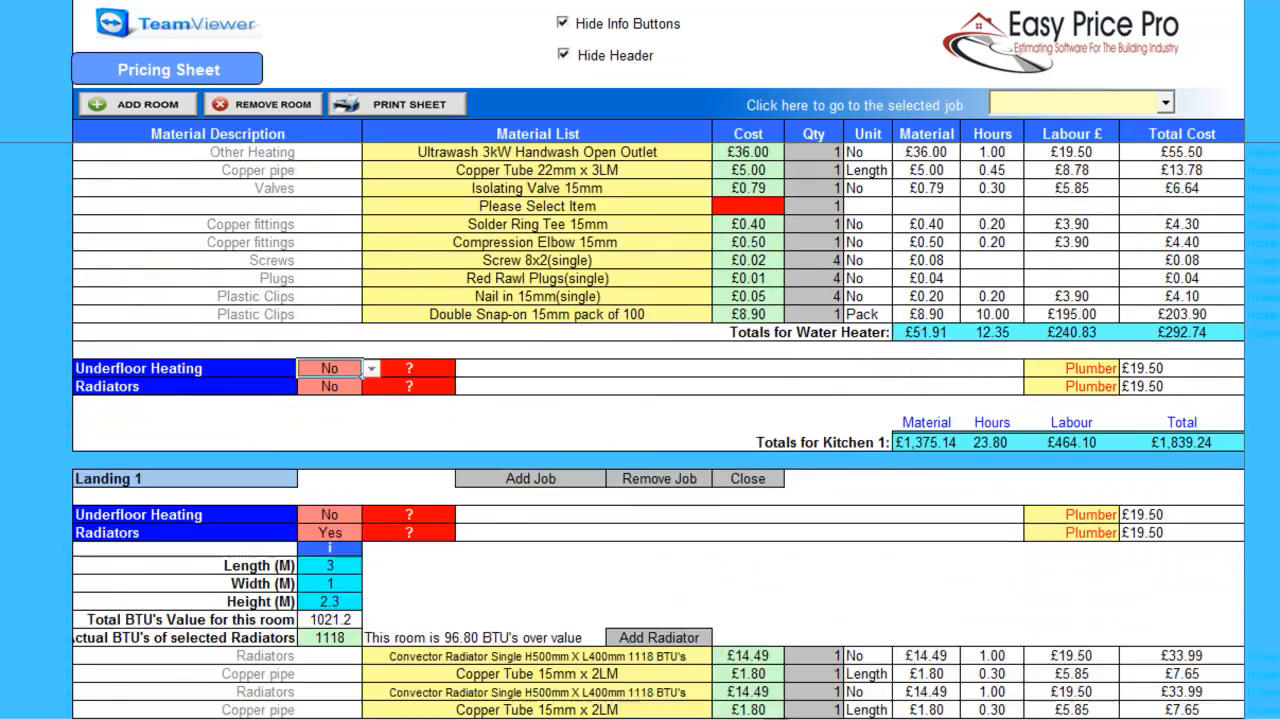
left_click(330, 242)
left_click(371, 242)
left_click(311, 258)
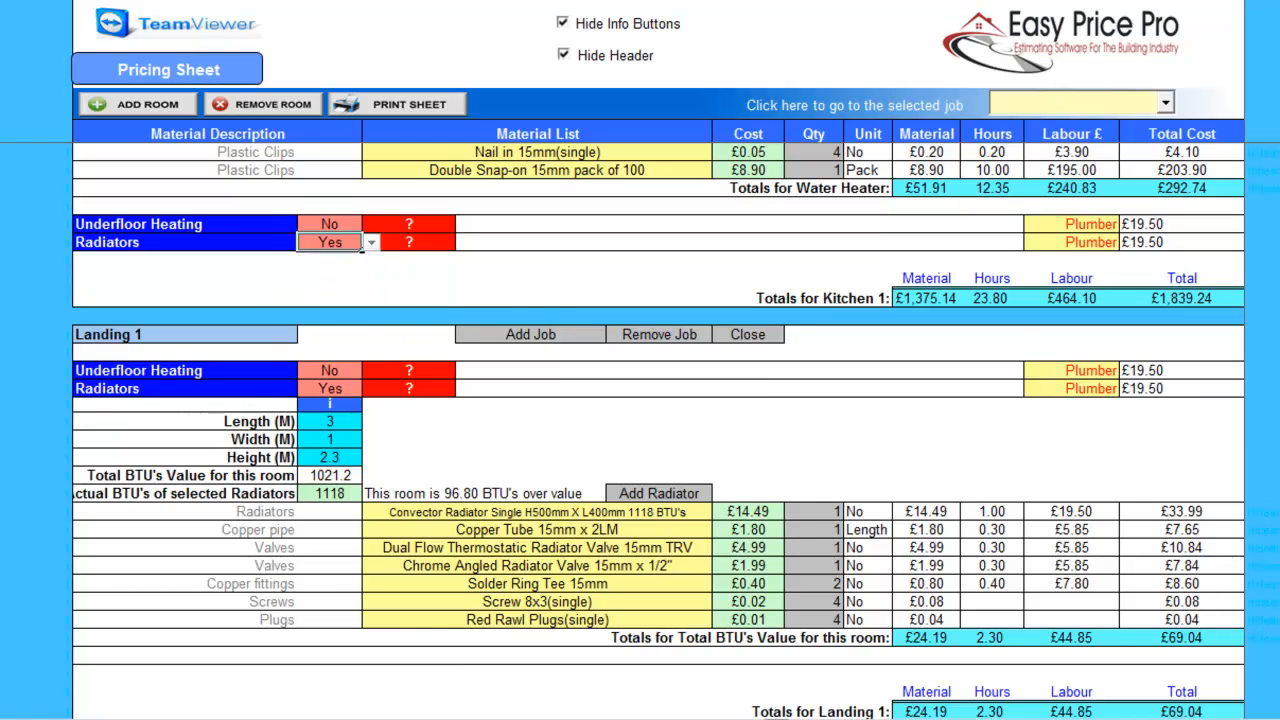
type("4")
key("Return")
type("3")
key("Return")
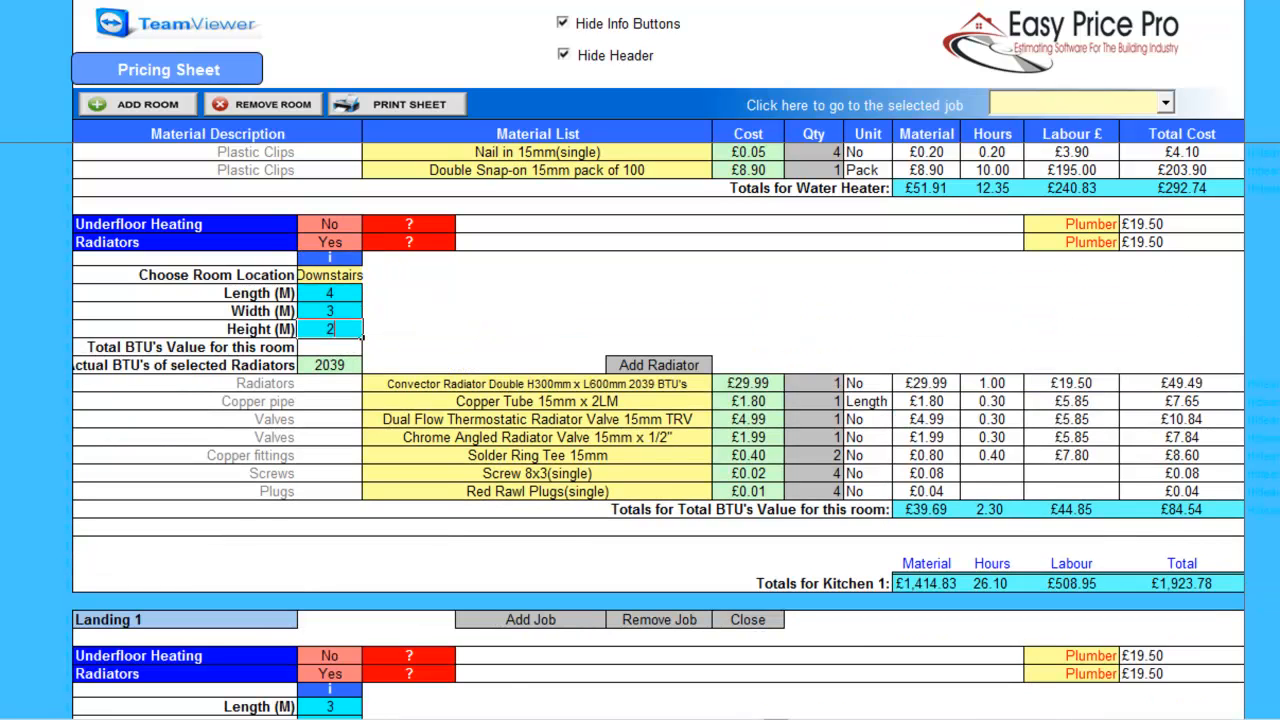
type("2.4")
key("Return")
Change the Kitchen 1 radiator to the Double H600mm x L1000mm 5903 BTU model.
left_click(537, 384)
left_click(721, 384)
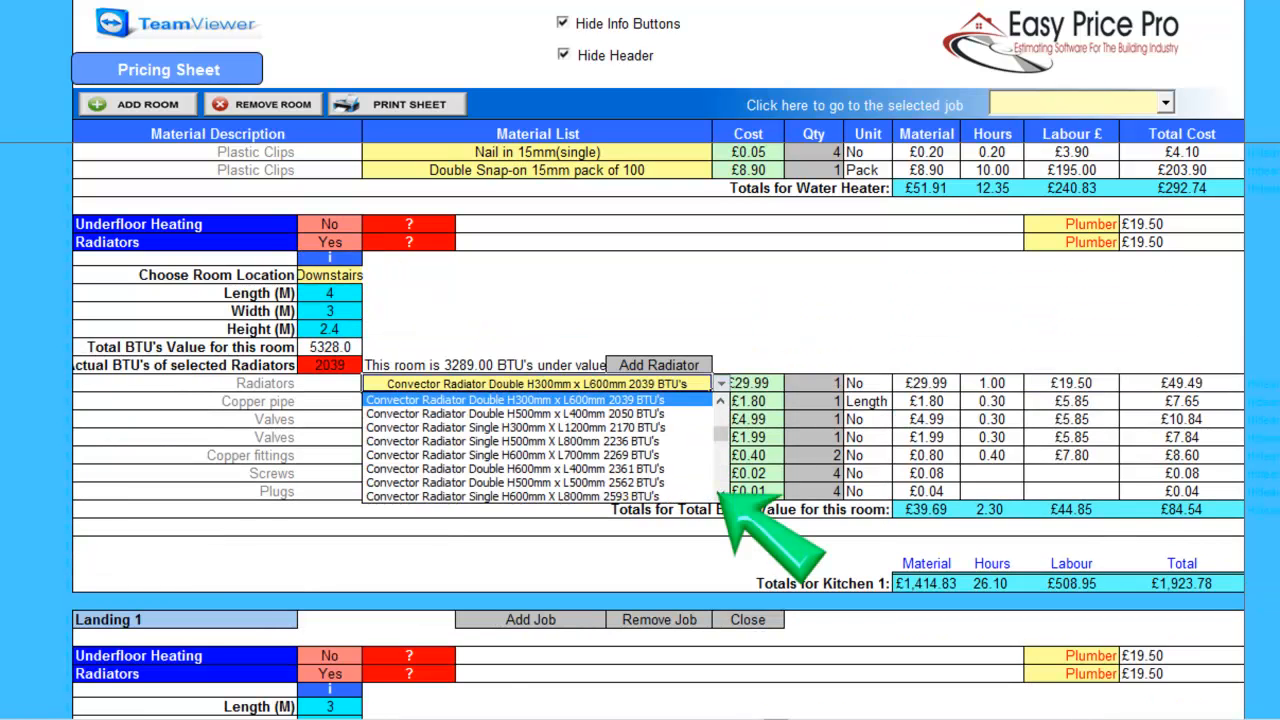
scroll(720, 492, "down", 5)
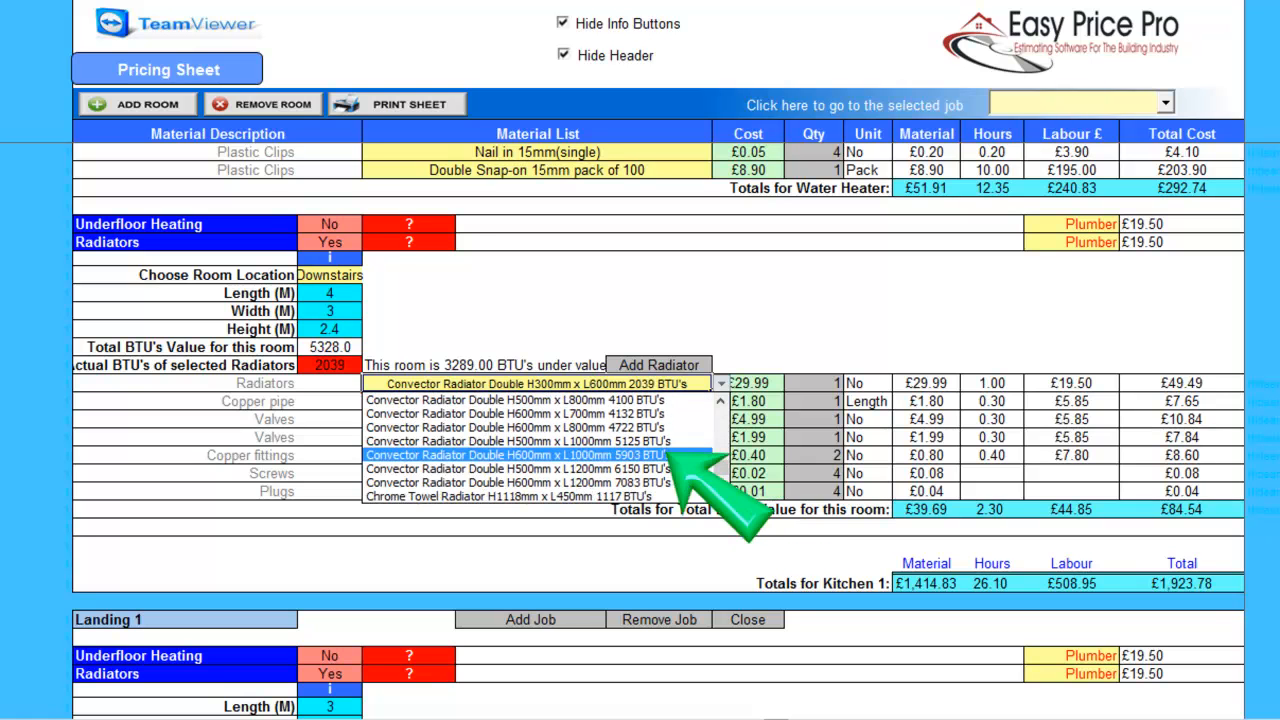
left_click(540, 454)
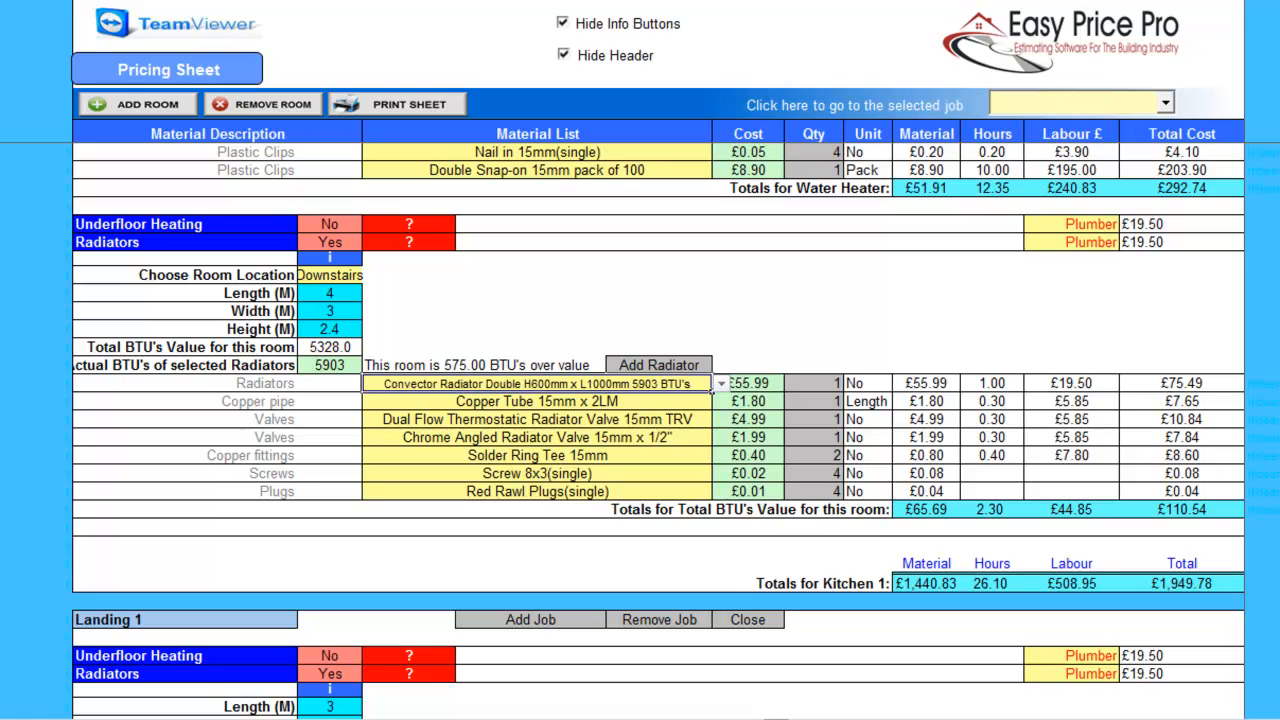
scroll(658, 430, "down", 4)
scroll(658, 430, "down", 10)
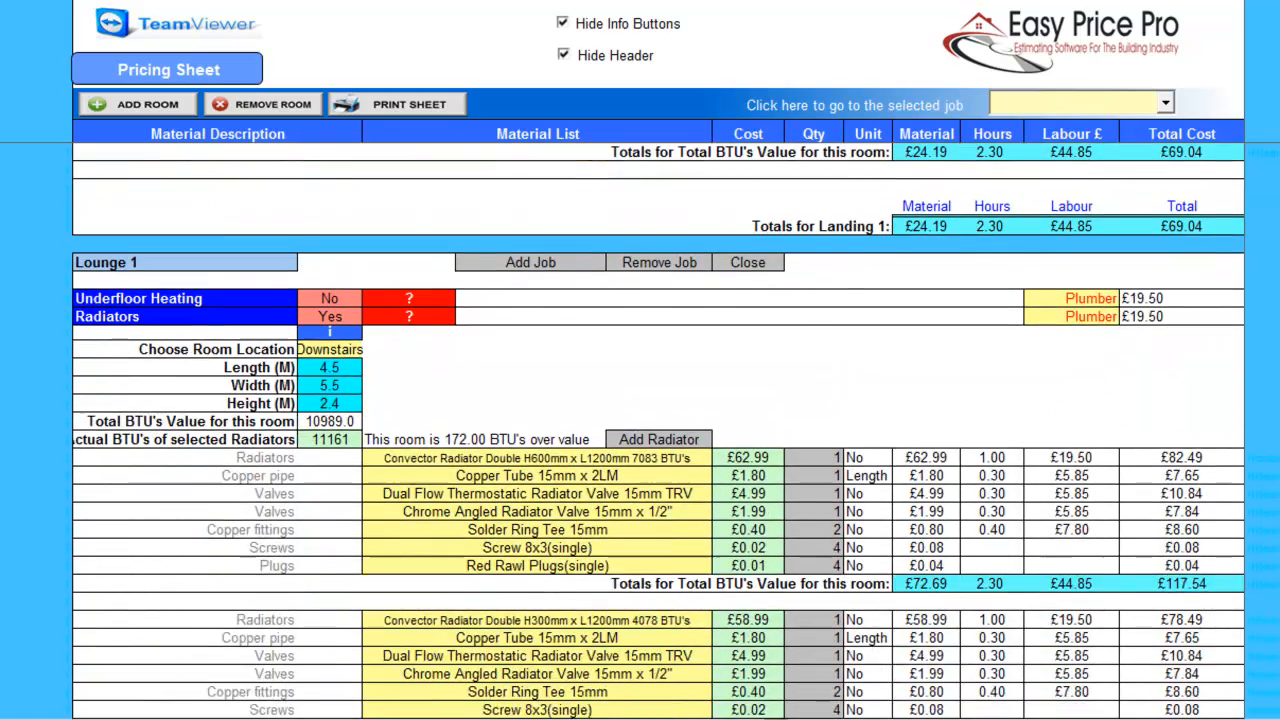
Enter 88 LM of 15mm radiator pipe and confirm its pipe and clip settings.
scroll(658, 430, "down", 10)
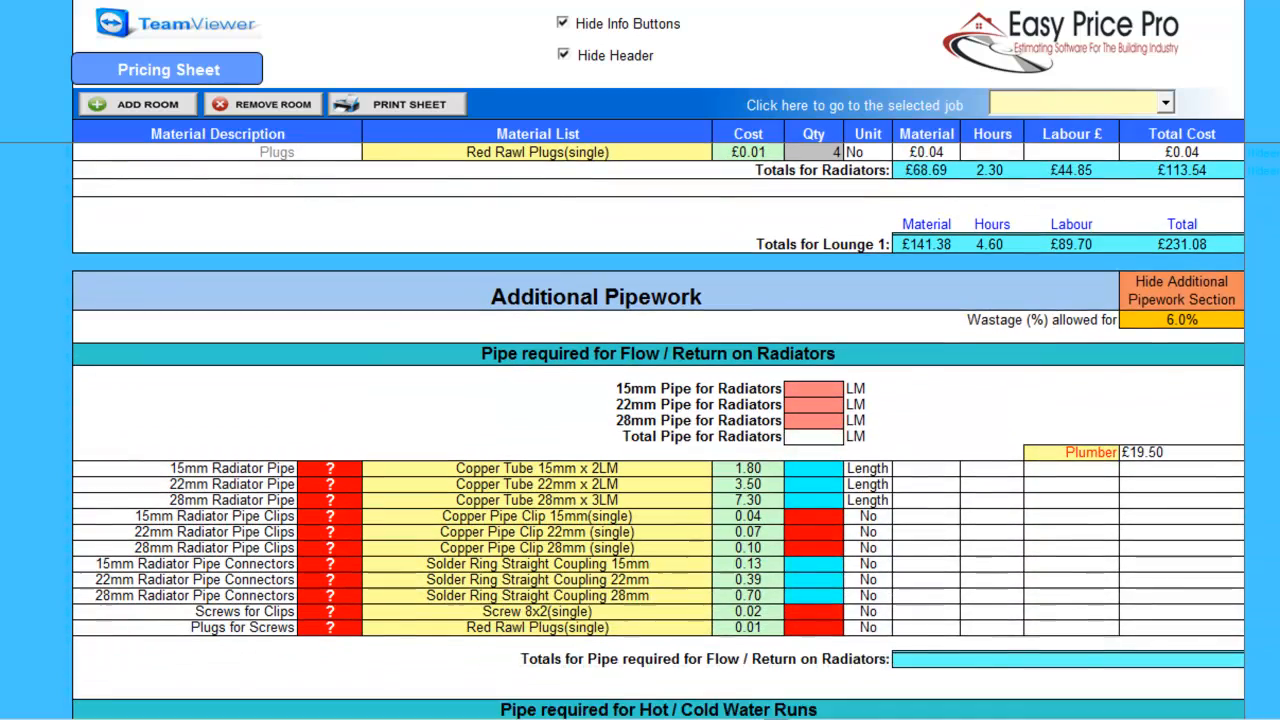
scroll(843, 301, "down", 2)
left_click(813, 278)
type("88")
key("Return")
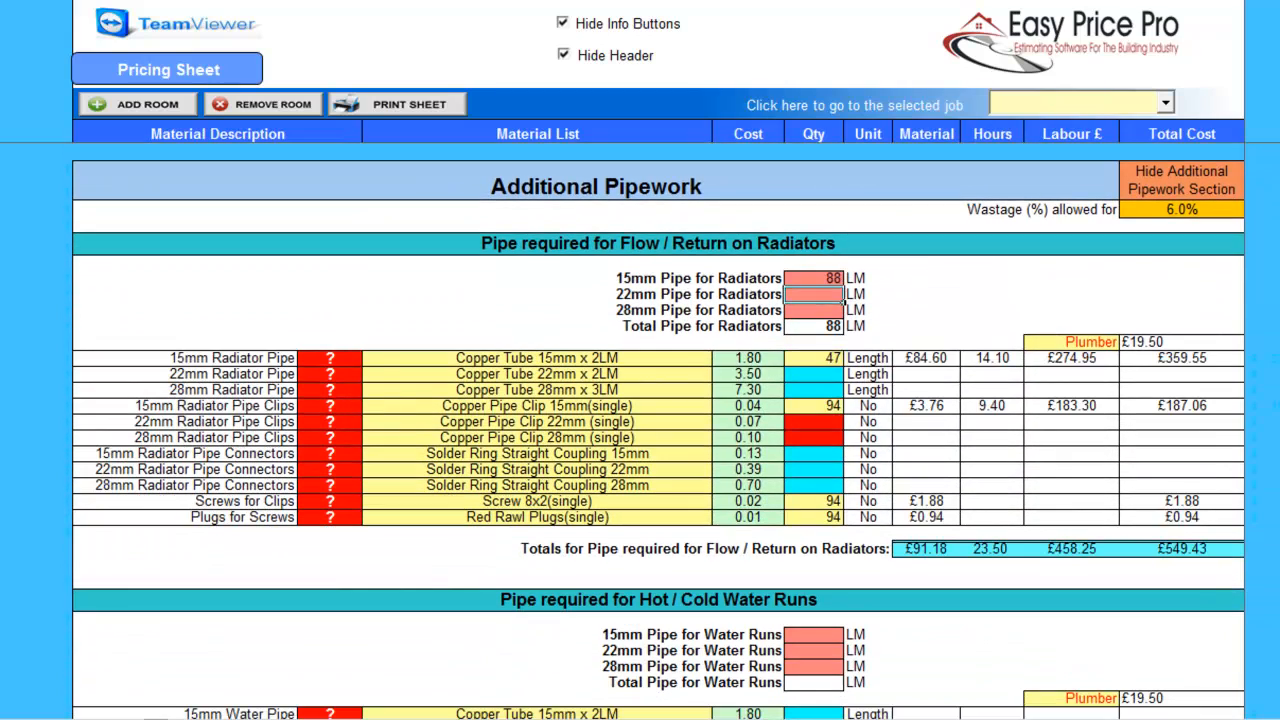
left_click(330, 357)
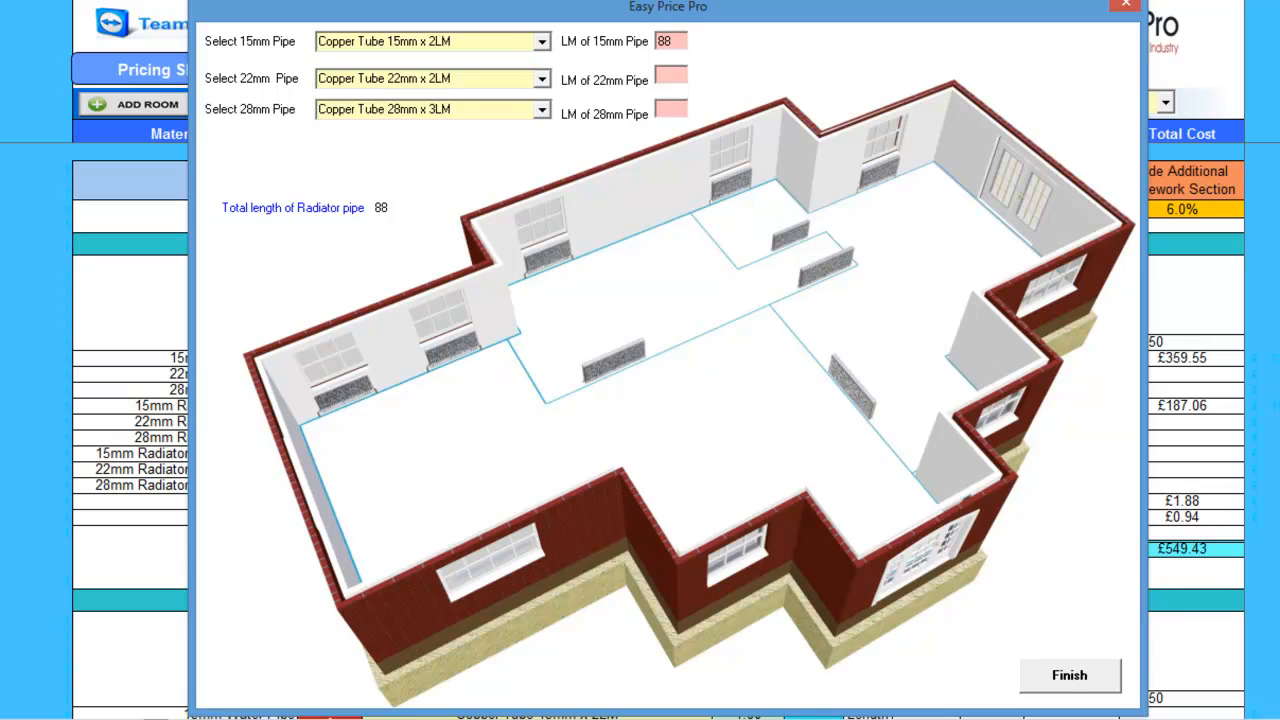
left_click(1069, 675)
left_click(330, 405)
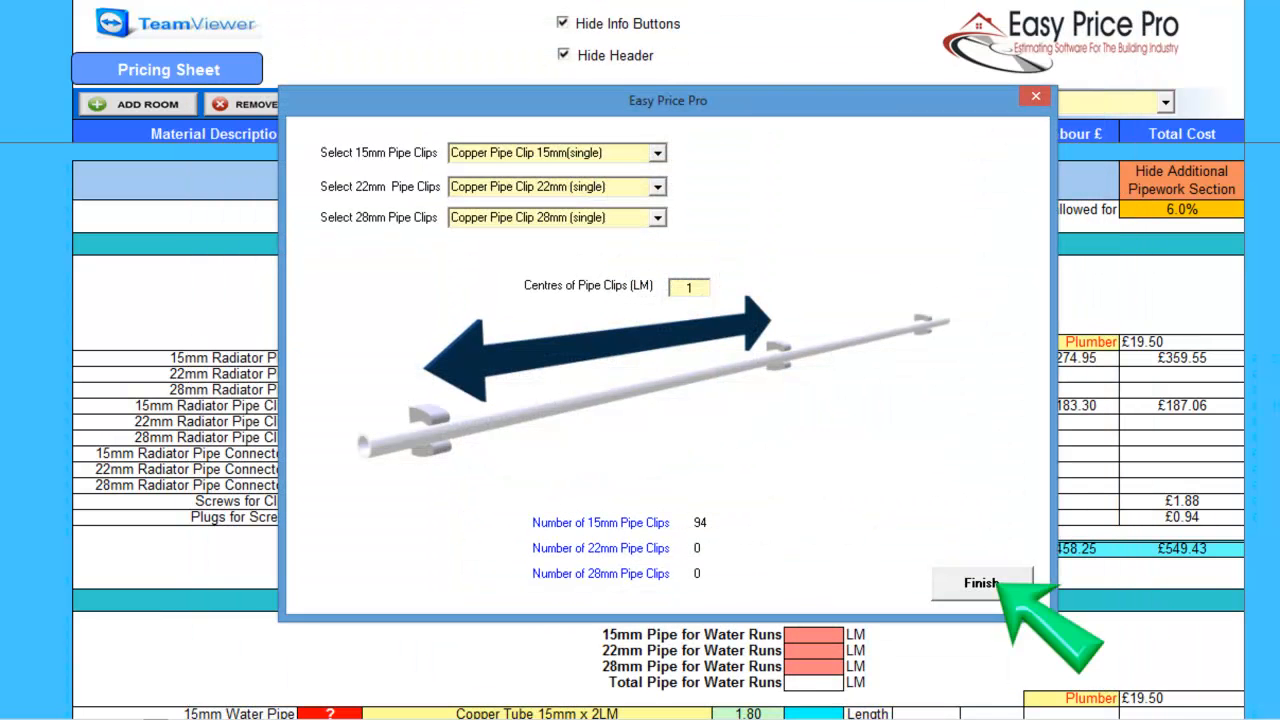
left_click(980, 583)
Enter hot/cold water runs of 28 LM 15mm and 33 LM 22mm pipe, confirming clips.
scroll(658, 430, "down", 1)
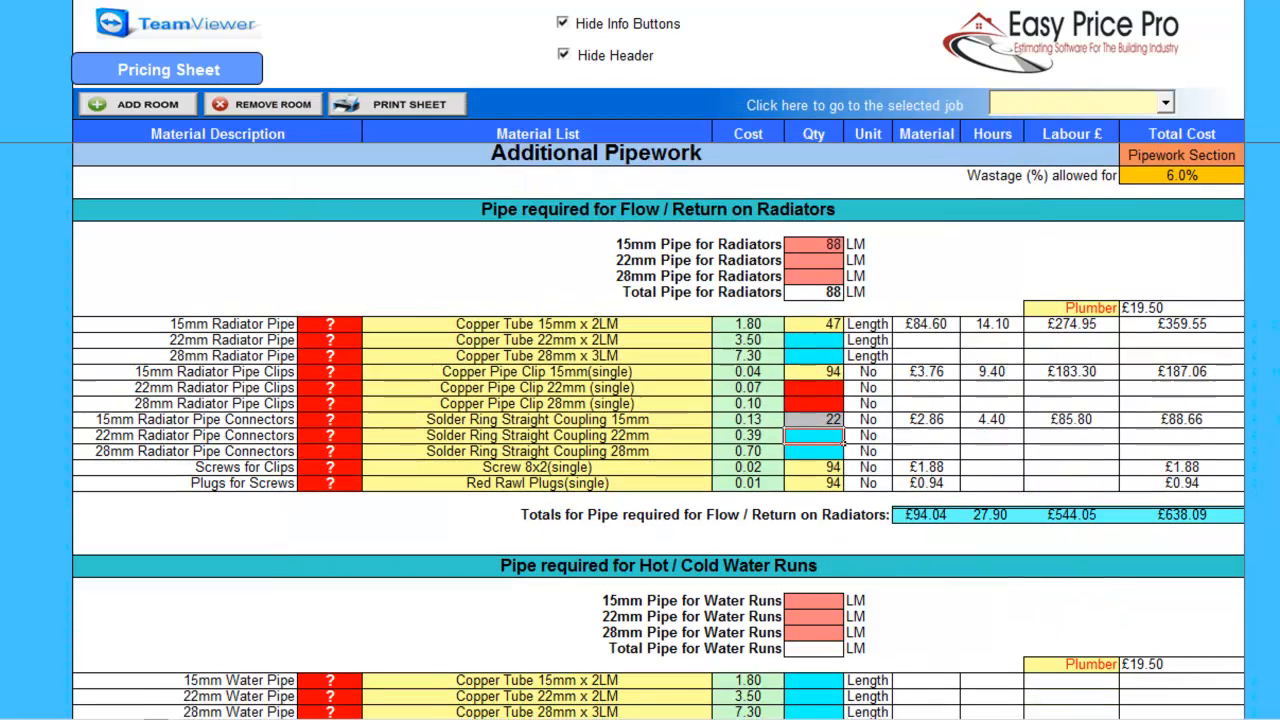
scroll(814, 430, "down", 8)
left_click(814, 204)
type("28")
key("Return")
type("33")
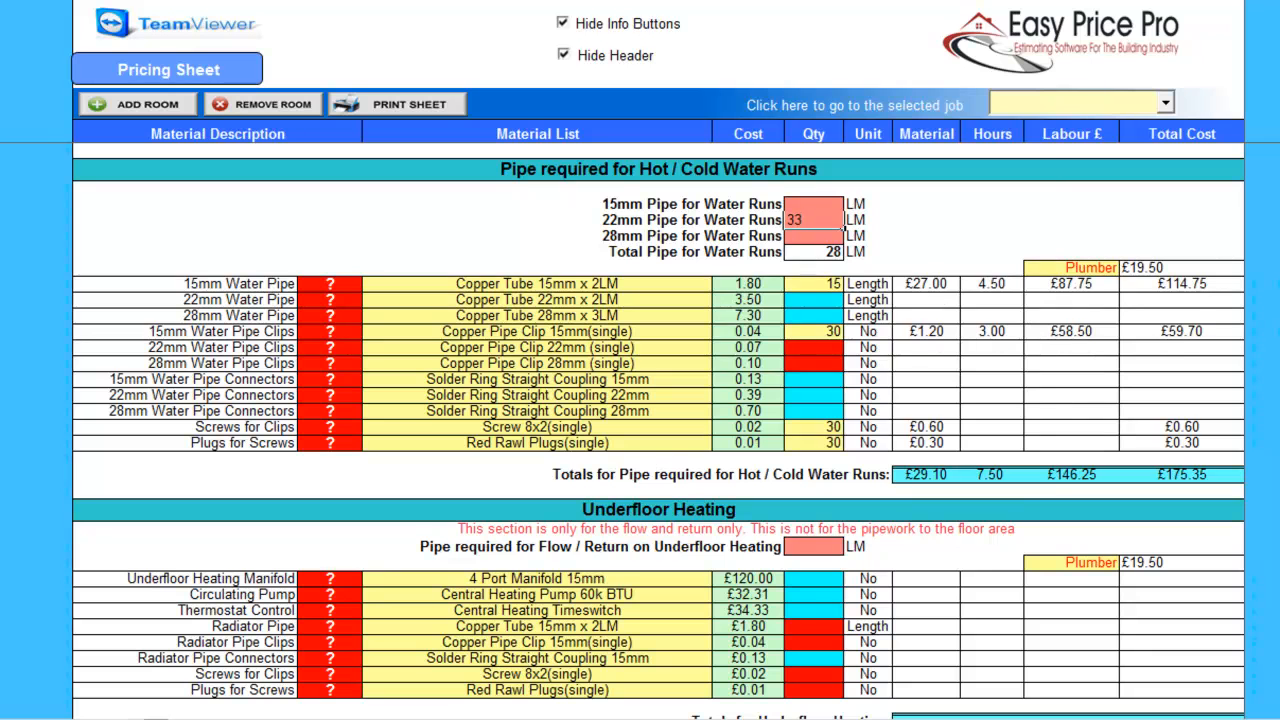
key("Return")
left_click(330, 347)
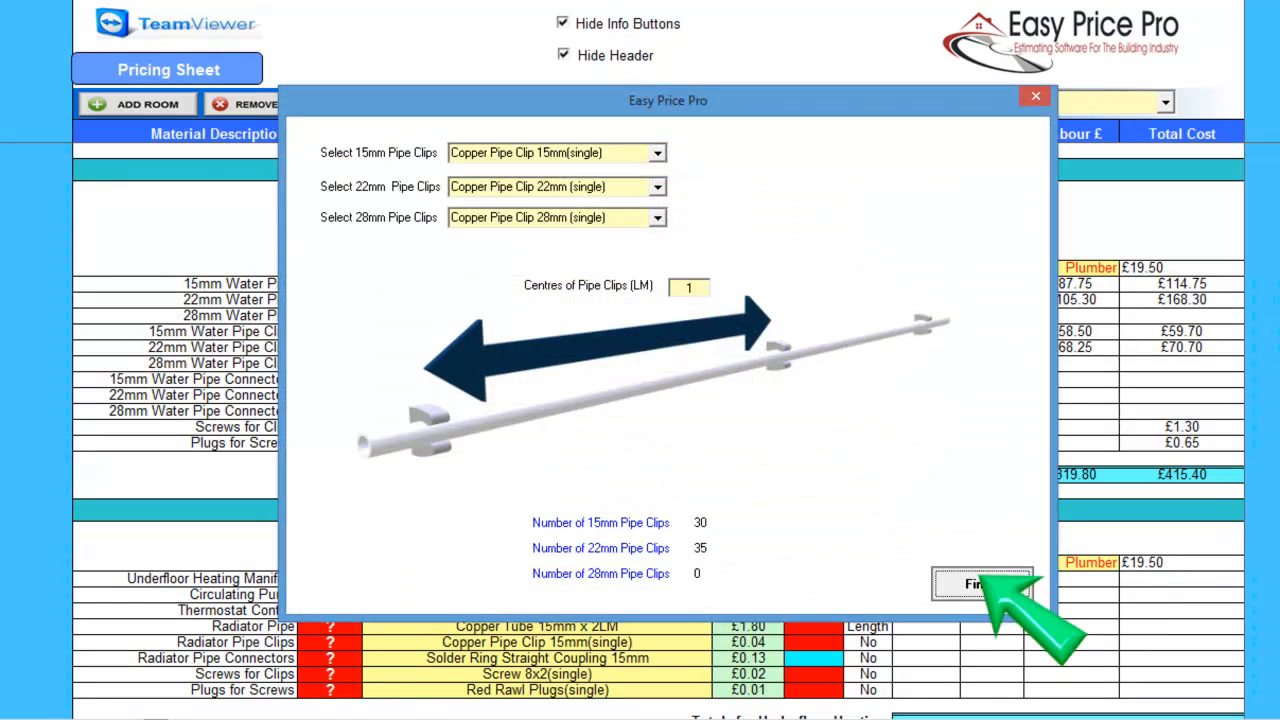
left_click(978, 584)
Add 33 15mm and 12 22mm water pipe connectors.
type("33")
key("Return")
type("12")
key("Return")
scroll(843, 387, "down", 1)
scroll(658, 431, "down", 7)
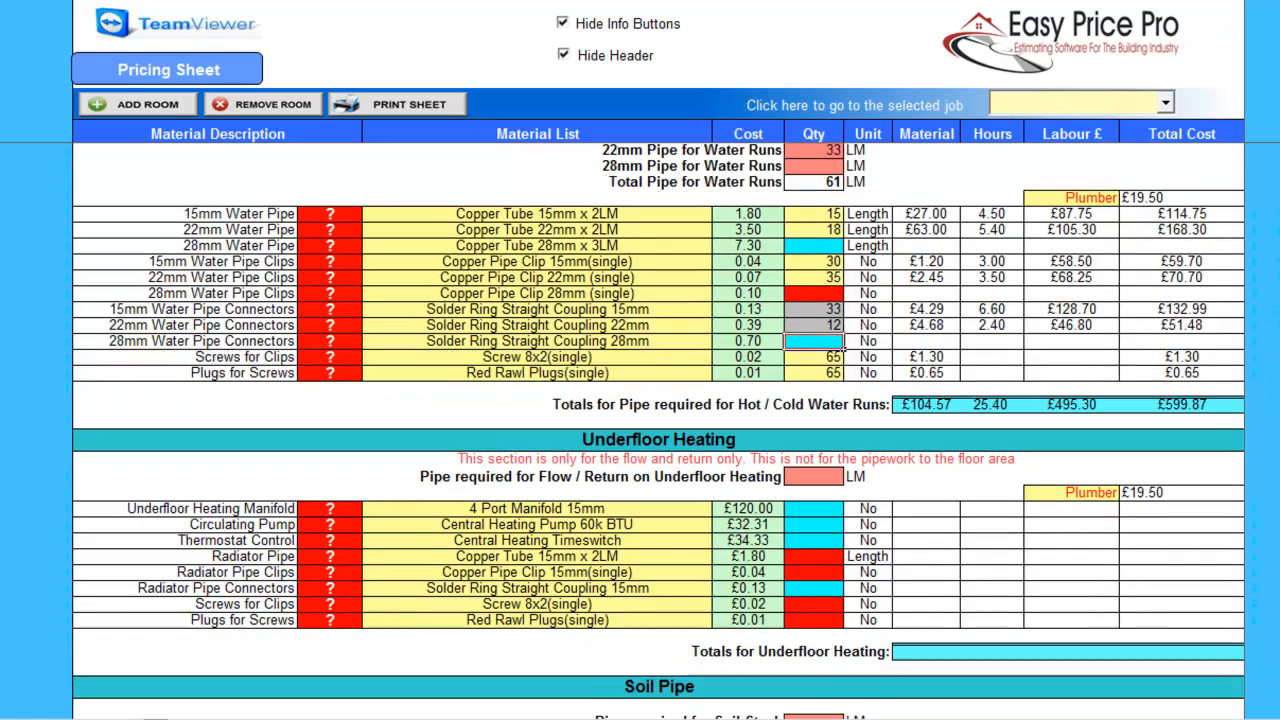
Cost 17 LM of underfloor flow/return pipe with 1 manifold, 2 pumps and 1 thermostat.
left_click(814, 206)
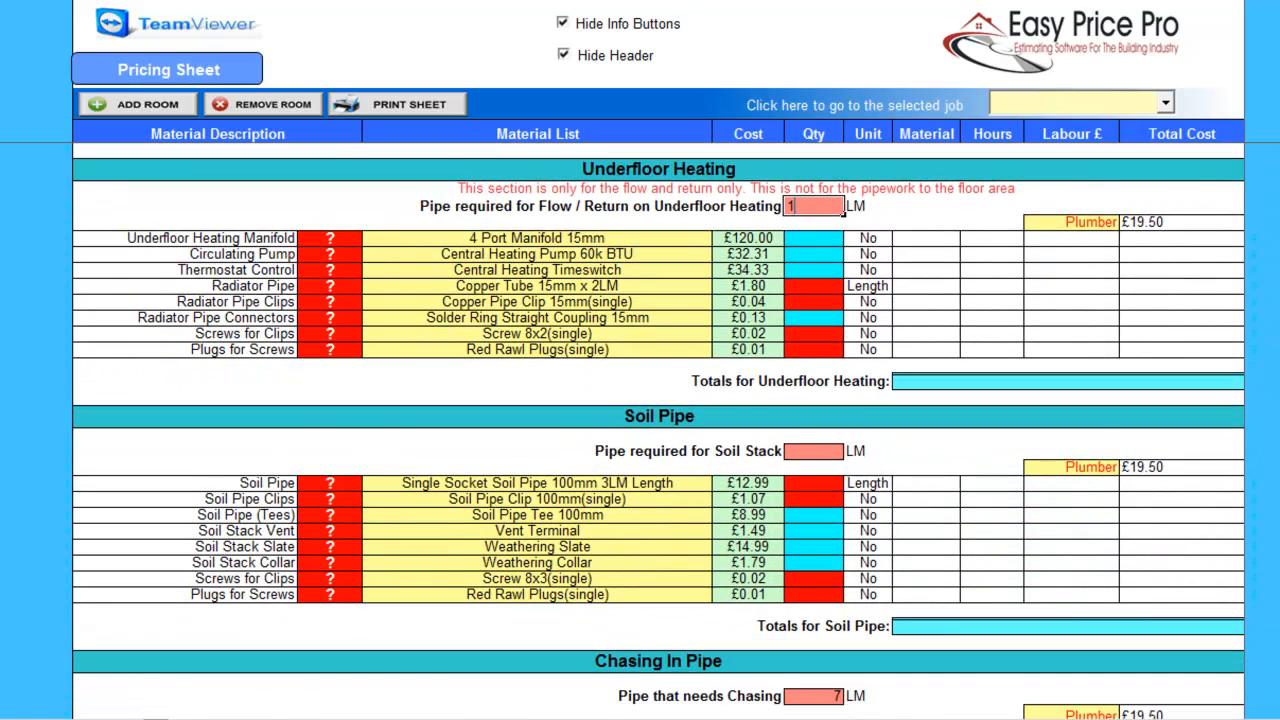
key("Return")
type("1")
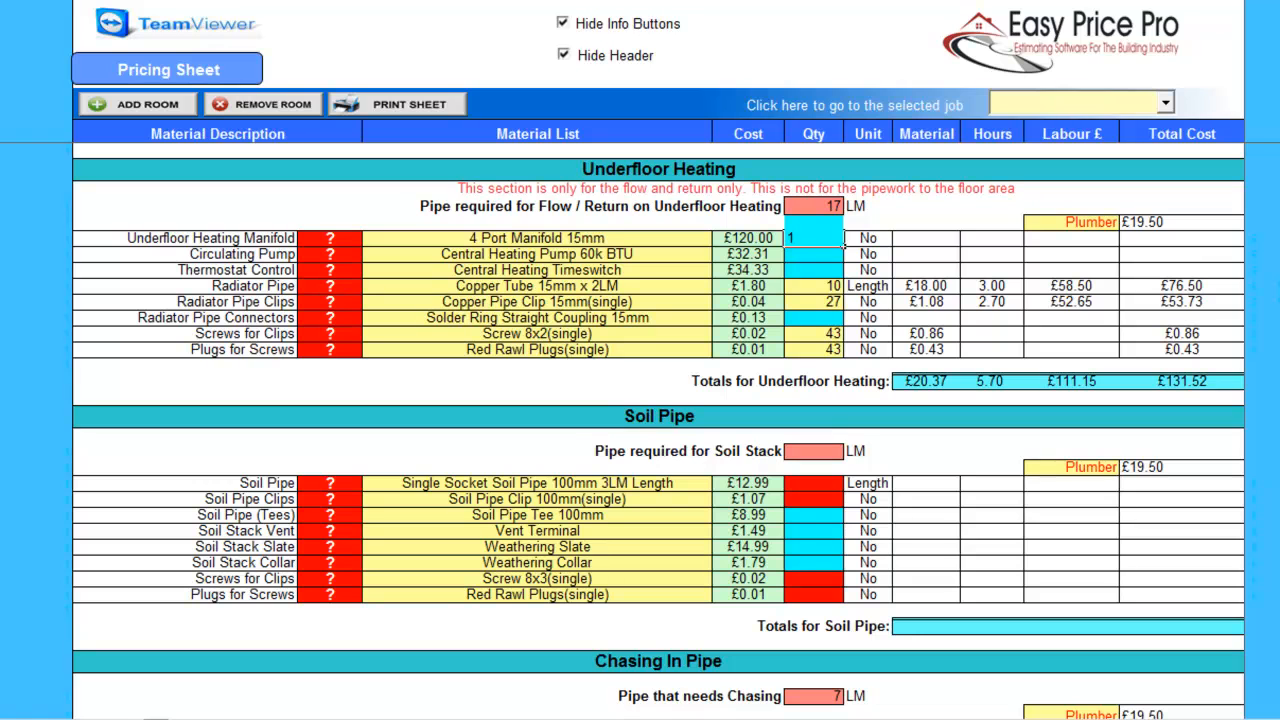
key("Return")
type("2")
key("Return")
type("1")
key("Return")
Enter a 16 LM soil stack with 2 tees, 1 vent and 2 weathering slates.
left_click(842, 455)
type("16")
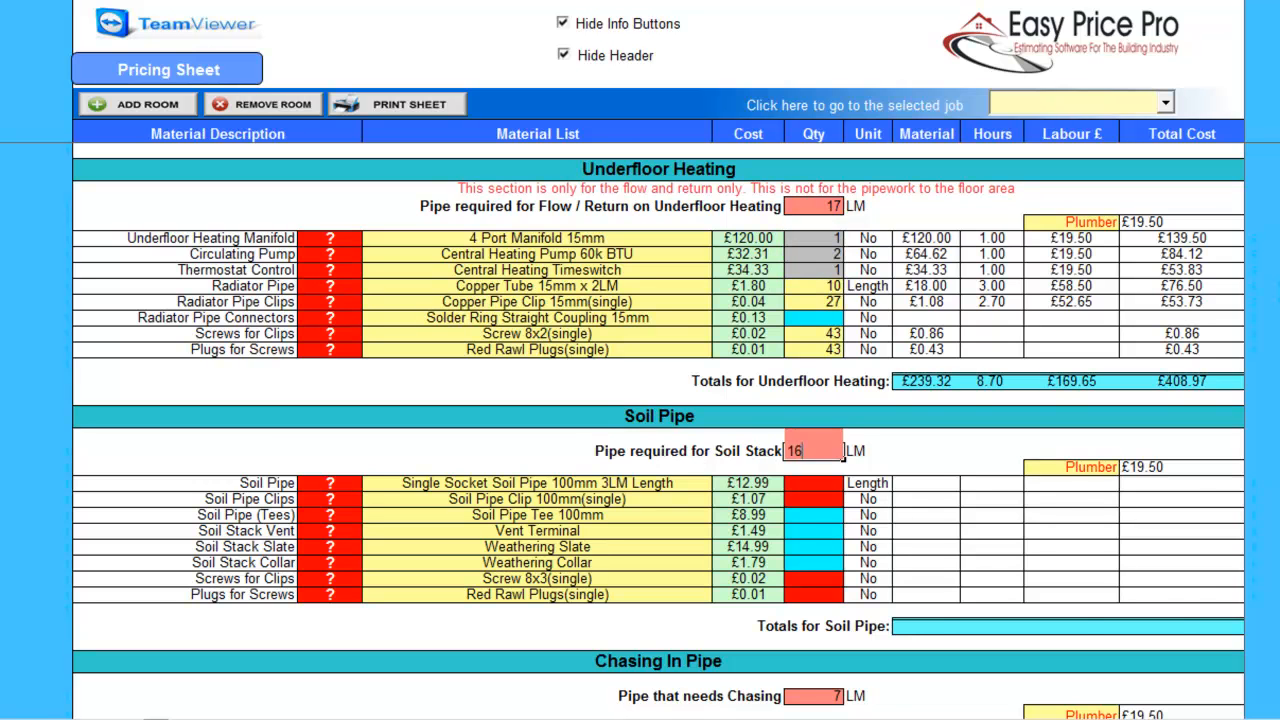
key("Return")
left_click(843, 519)
type("2")
key("Return")
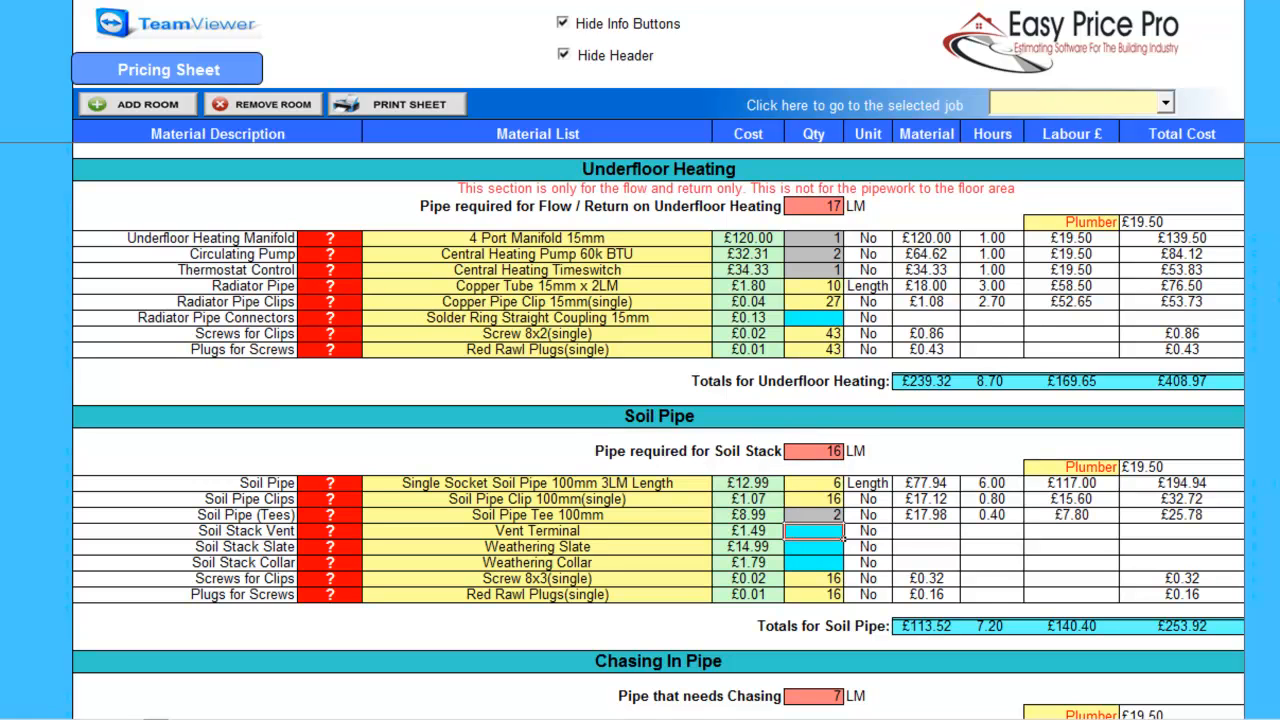
type("1")
key("Return")
type("2")
key("Return")
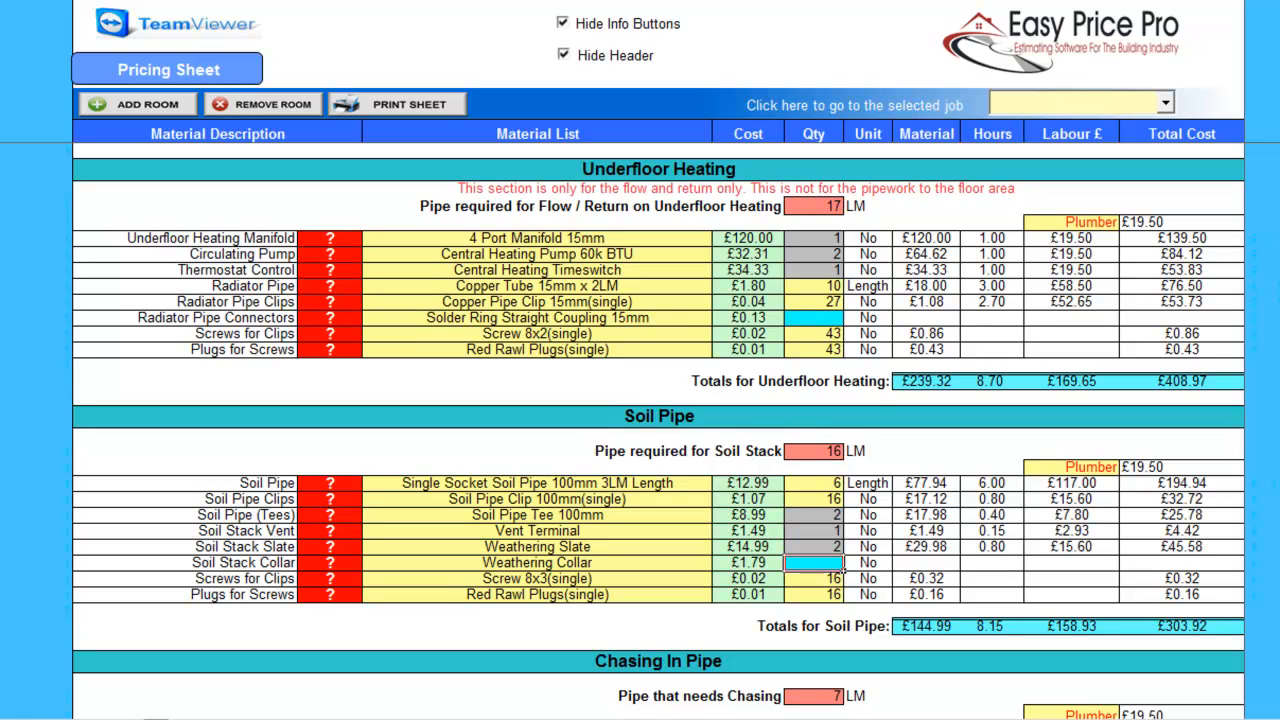
Check the Weathering Slate product preview for the soil stack.
left_click(356, 549)
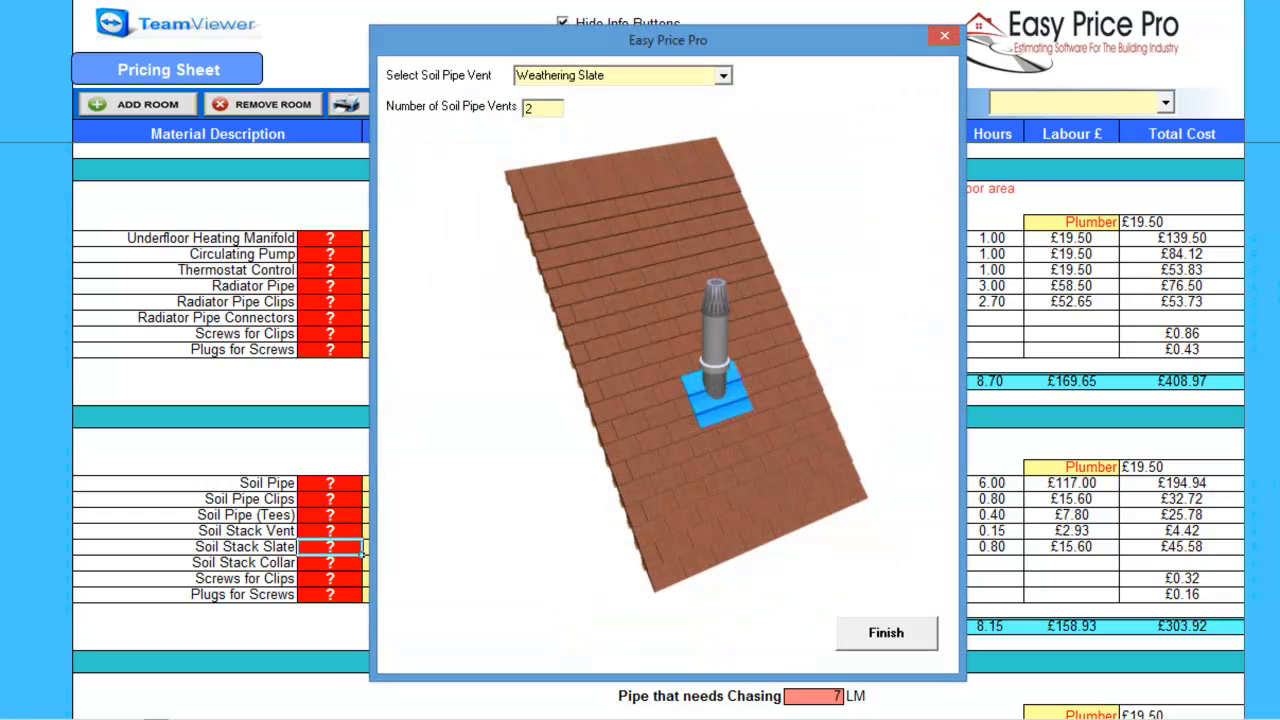
left_click(882, 633)
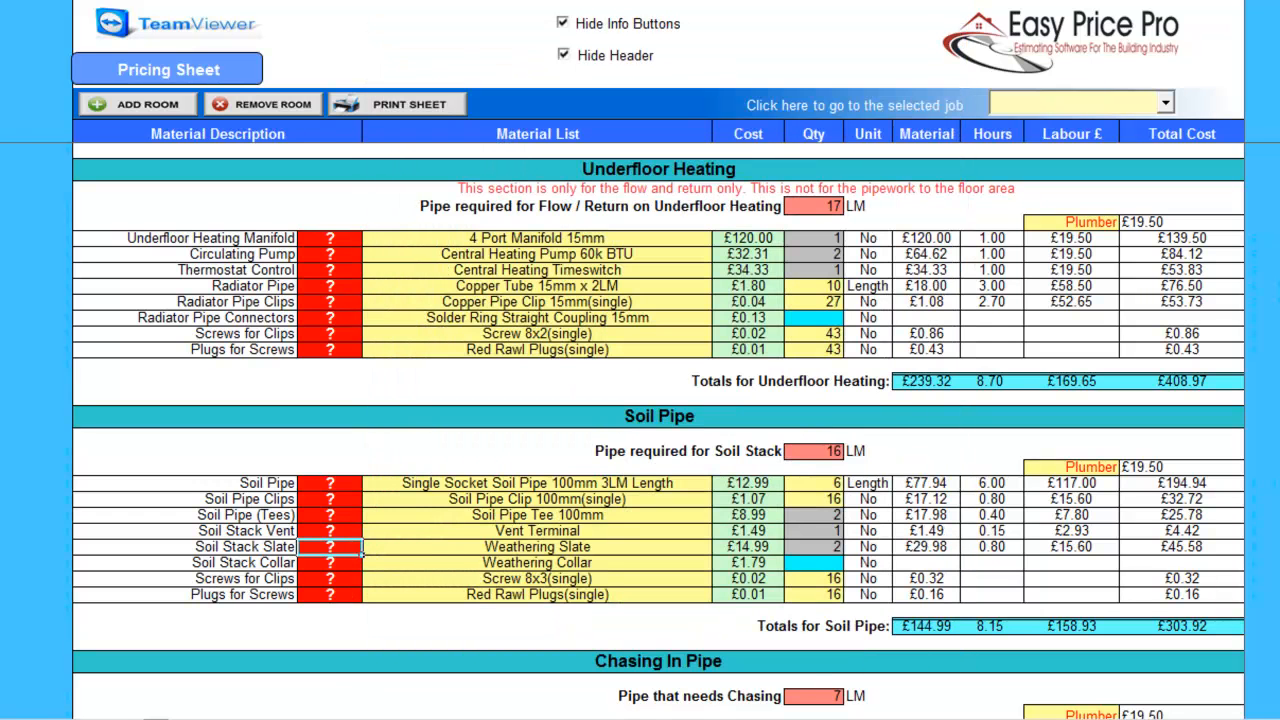
scroll(658, 430, "down", 7)
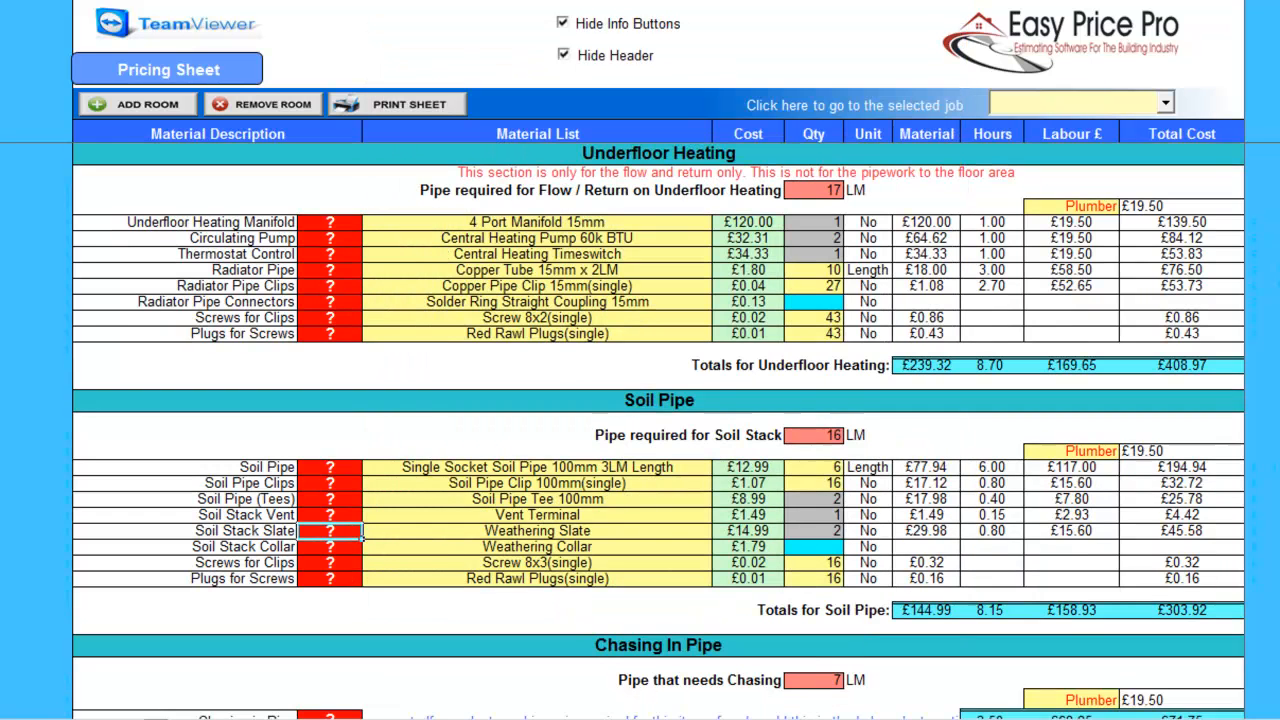
scroll(658, 430, "down", 3)
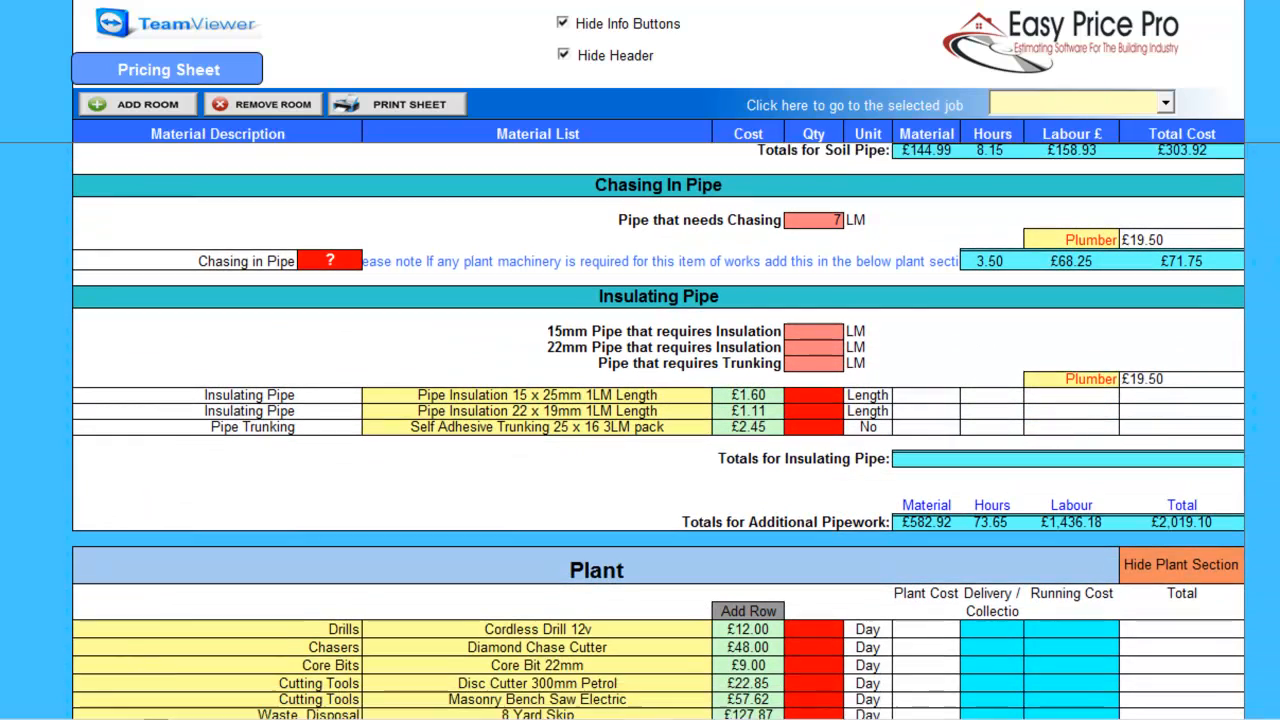
Add 44 LM of 15mm and 18 LM of 22mm pipe insulation.
left_click(814, 316)
type("44")
key("Return")
type("18")
key("Return")
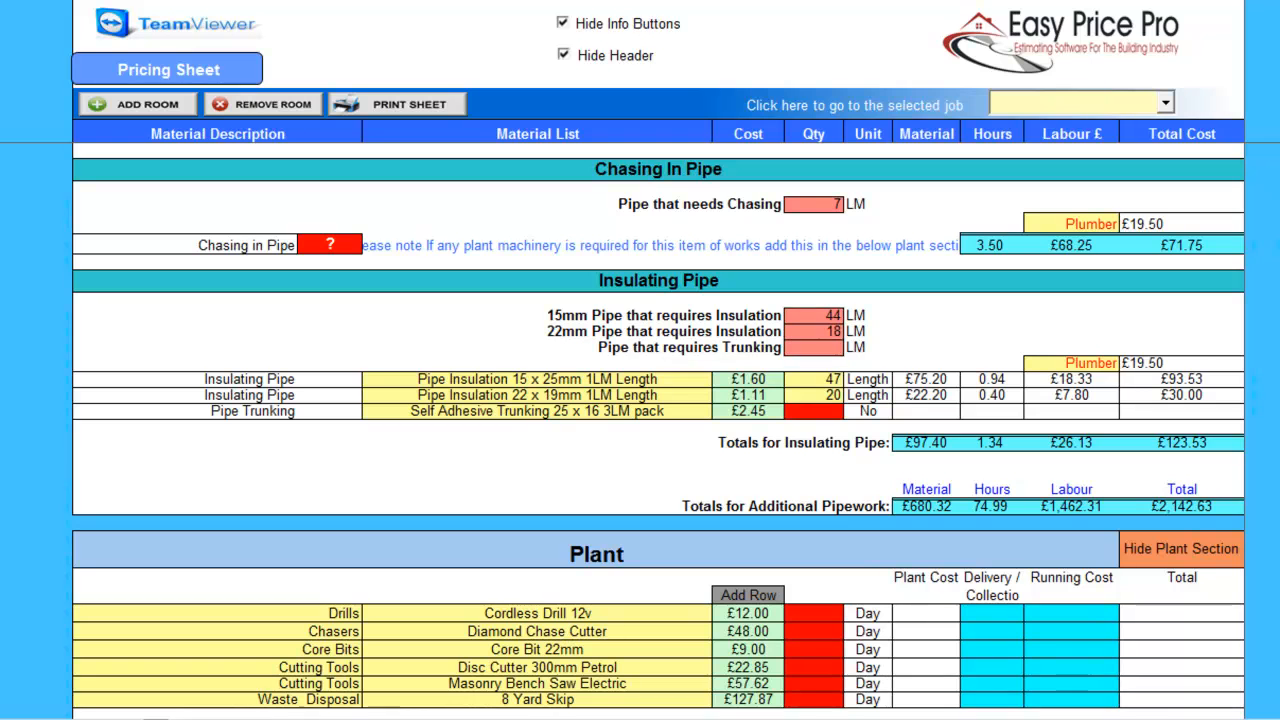
Hire the cordless drill, chase cutter and core bit for 1 day each.
scroll(658, 430, "down", 4)
scroll(658, 430, "down", 2)
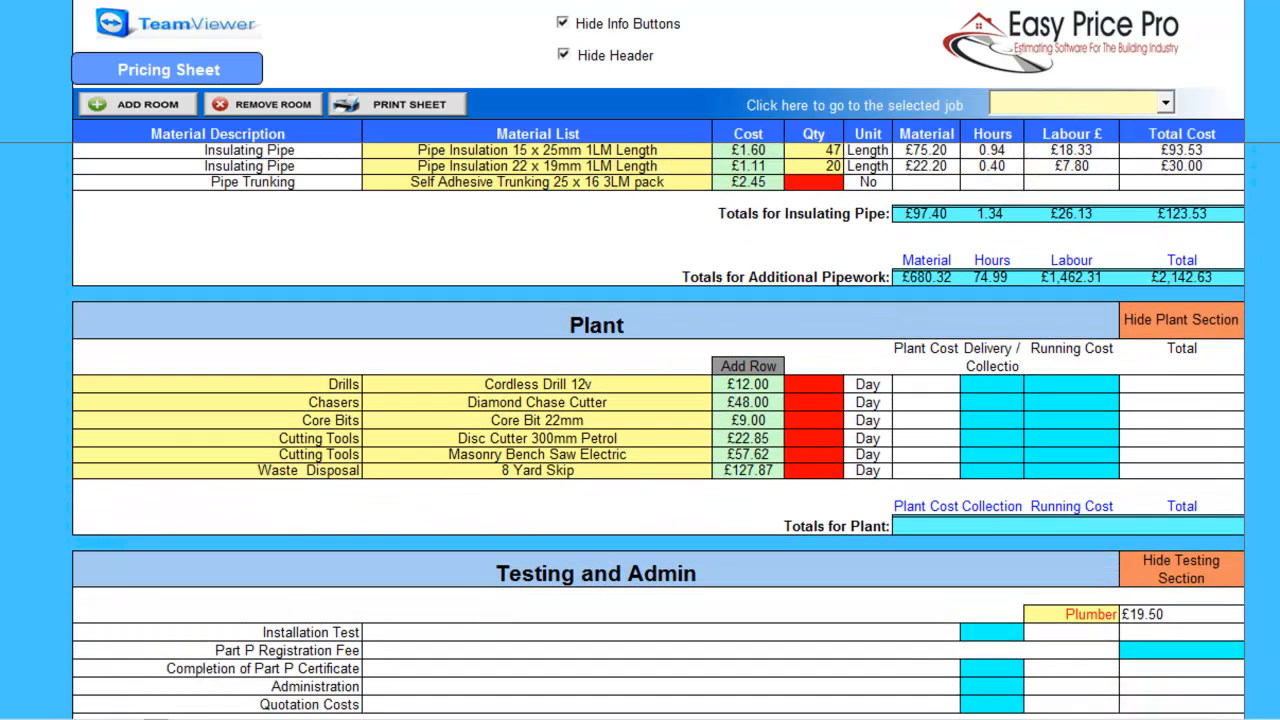
left_click(814, 353)
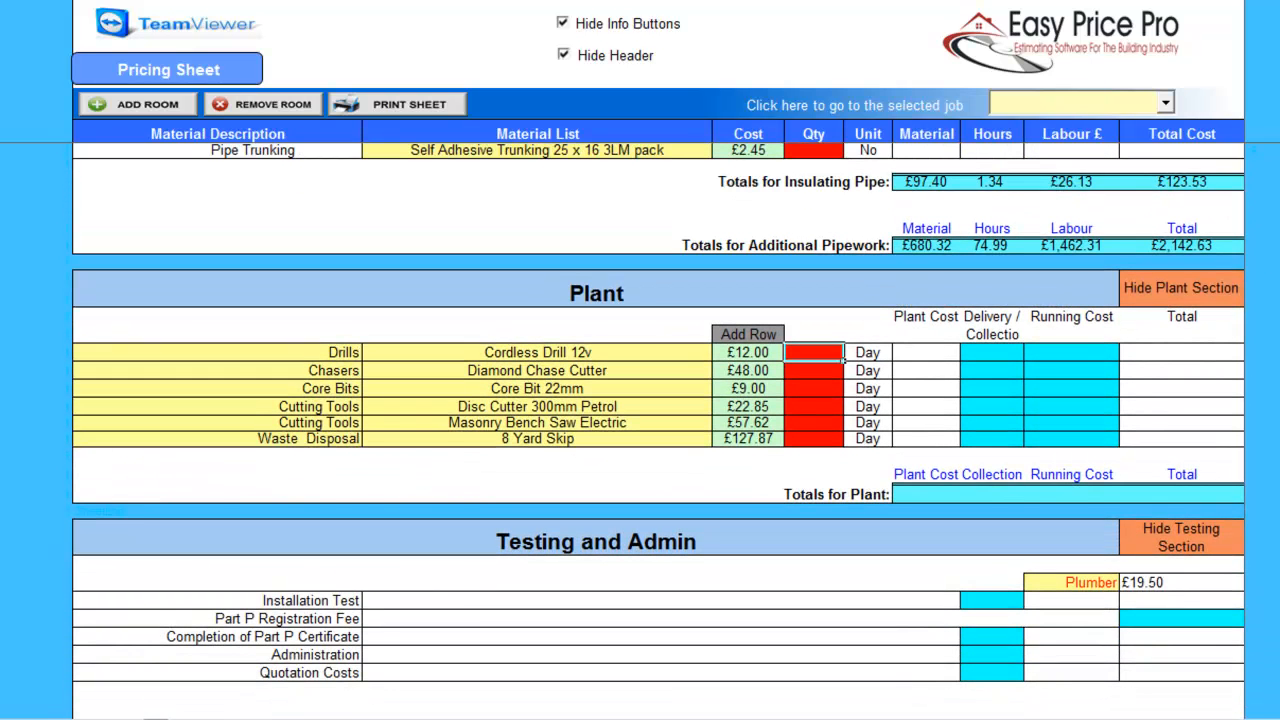
type("1")
key("Return")
type("1")
key("Return")
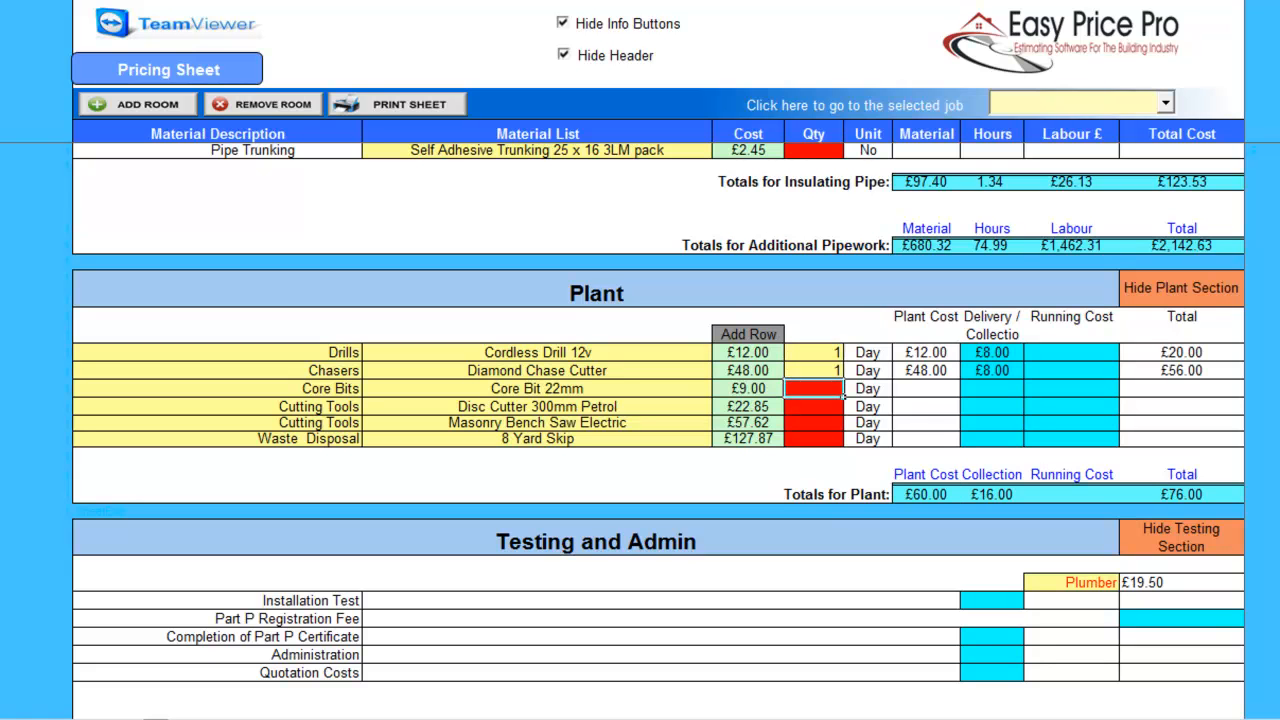
type("1")
key("Return")
Commit one day of disc cutter hire and enter 2 hours of installation testing.
type("1")
key("Return")
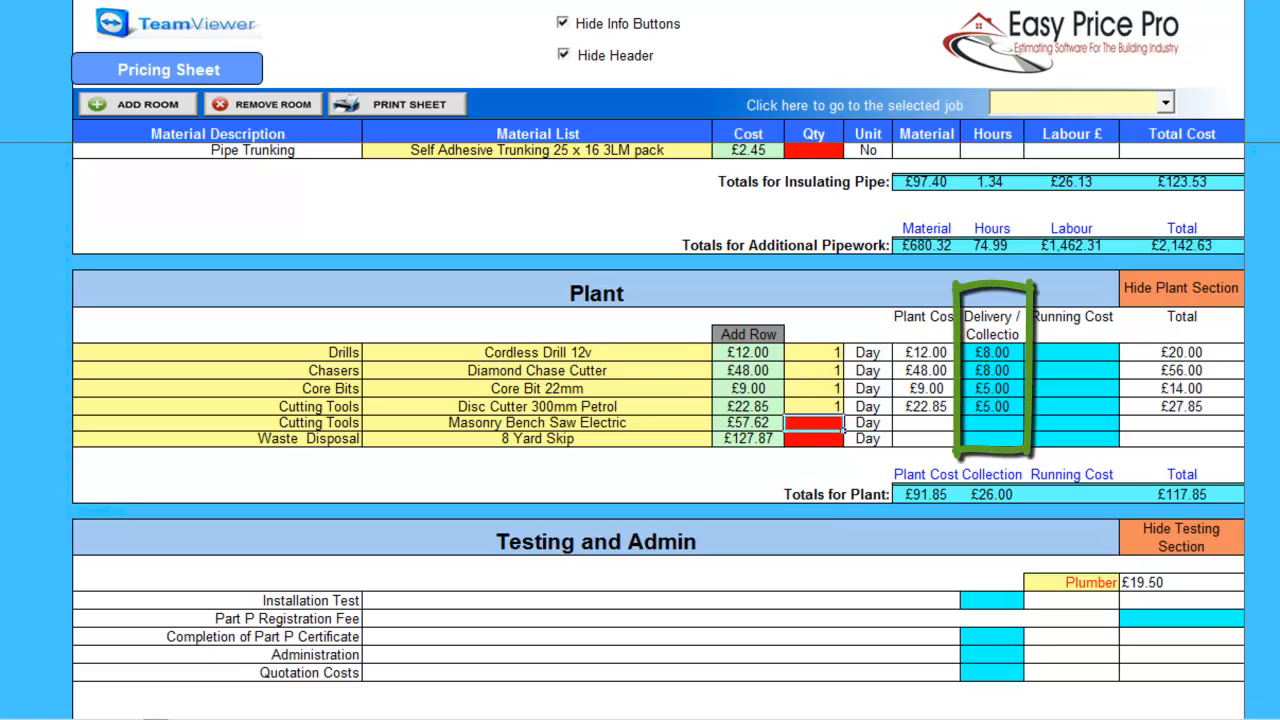
scroll(658, 430, "down", 3)
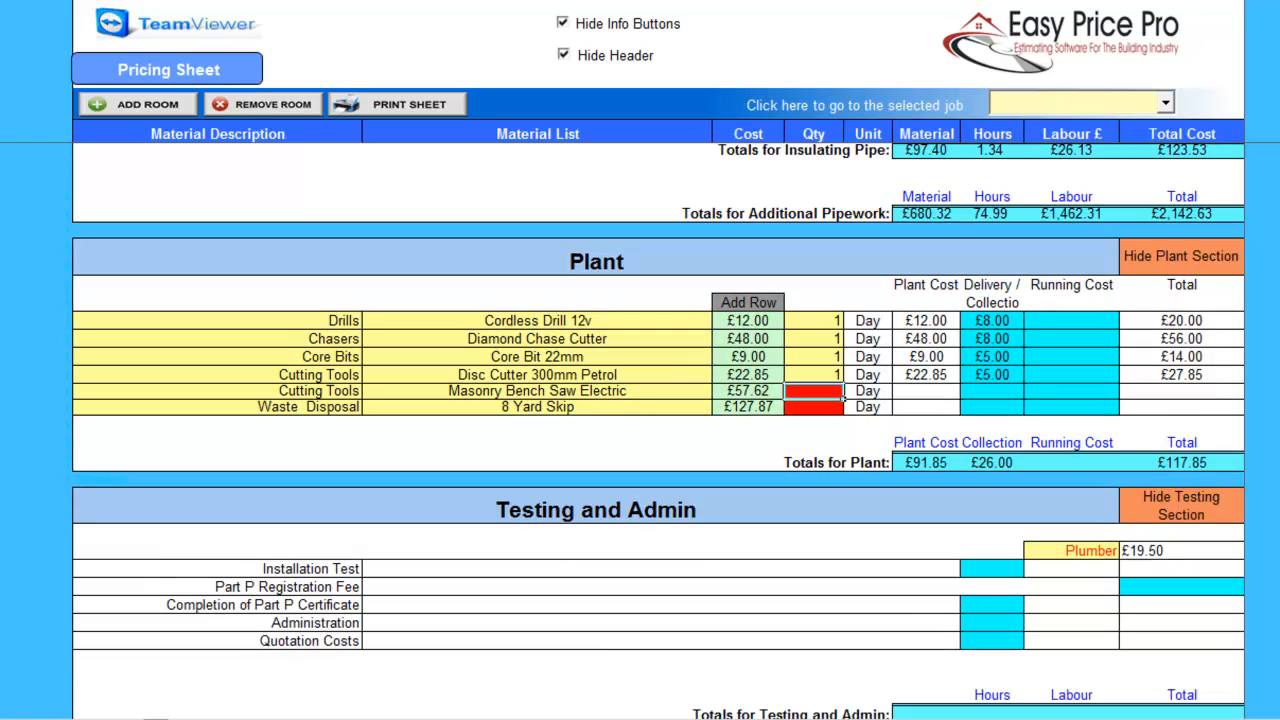
left_click(1020, 460)
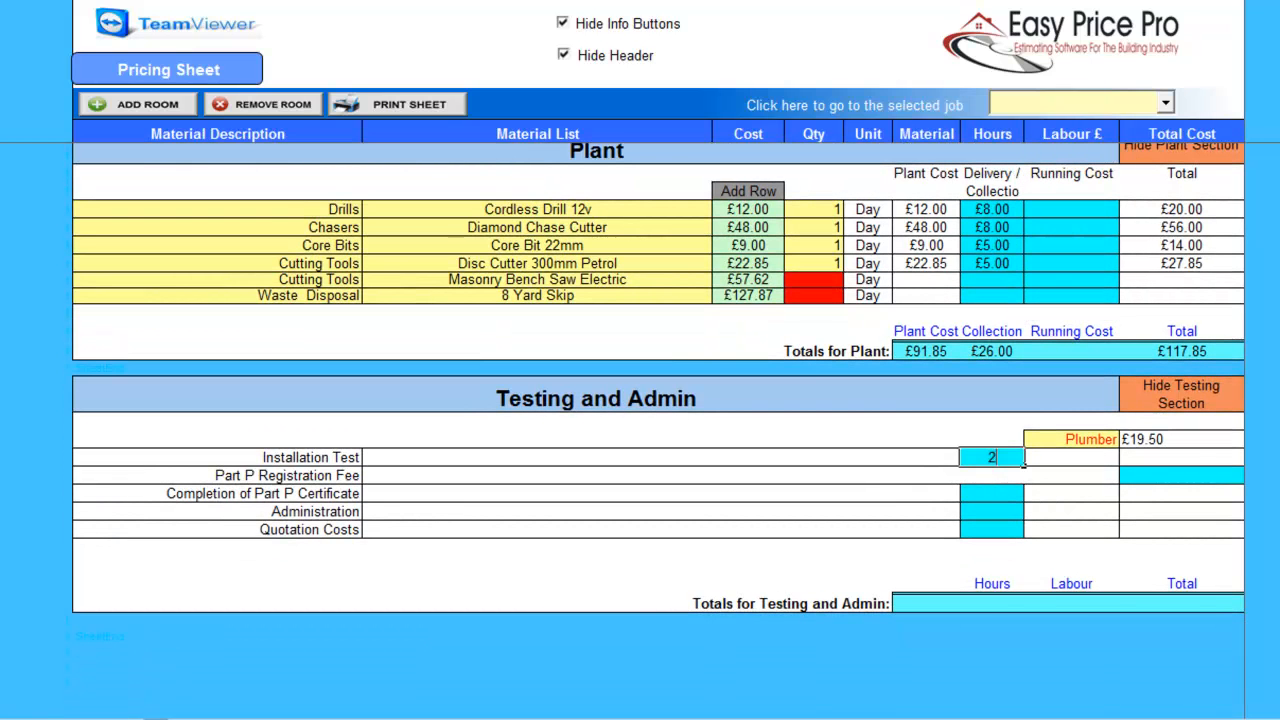
key("Return")
Add the £110.00 Part P registration fee and 1 hour for the Part P certificate.
left_click(1181, 476)
type("1")
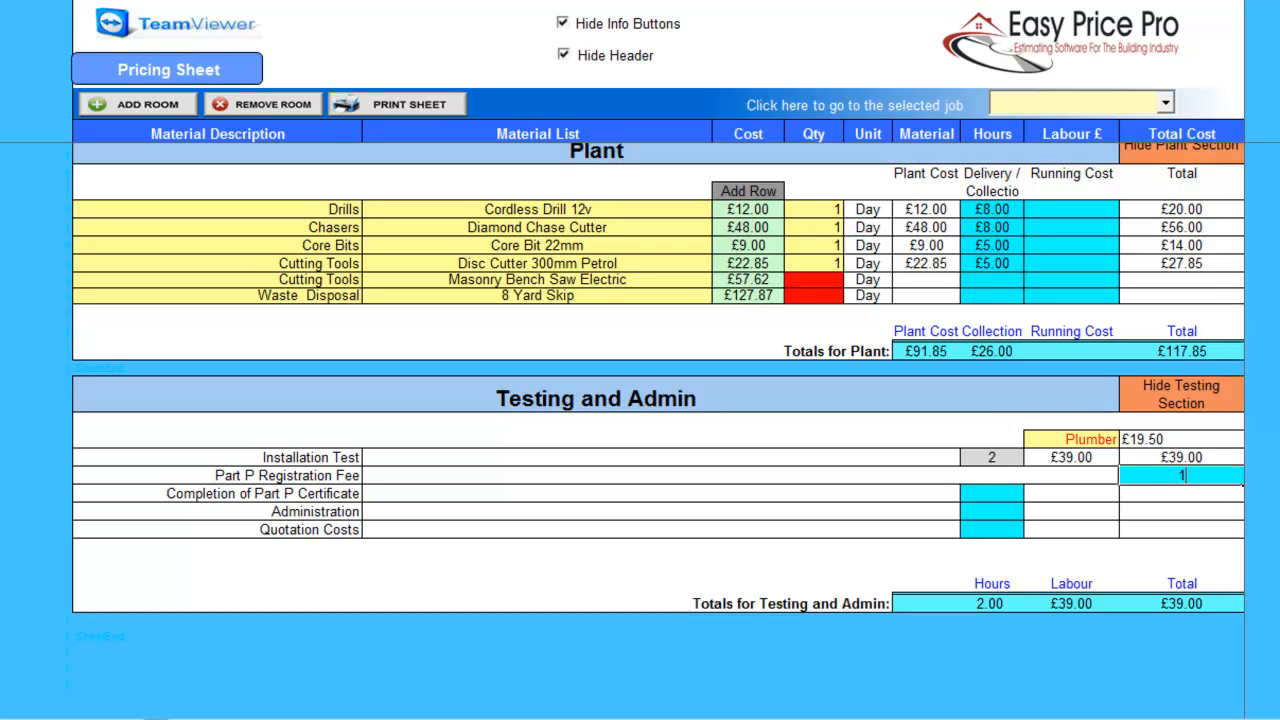
type("10.00")
key("Return")
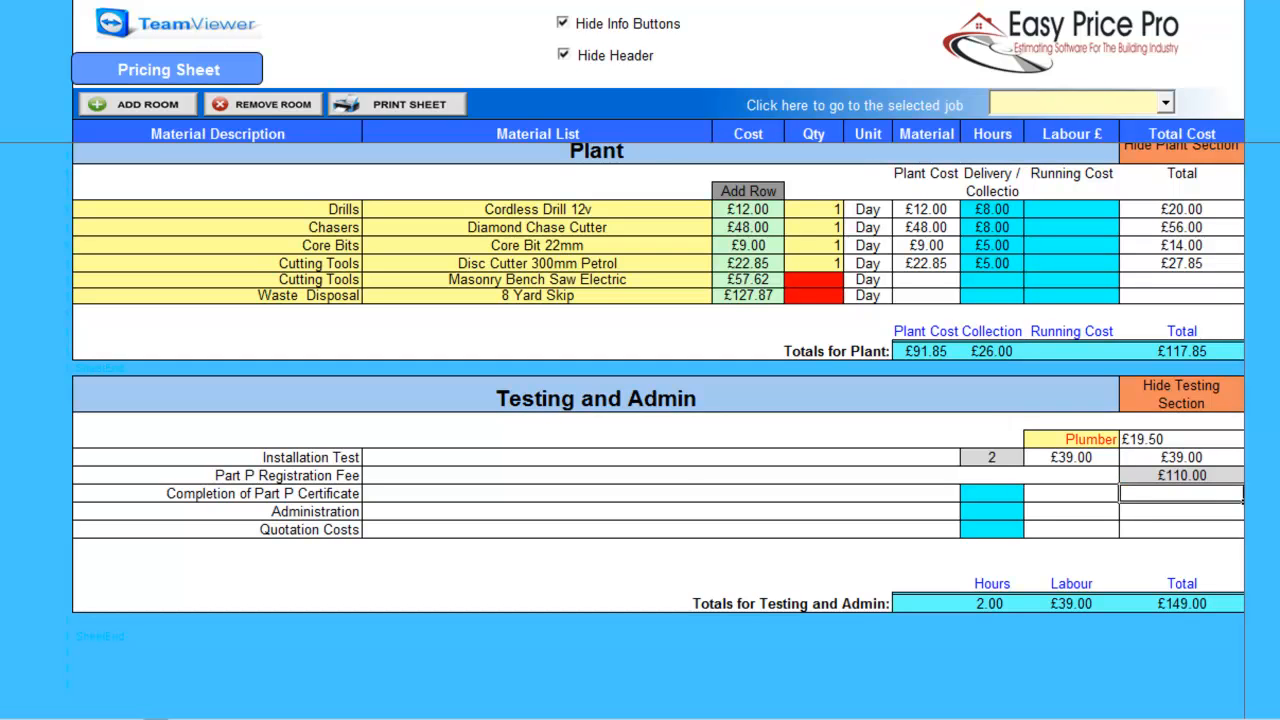
left_click(992, 494)
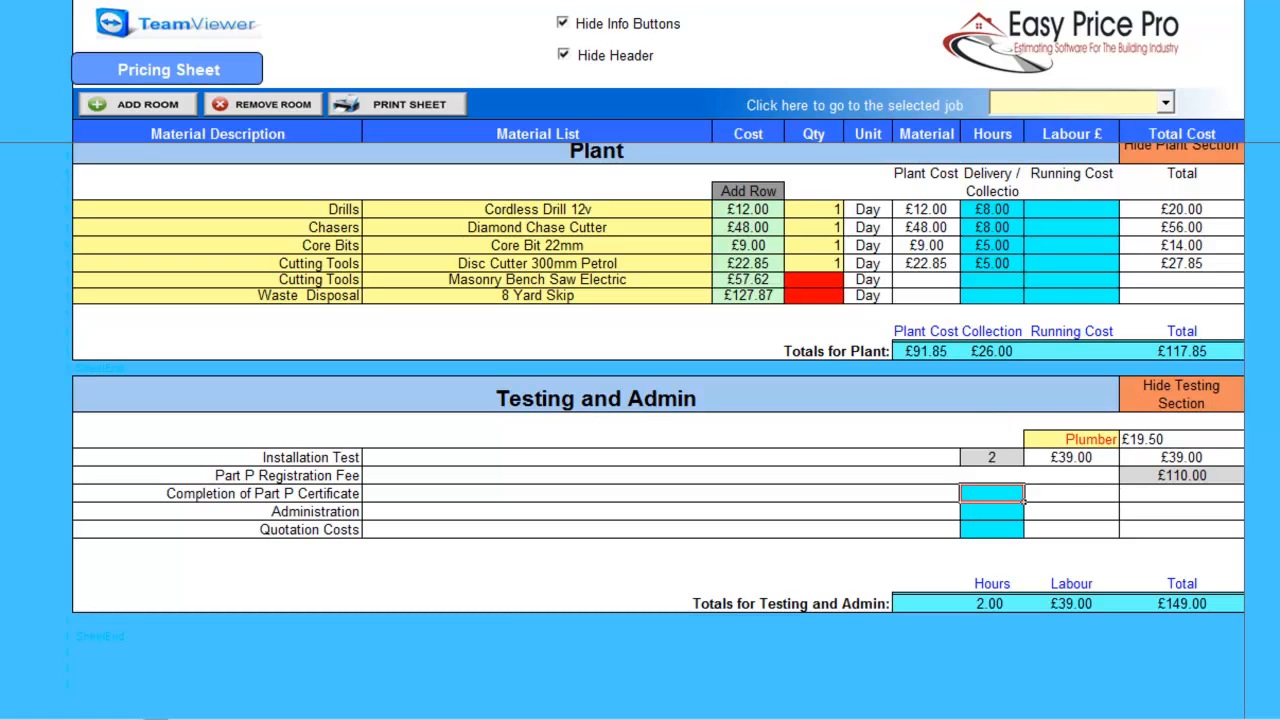
type("1")
key("Return")
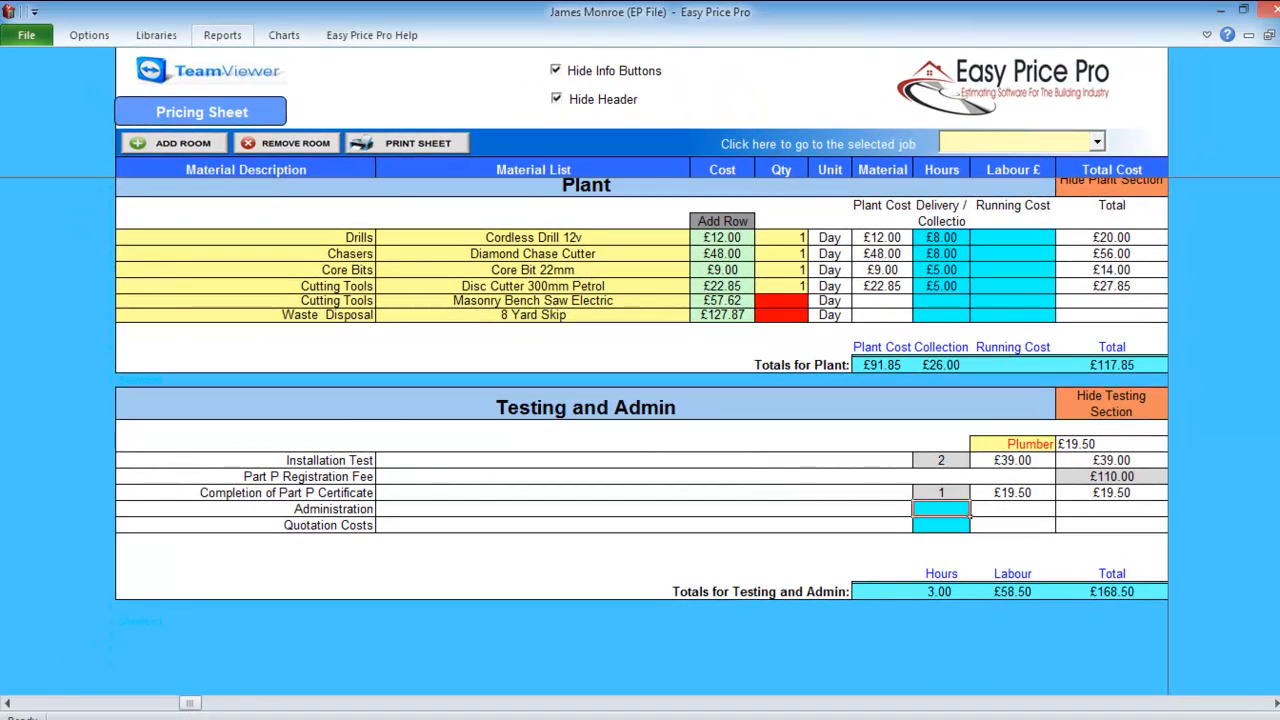
left_click(222, 35)
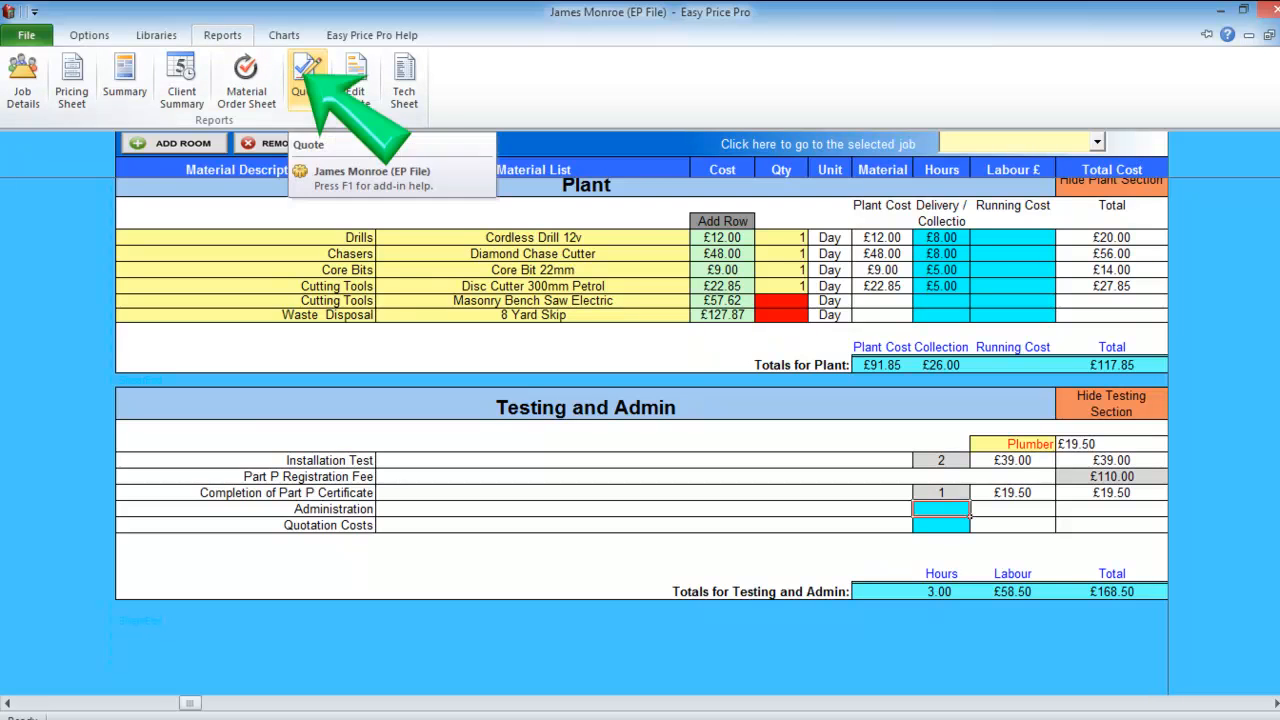
Generate the Written Quote and read through its letter, room item lists, £12,983.10 total and acceptance slip.
left_click(306, 78)
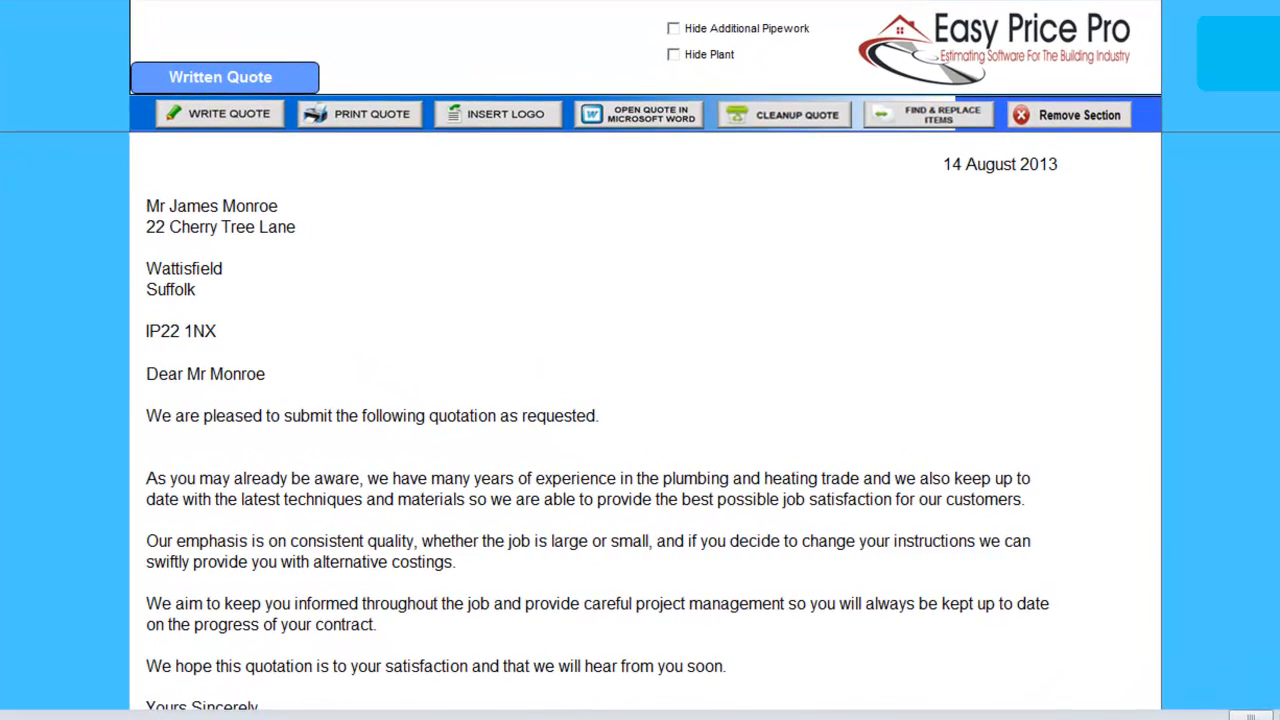
scroll(648, 420, "down", 11)
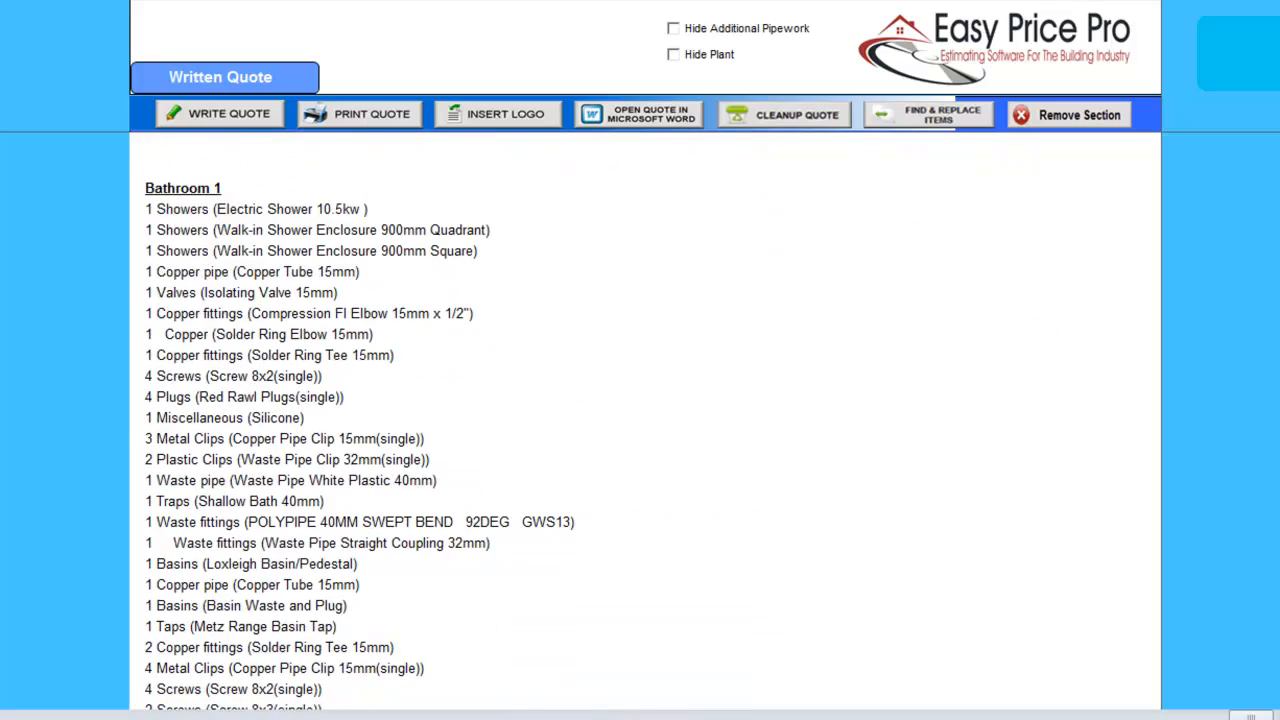
scroll(645, 420, "down", 15)
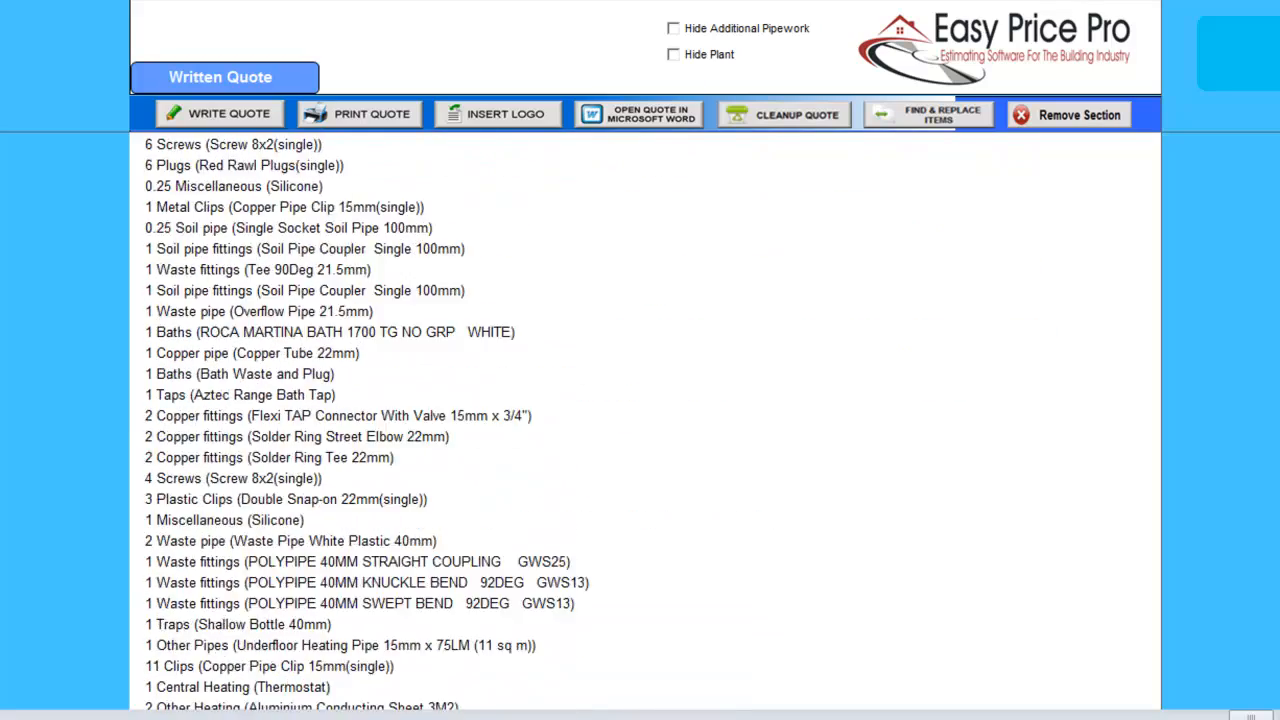
scroll(645, 420, "down", 15)
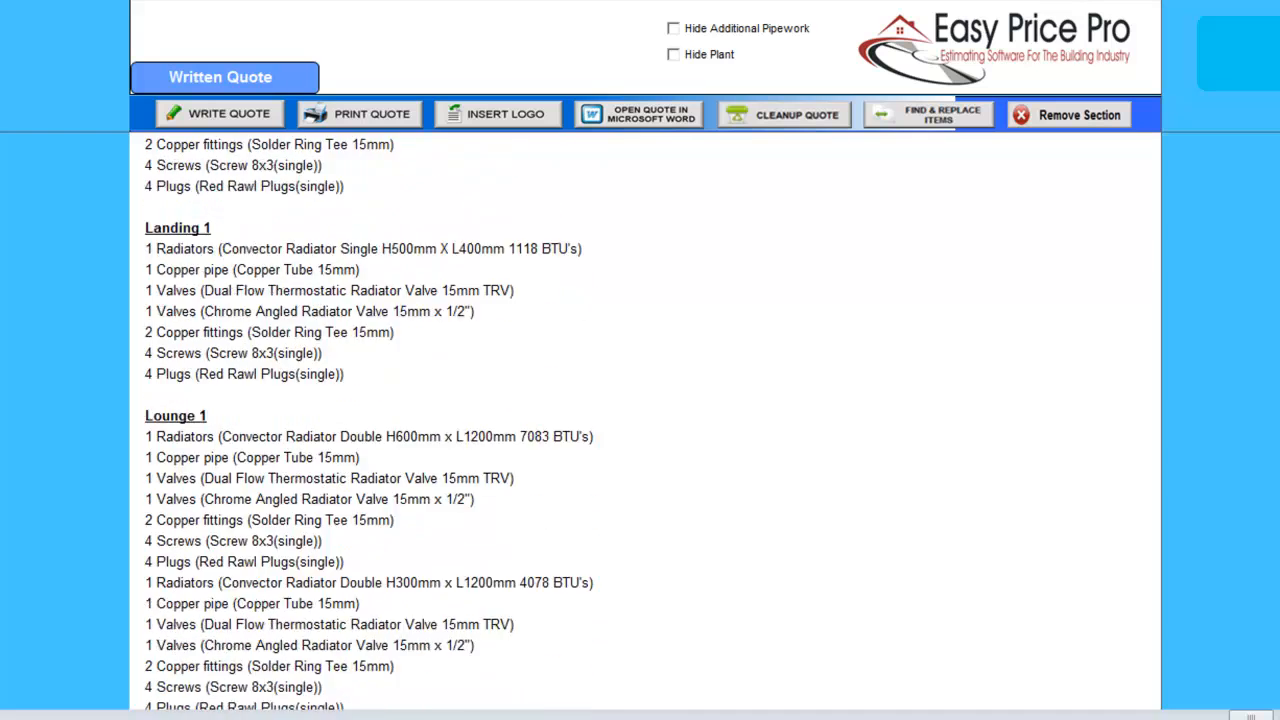
scroll(645, 420, "down", 10)
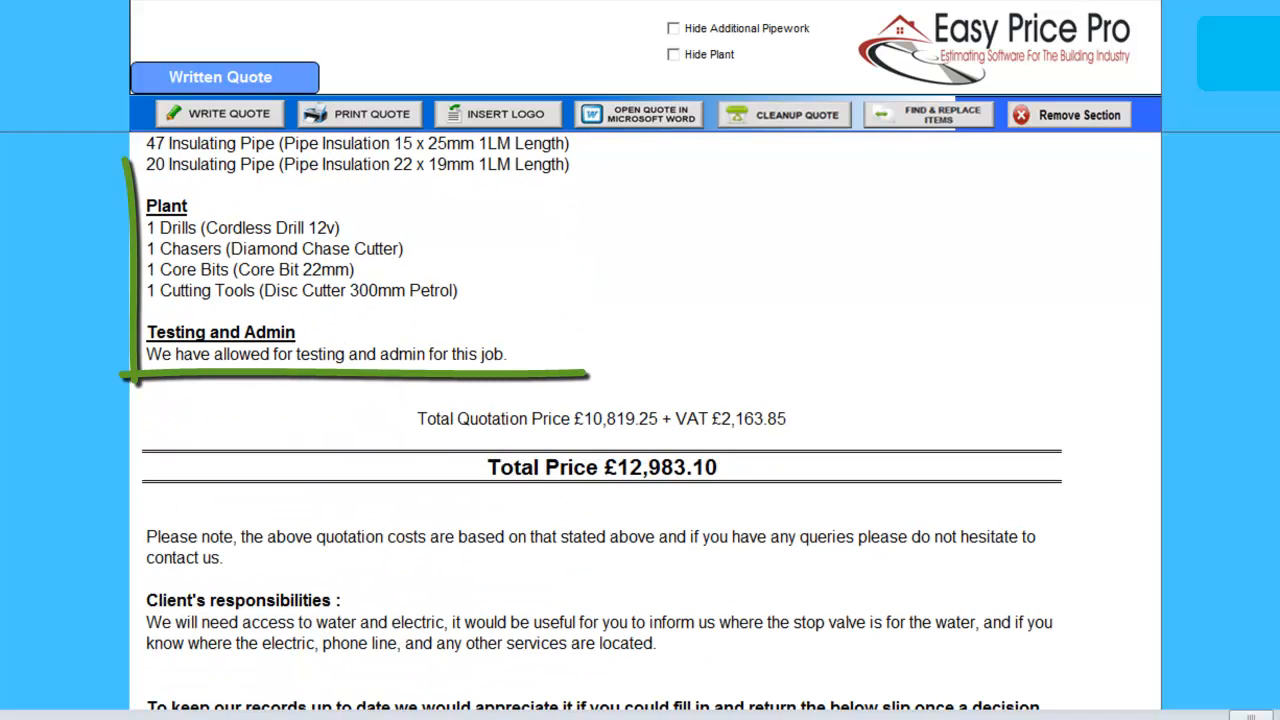
scroll(602, 424, "down", 1)
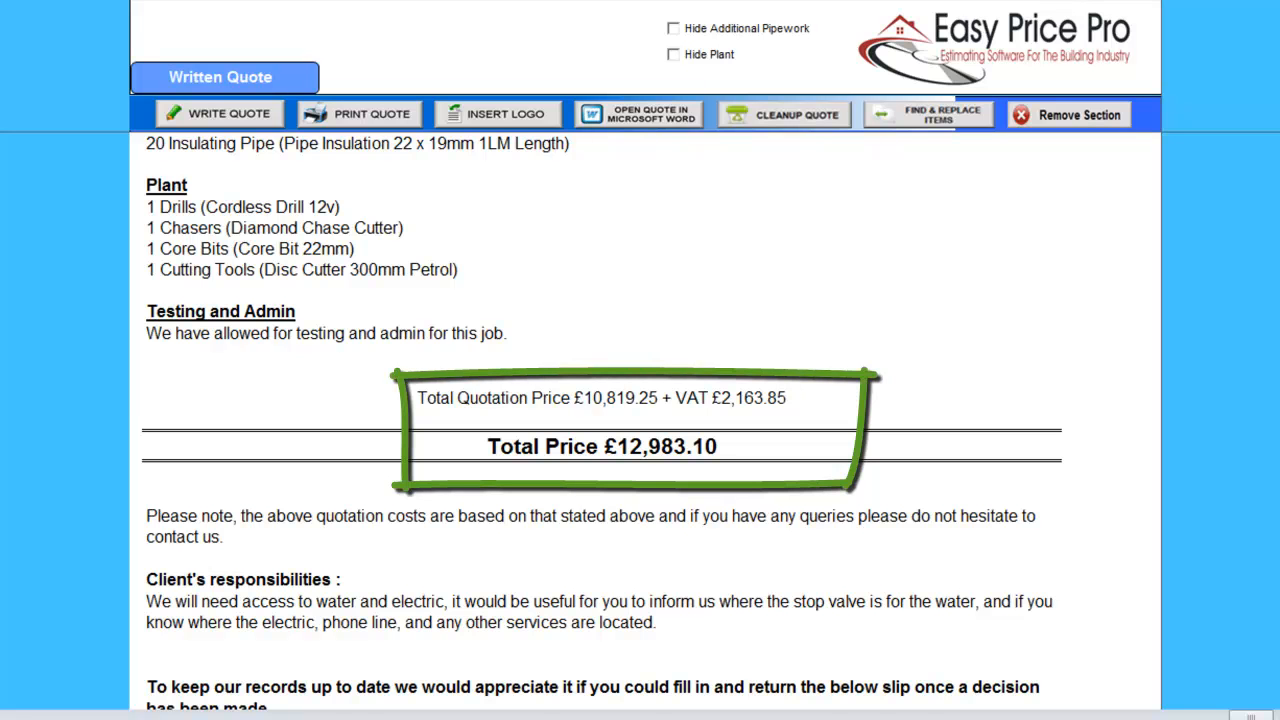
scroll(602, 420, "down", 10)
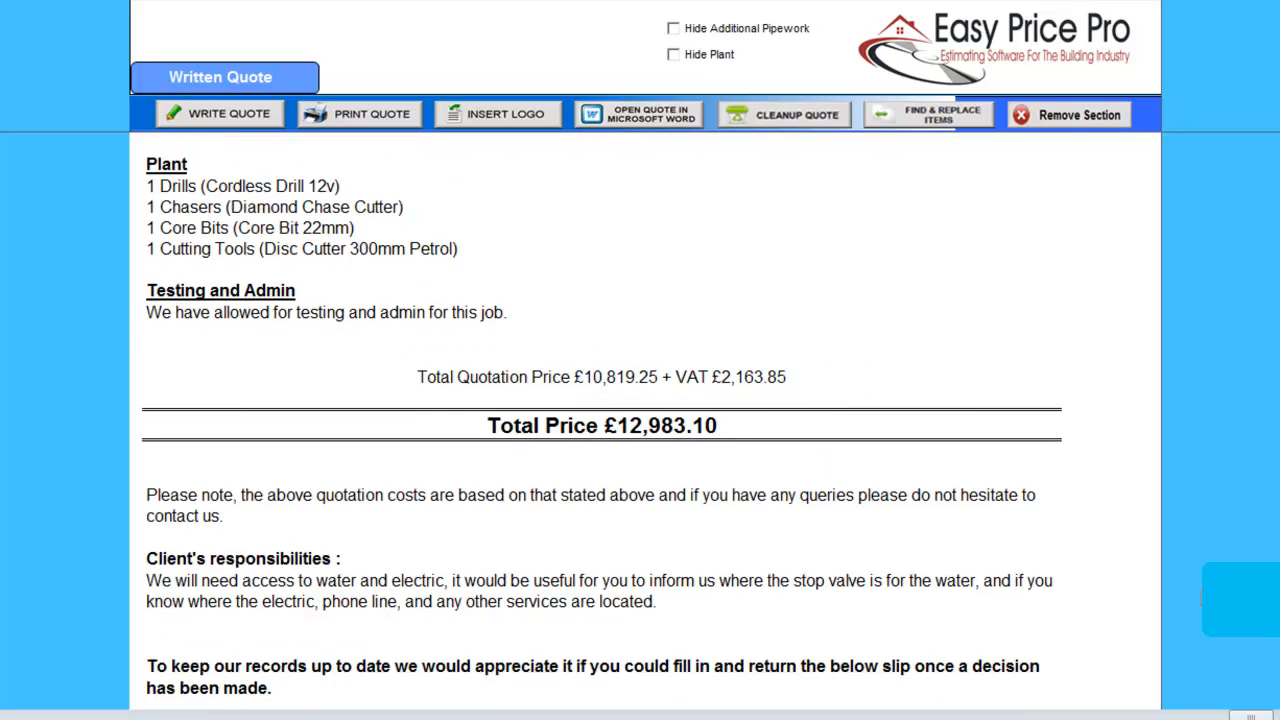
scroll(602, 420, "down", 4)
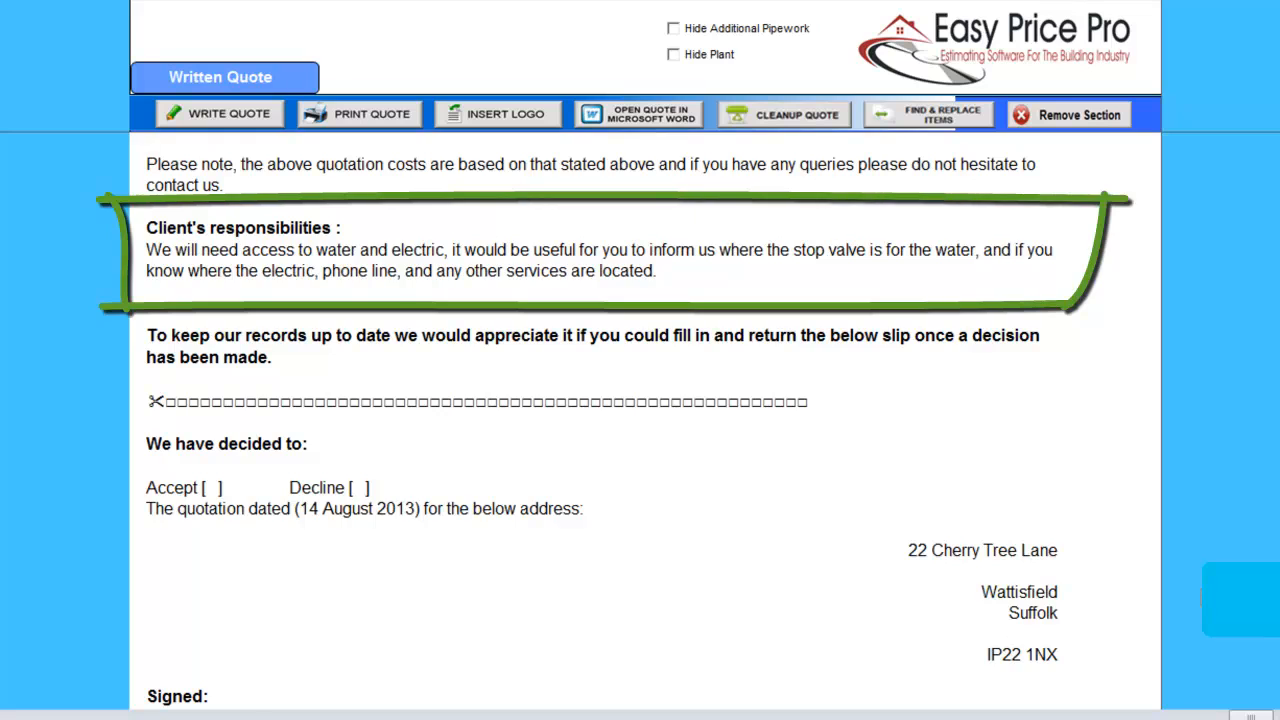
scroll(602, 420, "down", 7)
scroll(602, 420, "down", 10)
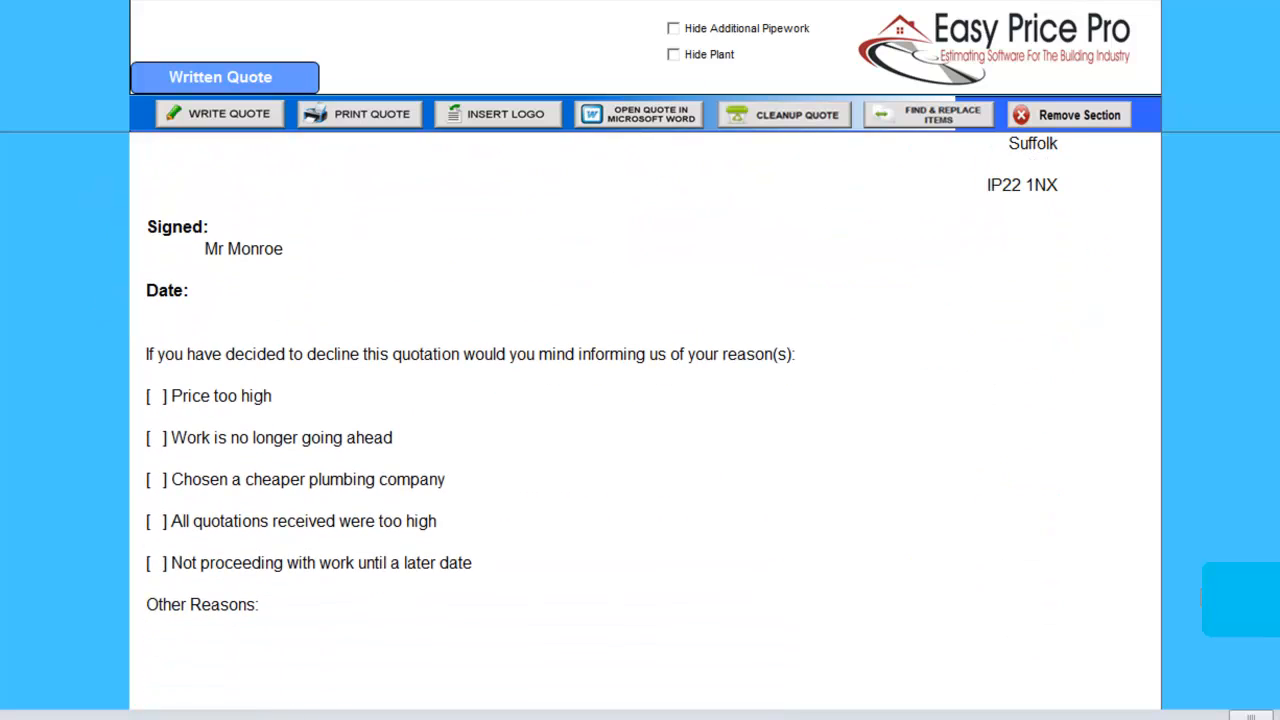
scroll(602, 420, "up", 20)
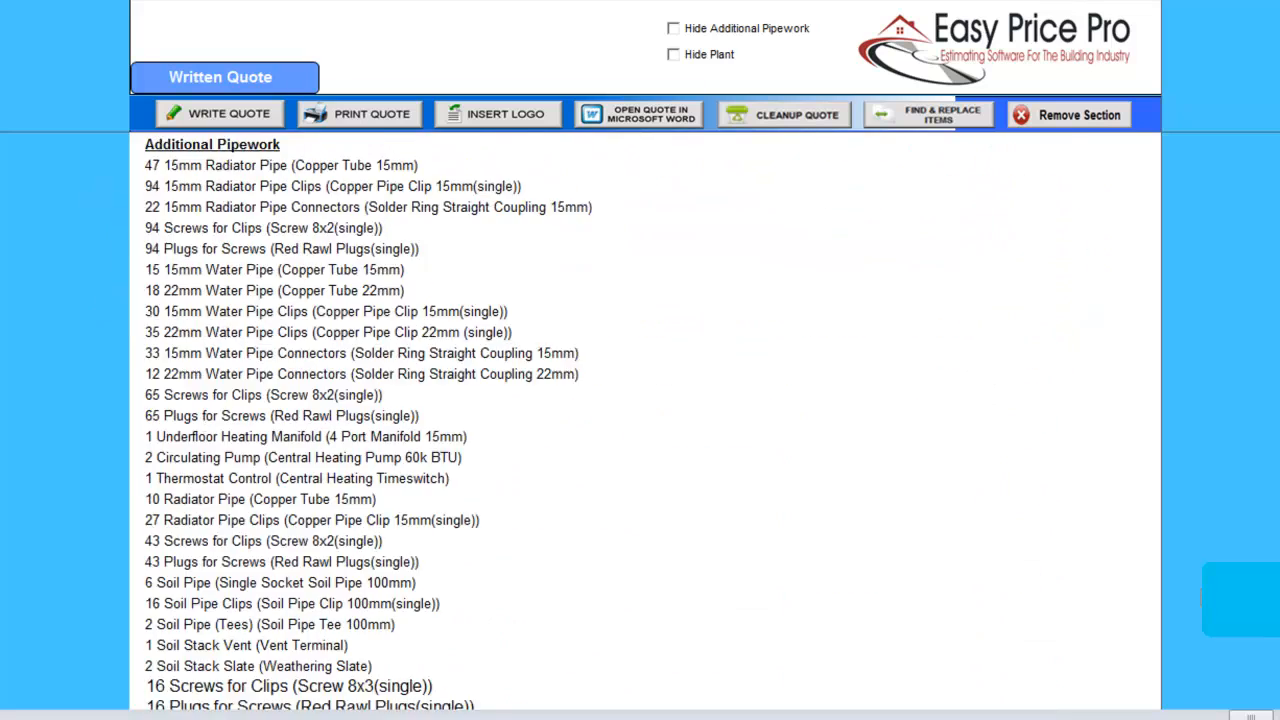
scroll(602, 420, "up", 20)
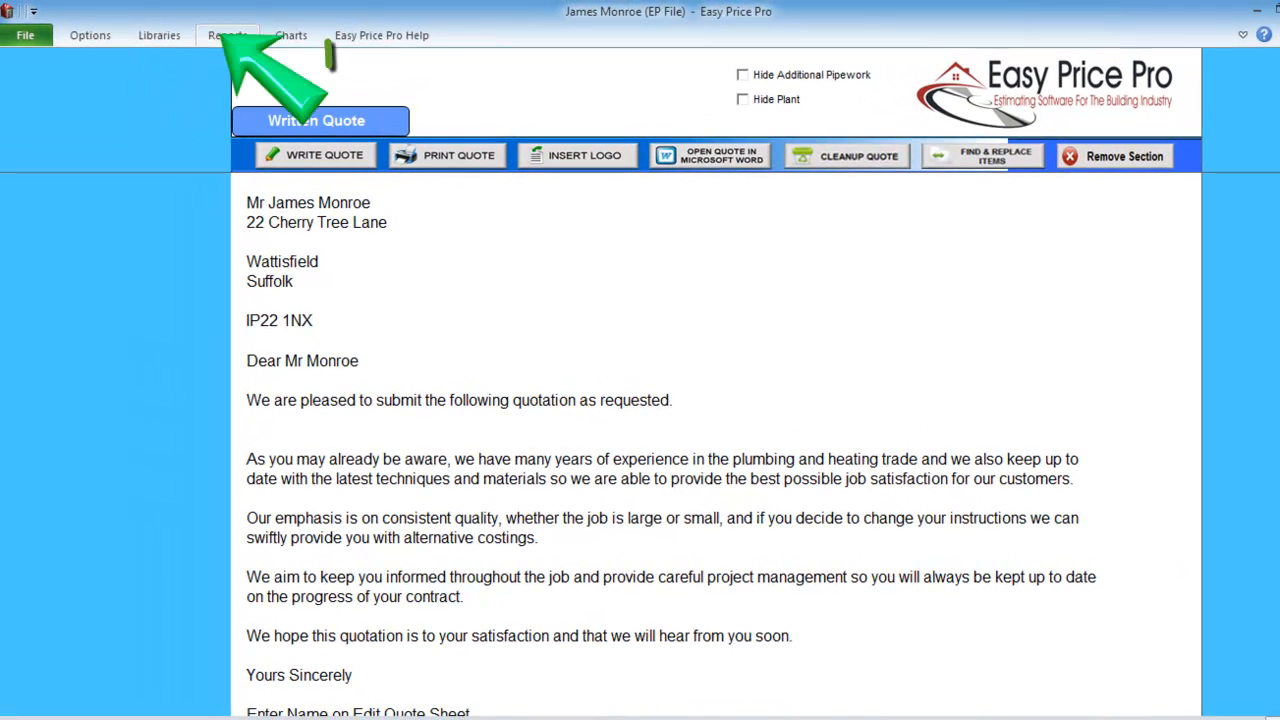
left_click(228, 35)
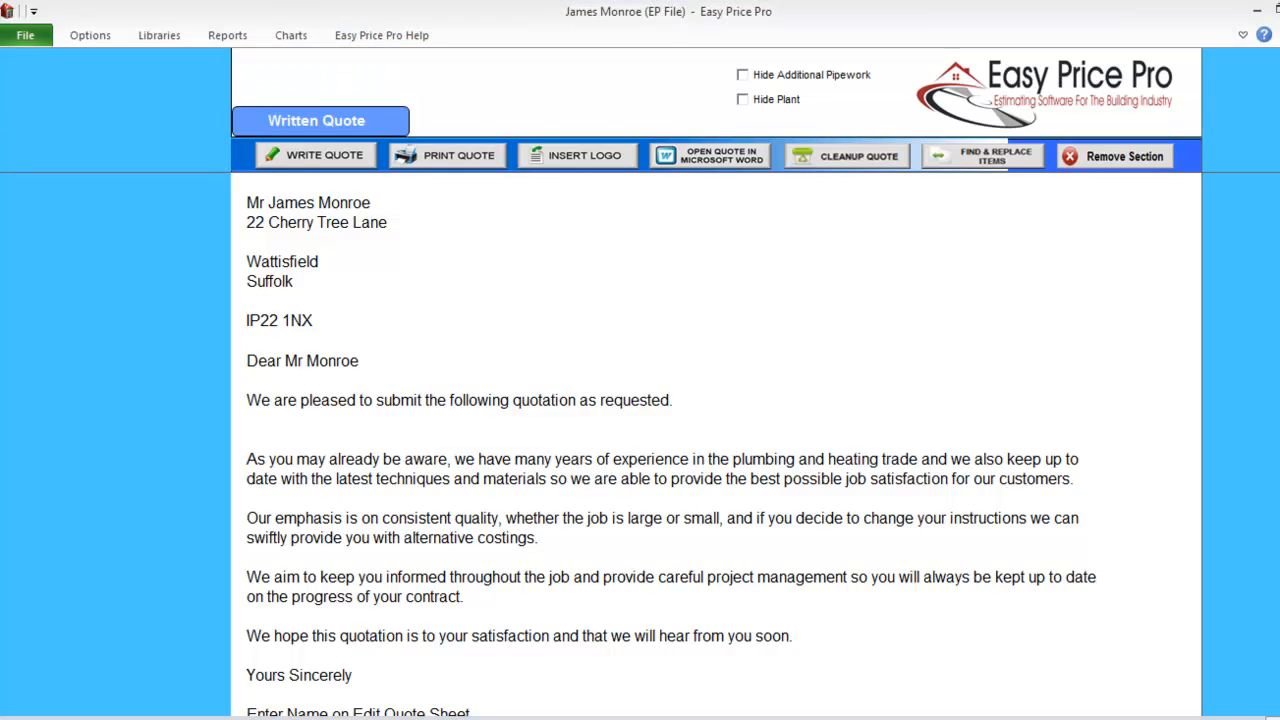
Open the job's Summary Sheet and scroll down to the markup panel.
left_click(228, 35)
left_click(126, 80)
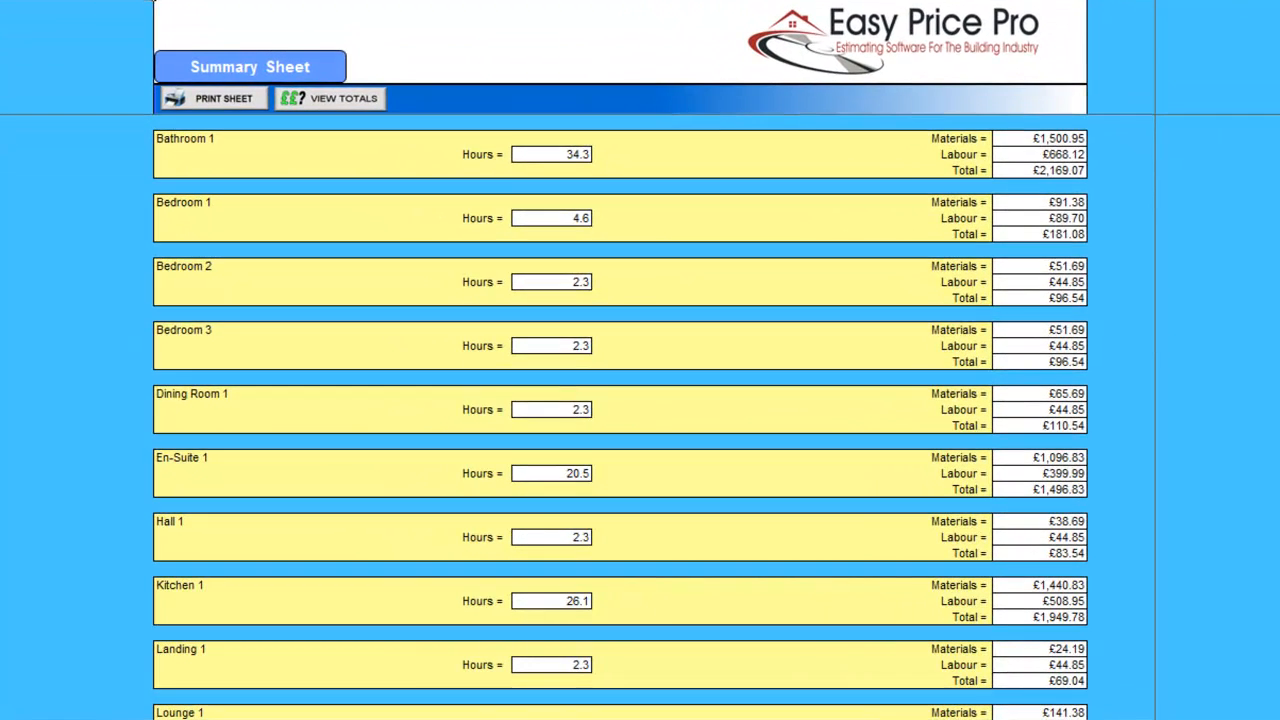
scroll(620, 416, "down", 15)
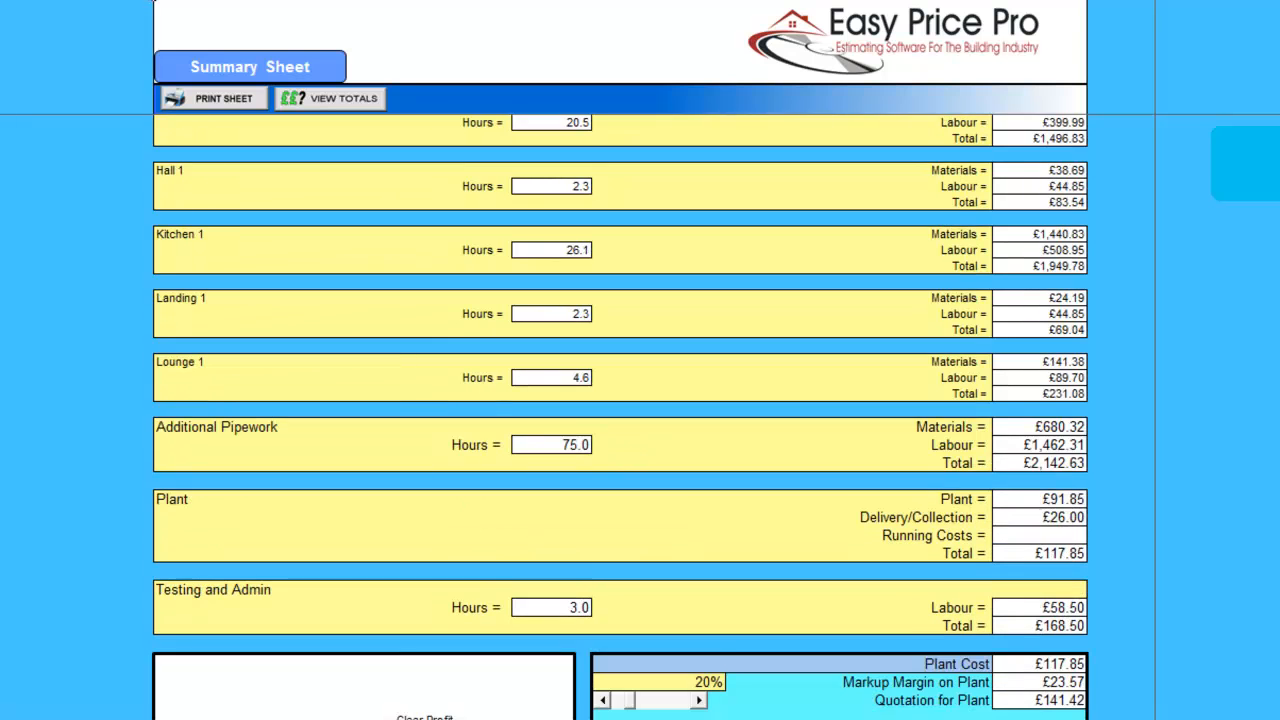
scroll(620, 416, "down", 5)
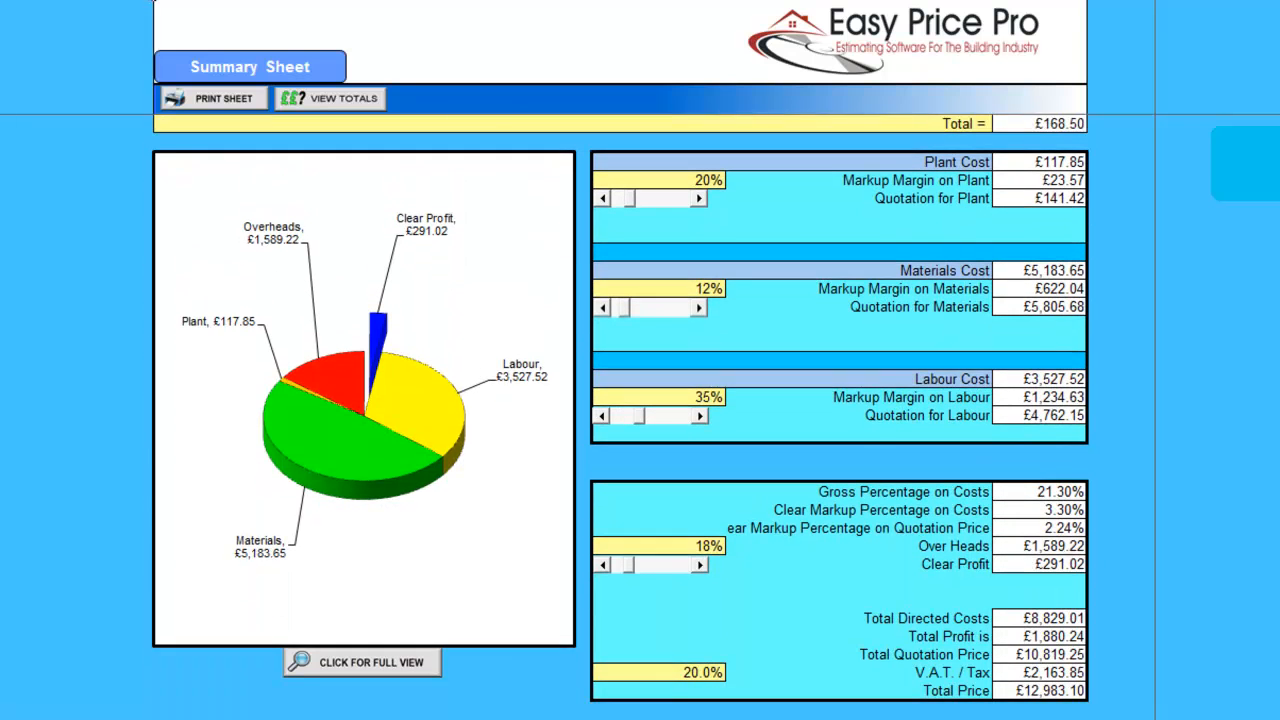
Set markups to 21% plant, 14% materials, 33% labour and 16% overheads, totalling £13,024.26.
left_click(699, 181)
left_click(699, 290)
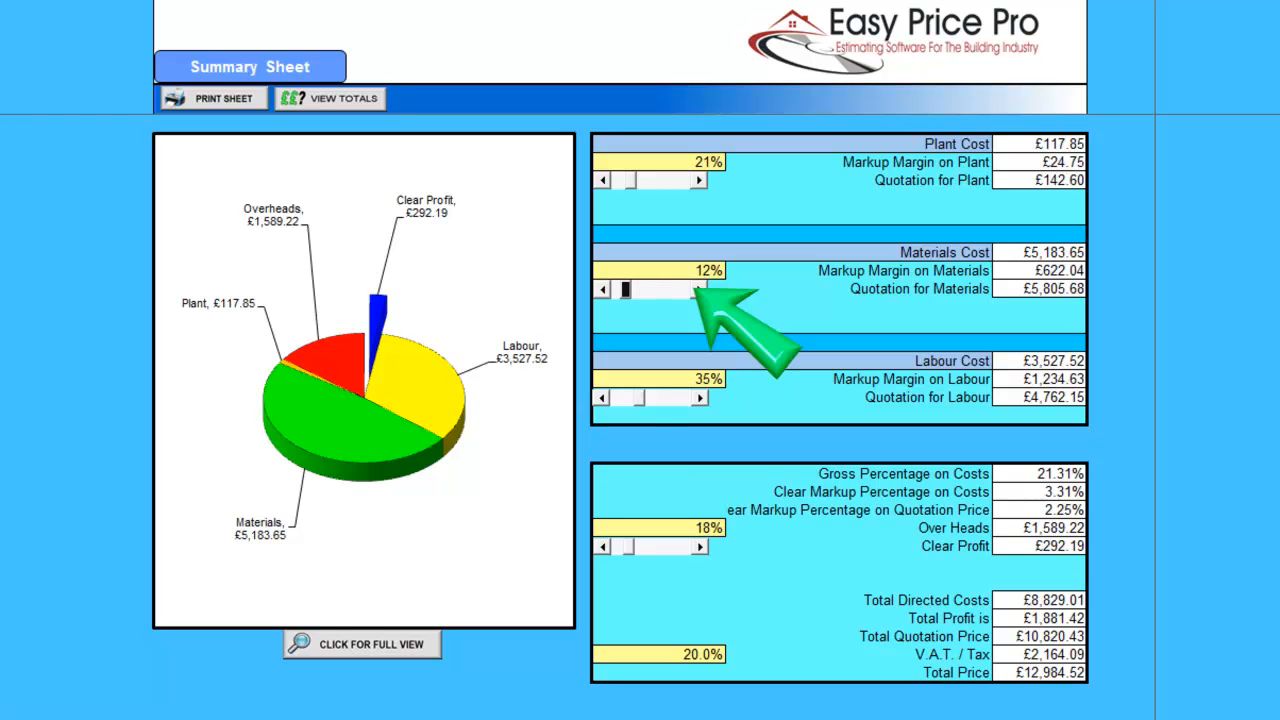
double_click(699, 290)
double_click(603, 397)
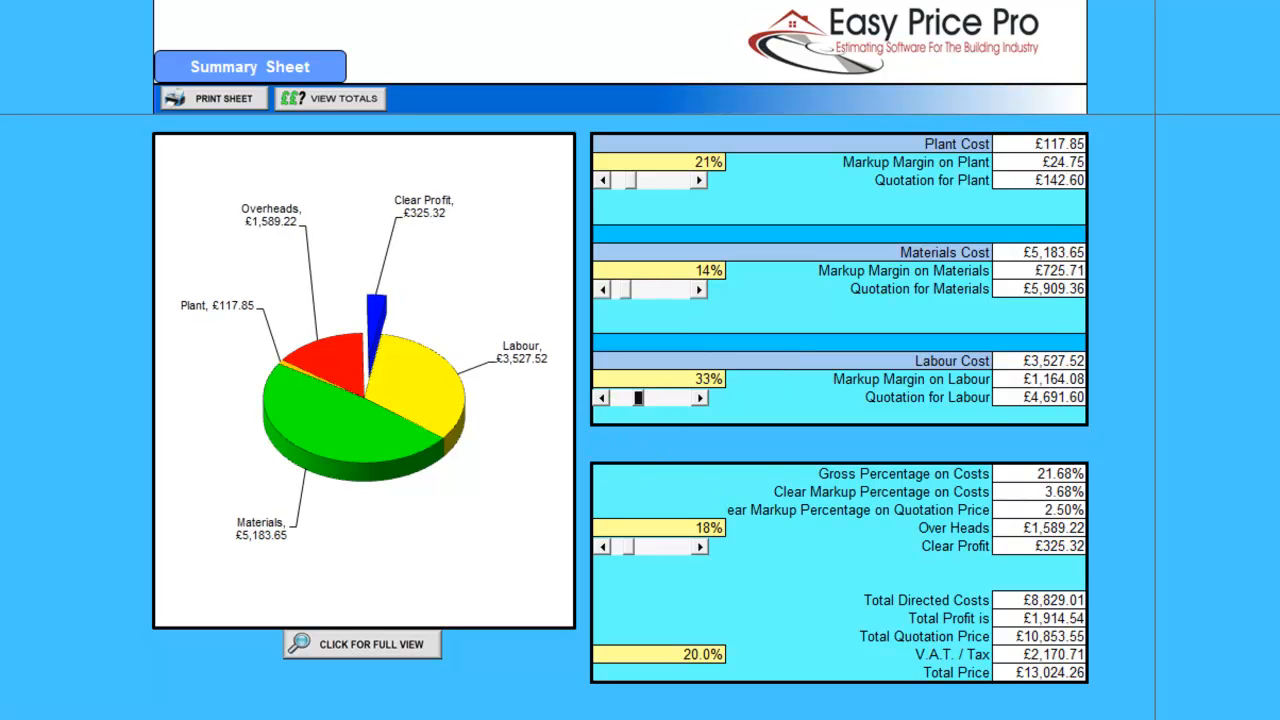
double_click(603, 547)
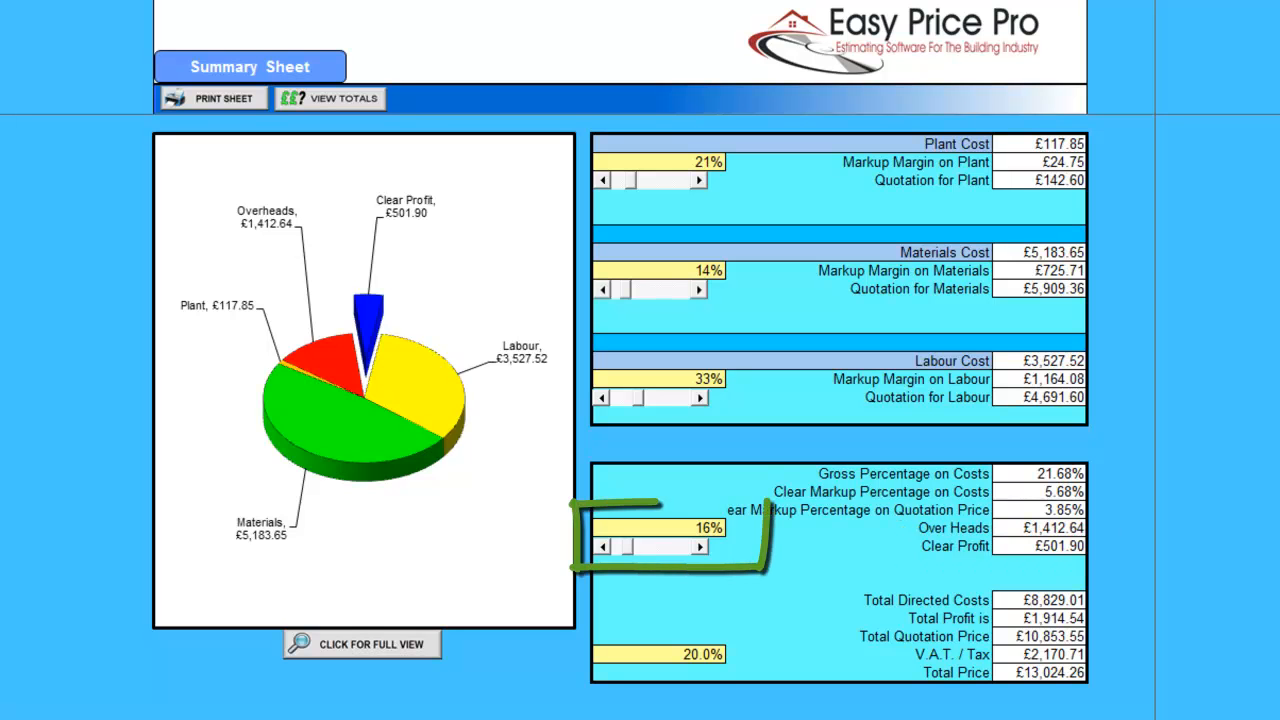
left_click(1040, 673)
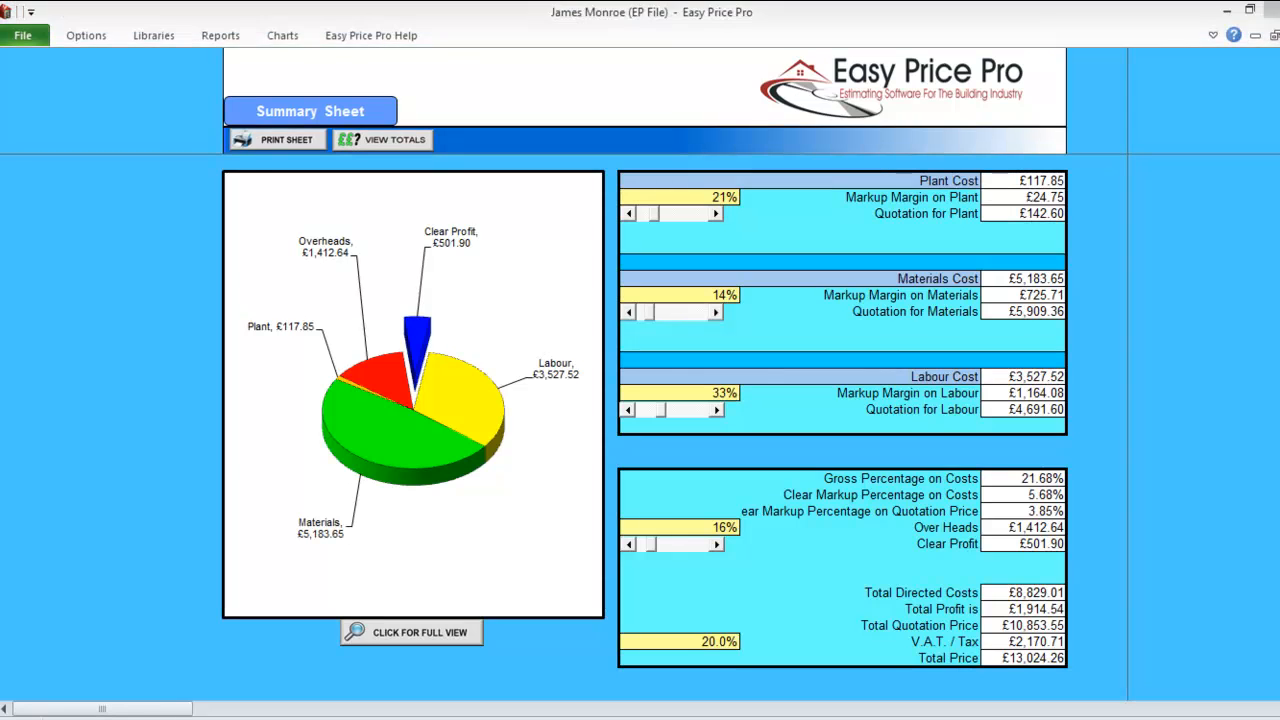
Open the Client Summary and try Show Totals Only and Hide Hours views, ending on Show All.
left_click(221, 35)
left_click(178, 82)
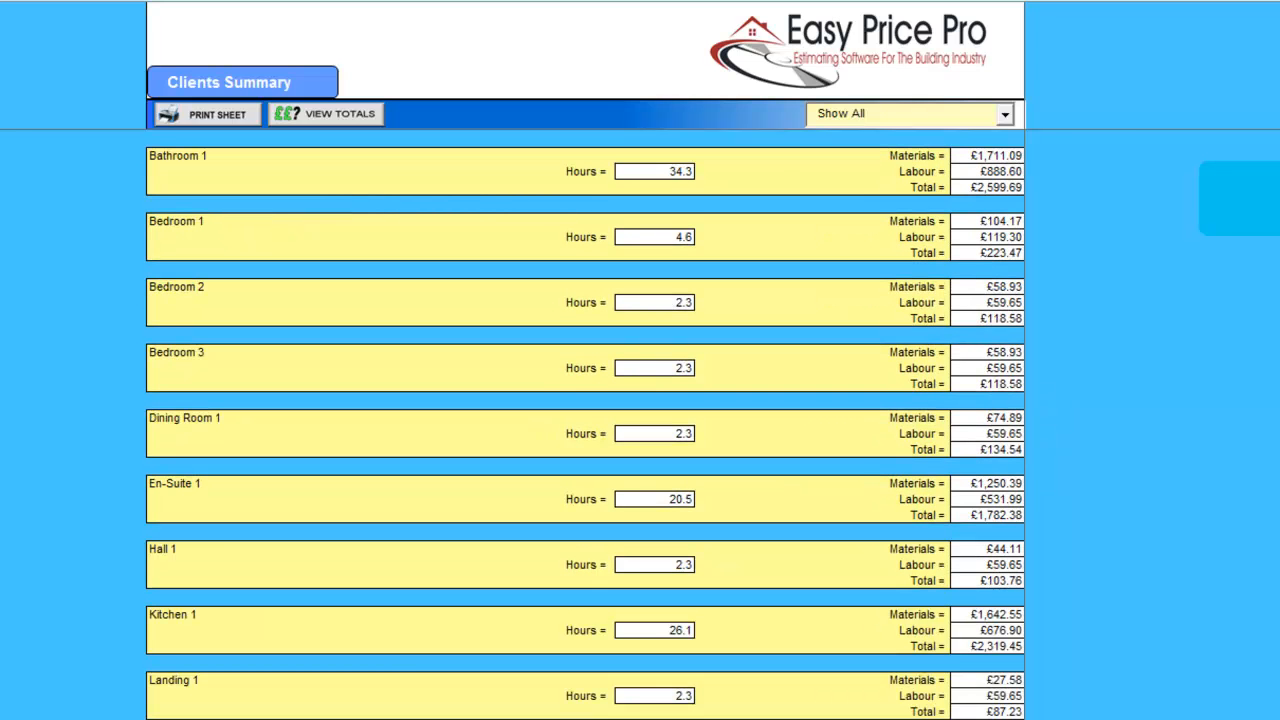
left_click(1005, 114)
left_click(914, 151)
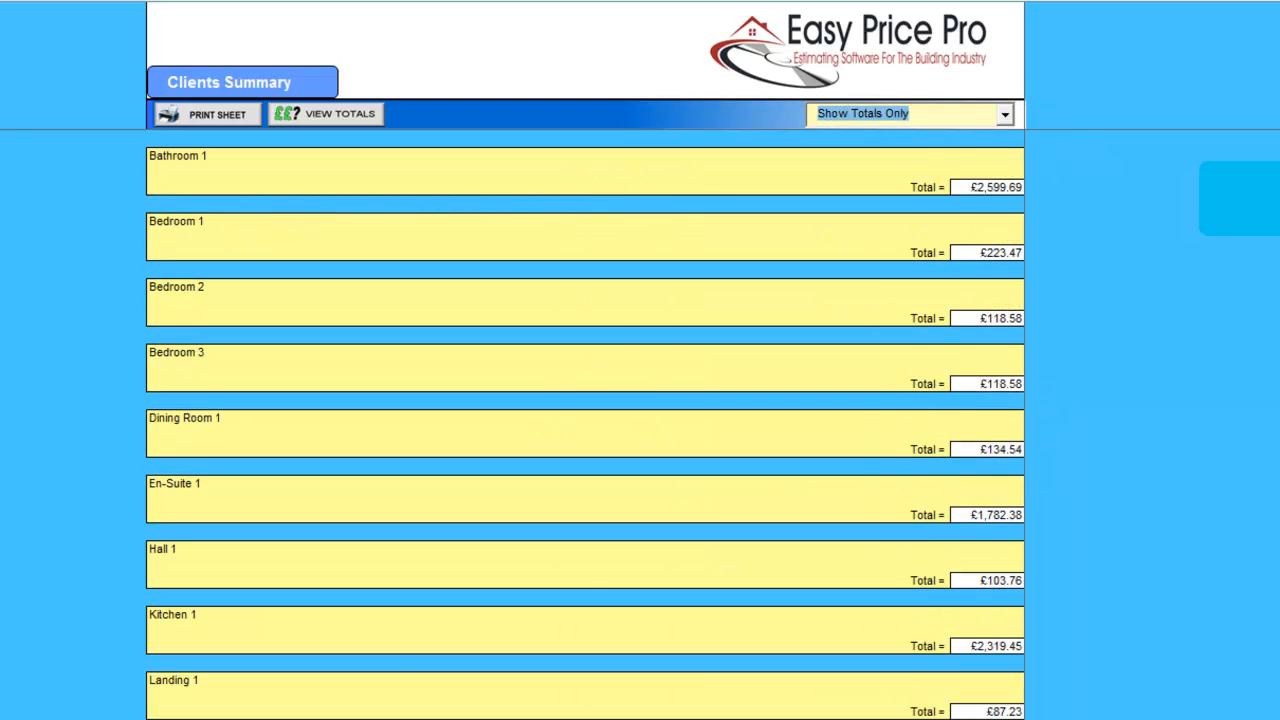
left_click(1005, 114)
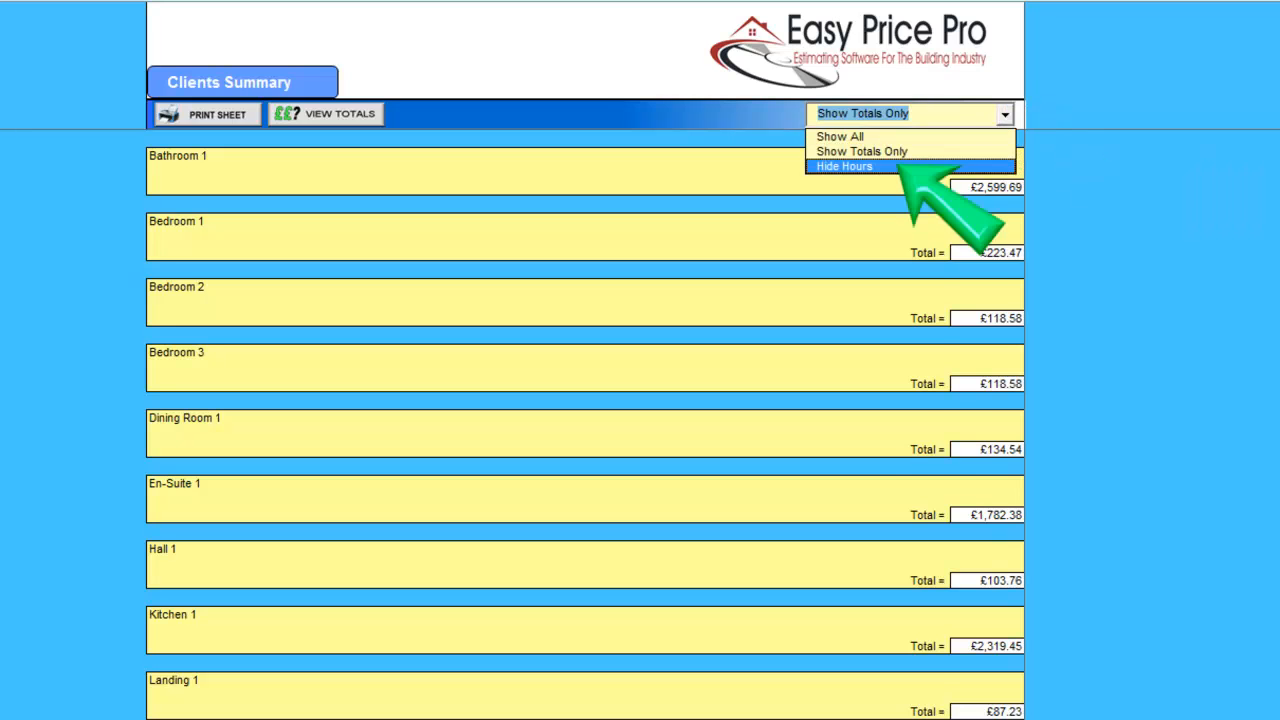
left_click(903, 166)
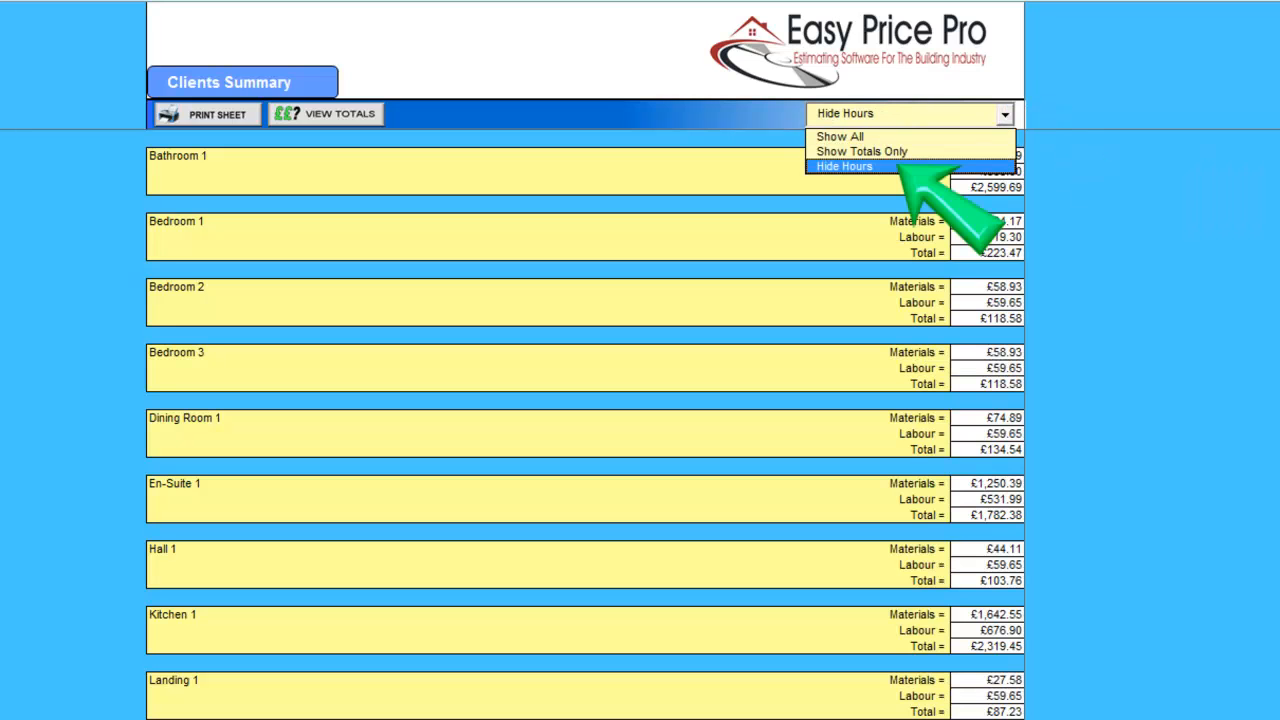
left_click(1005, 114)
left_click(880, 134)
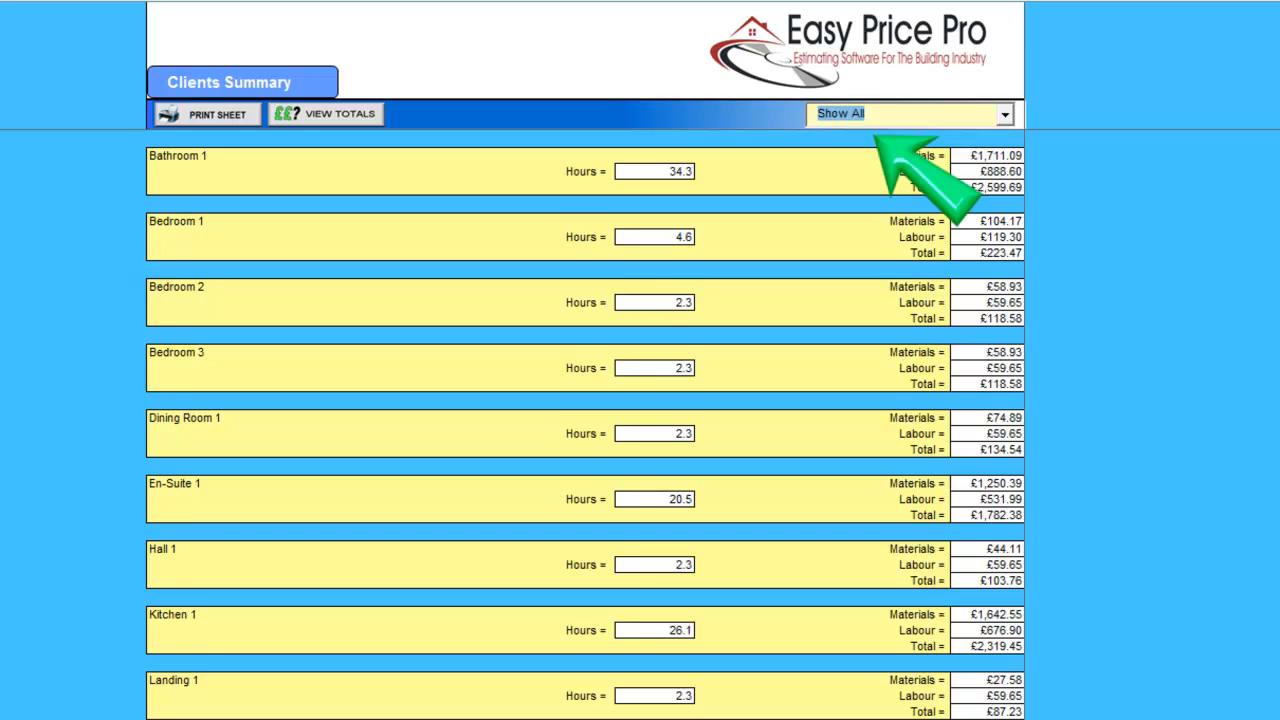
left_click(228, 36)
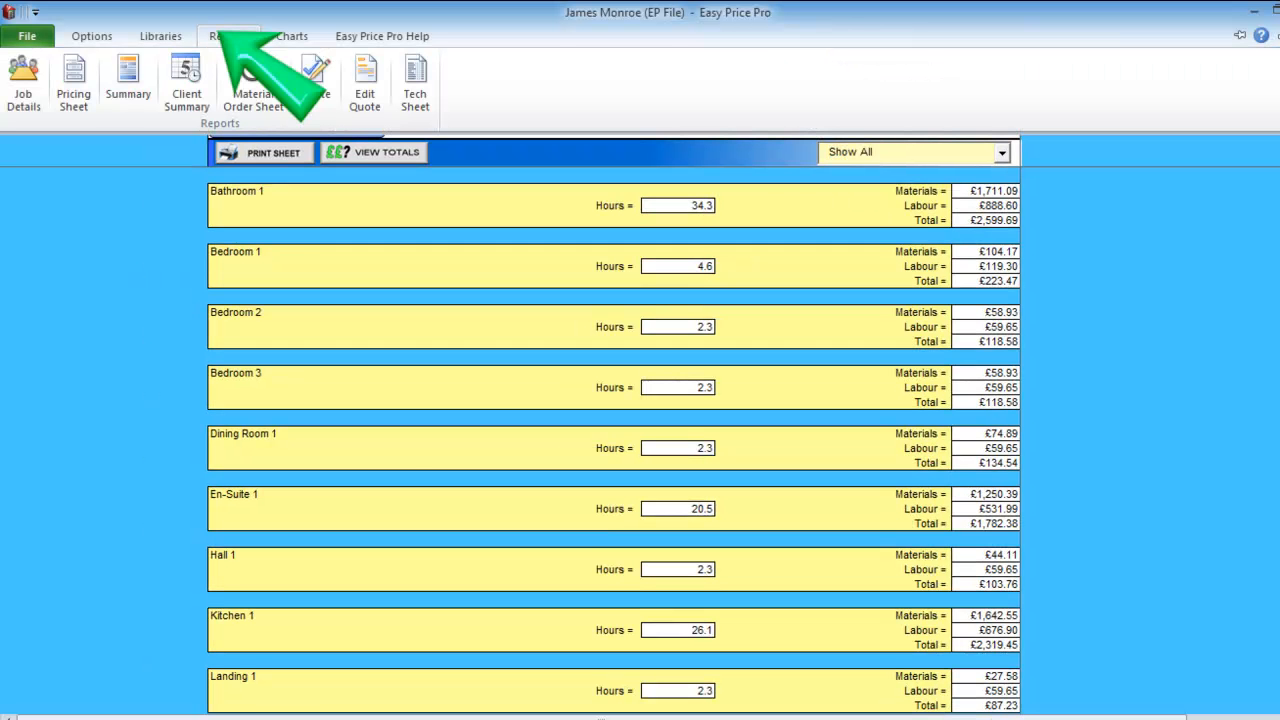
left_click(252, 80)
scroll(650, 450, "down", 15)
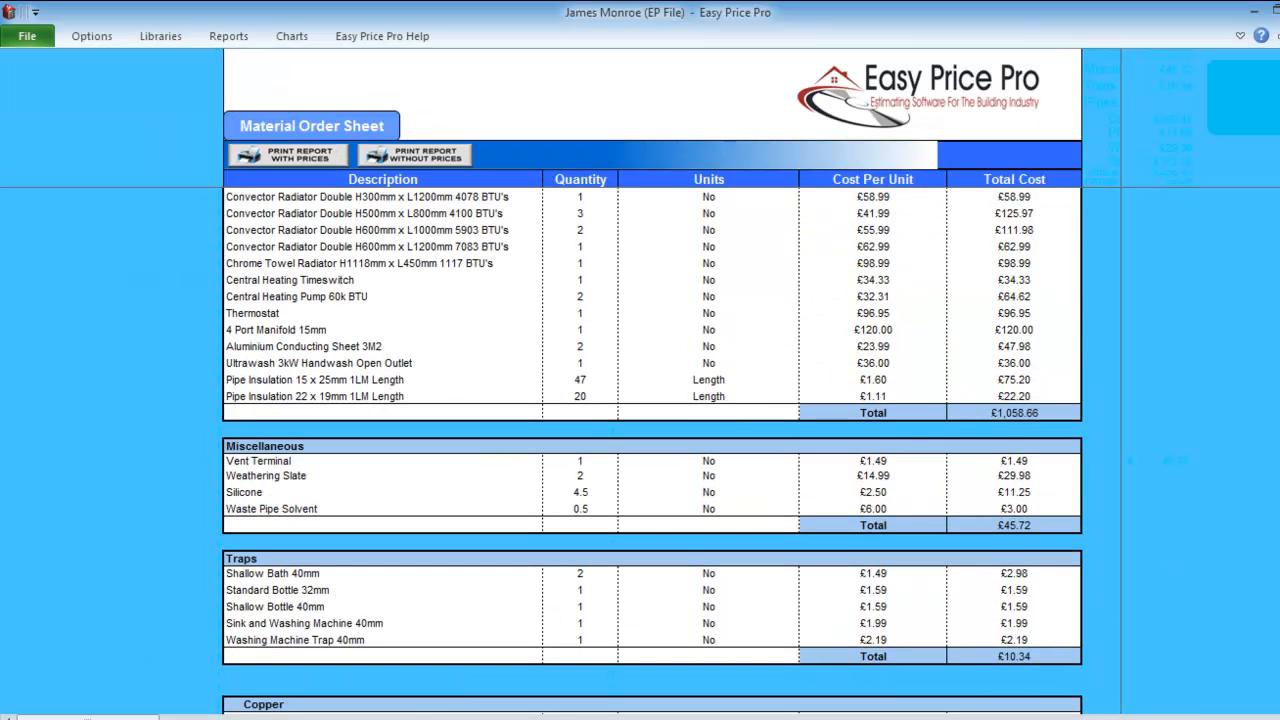
scroll(650, 450, "down", 15)
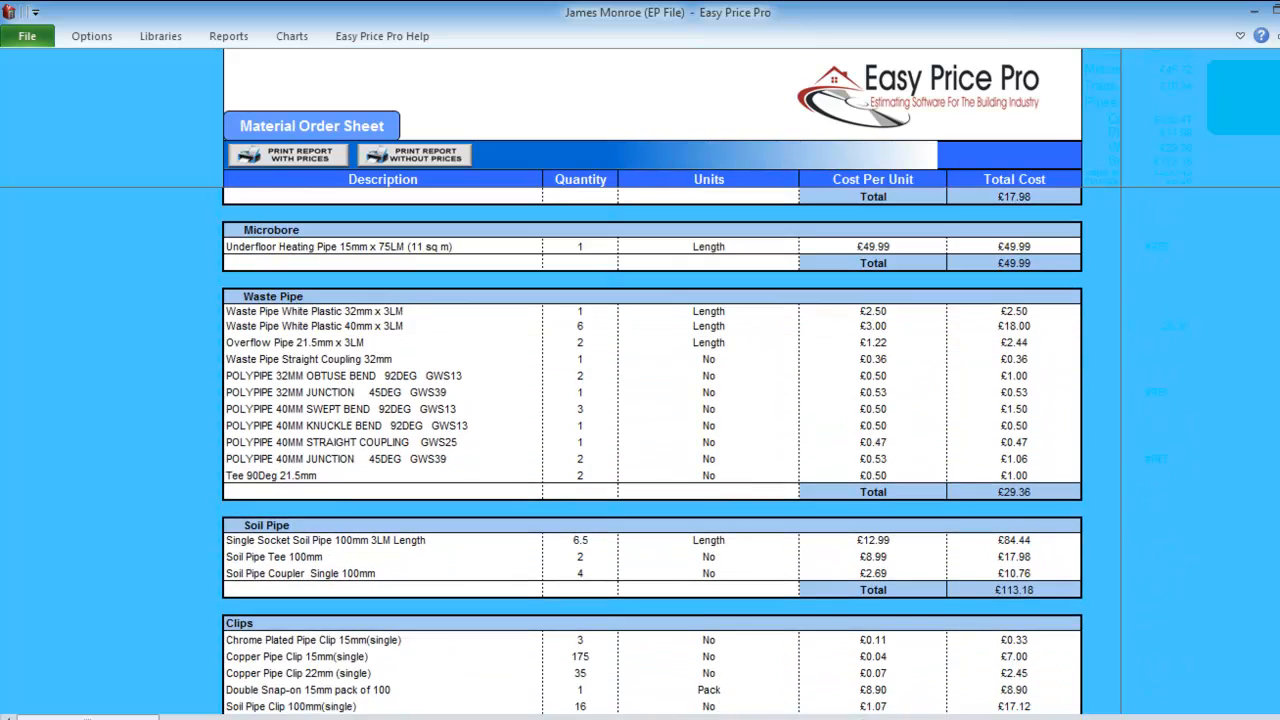
scroll(650, 450, "down", 5)
scroll(650, 450, "up", 6)
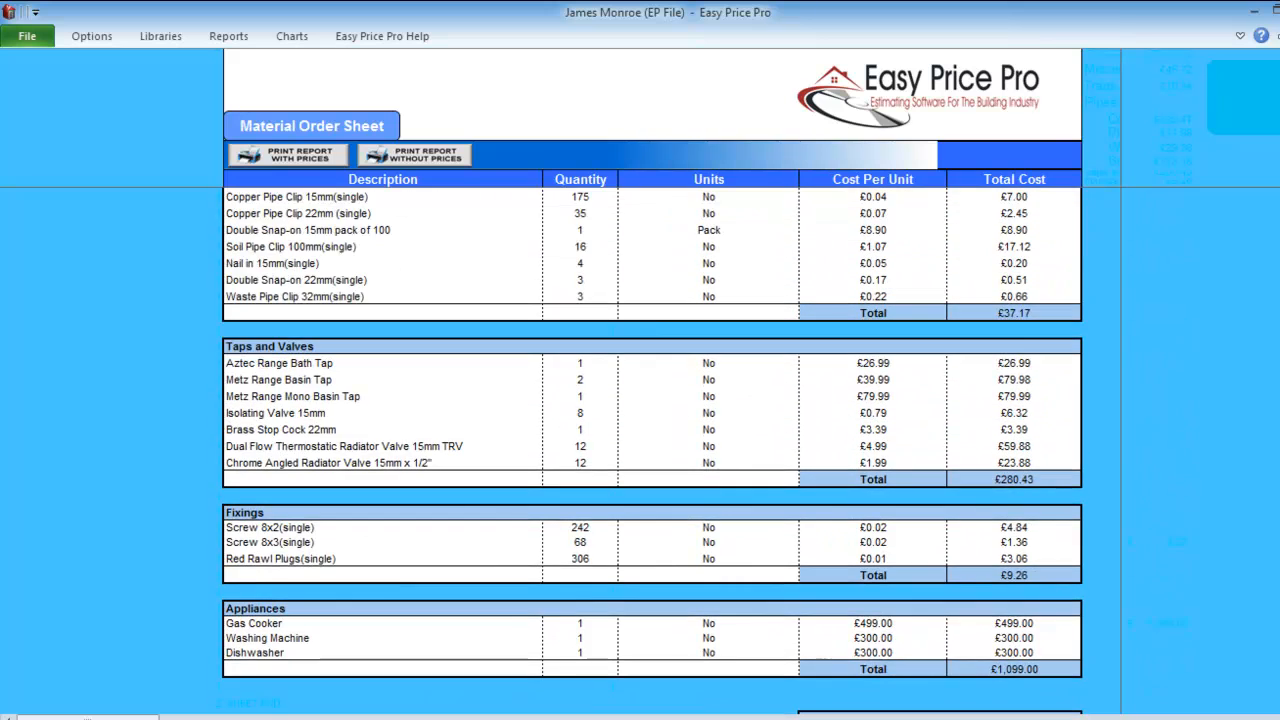
scroll(650, 450, "up", 20)
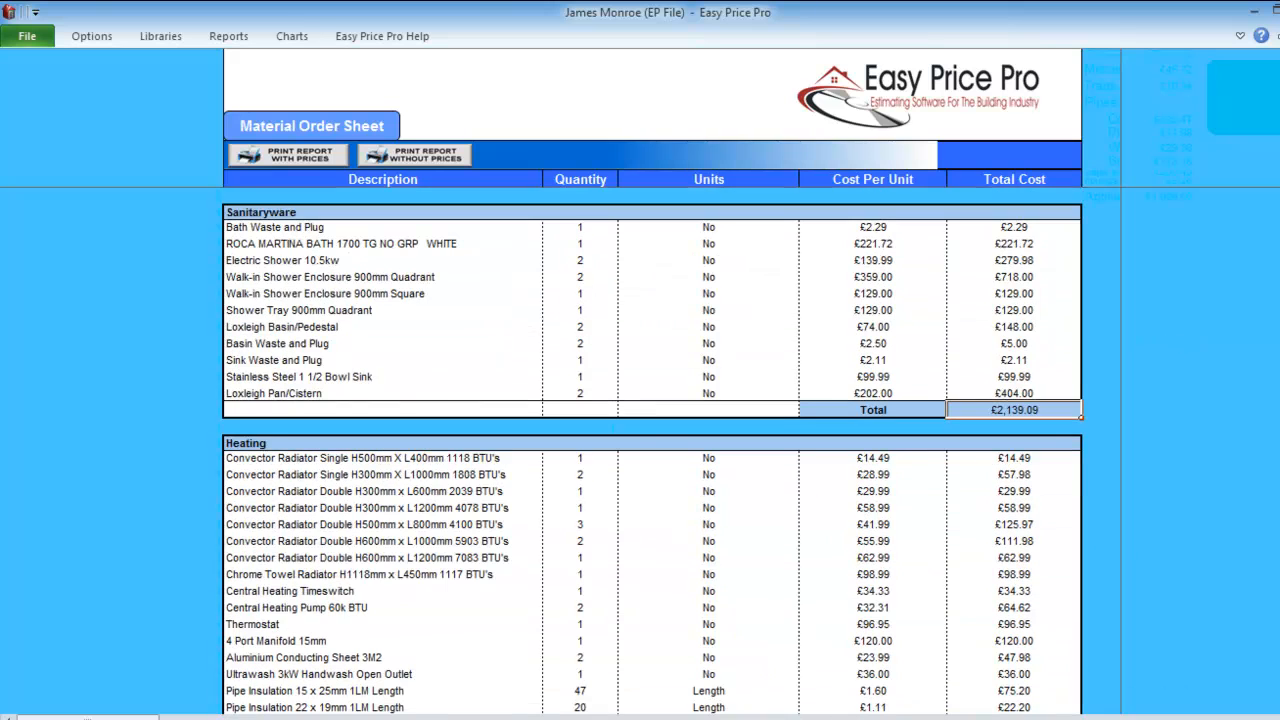
View the Cost Per Room, Profit and Material Breakdown charts, ending on Profit and Cost Analysis.
left_click(292, 36)
left_click(40, 95)
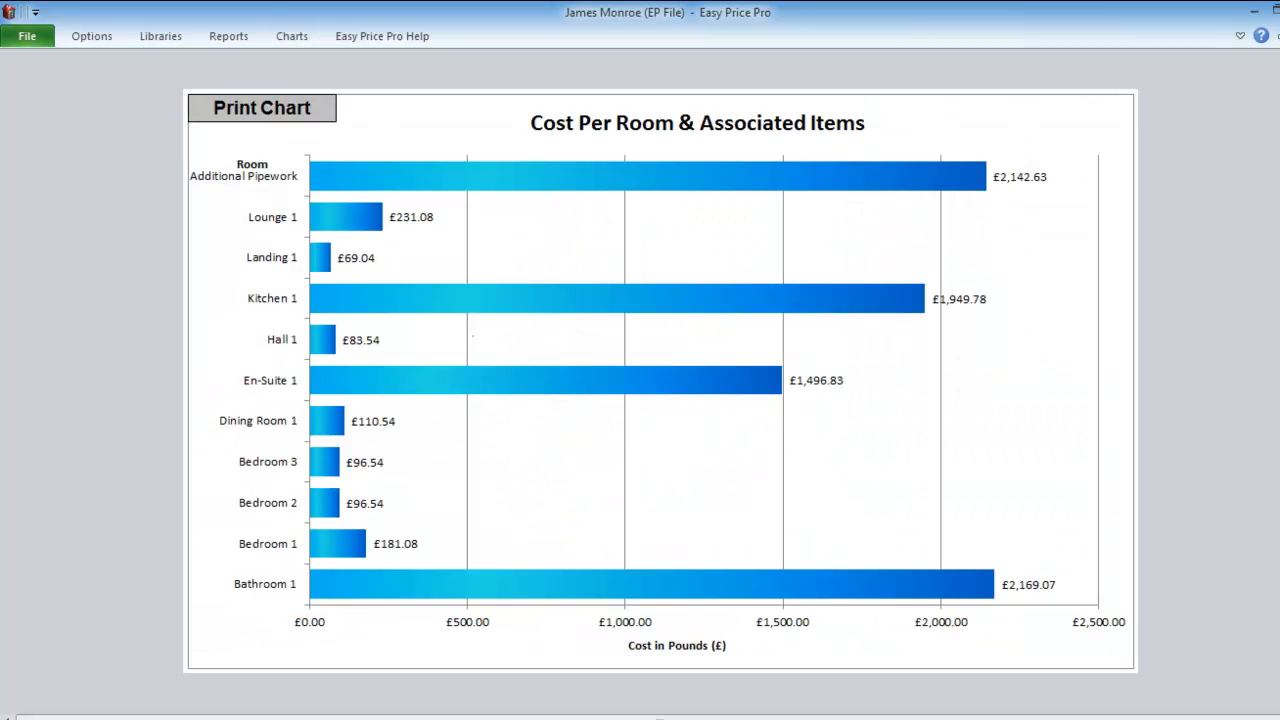
left_click(292, 36)
left_click(121, 85)
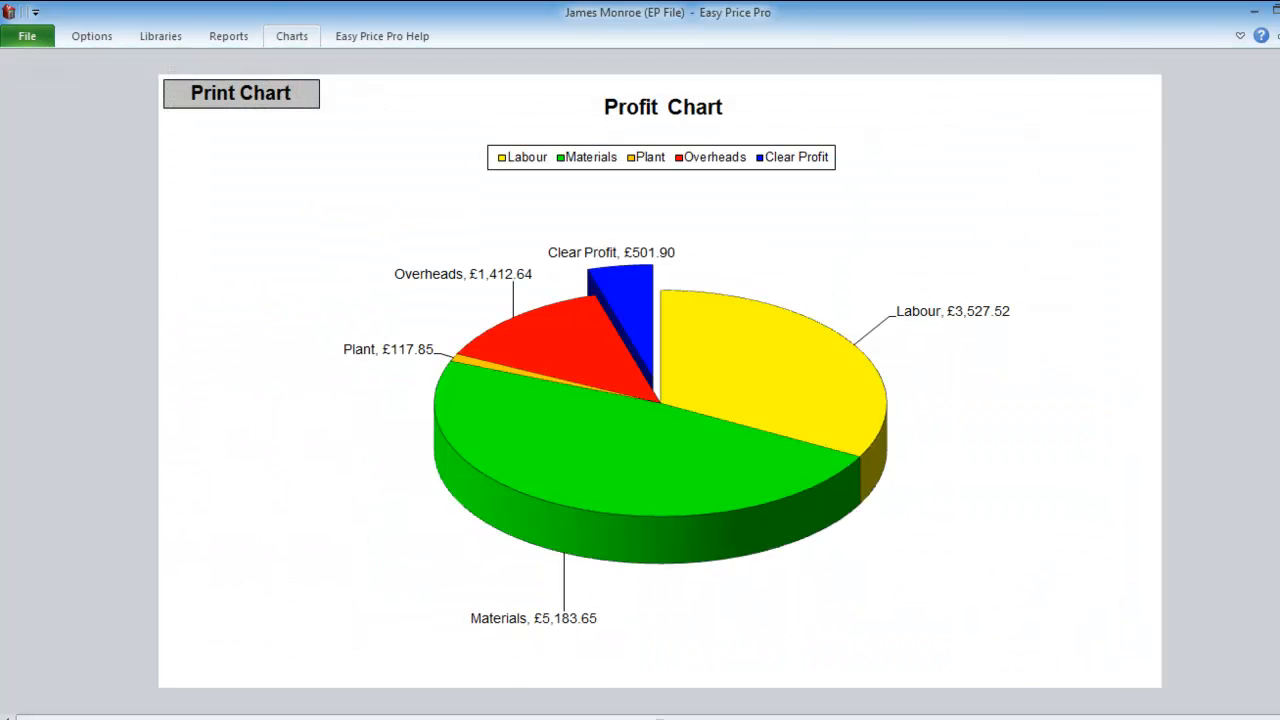
left_click(292, 36)
left_click(181, 85)
left_click(292, 36)
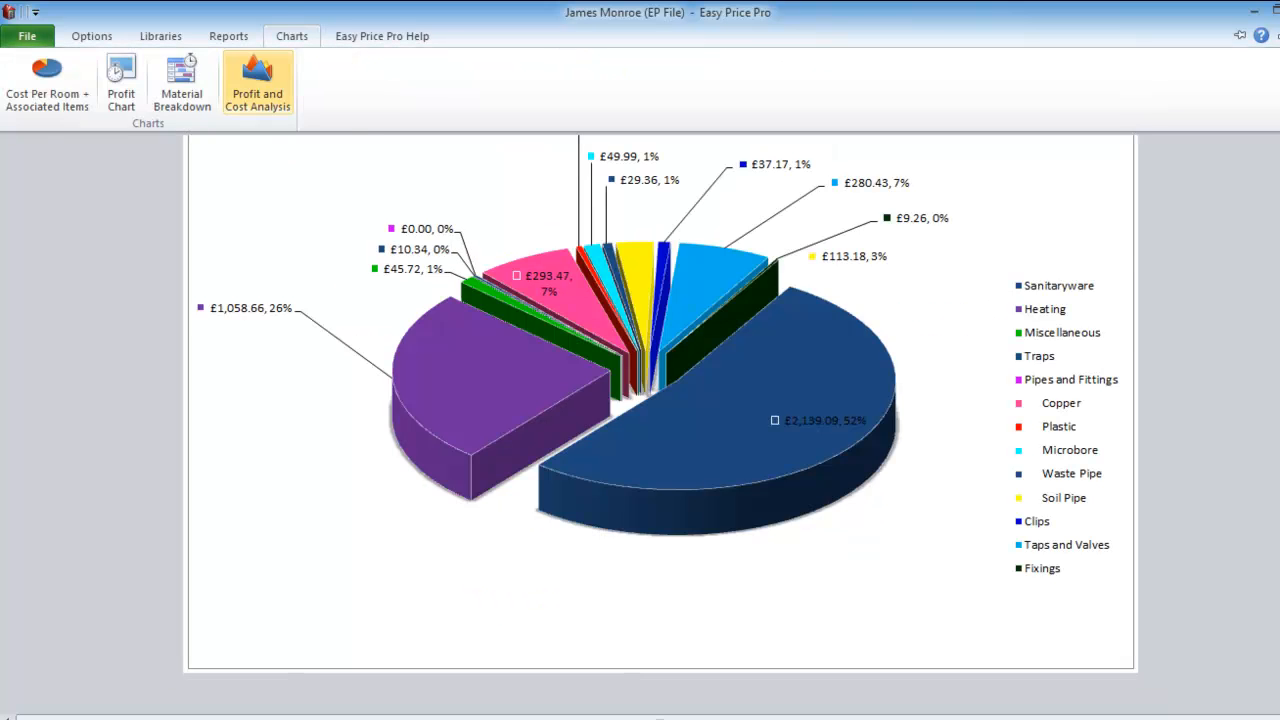
left_click(257, 85)
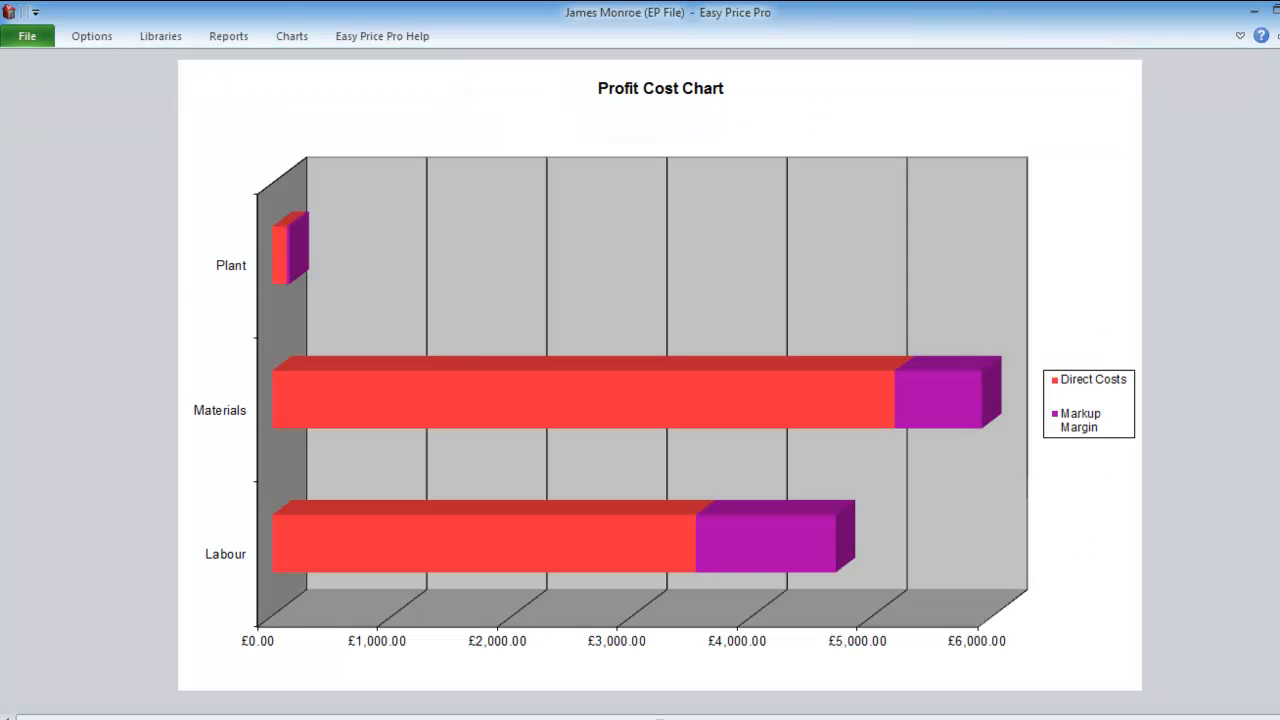
left_click(160, 36)
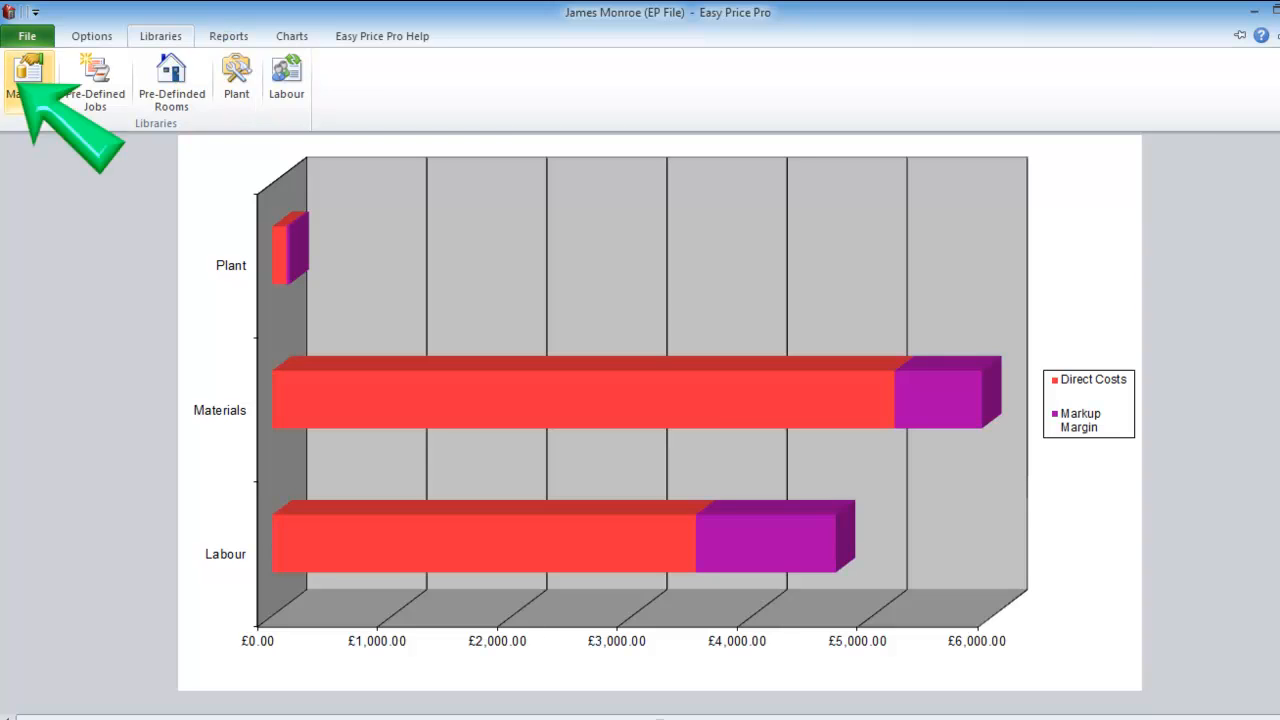
Switch the Material Library to Sinks and reprice Sink Waste and Plug from £2.11 to £2.50.
left_click(28, 75)
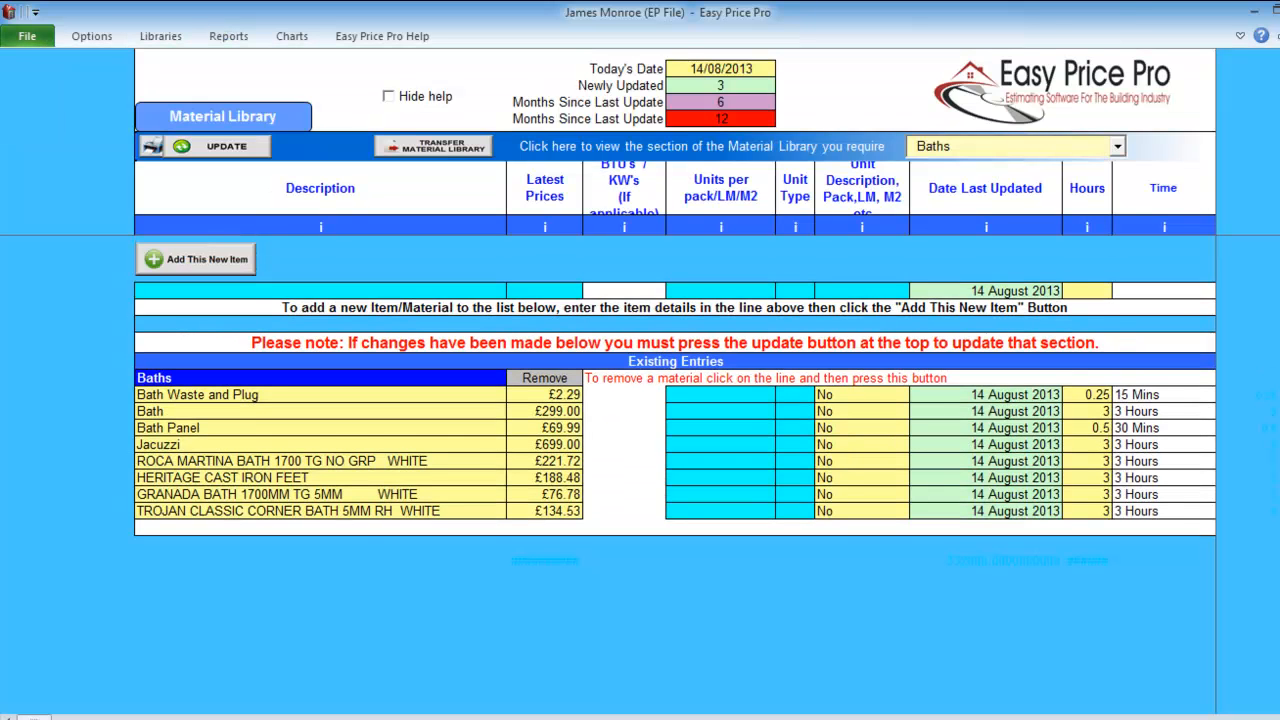
left_click(1117, 146)
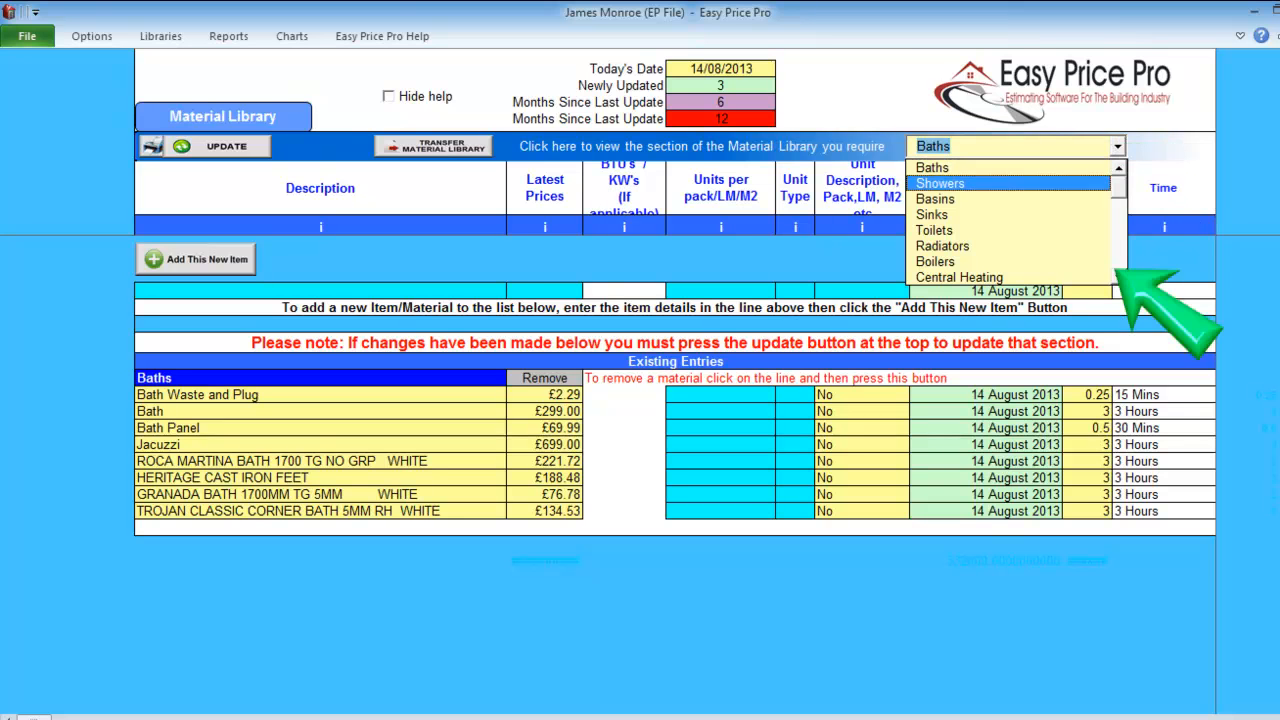
key("Return")
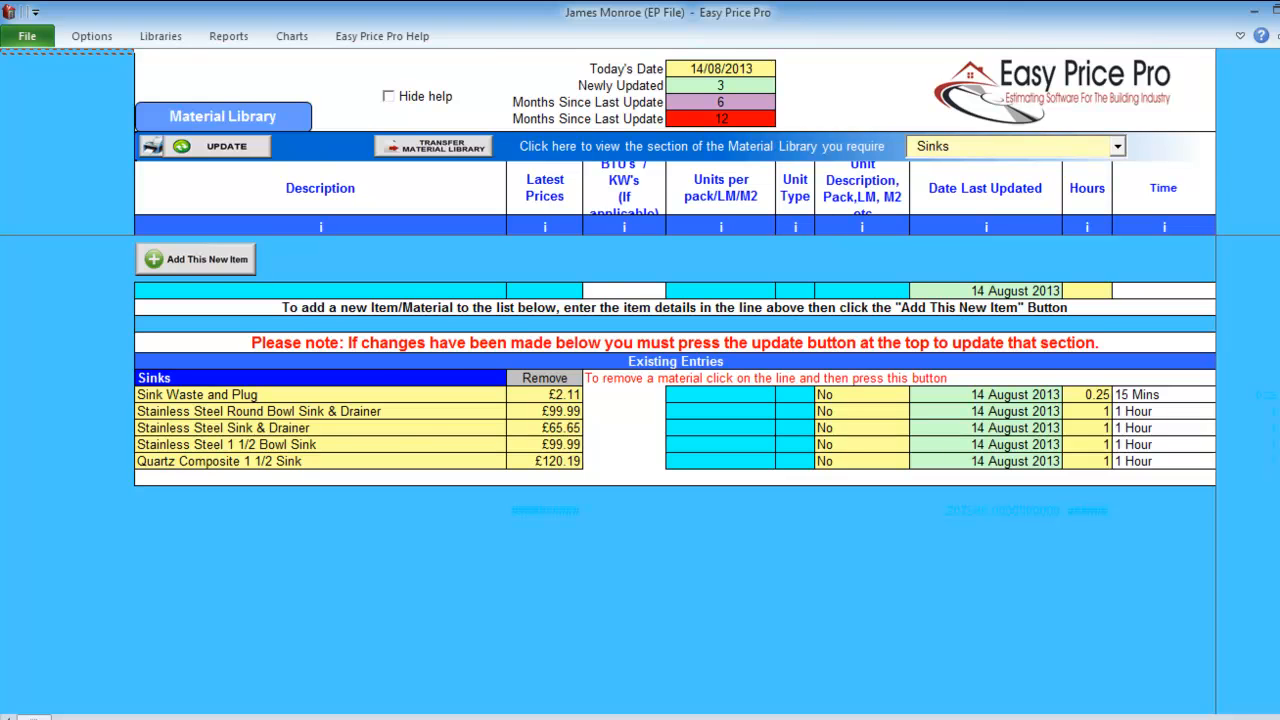
left_click(545, 395)
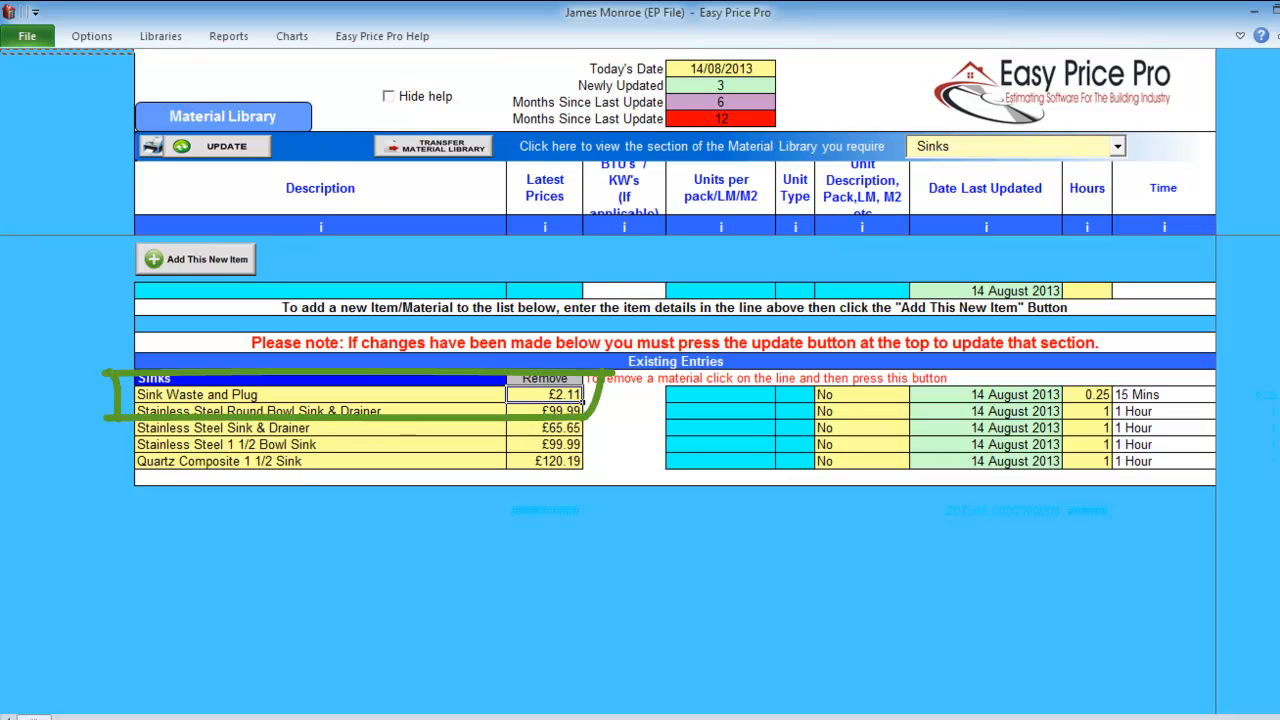
type("2.50")
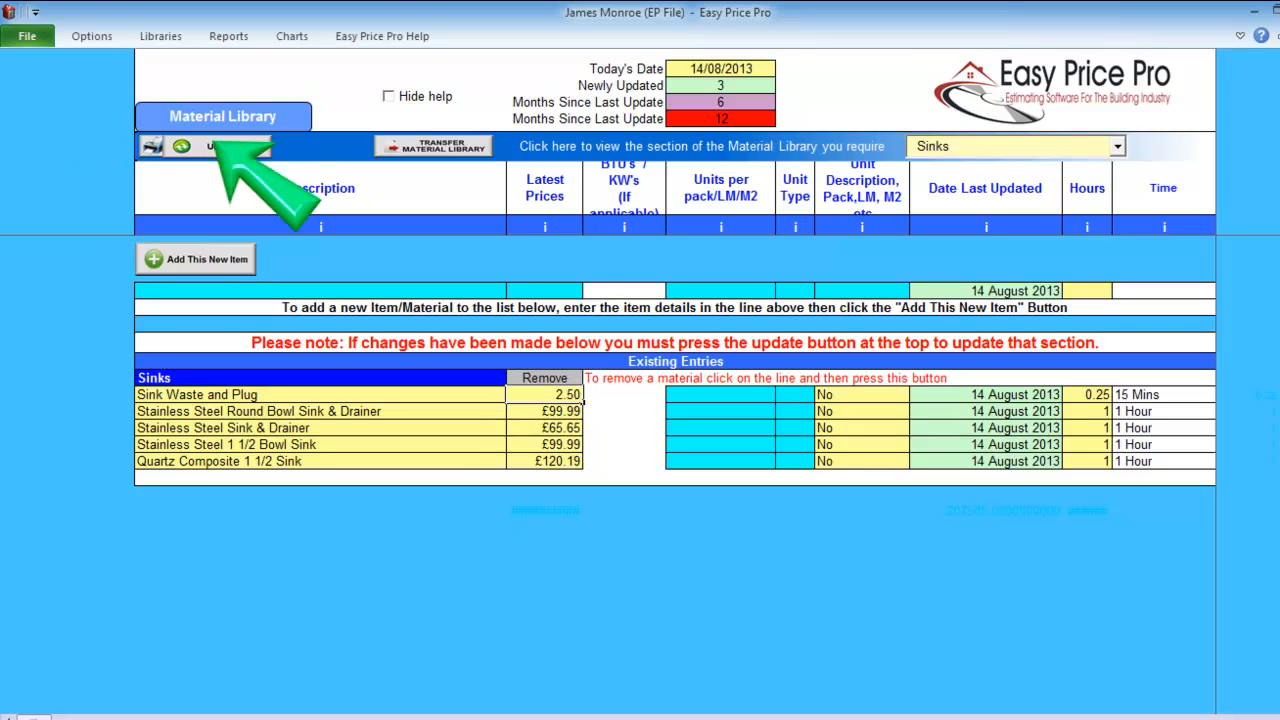
key("Return")
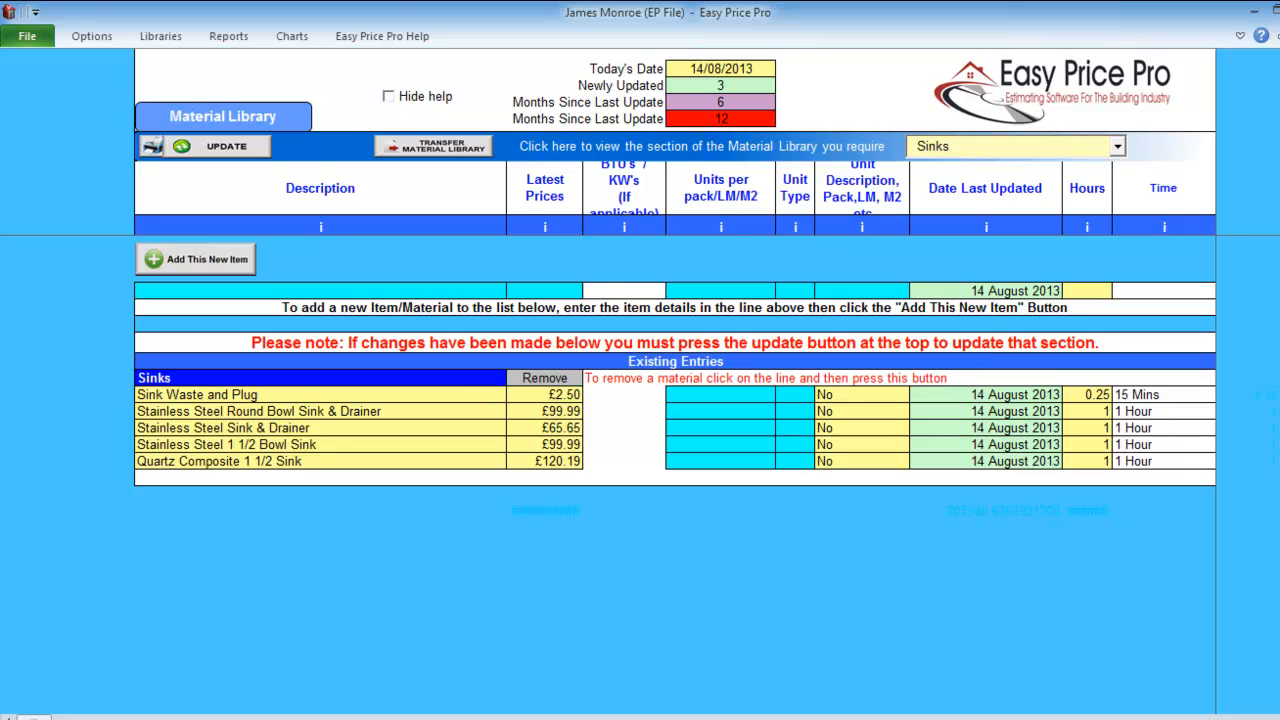
left_click(160, 36)
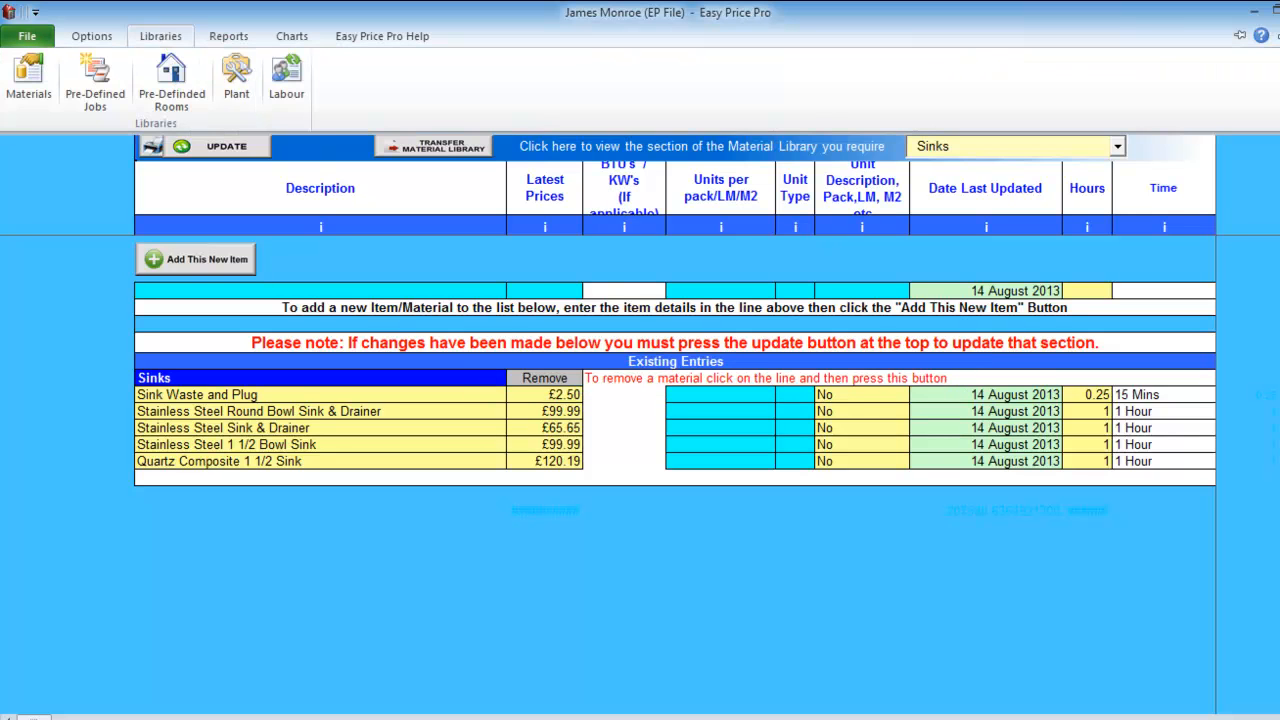
Browse the Plant Library's hire items down to the Cutting Tools section.
left_click(236, 75)
scroll(630, 450, "down", 2)
scroll(630, 450, "down", 4)
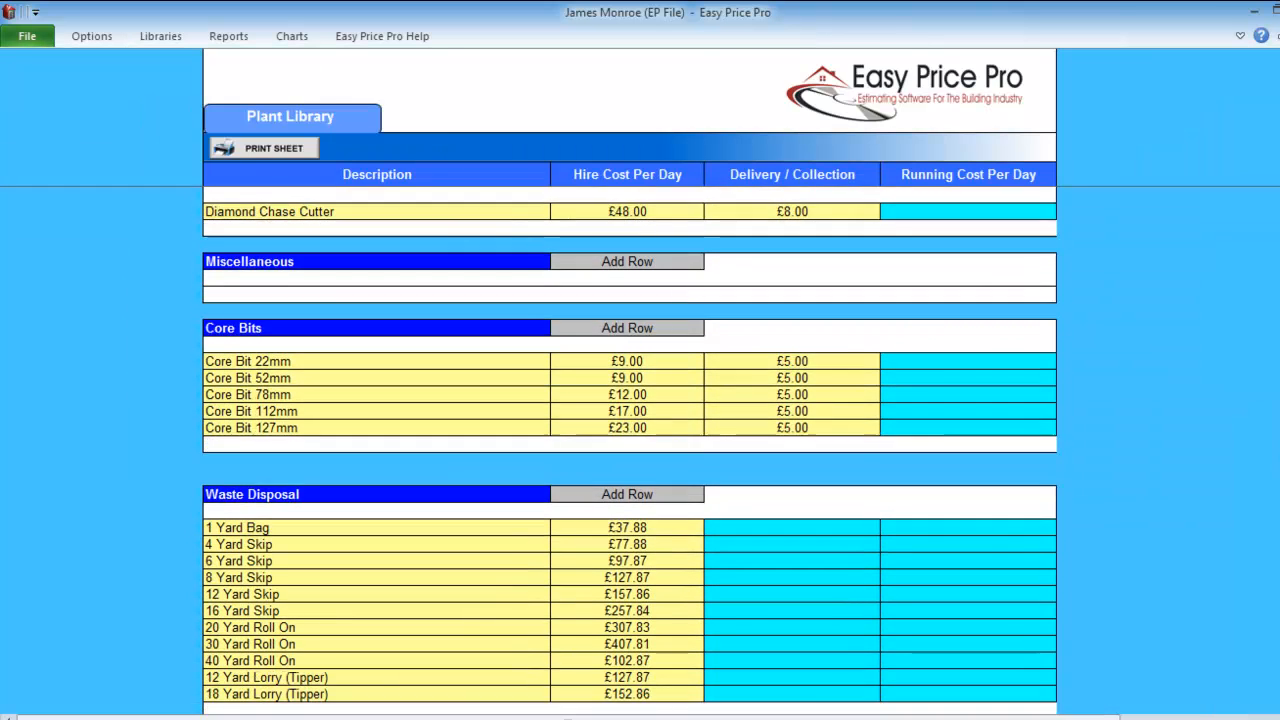
scroll(630, 450, "down", 2)
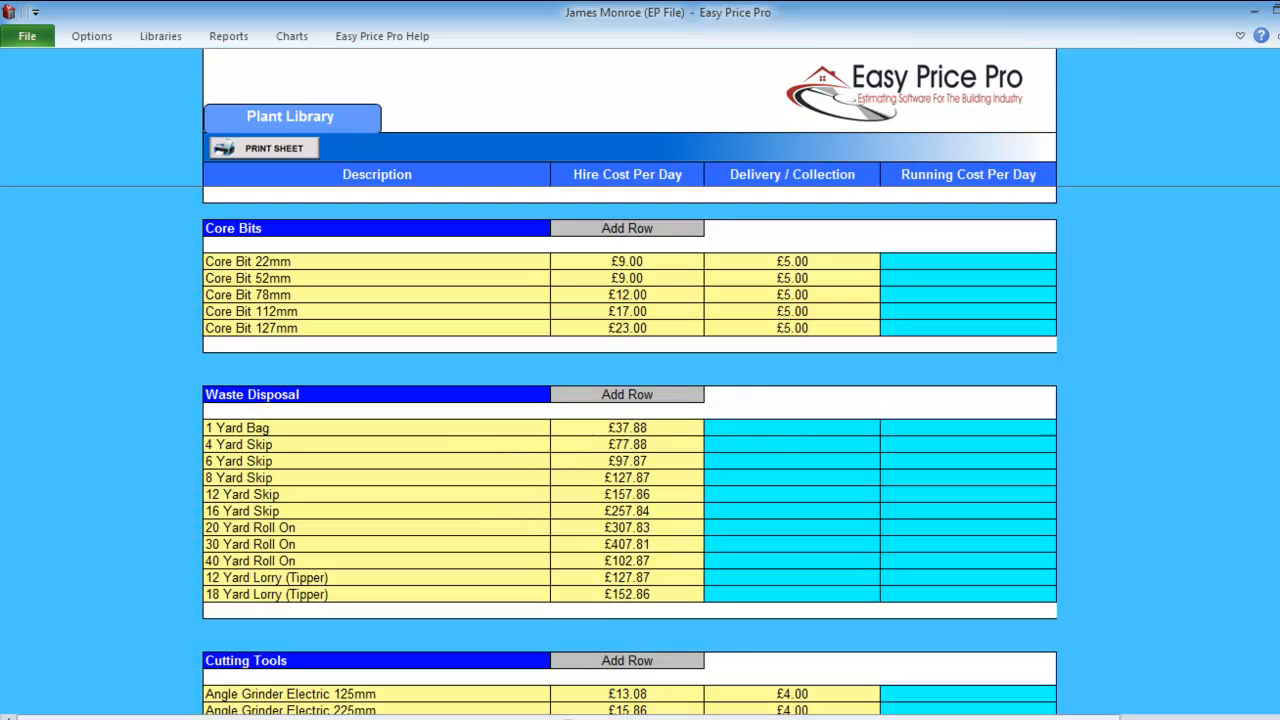
scroll(630, 450, "down", 4)
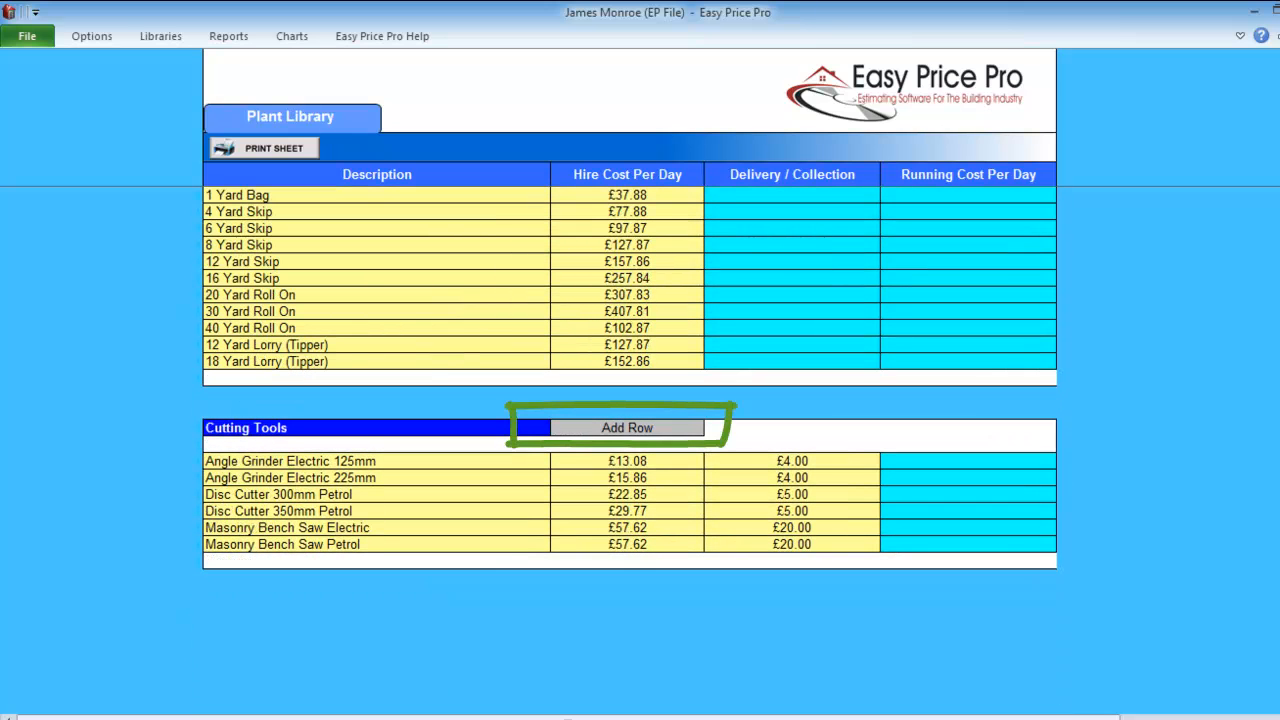
left_click(160, 36)
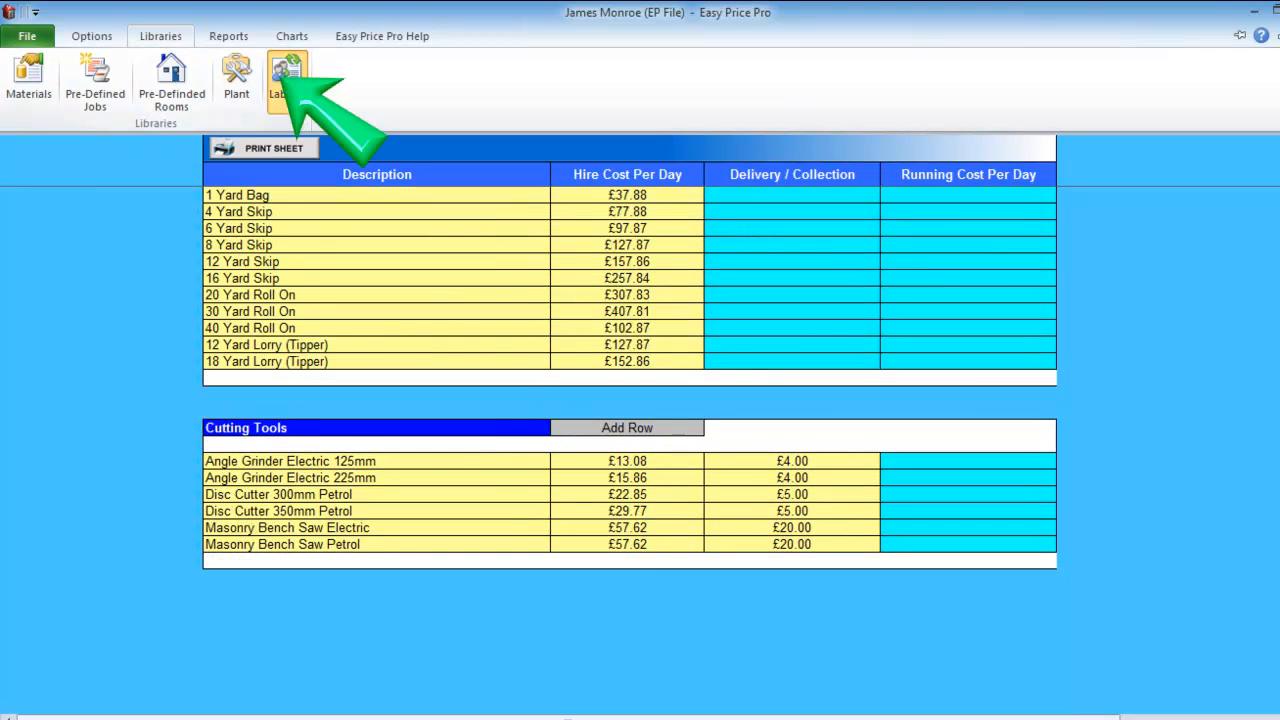
Add a new named worker to the Labour Sheet at a £14.00 rate.
left_click(286, 80)
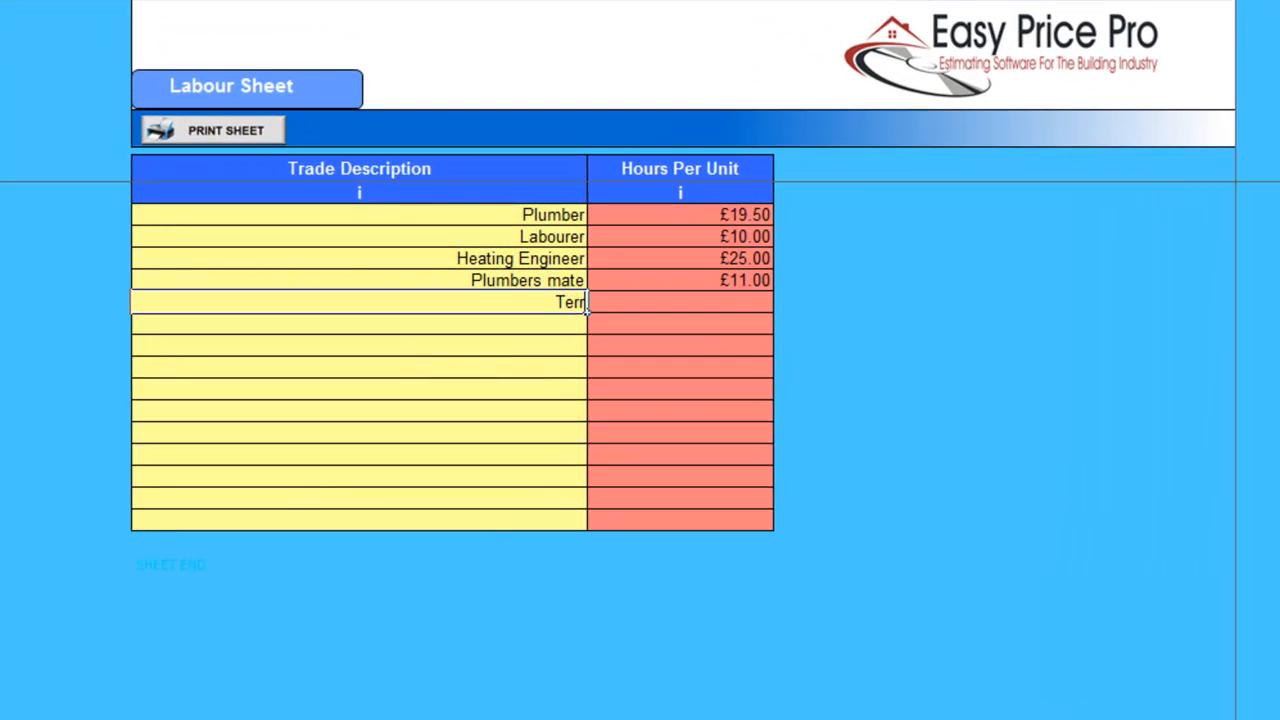
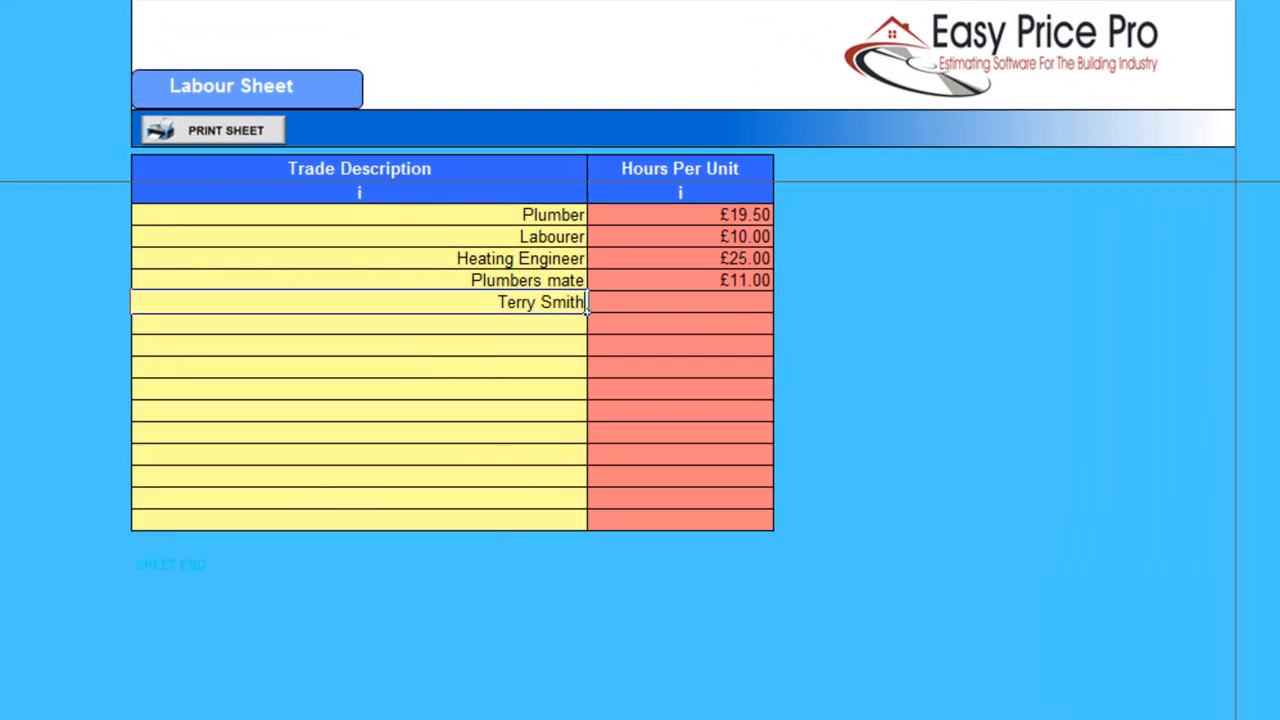
key("Tab")
type("14")
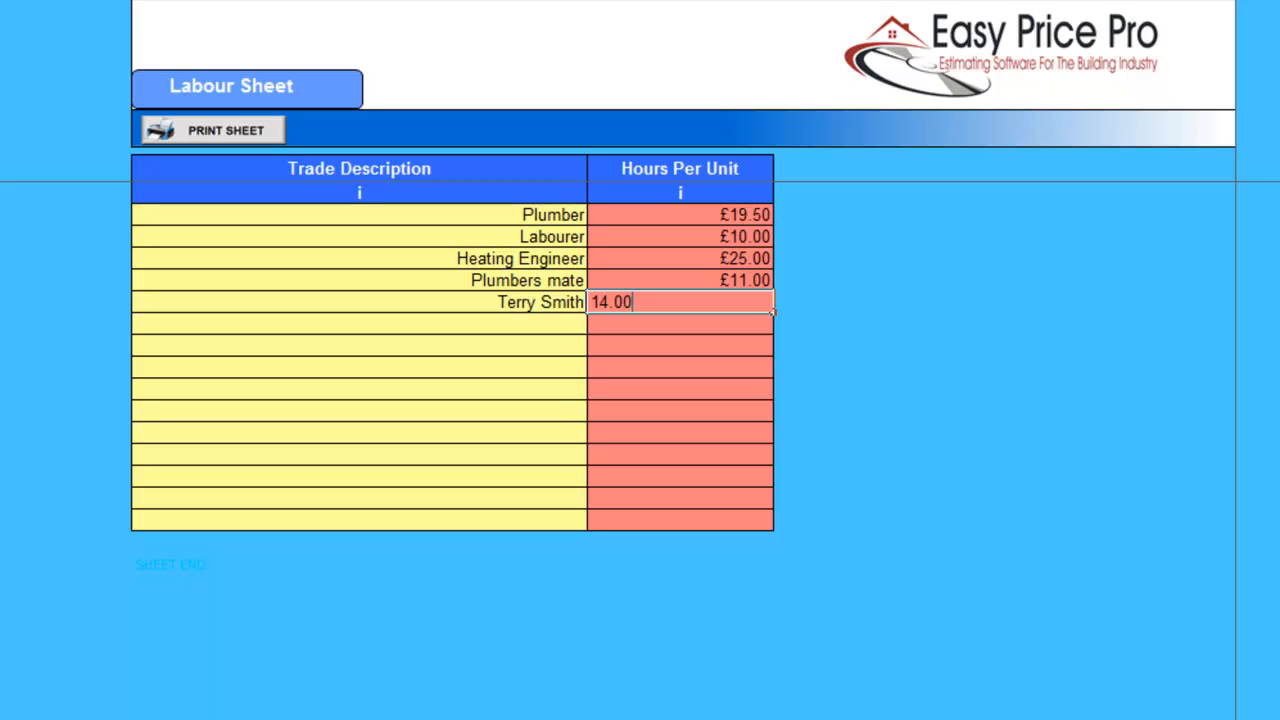
key("Return")
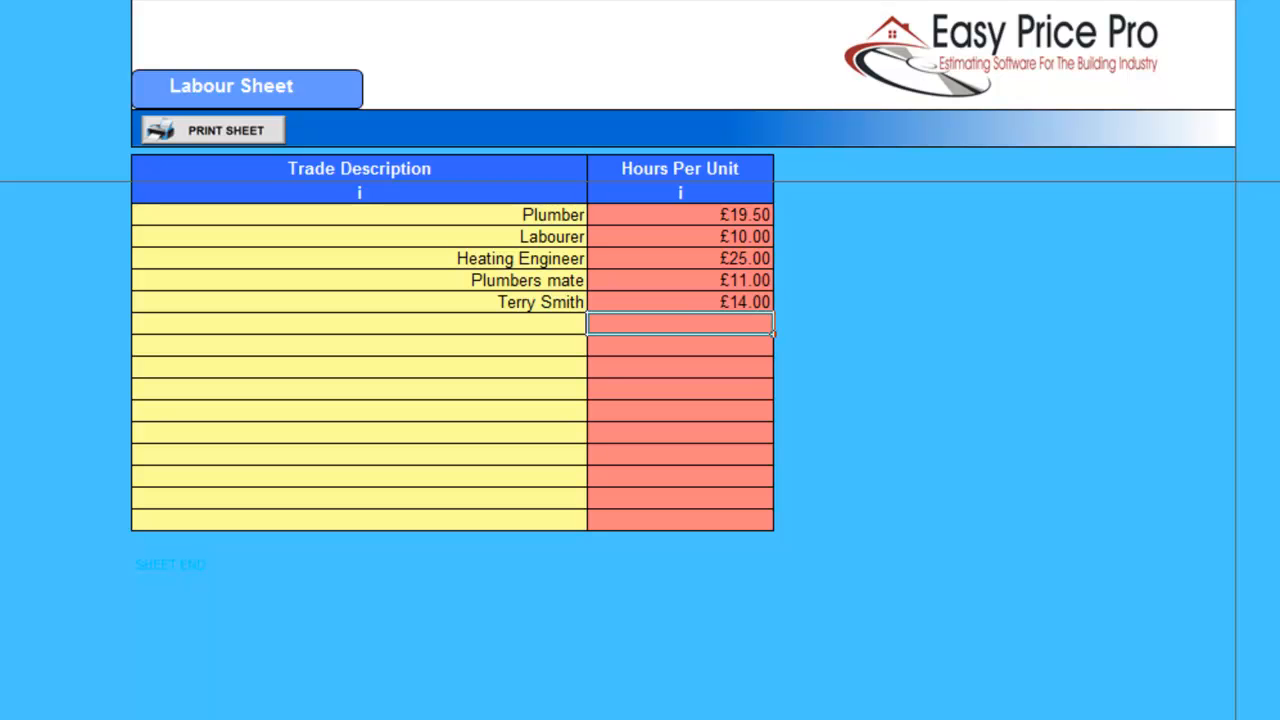
Raise the Plumber labour rate from £19.50 to £22.00.
left_click(680, 215)
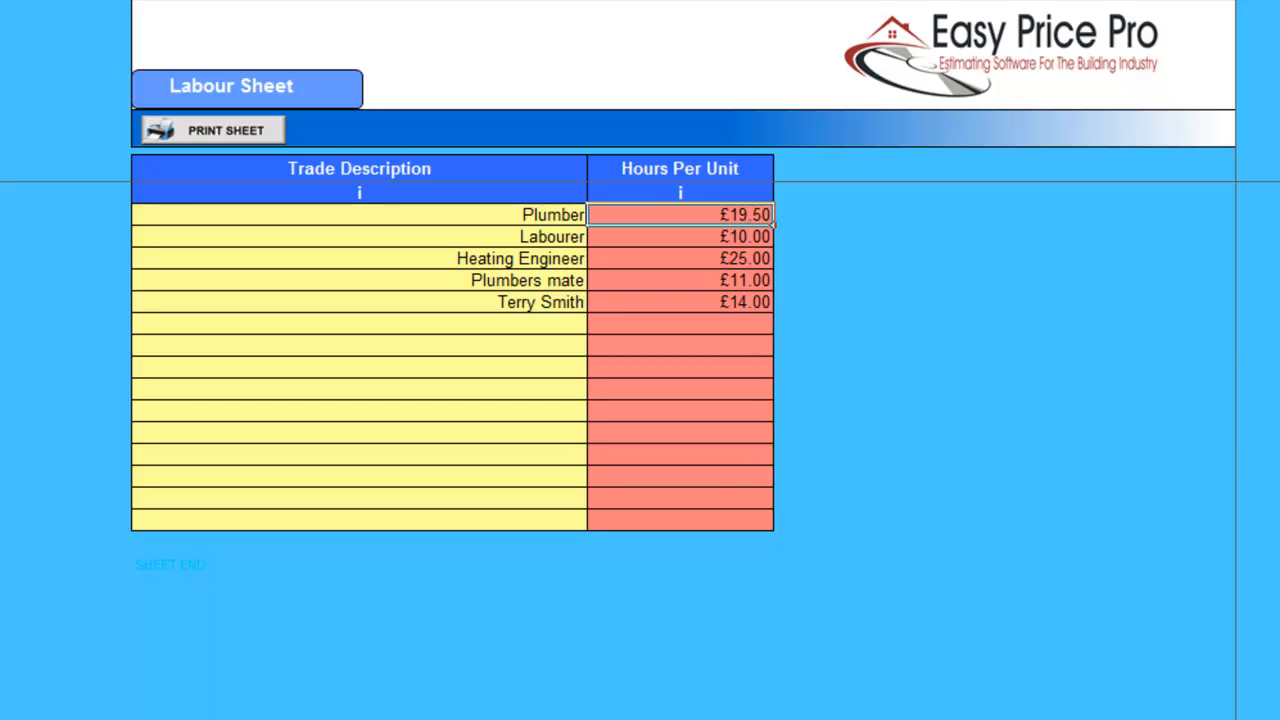
type("22.00")
key("Return")
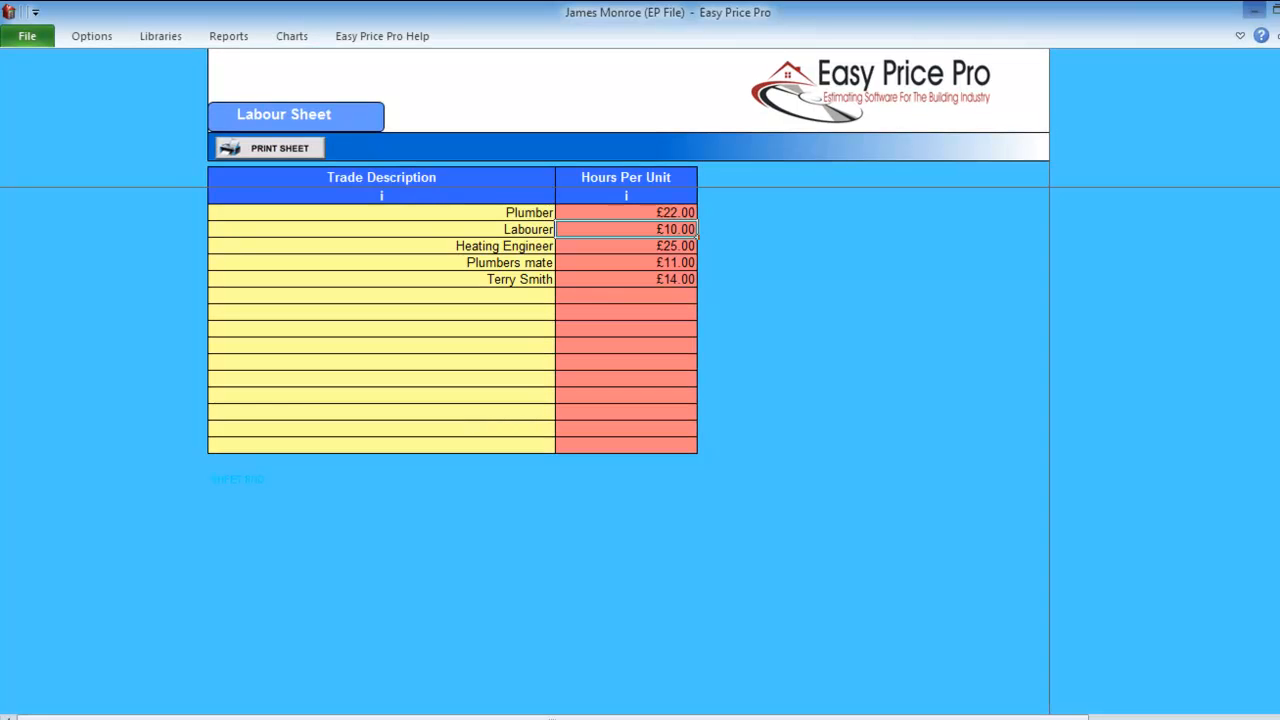
left_click(160, 36)
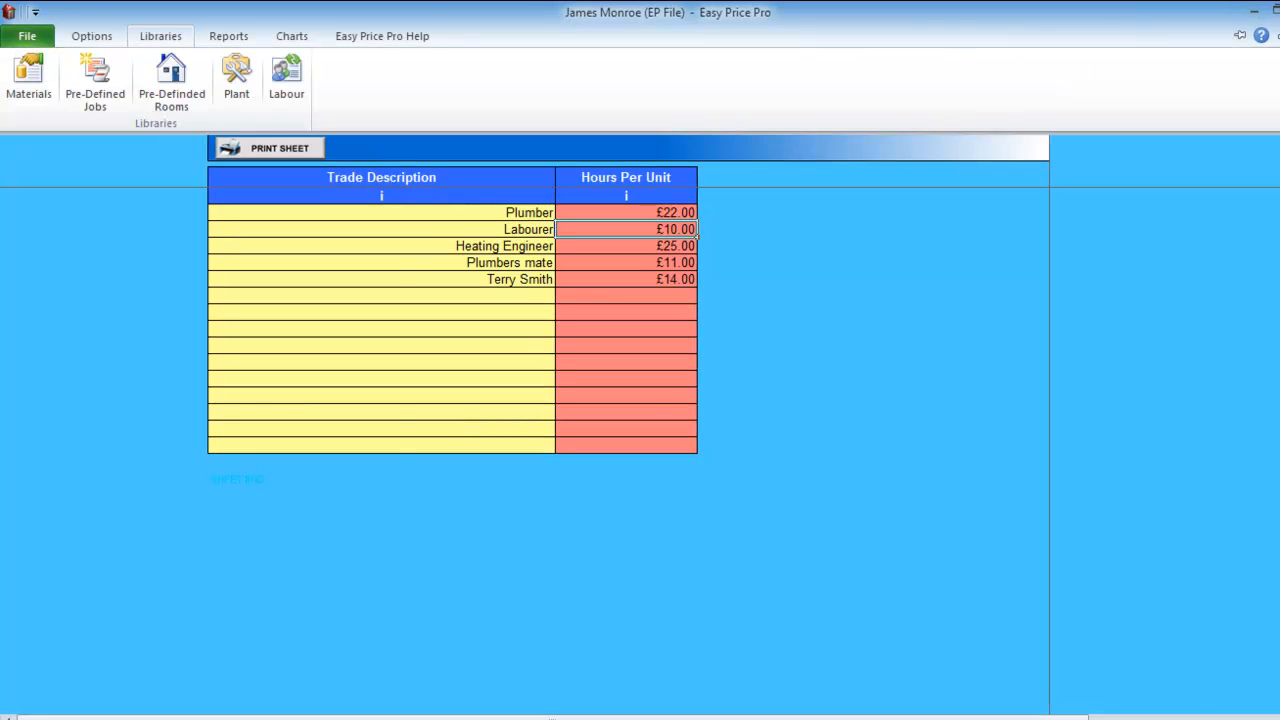
Create a new room named 'Ensuite' in the Pre-Defined Rooms library.
left_click(171, 98)
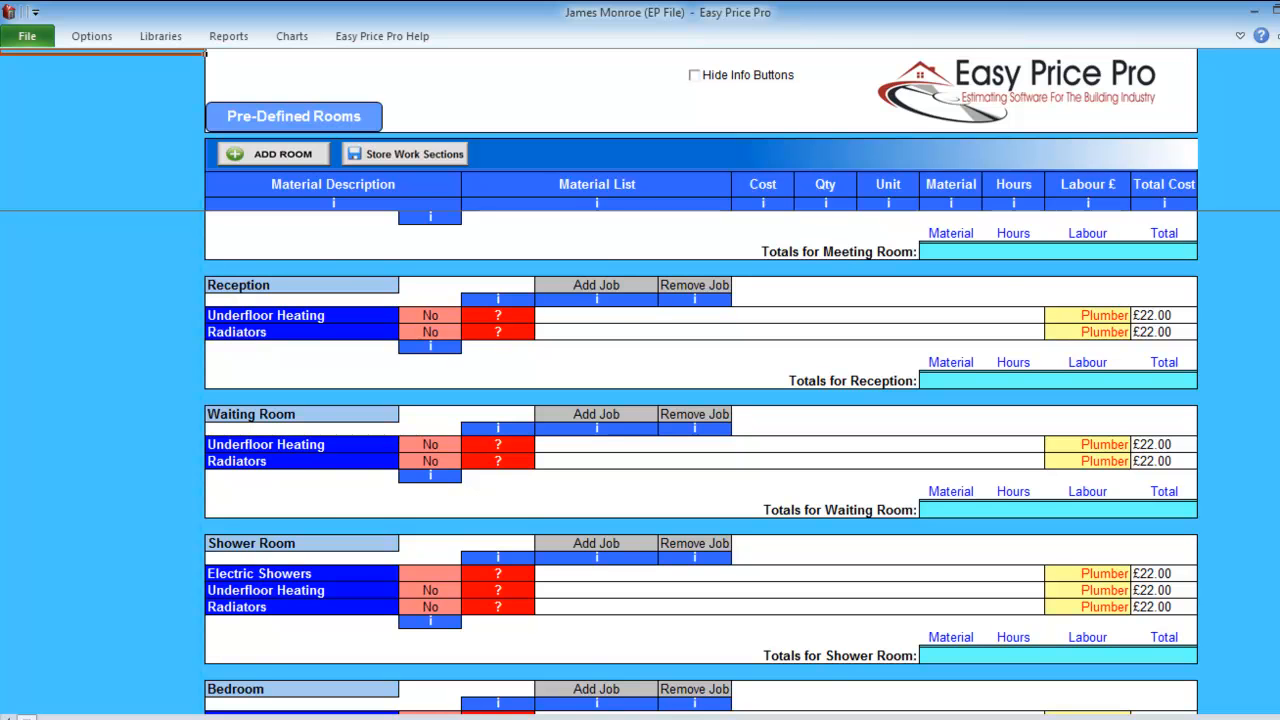
left_click(273, 154)
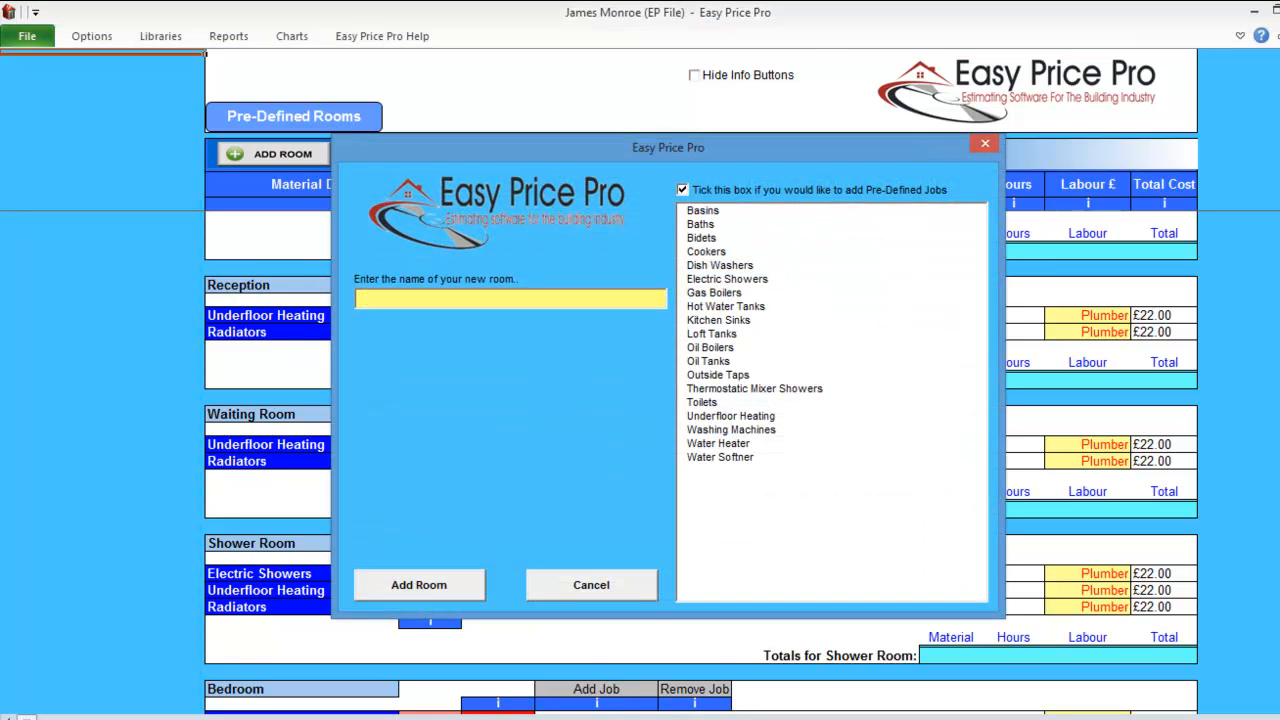
type("Ensuite")
key("Return")
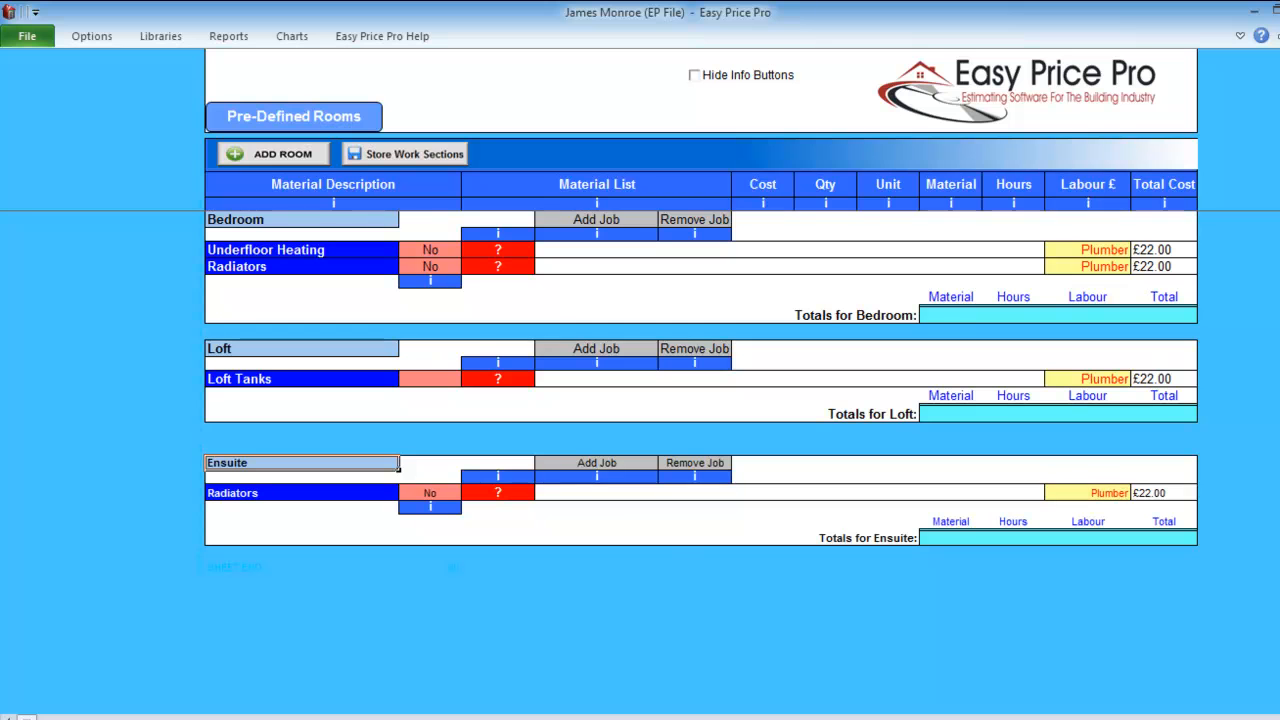
Add Baths and Basins jobs to the Ensuite room.
left_click(597, 463)
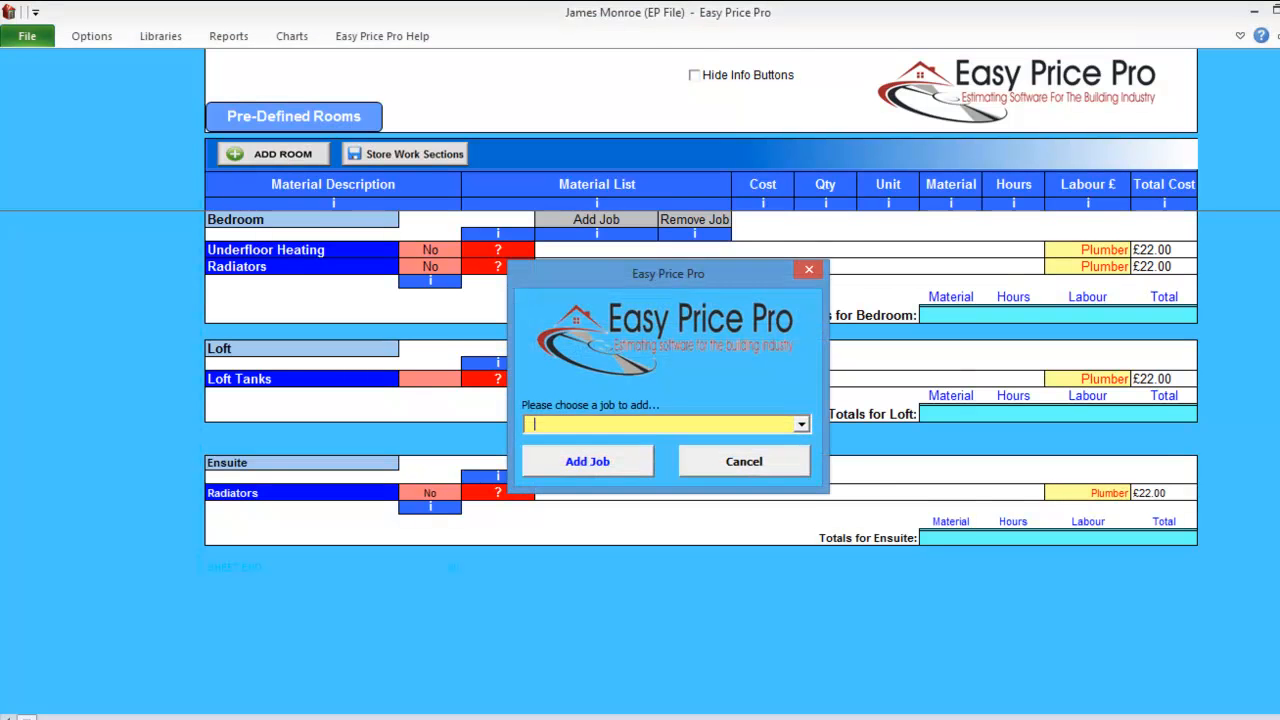
left_click(801, 424)
left_click(560, 455)
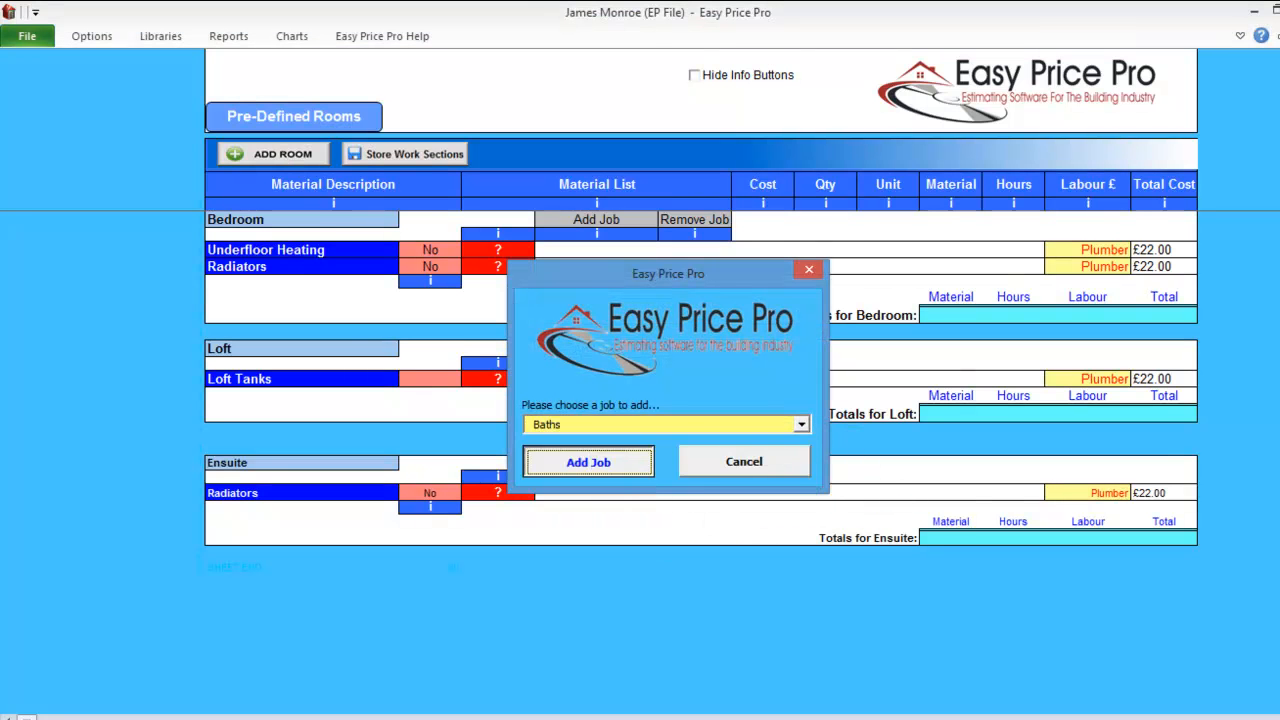
left_click(586, 460)
left_click(610, 463)
left_click(801, 424)
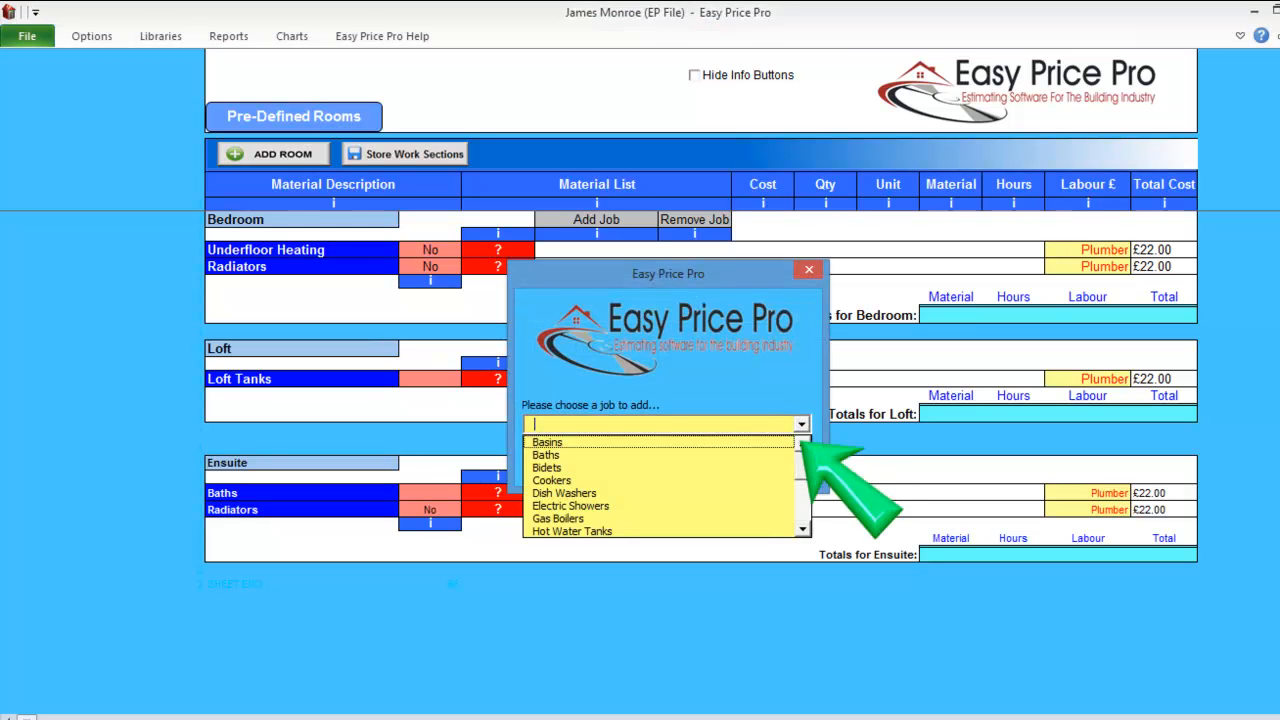
left_click(560, 440)
left_click(588, 462)
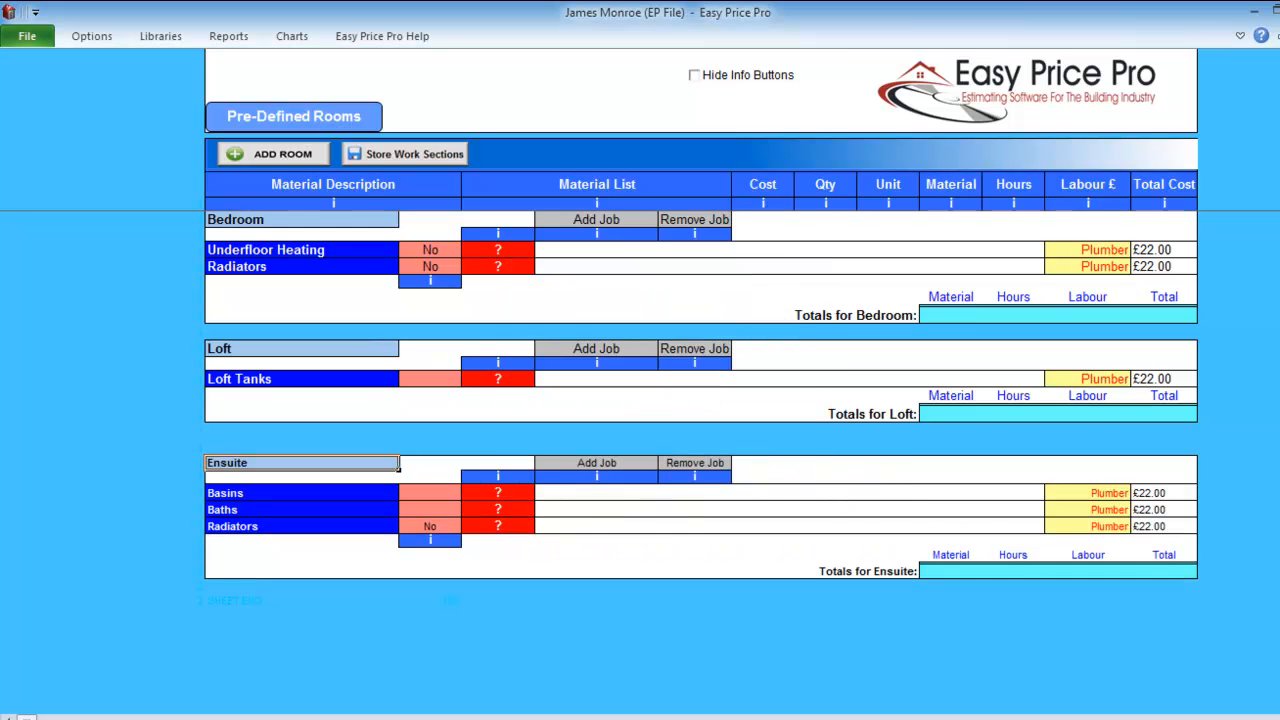
Add a Toilets job to the Ensuite room.
left_click(611, 463)
left_click(801, 424)
scroll(800, 532, "down", 1)
scroll(800, 530, "down", 1)
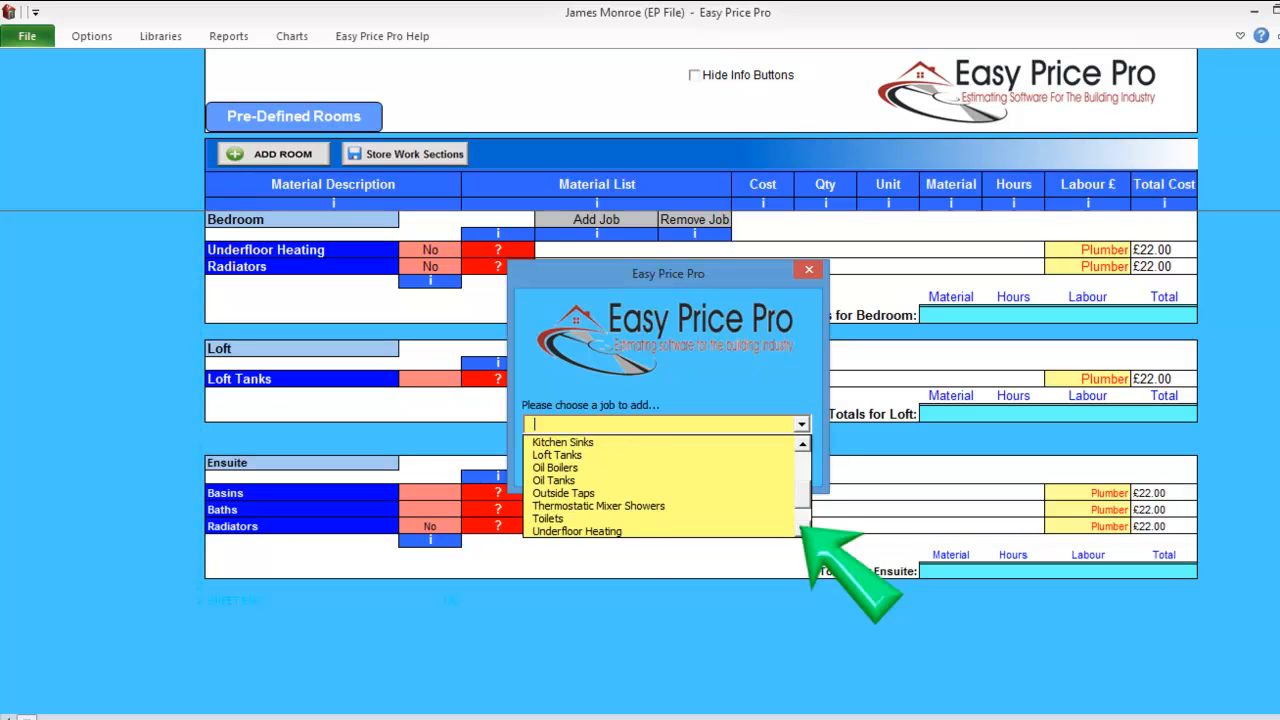
left_click(565, 518)
left_click(588, 462)
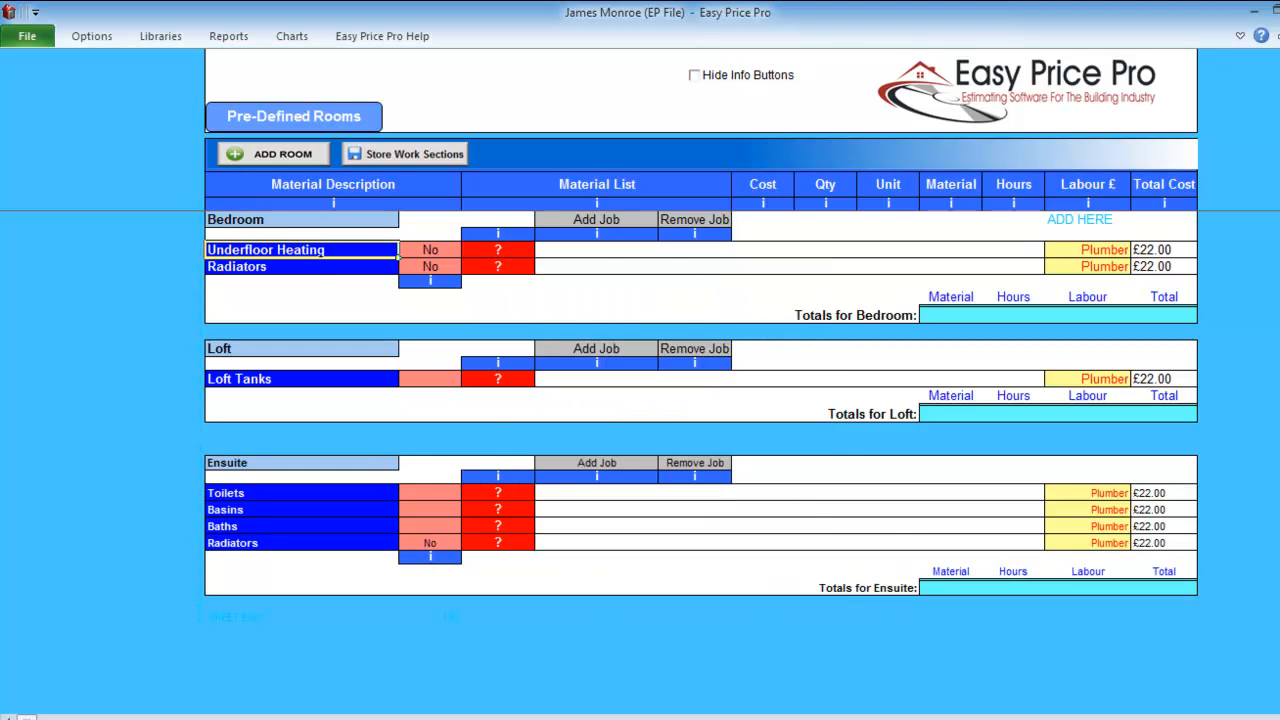
Add a Basins job to the Bedroom.
left_click(596, 219)
left_click(801, 424)
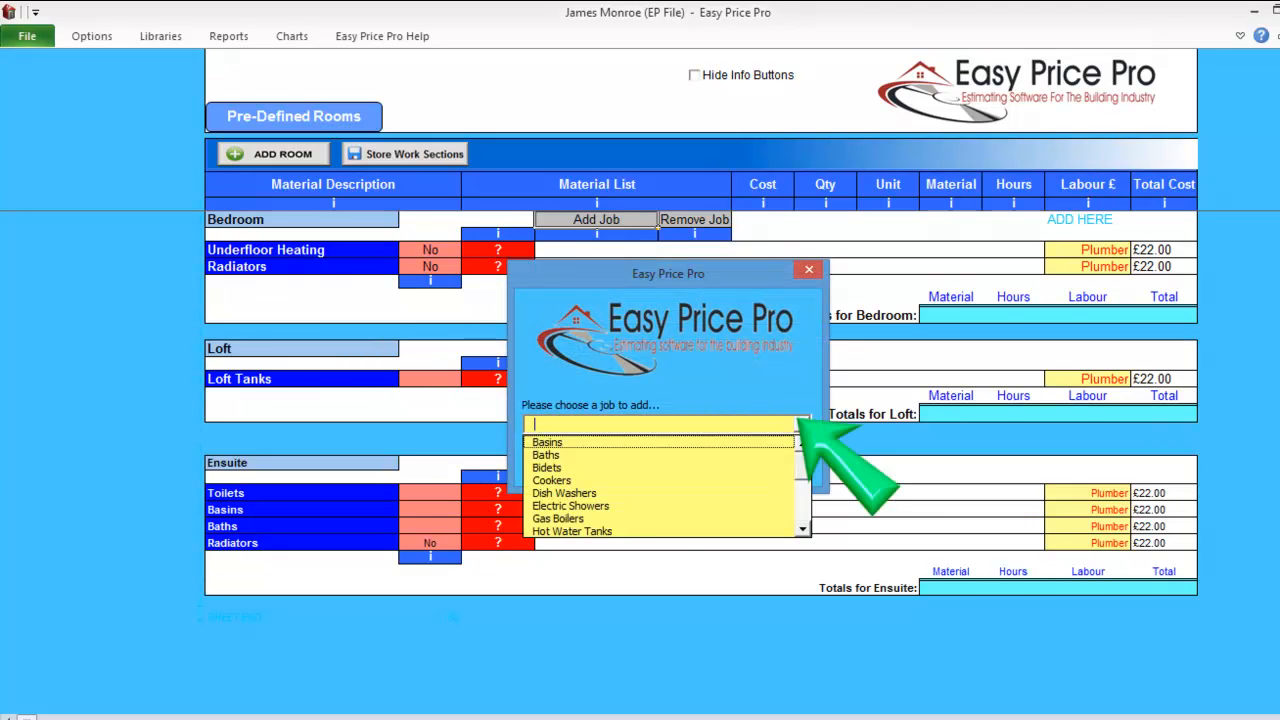
left_click(578, 442)
left_click(589, 461)
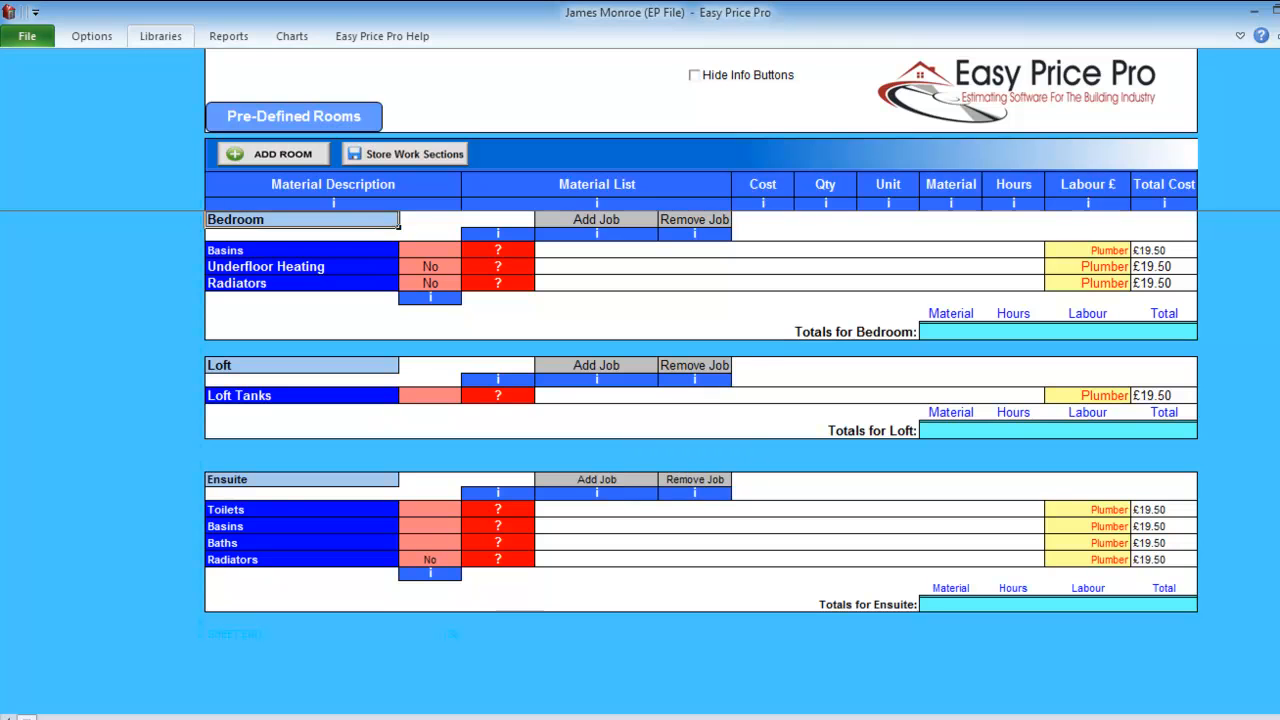
left_click(162, 36)
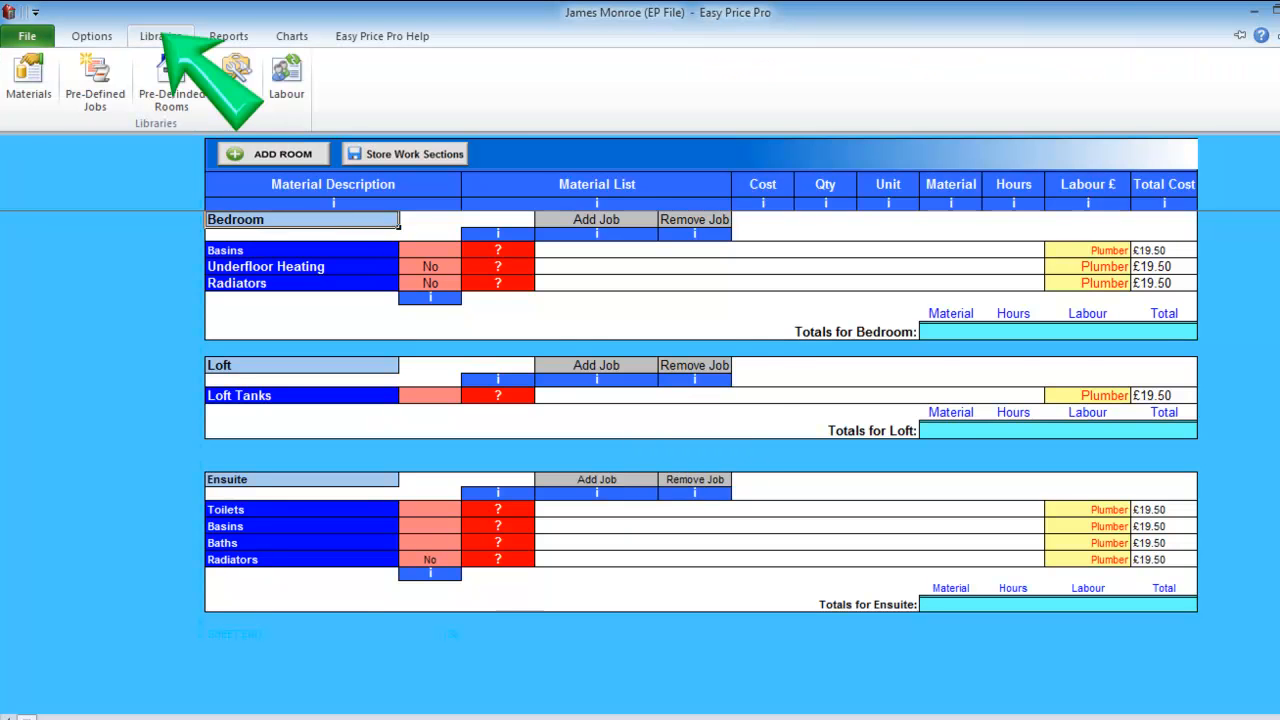
Swap the Toilets pre-defined job's Loxleigh Pan/Cistern for a Victorian Pan/Cistern (£340.00), then start a new job.
left_click(95, 84)
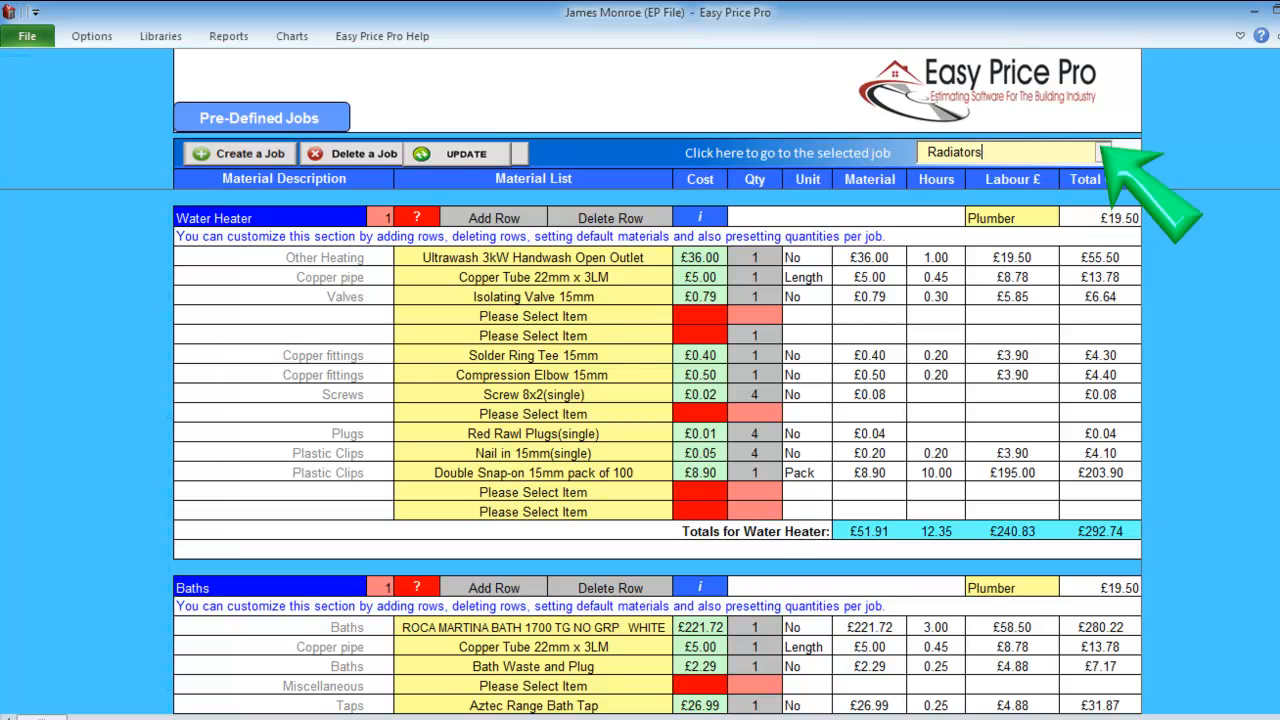
left_click(1102, 152)
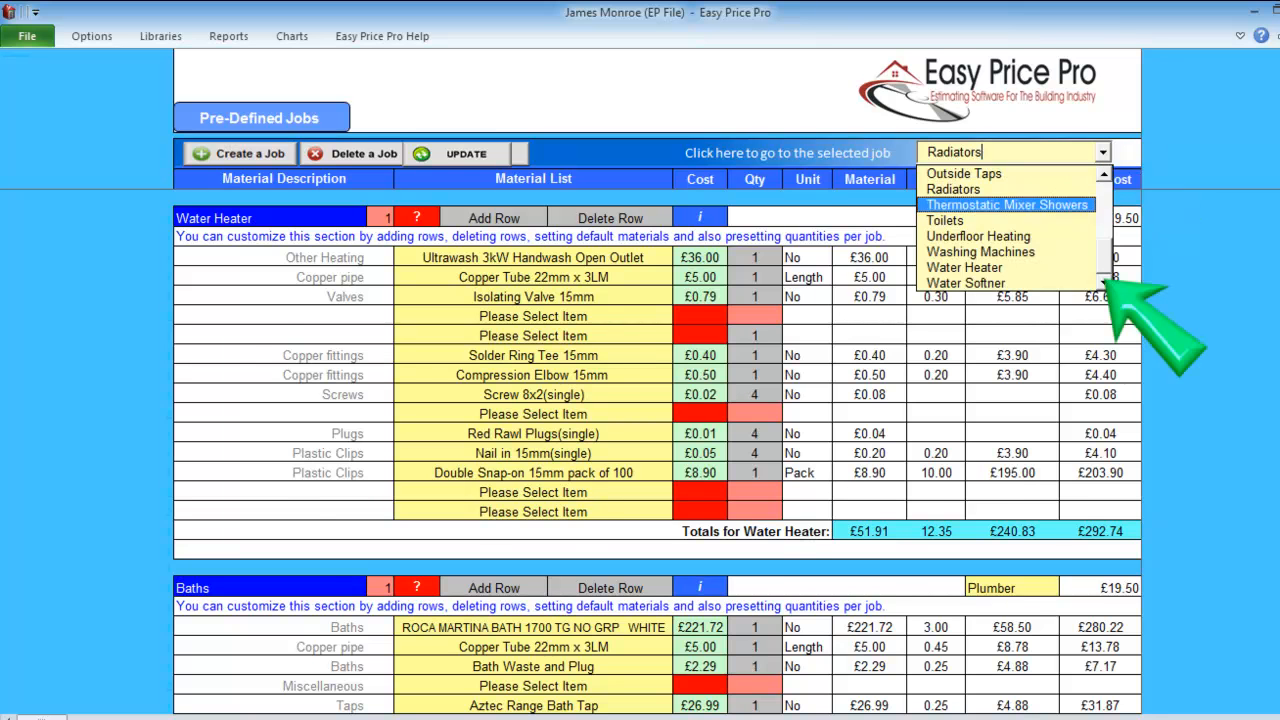
left_click(945, 220)
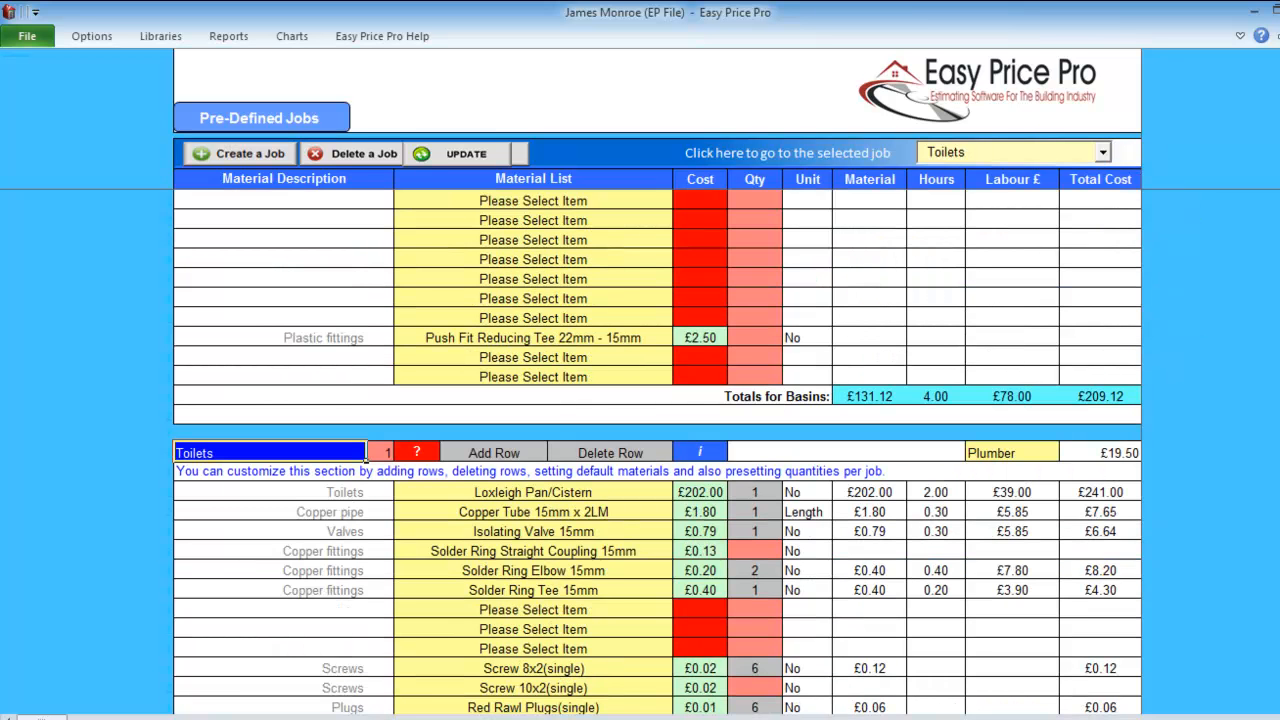
left_click(670, 493)
left_click(680, 492)
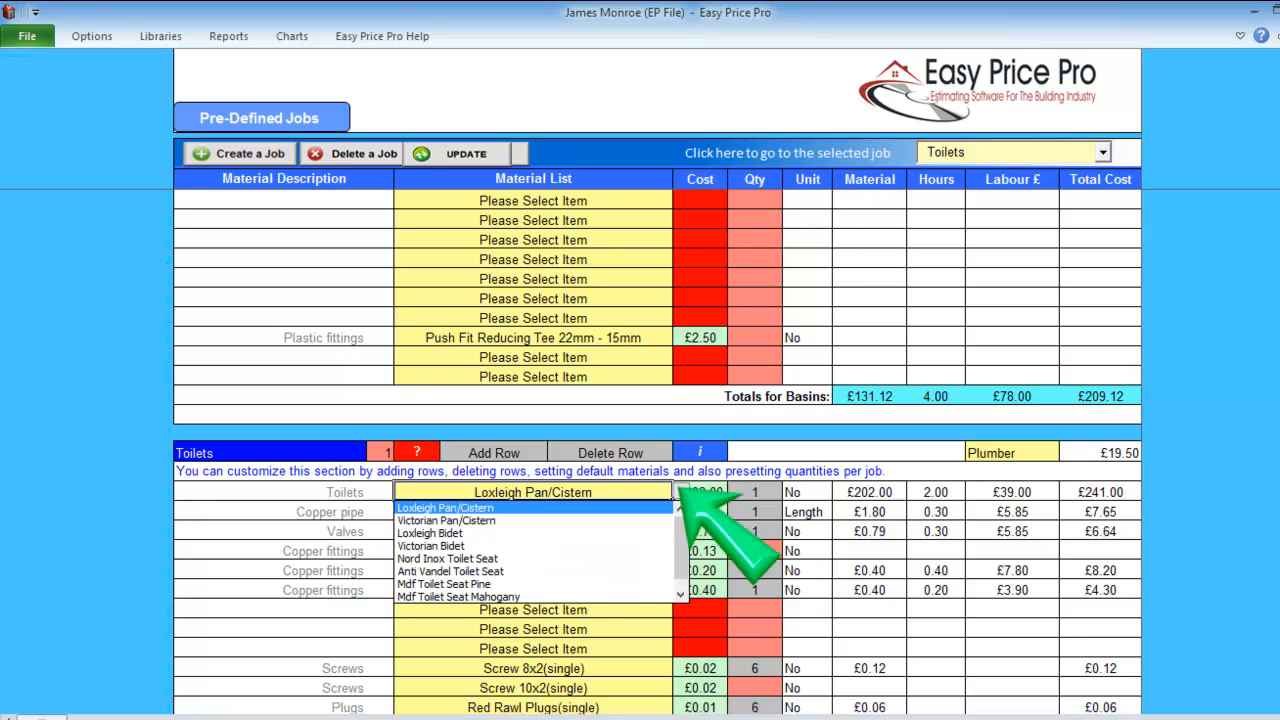
left_click(508, 520)
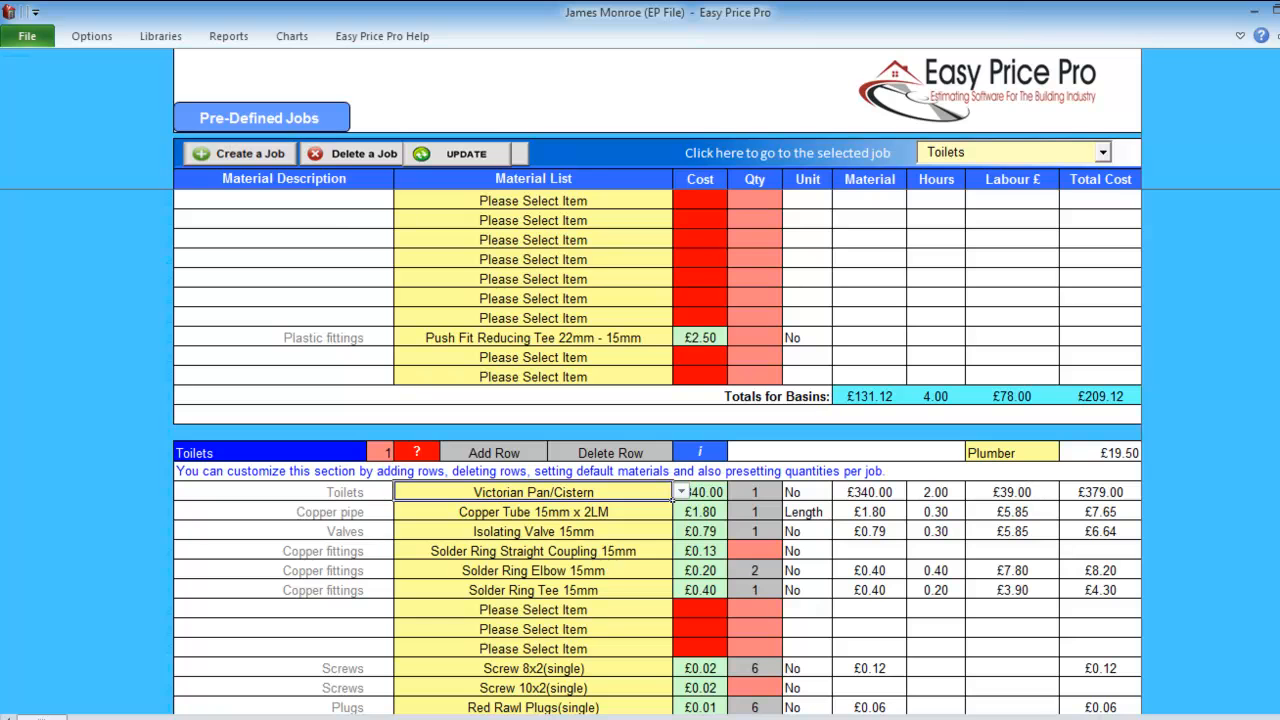
left_click(533, 531)
left_click(250, 154)
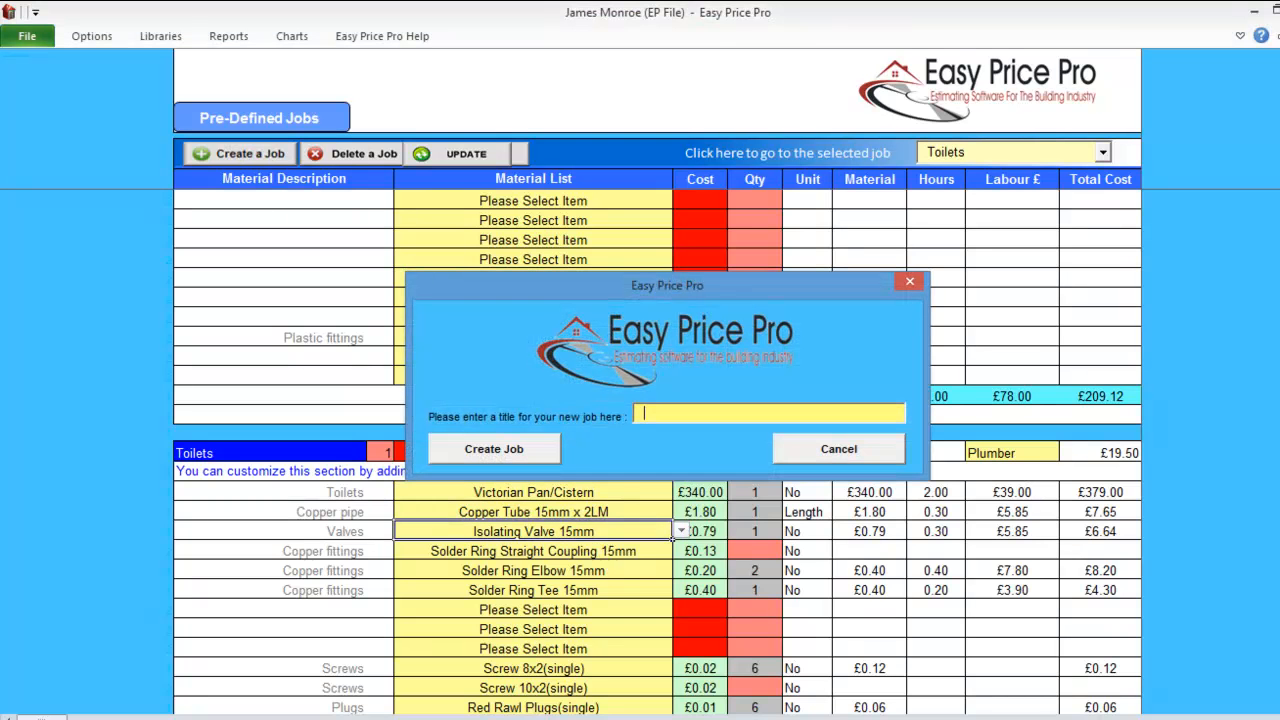
Create a 'Jacuzzi' pre-defined job with a Baths > Jacuzzi first row plus one extra row.
type("Jacuzz")
left_click(494, 449)
left_click(360, 491)
left_click(374, 491)
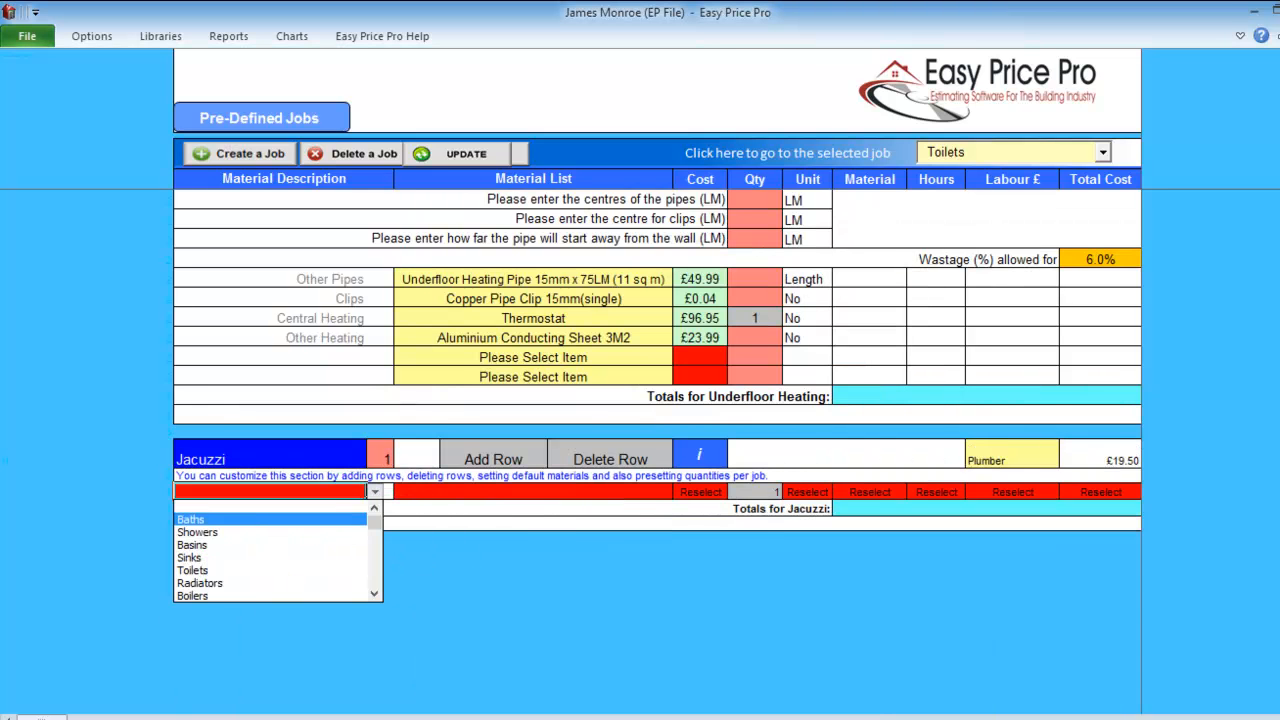
left_click(190, 519)
left_click(533, 491)
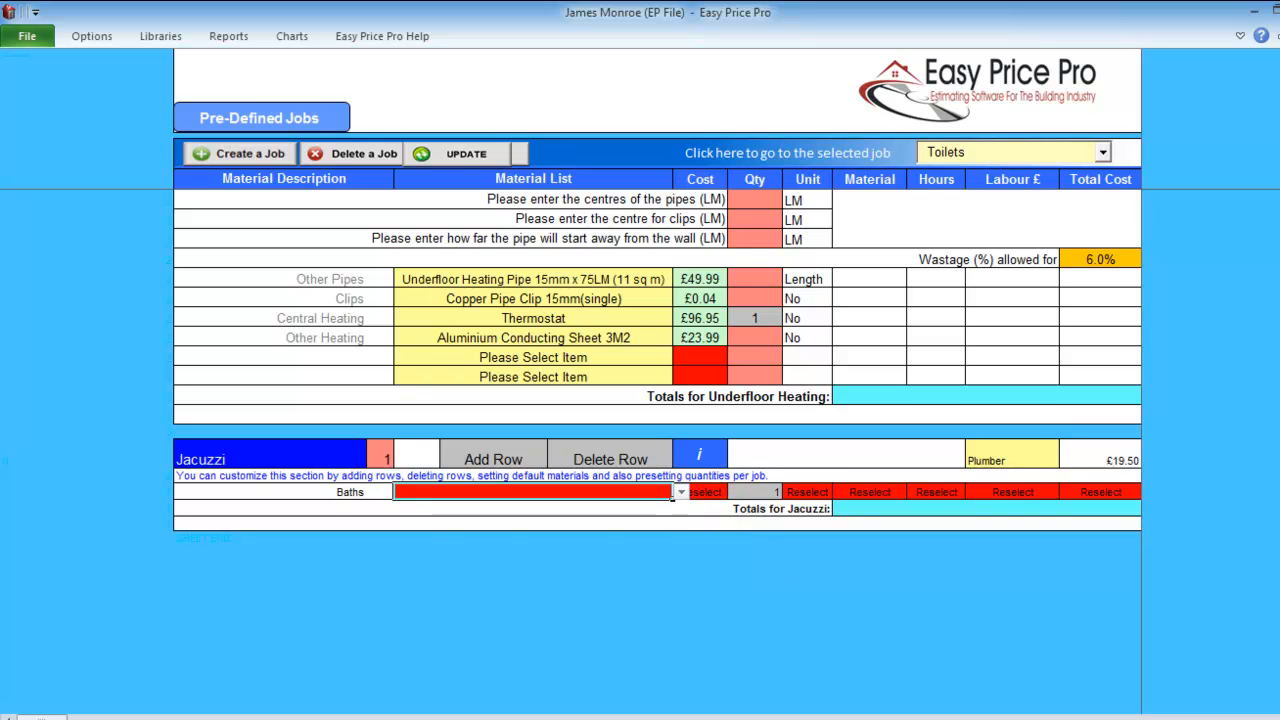
left_click(681, 491)
left_click(430, 531)
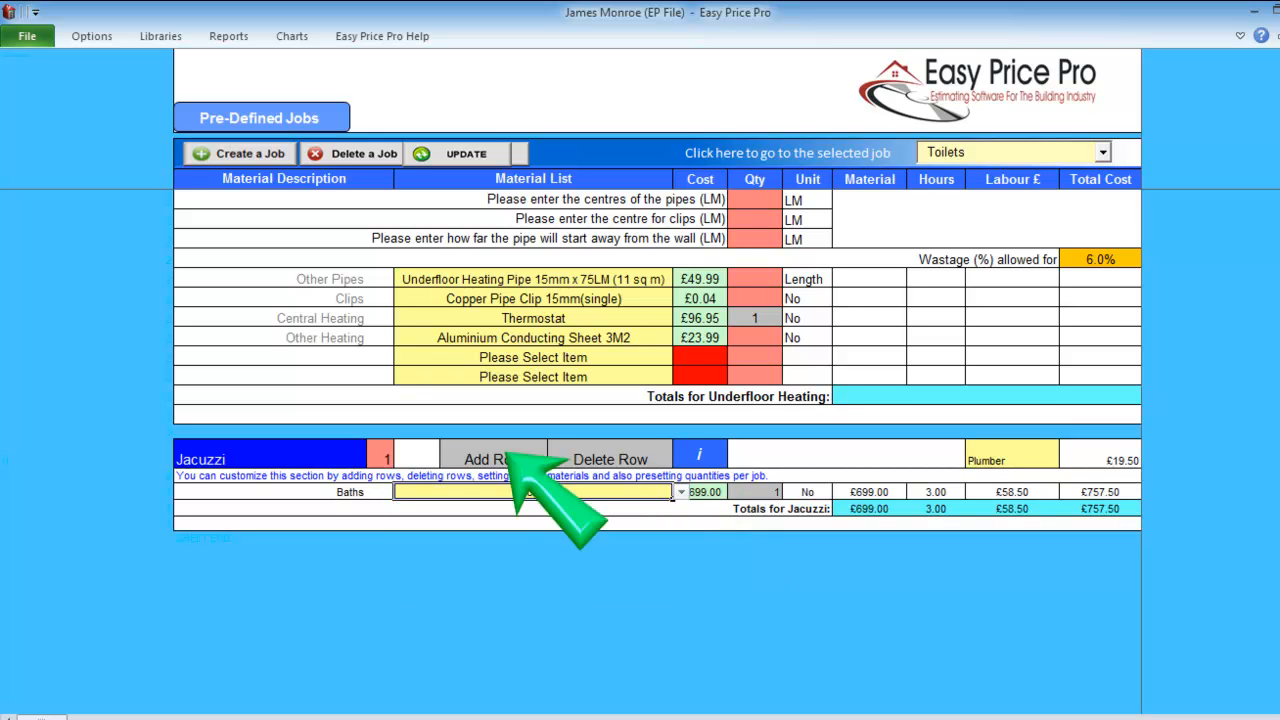
left_click(493, 459)
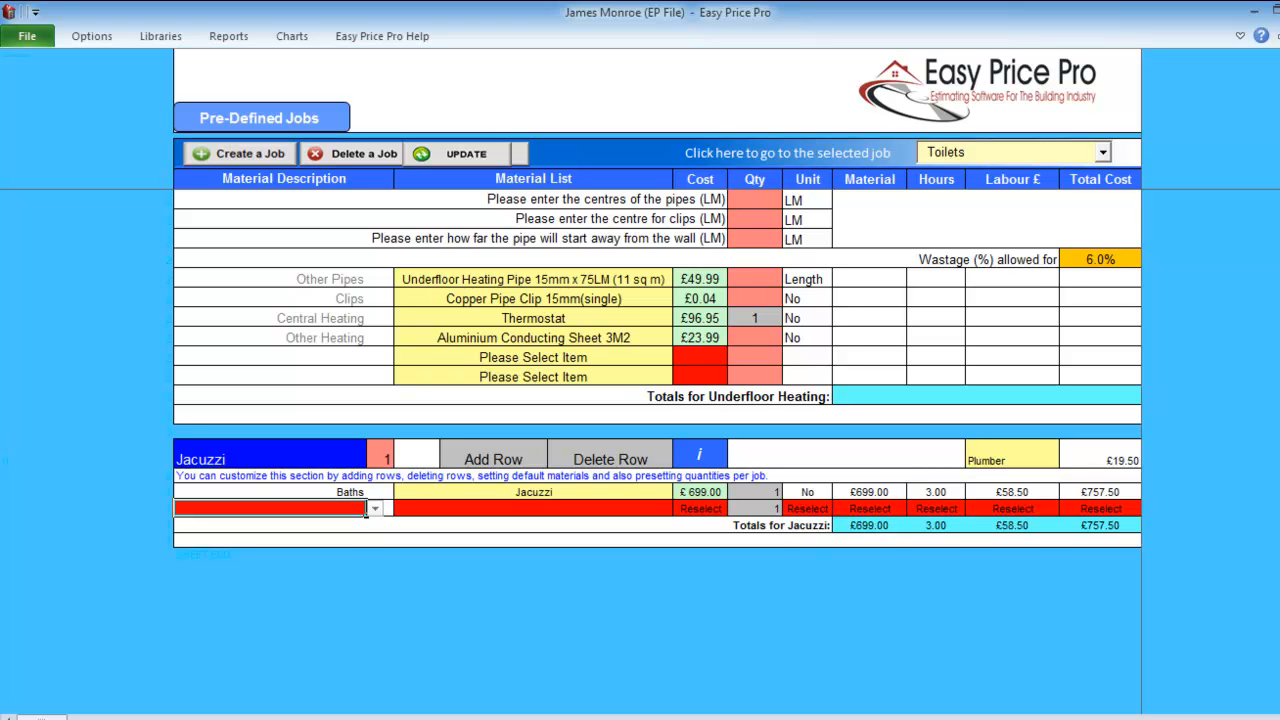
Return to the Pricing Sheet report and scroll down through it.
left_click(1103, 153)
left_click(228, 36)
left_click(73, 82)
scroll(660, 450, "down", 3)
scroll(660, 450, "down", 11)
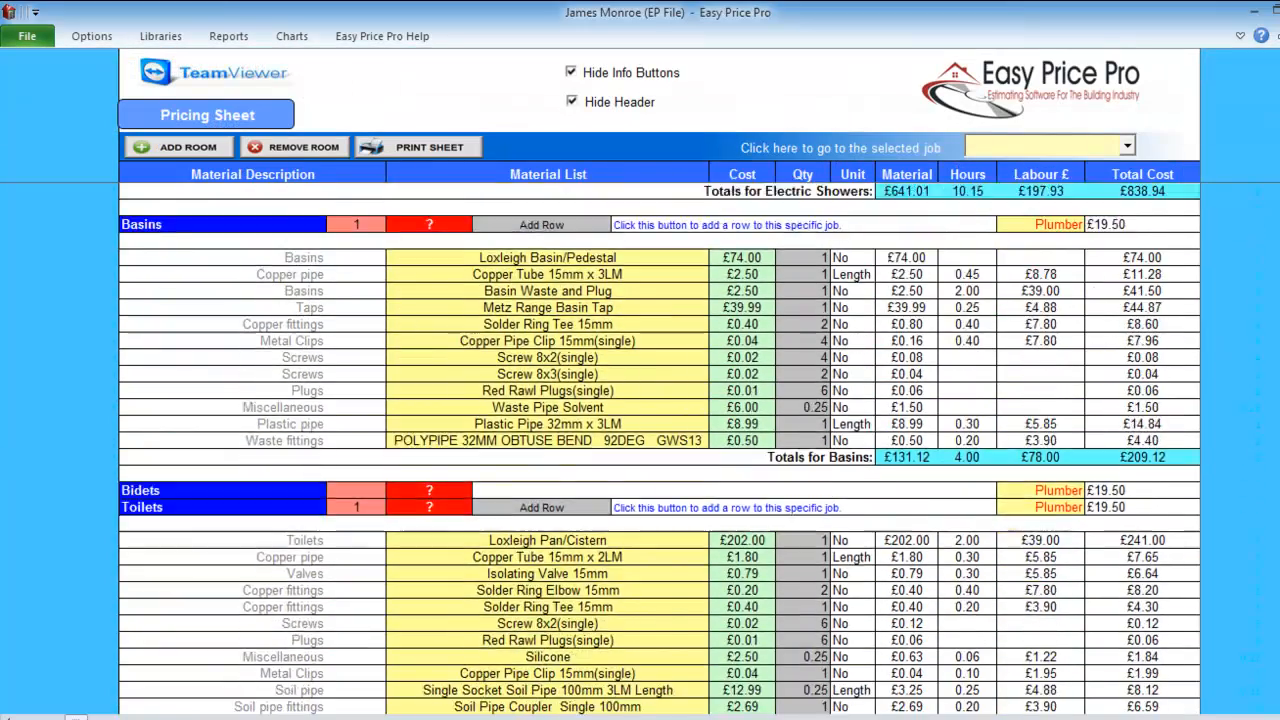
Open the Written Quote and scroll through Bathroom 1's items down to the underfloor heating and radiator.
scroll(660, 450, "down", 5)
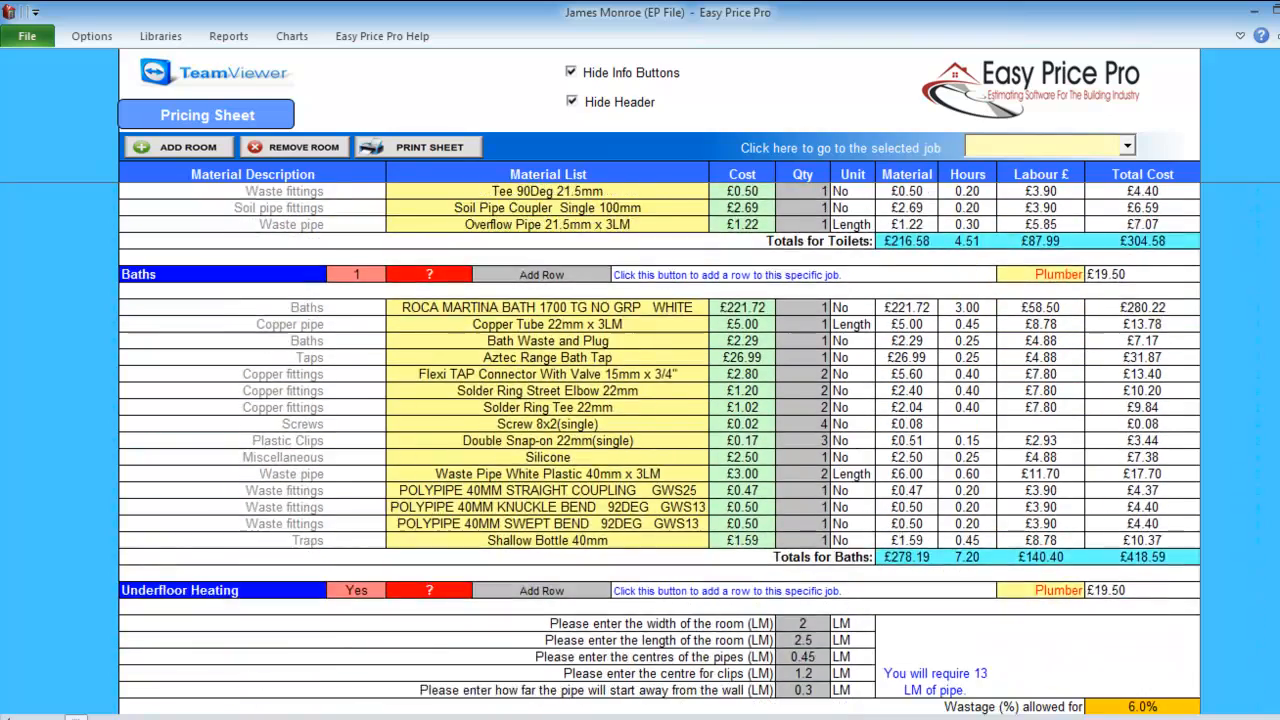
left_click(228, 36)
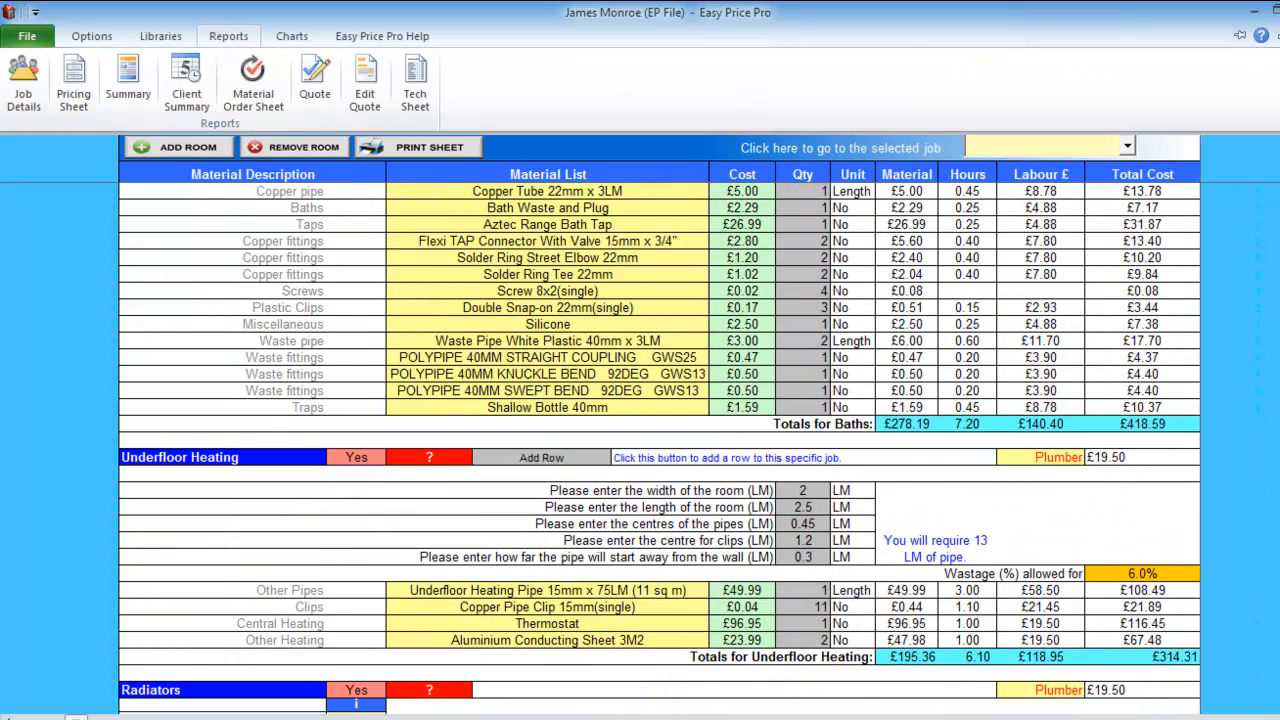
left_click(315, 82)
scroll(670, 450, "down", 6)
scroll(670, 450, "down", 7)
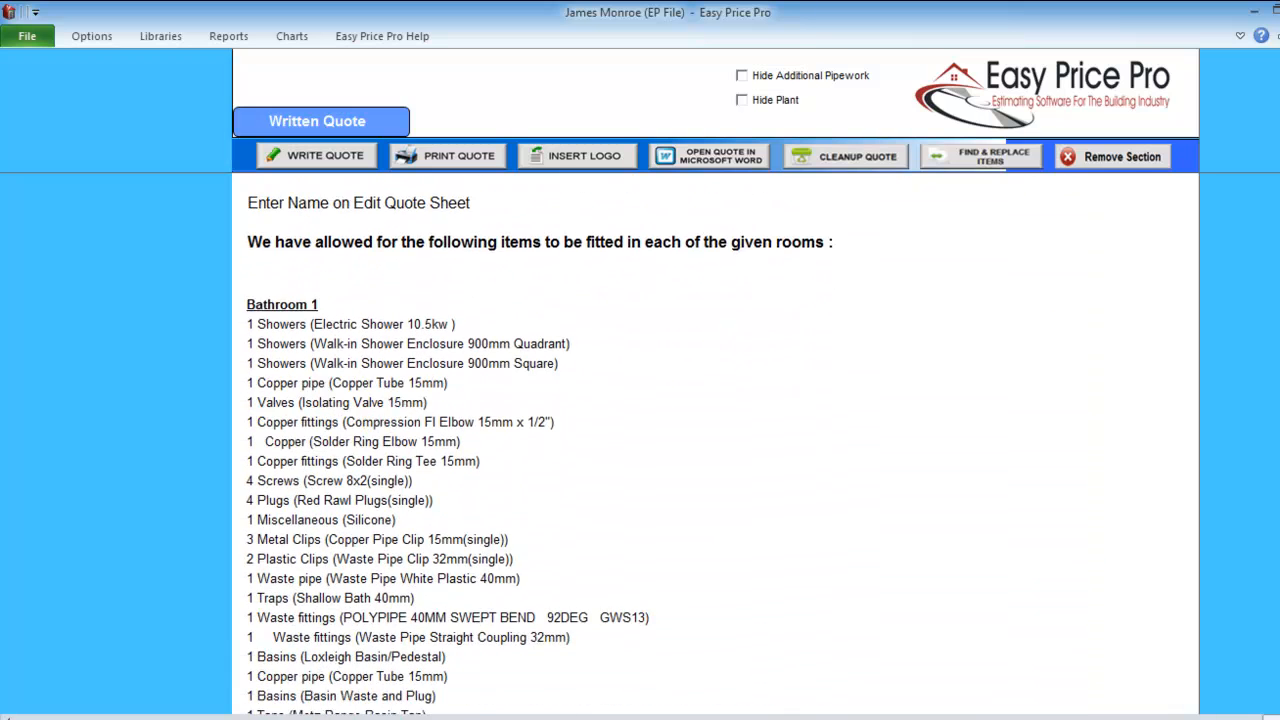
scroll(670, 450, "down", 10)
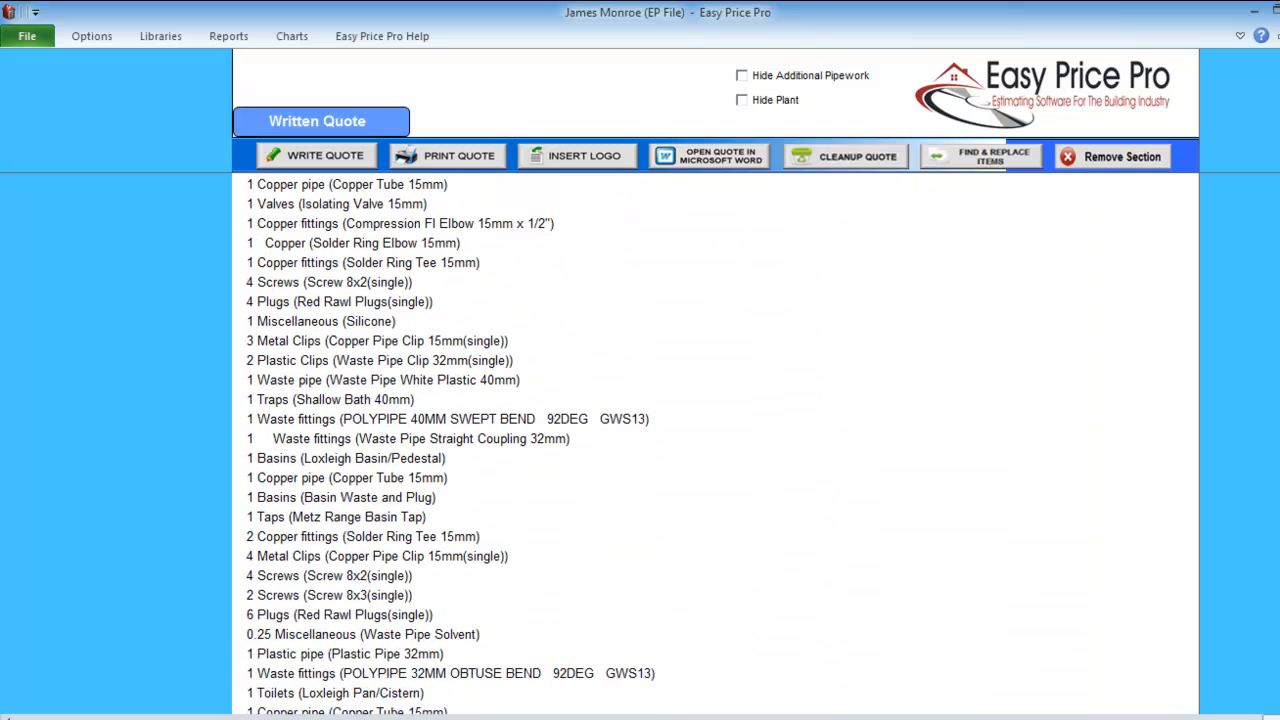
scroll(670, 450, "down", 10)
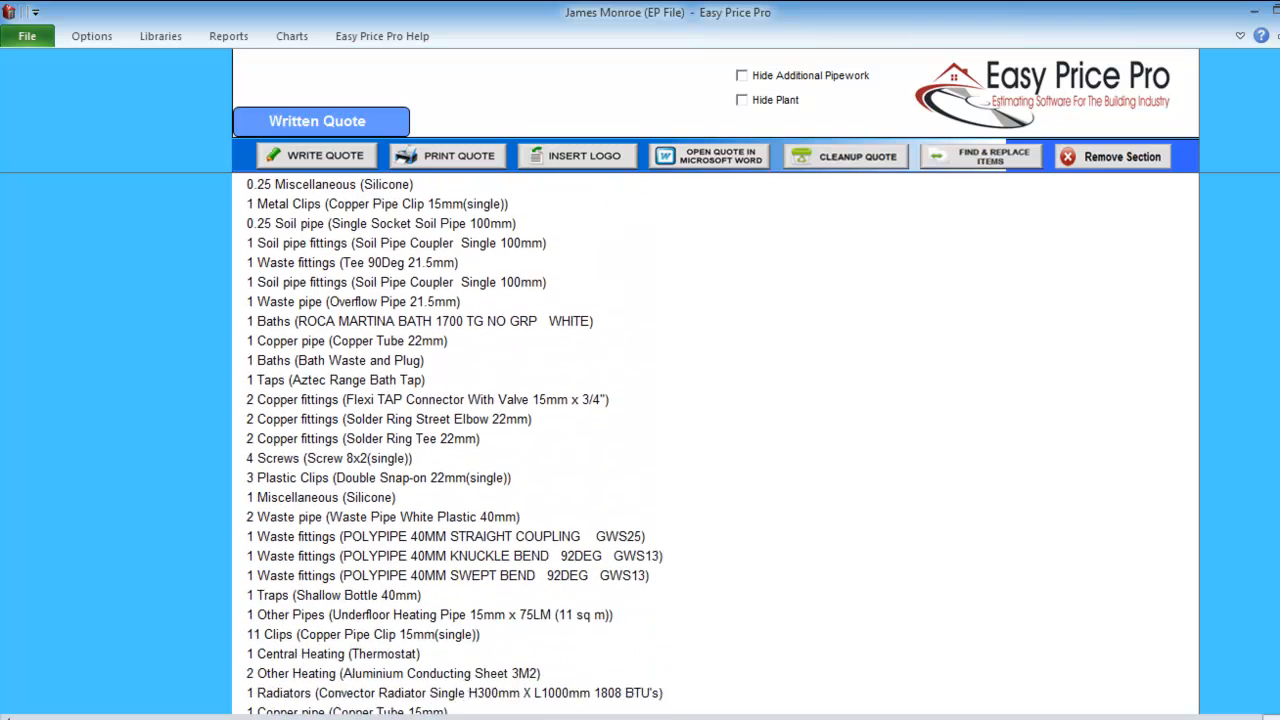